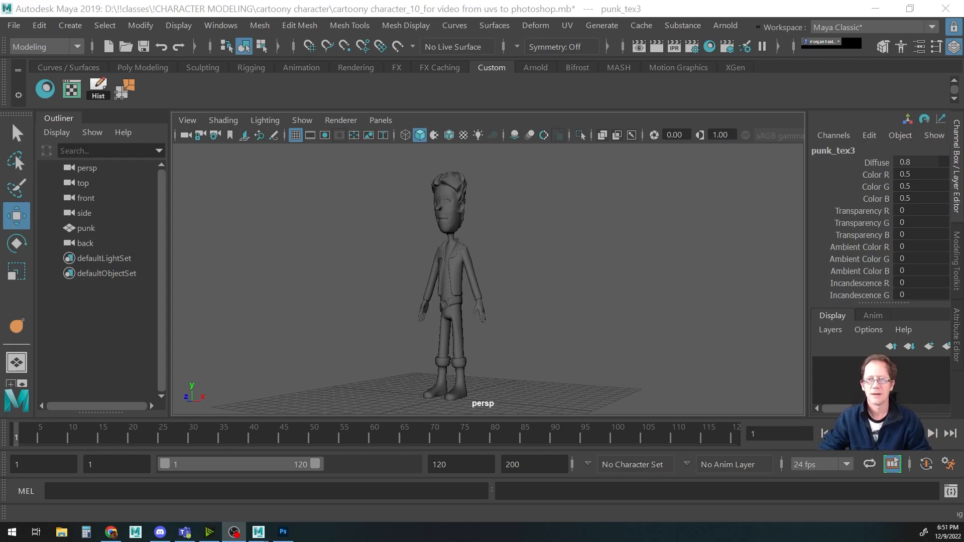
left_click_drag(433, 282, 489, 269)
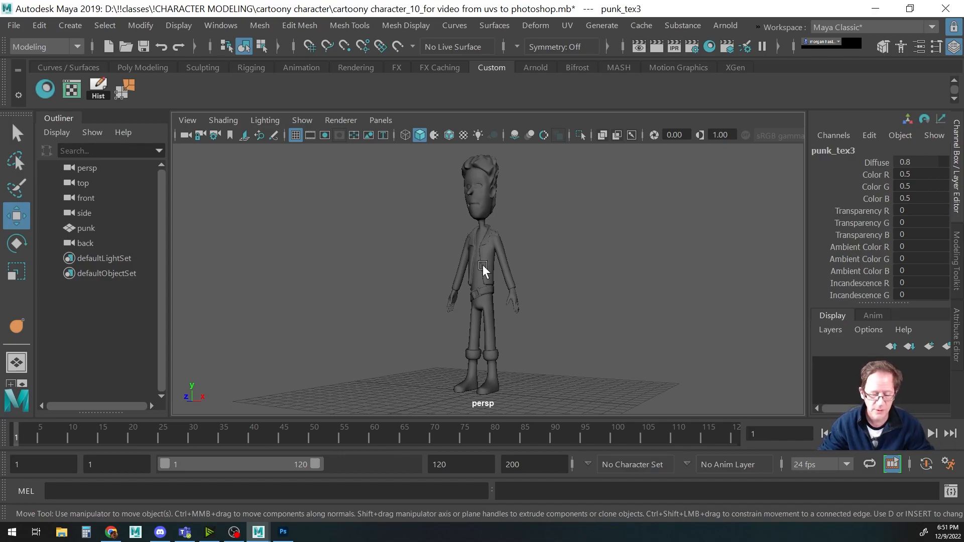
left_click_drag(481, 263, 534, 306)
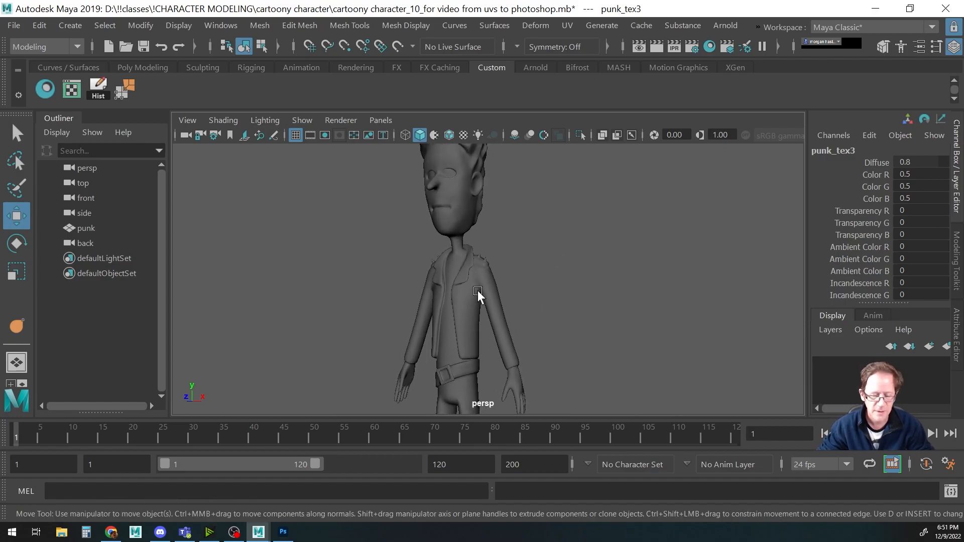
left_click(477, 290)
left_click_drag(551, 230, 559, 272)
left_click(557, 299)
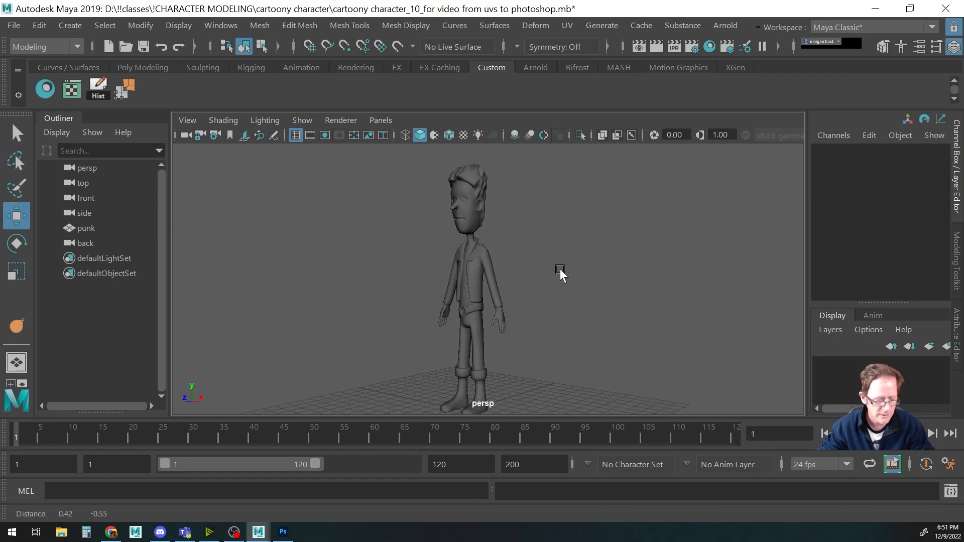
Open the UV Editor and select the punk character mesh to display its UV layout
left_click(75, 91)
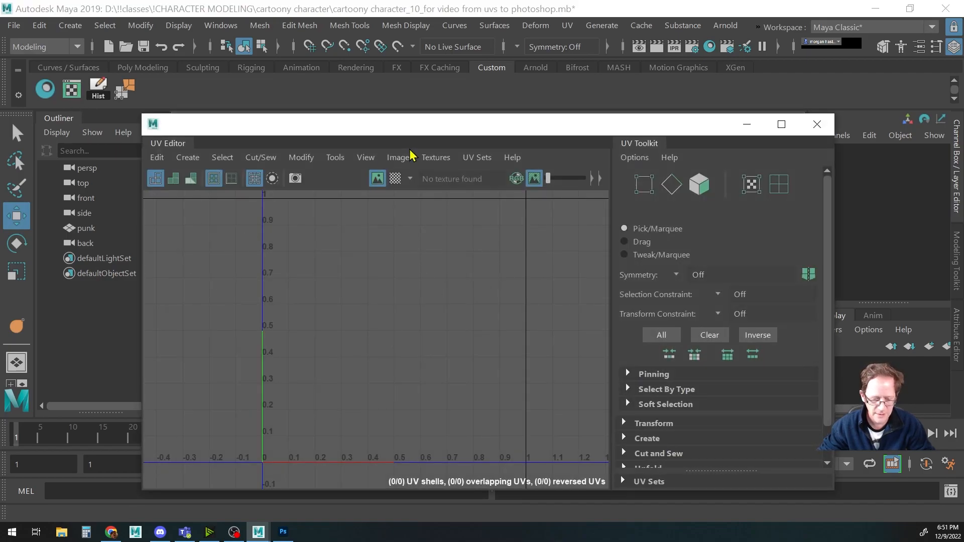
left_click_drag(416, 127, 405, 148)
left_click(464, 221)
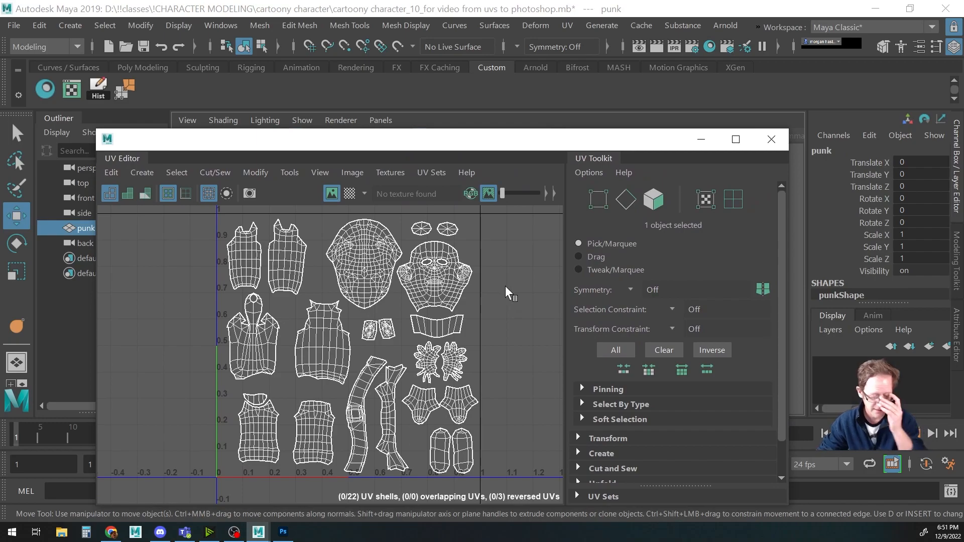
left_click_drag(426, 146, 566, 143)
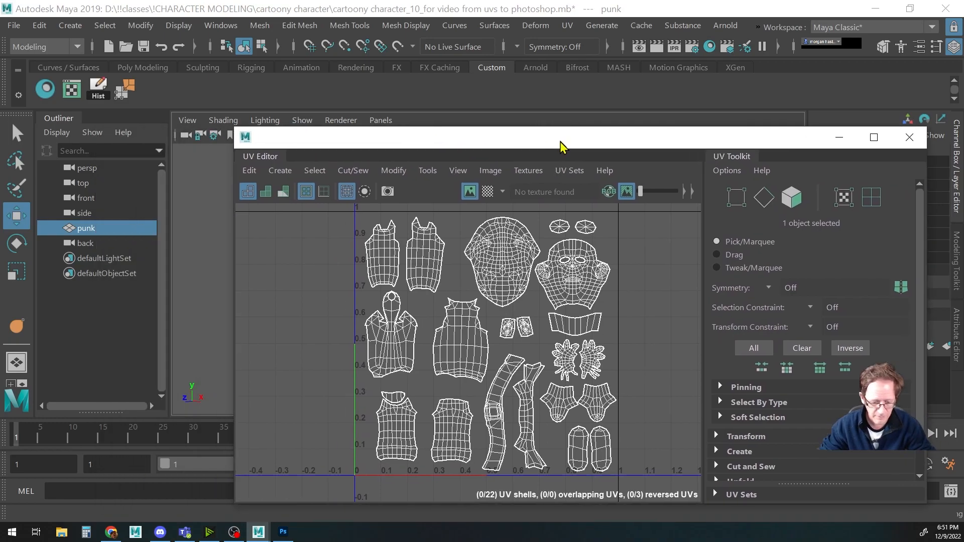
mouse_move(333, 144)
left_mouse_down()
mouse_move(349, 146)
mouse_move(317, 139)
left_mouse_up()
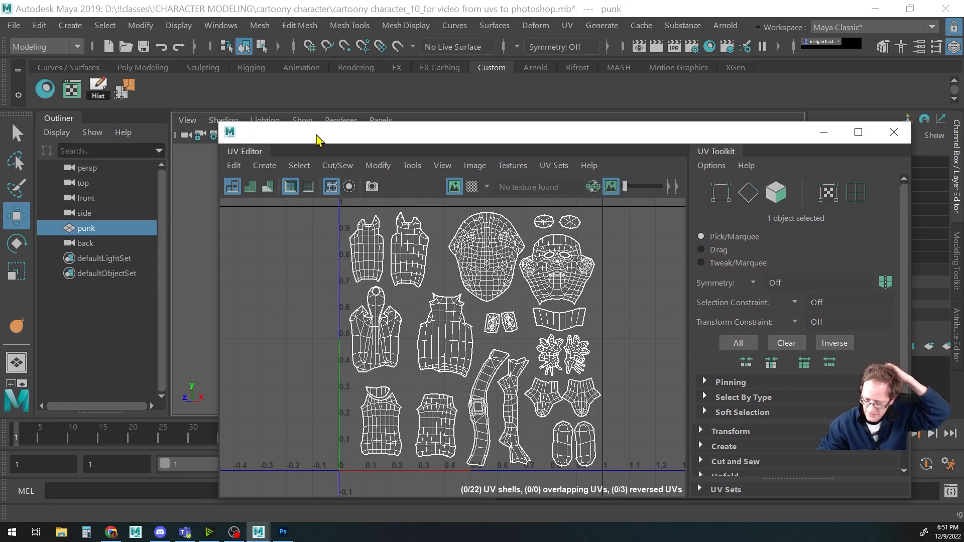
Switch to UV shell selection and select all of the character's UV shells
left_click_drag(324, 205, 635, 489)
right_click(315, 297)
left_click(261, 265)
left_click_drag(322, 203, 633, 483)
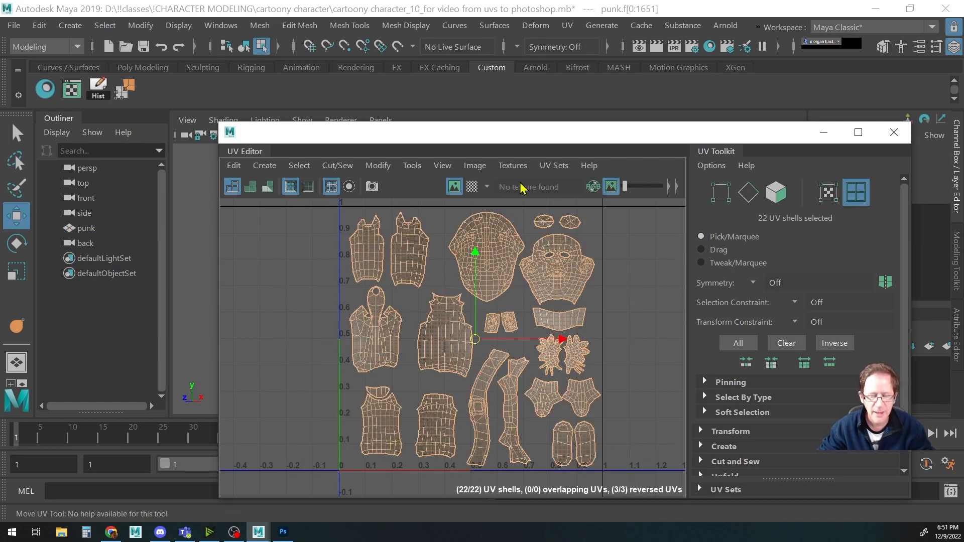
Start a UV Snapshot of the selected shells with PNG as image format and green as edge color
left_click(474, 165)
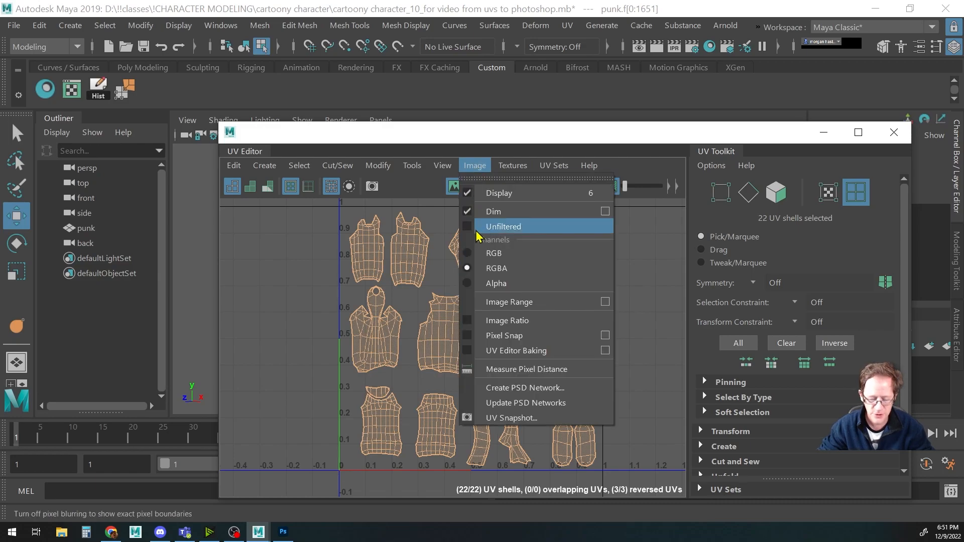
left_click(510, 417)
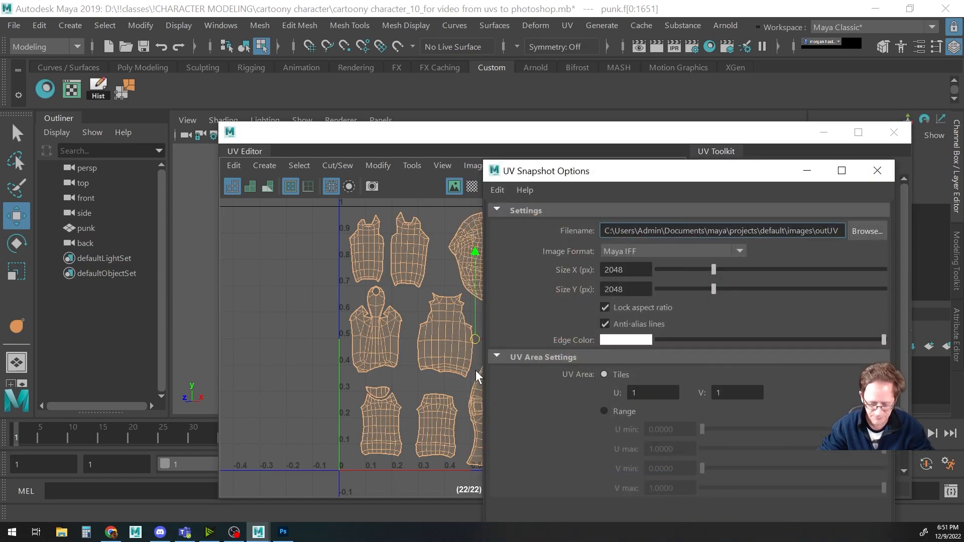
left_click_drag(600, 174, 556, 92)
left_click(613, 164)
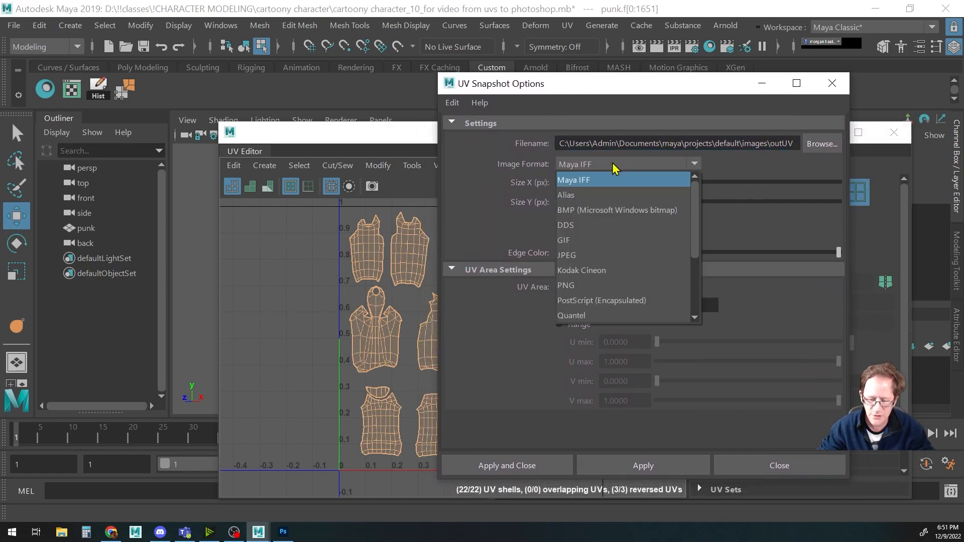
left_click(581, 285)
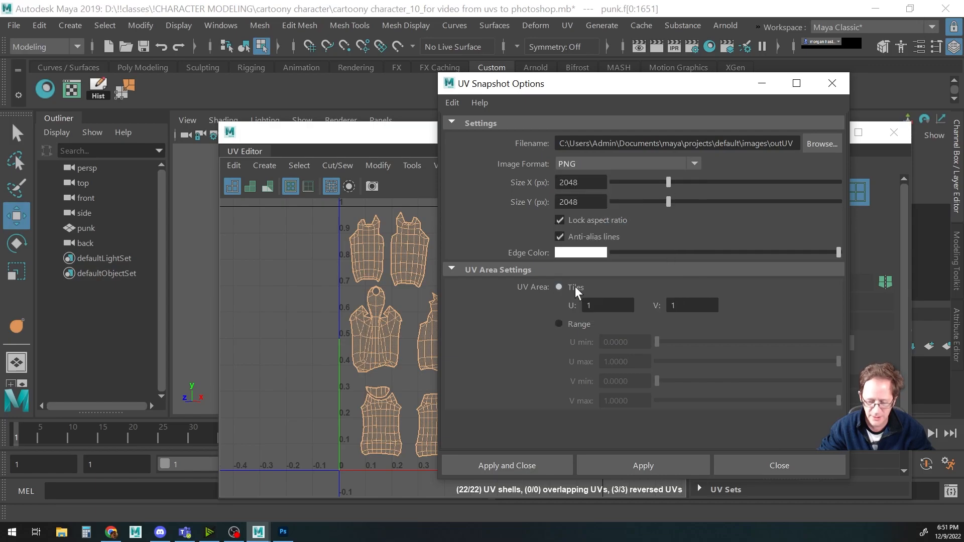
left_click(579, 253)
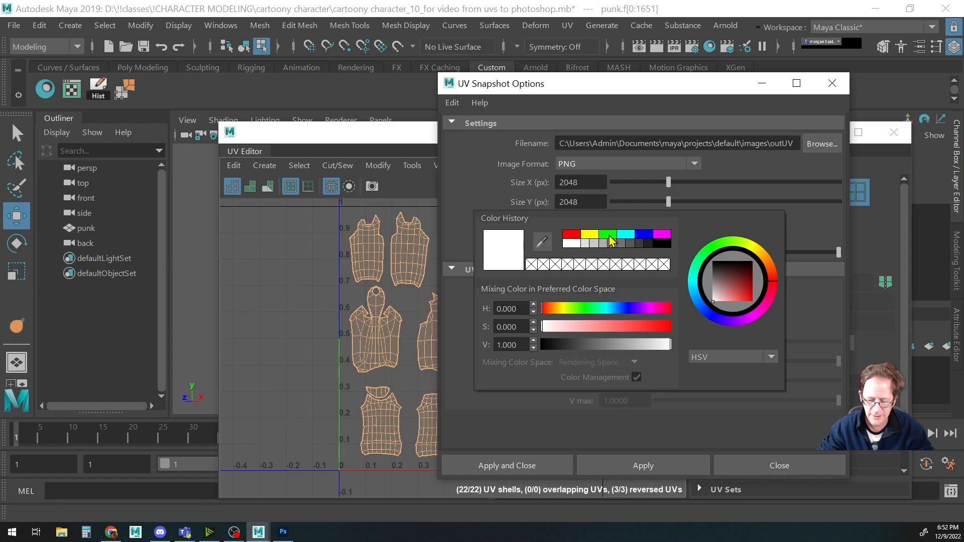
left_click(609, 235)
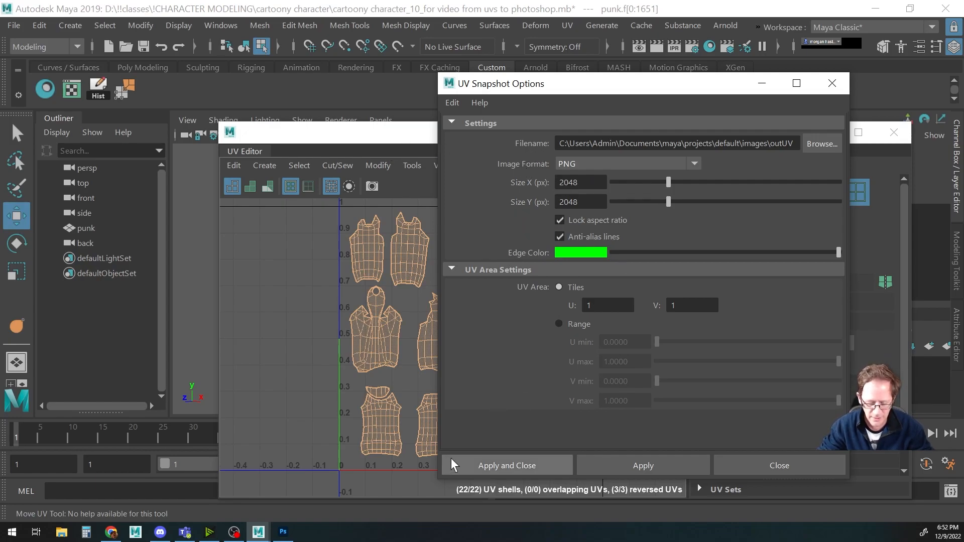
Save the UV snapshot as punk_uvs in the suny canton folder on the Desktop
left_click(822, 141)
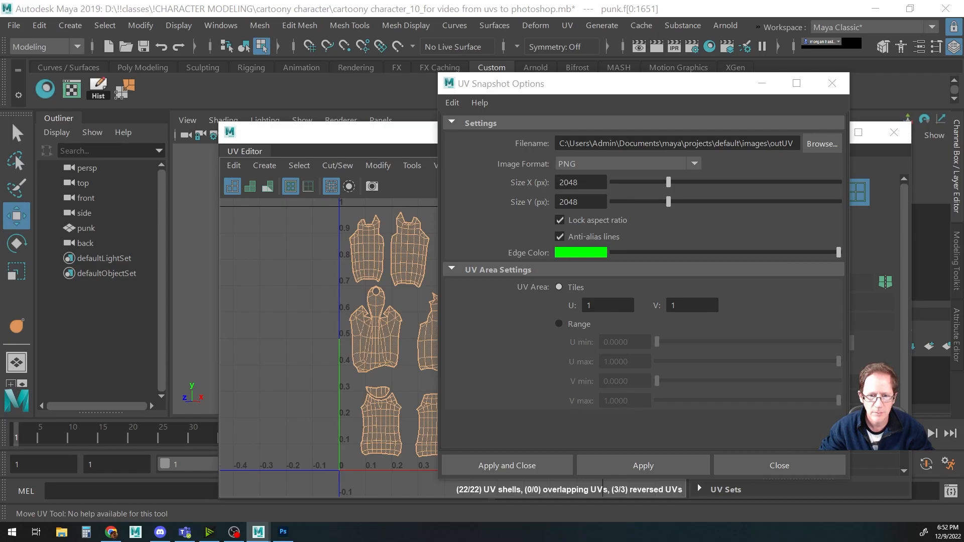
left_click_drag(307, 102, 361, 118)
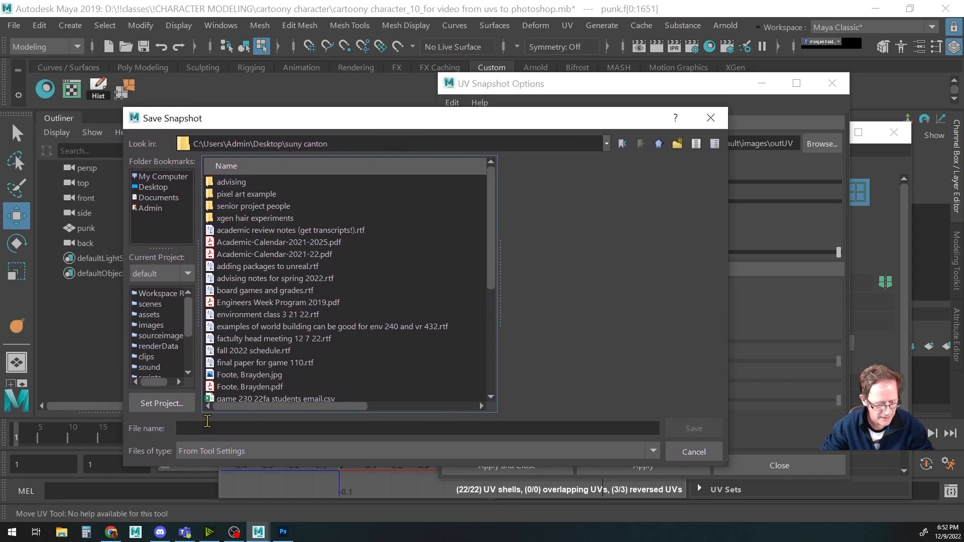
left_click(226, 426)
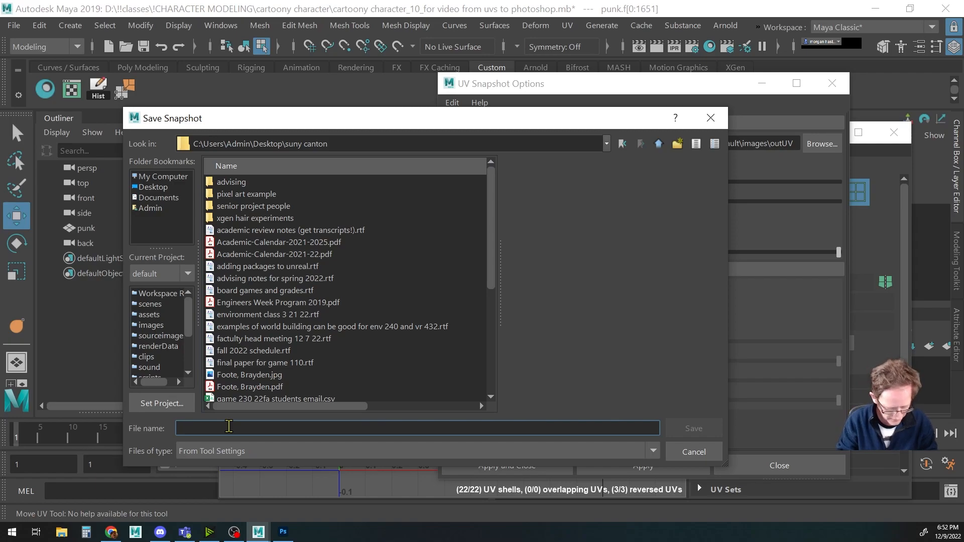
type("punk_")
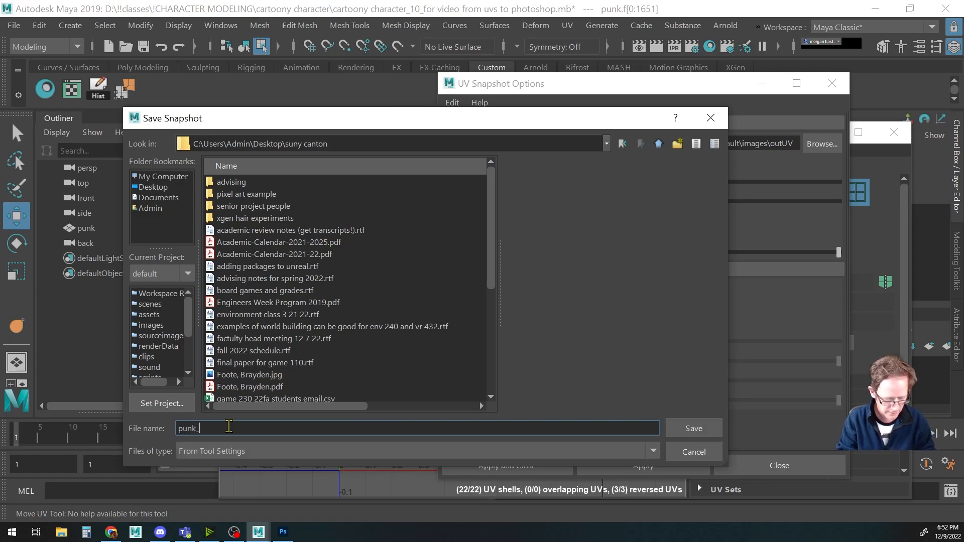
type("uvs")
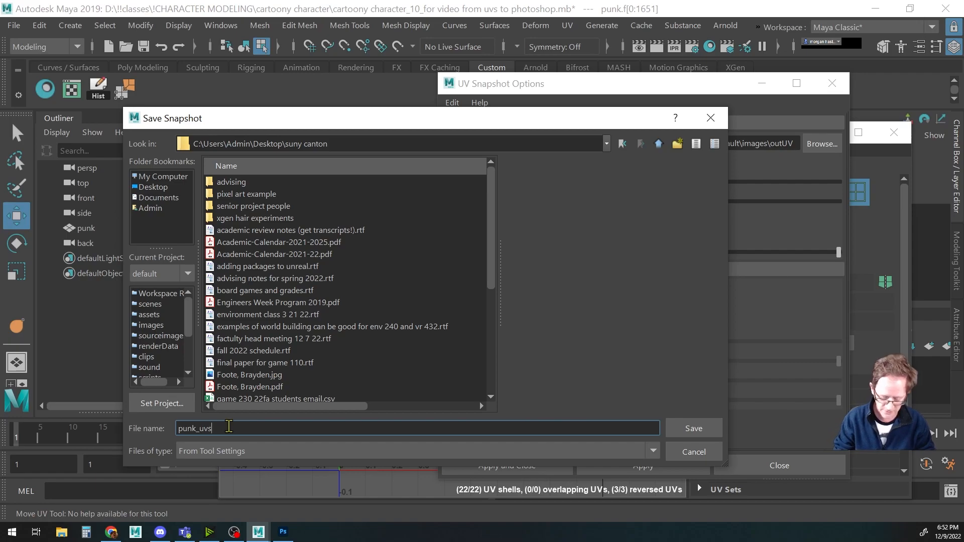
key("Return")
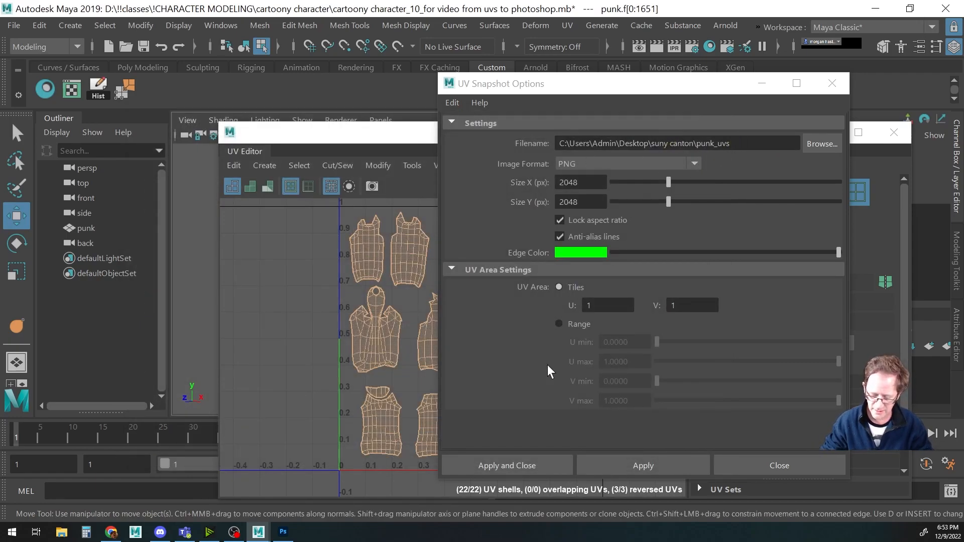
left_click(532, 465)
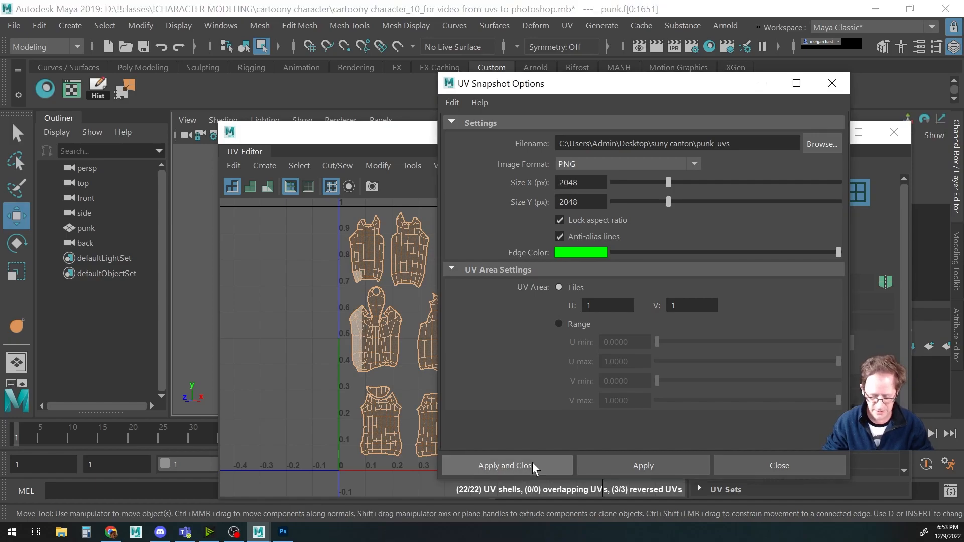
left_click_drag(398, 143, 322, 92)
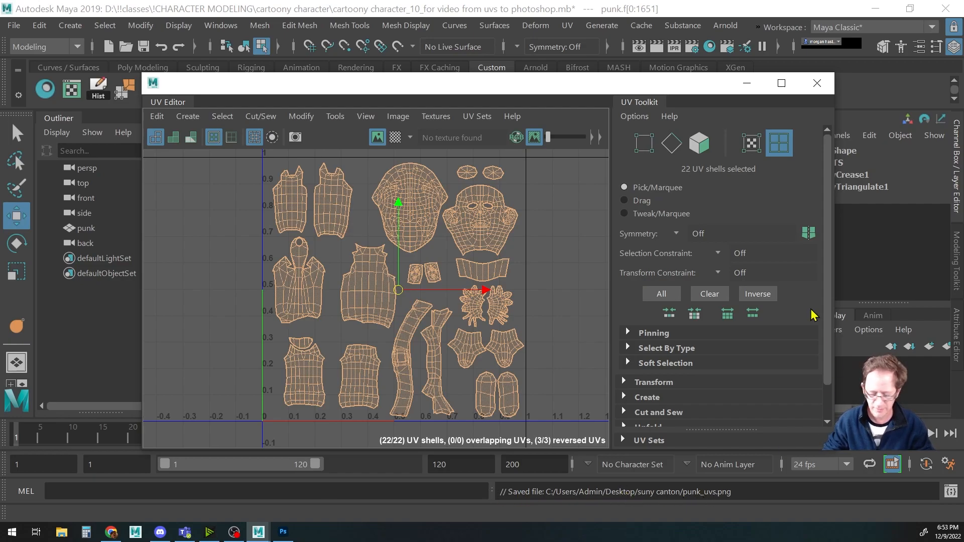
Switch to Photoshop and open punk_uvs.png from the suny canton folder
left_click(289, 534)
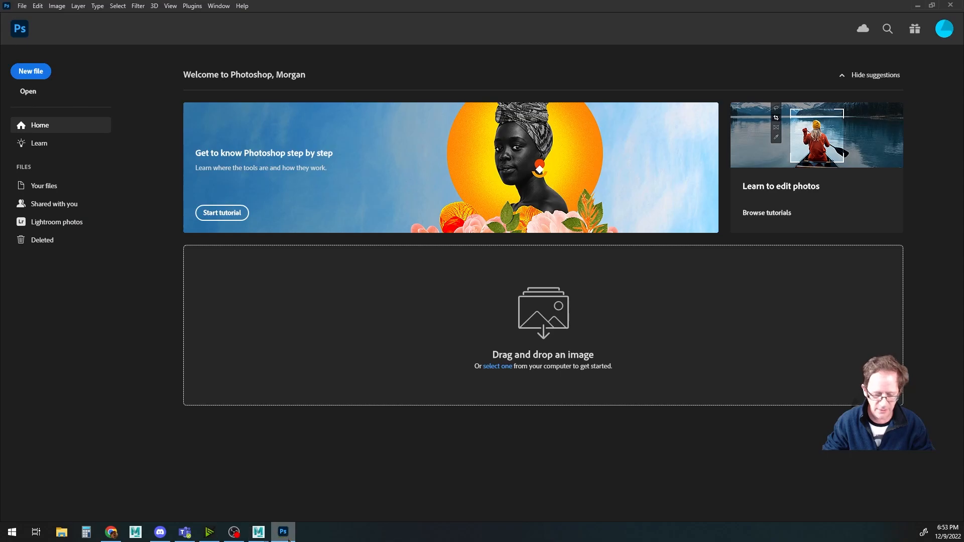
left_click(29, 92)
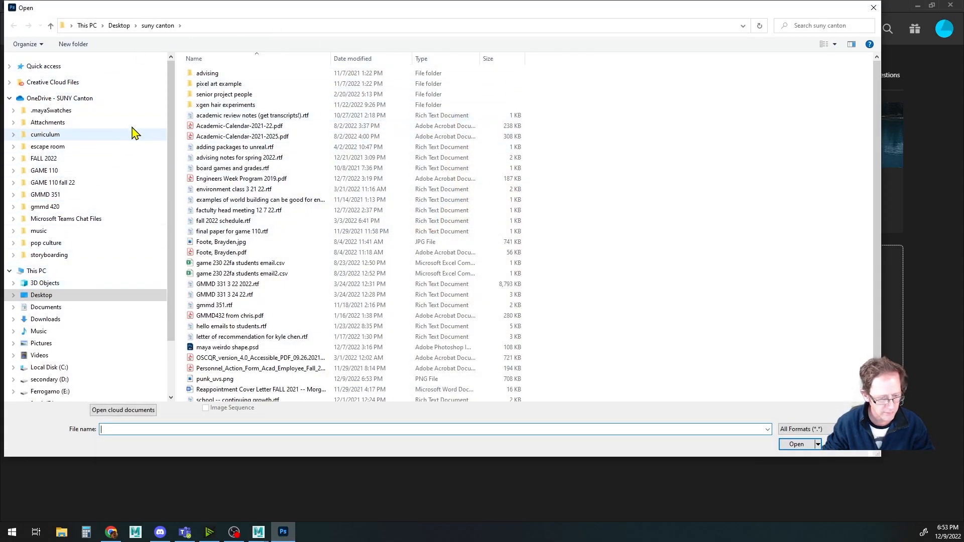
left_click(201, 381)
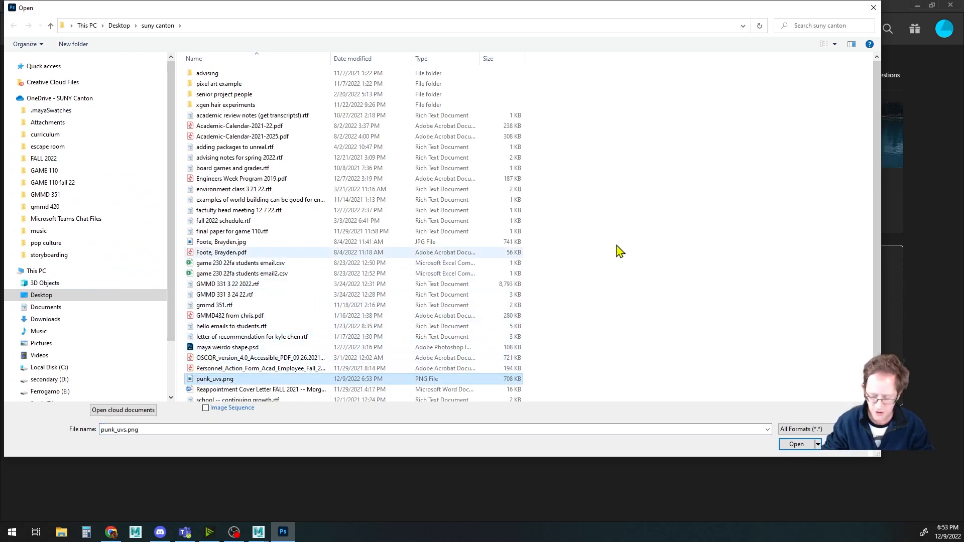
left_click(798, 445)
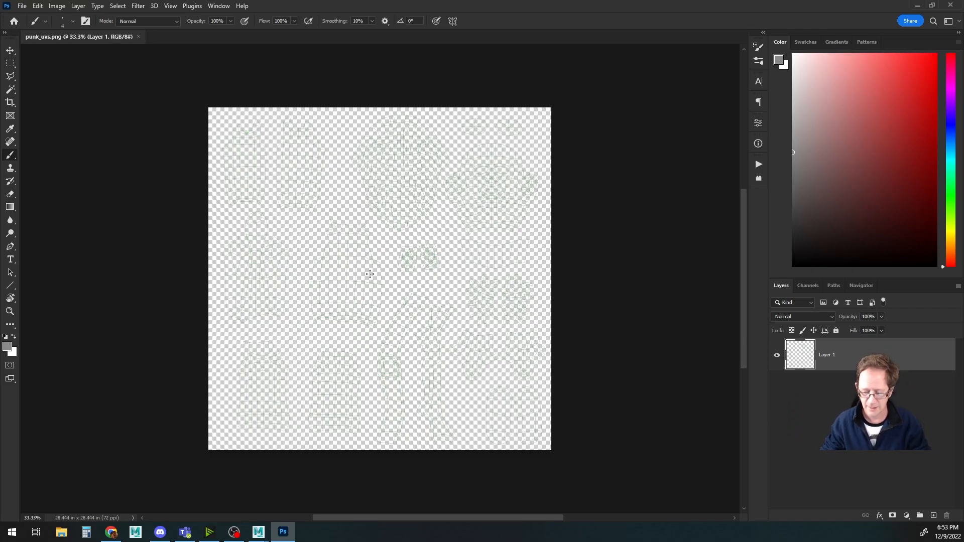
Inspect the green UV lines up close and rename the layer that holds them to uvs
scroll(395, 307, "up", 3)
scroll(396, 307, "up", 5)
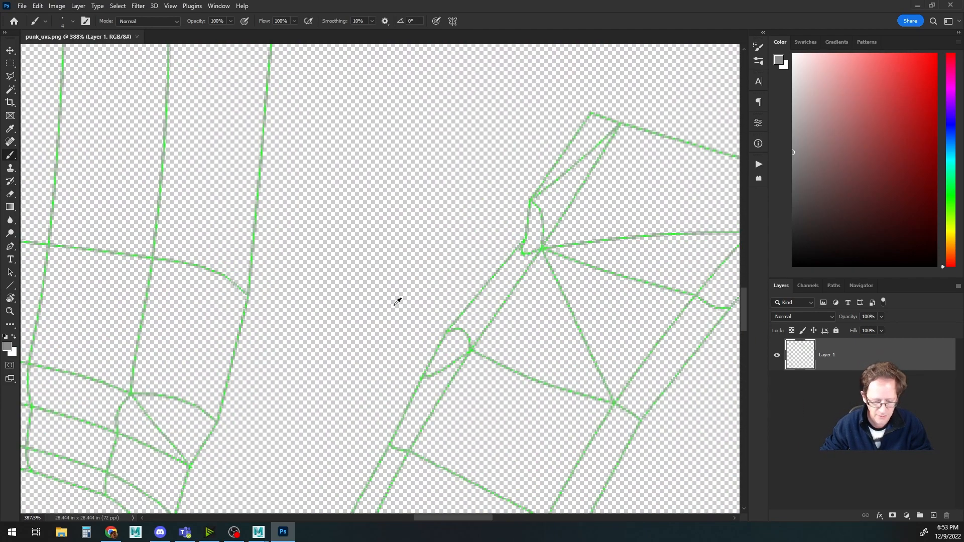
scroll(396, 300, "down", 8)
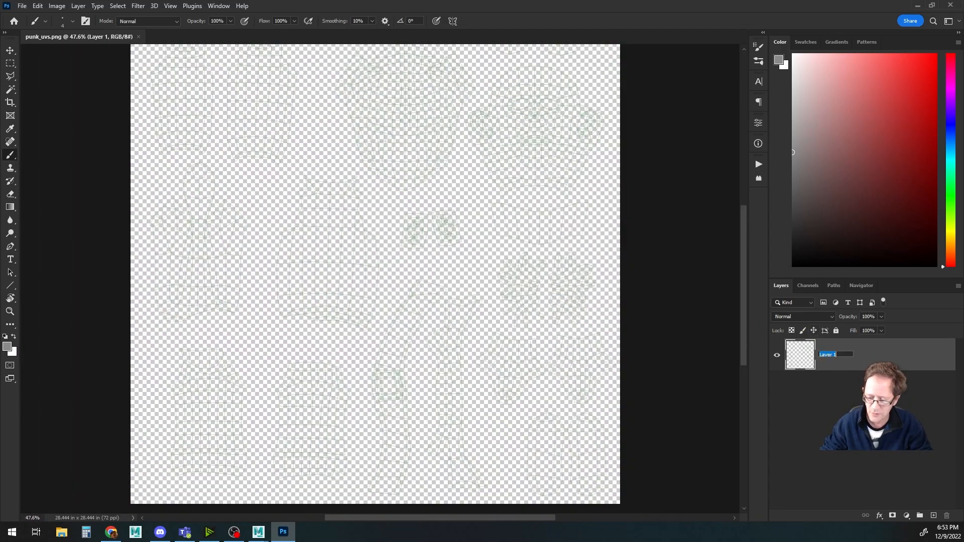
type("uvs")
key("Return")
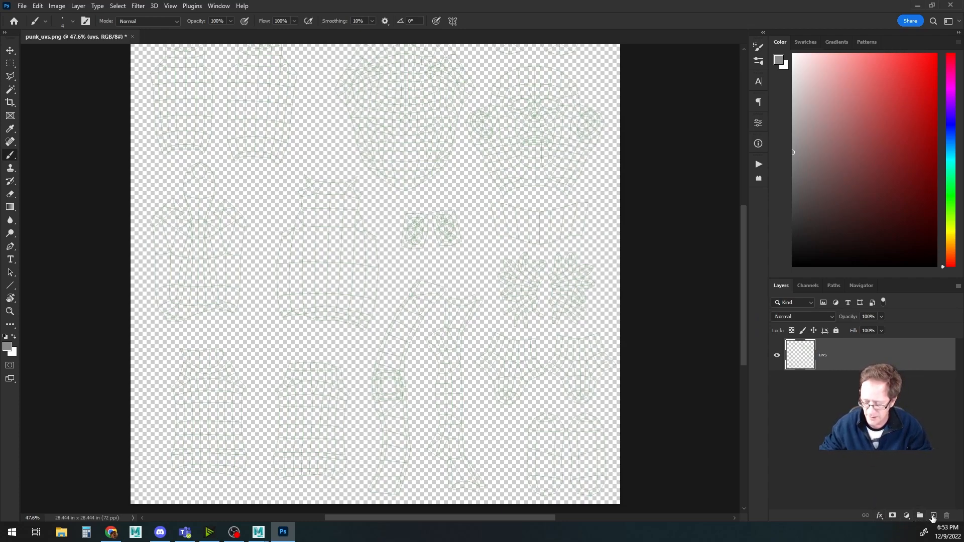
Add a new layer beneath the uvs layer and rename it background
left_click(932, 517)
left_click_drag(813, 358, 803, 376)
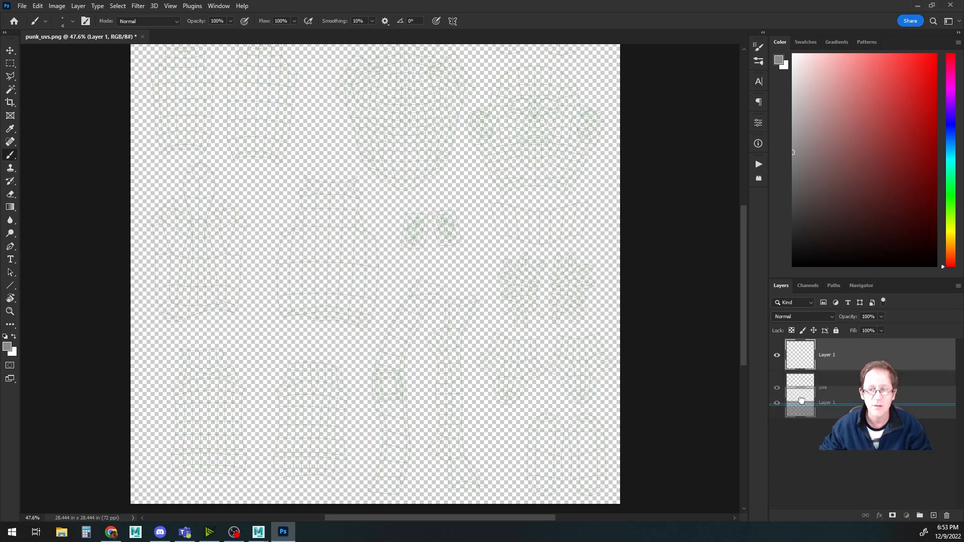
left_click_drag(801, 401, 802, 402)
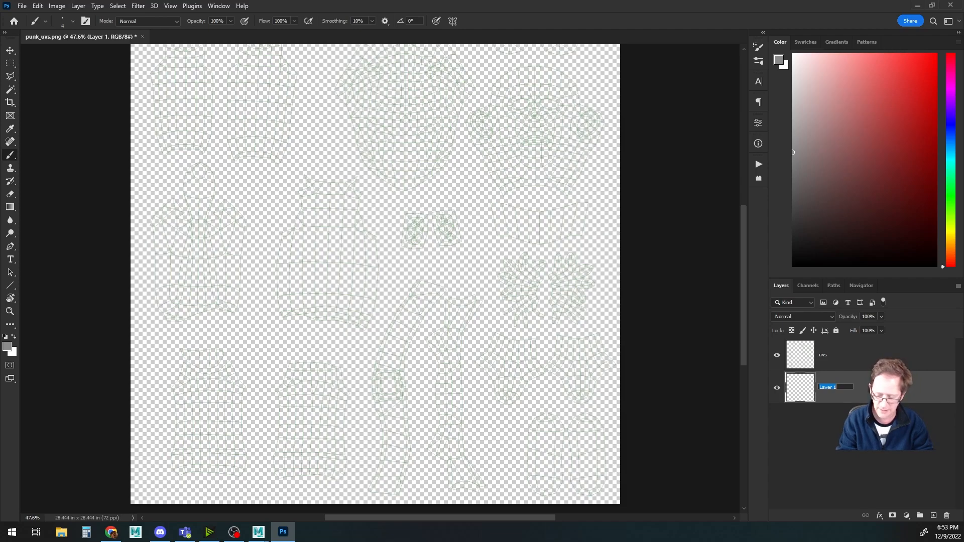
type("d")
key("Return")
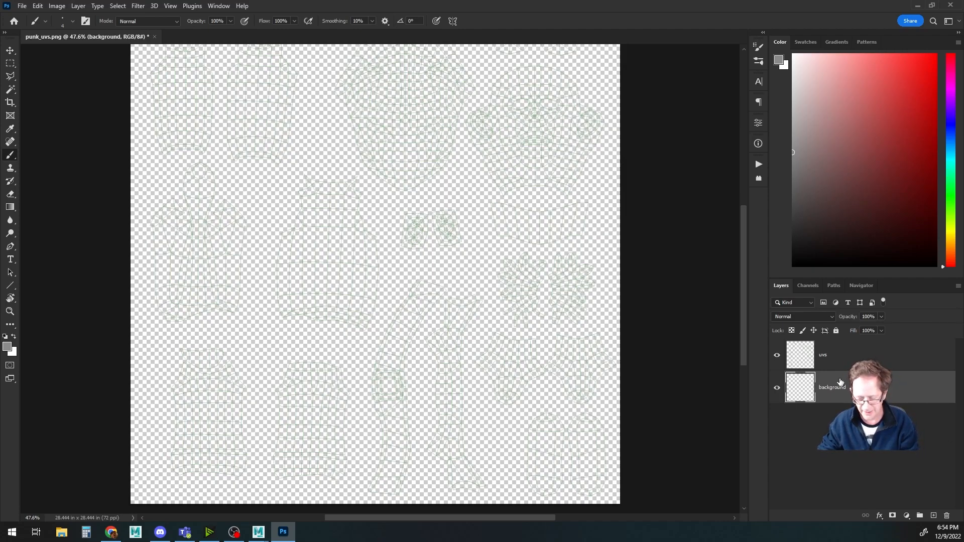
Fill the background layer with black at 100% opacity and check the green UV shells against it
key("shift+BackSpace")
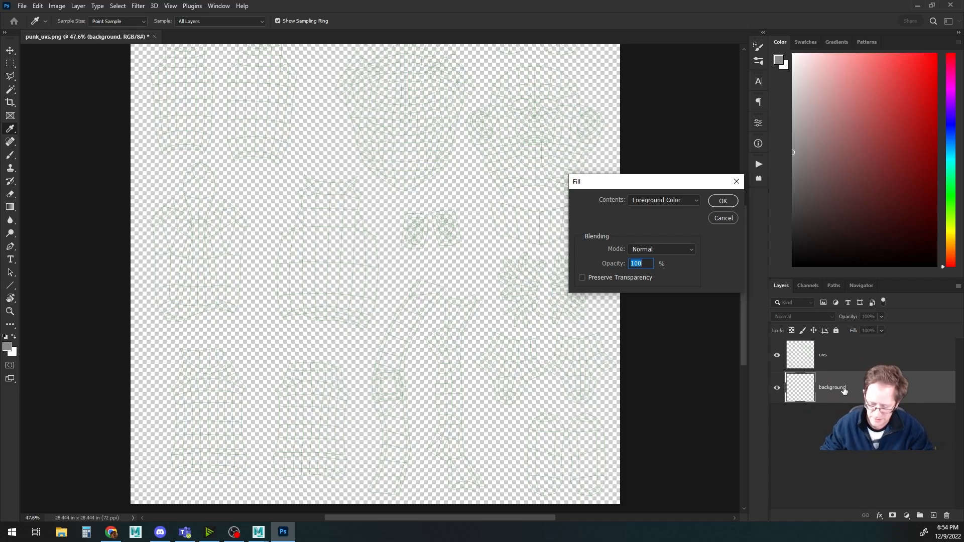
left_click(673, 200)
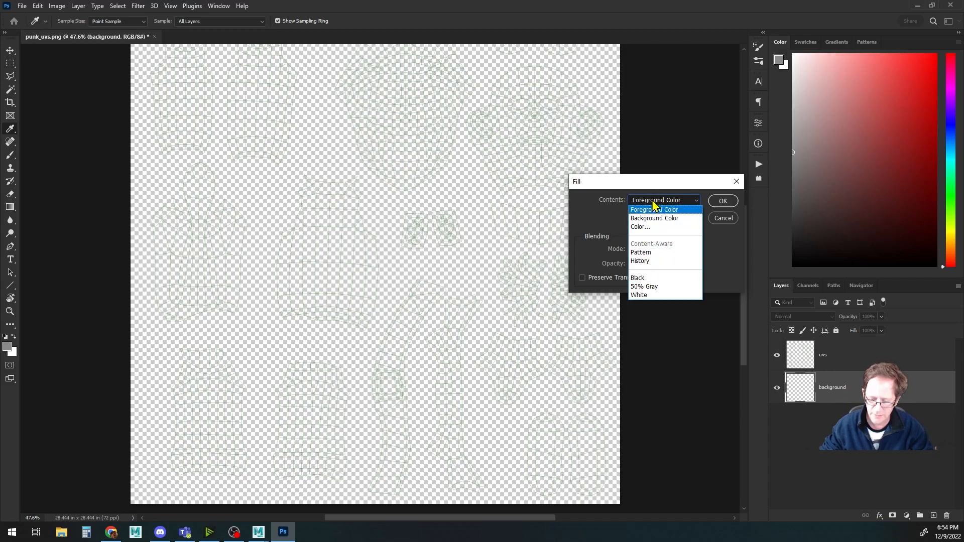
left_click(643, 279)
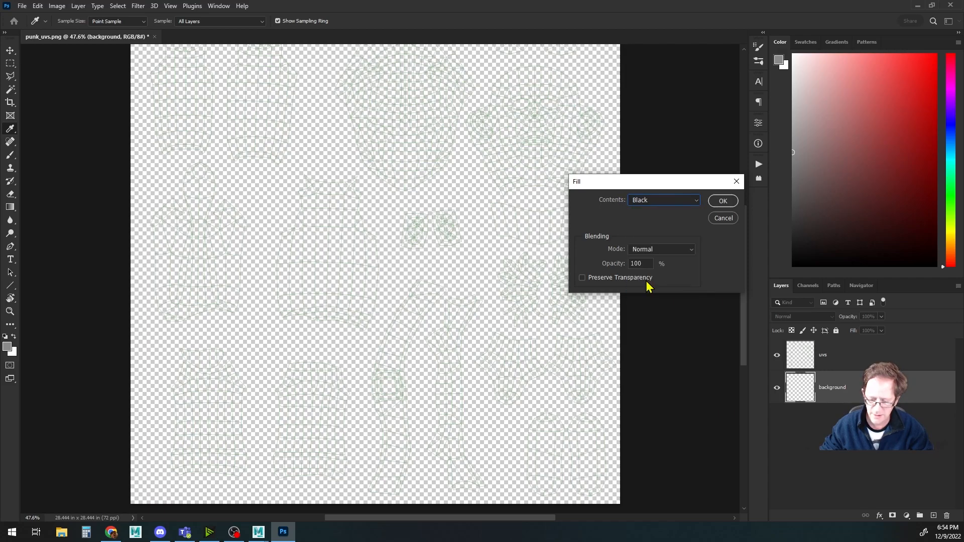
left_click(722, 201)
key("b")
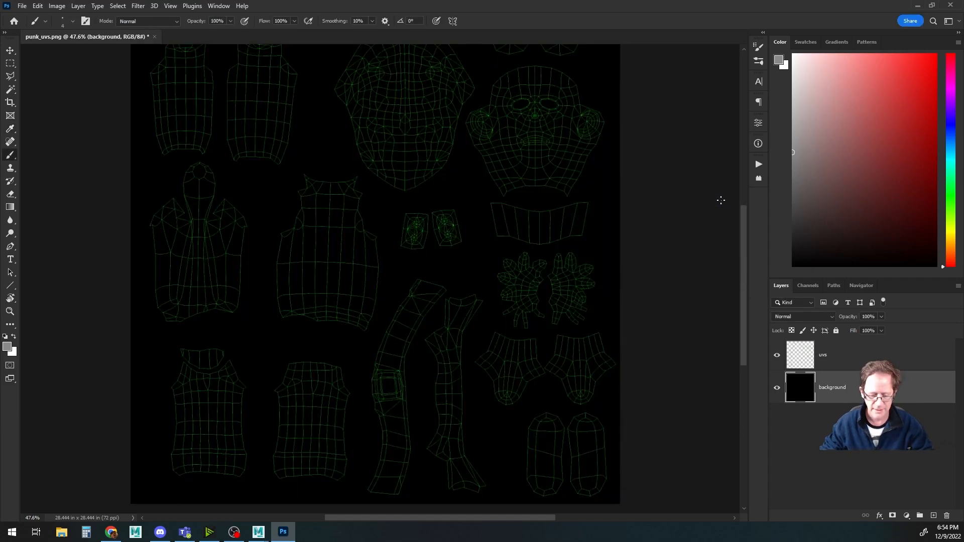
mouse_move(424, 241)
left_mouse_down()
mouse_move(462, 360)
mouse_move(421, 261)
mouse_move(480, 217)
mouse_move(474, 209)
mouse_move(448, 238)
mouse_move(444, 288)
mouse_move(455, 333)
mouse_move(411, 304)
left_mouse_up()
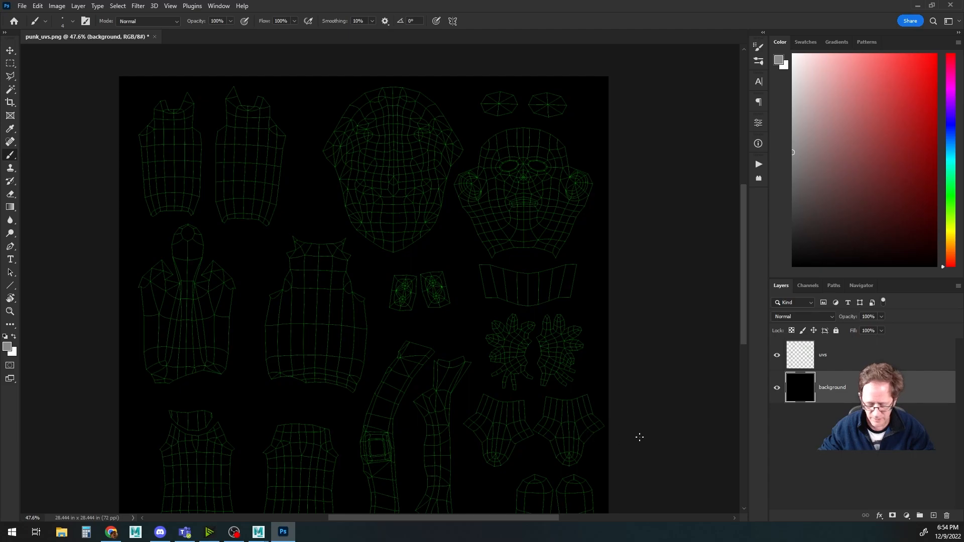
scroll(598, 350, "down", 4)
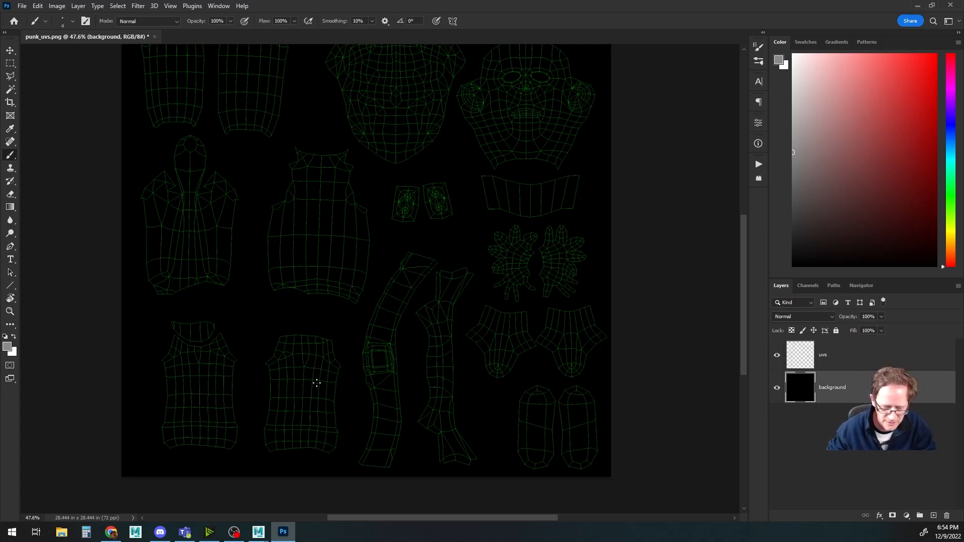
left_click_drag(314, 327, 402, 402)
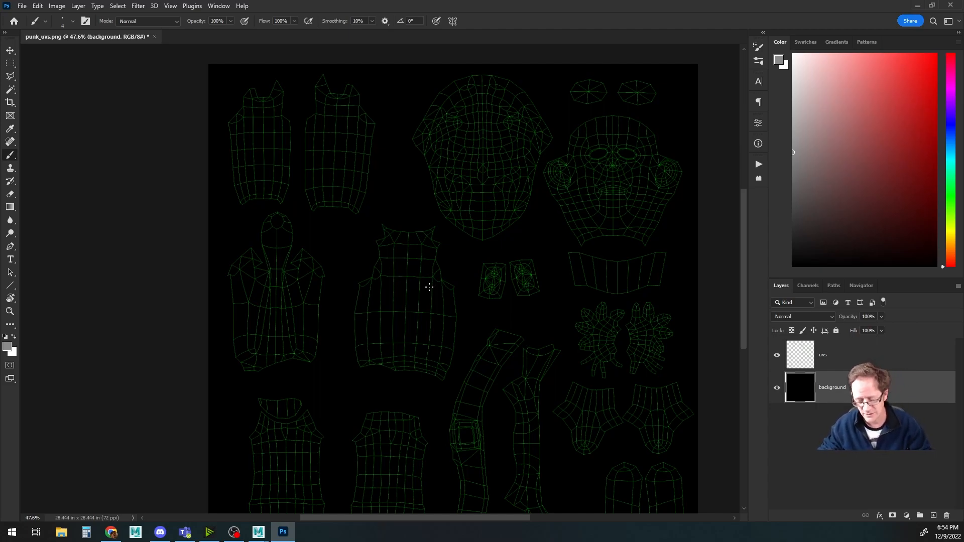
scroll(429, 288, "down", 3)
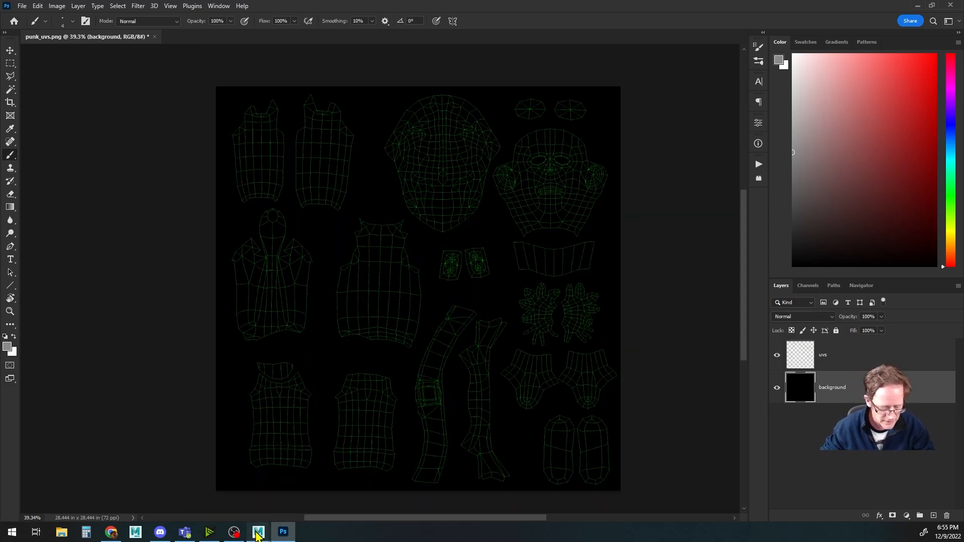
Switch to Maya, minimize the UV Editor, return to object mode and deselect the punk model
mouse_move(258, 532)
left_click(314, 483)
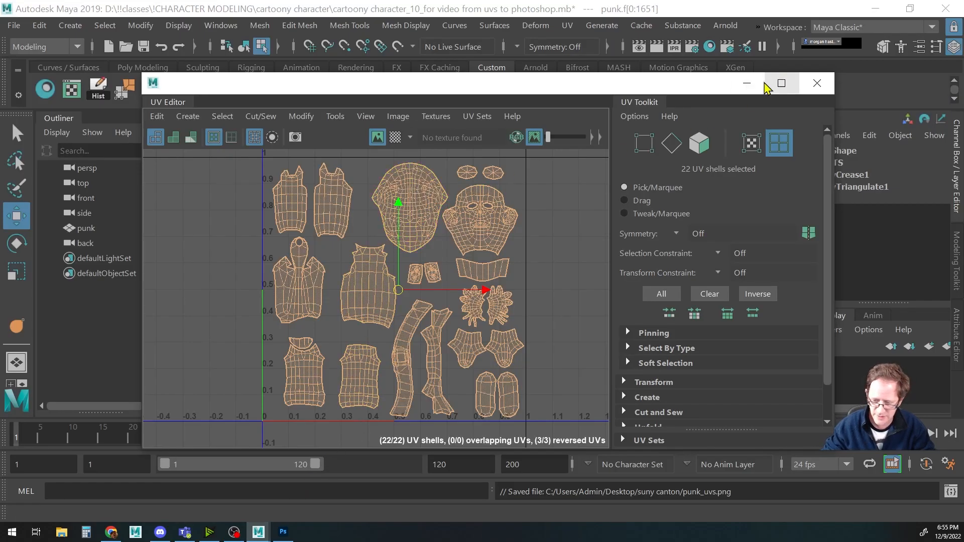
left_click(748, 83)
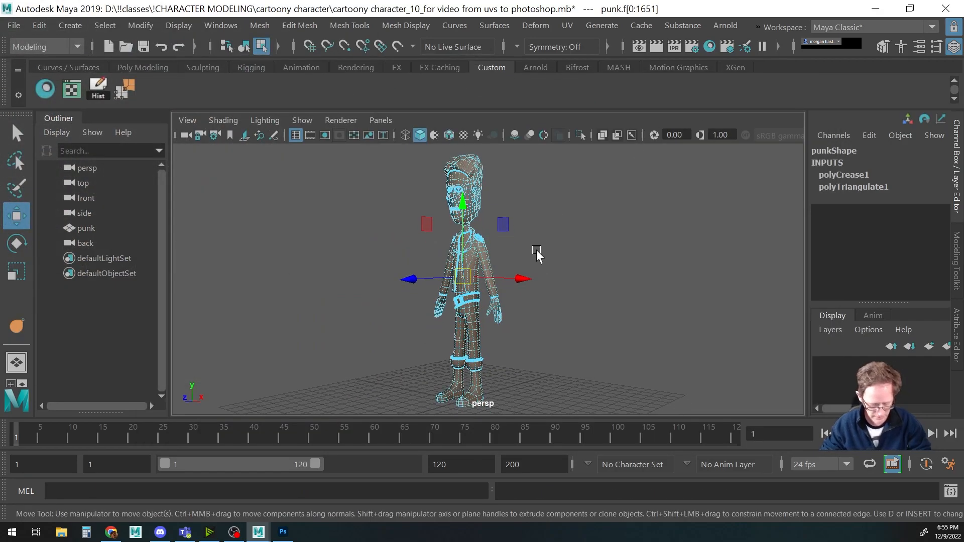
key("F8")
left_click(570, 294)
Examine the punk model's jacket, sleeves, belt, hands, legs and feet up close
scroll(537, 342, "up", 8)
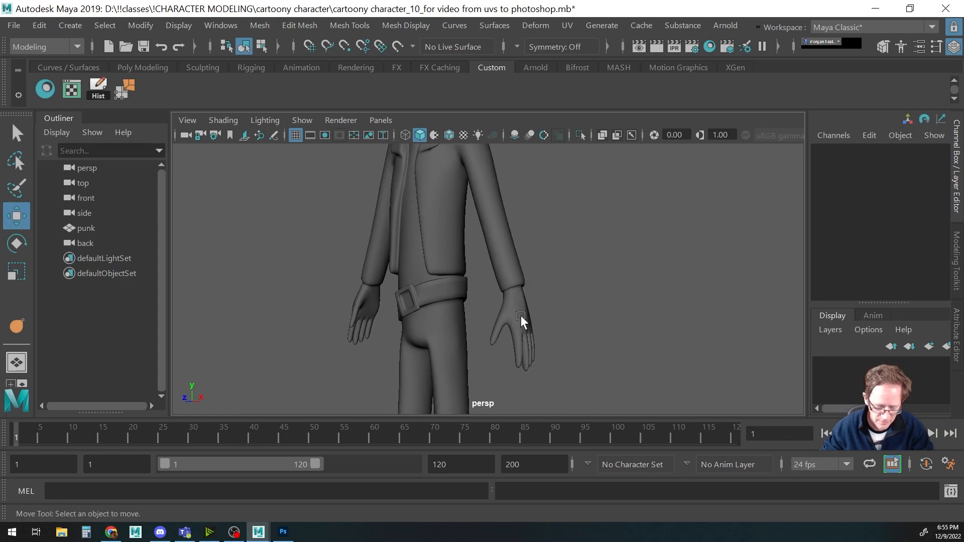
left_click_drag(521, 317, 589, 317)
left_click_drag(547, 293, 553, 341)
left_click_drag(567, 269, 585, 259)
left_click_drag(550, 307, 550, 345)
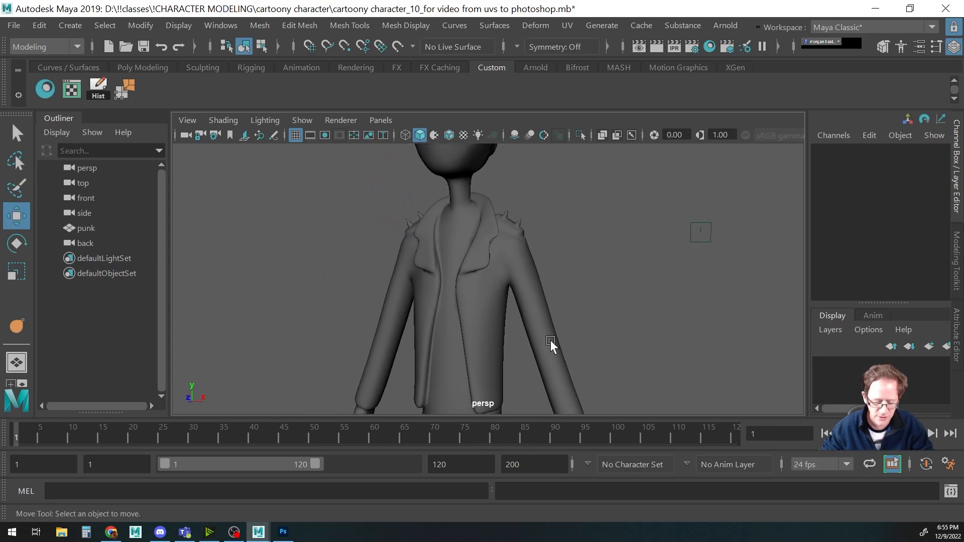
left_click_drag(555, 276, 542, 299)
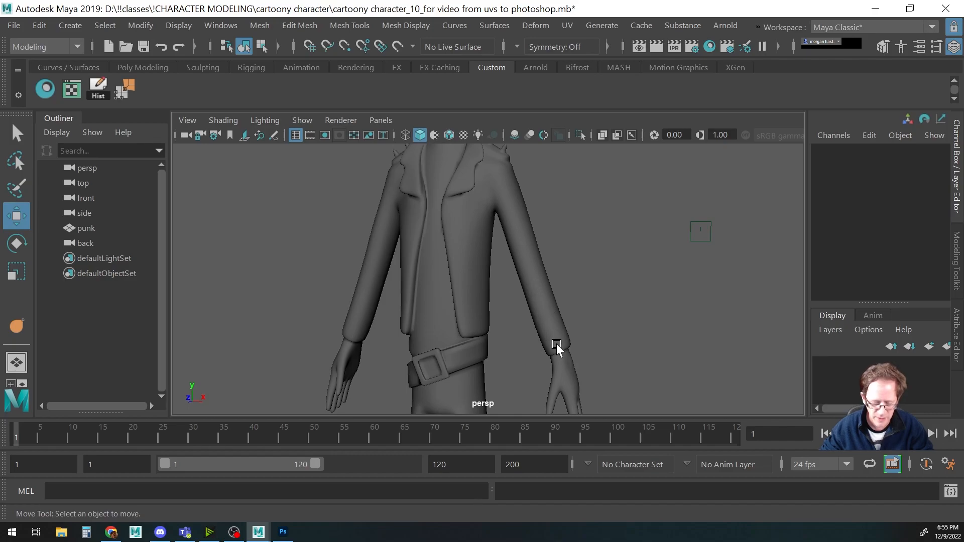
left_click_drag(557, 344, 545, 280)
left_click_drag(553, 351, 549, 285)
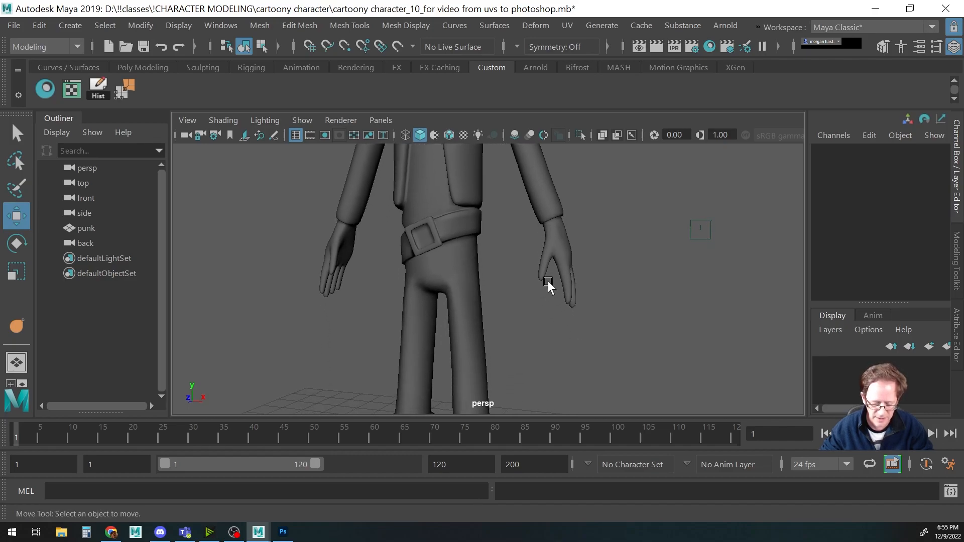
left_click_drag(548, 327, 499, 325)
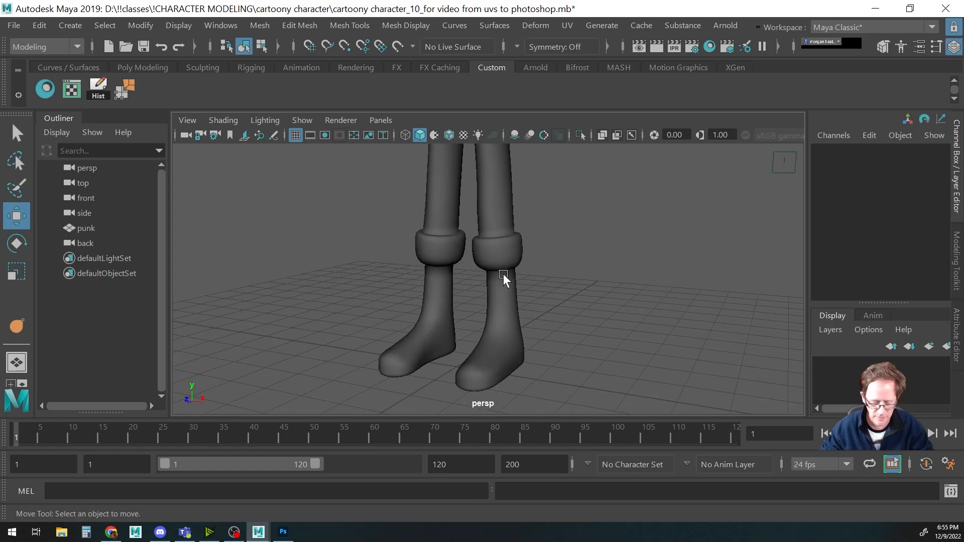
left_click_drag(535, 286, 534, 366)
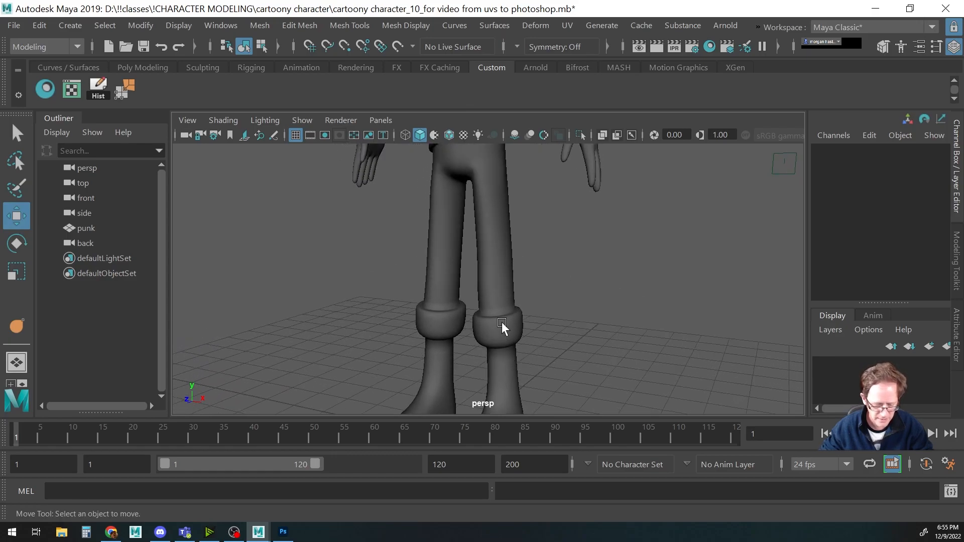
Select a face on the model's ankle cuff, locate it in the UV Editor, and return to object mode
left_click(504, 339)
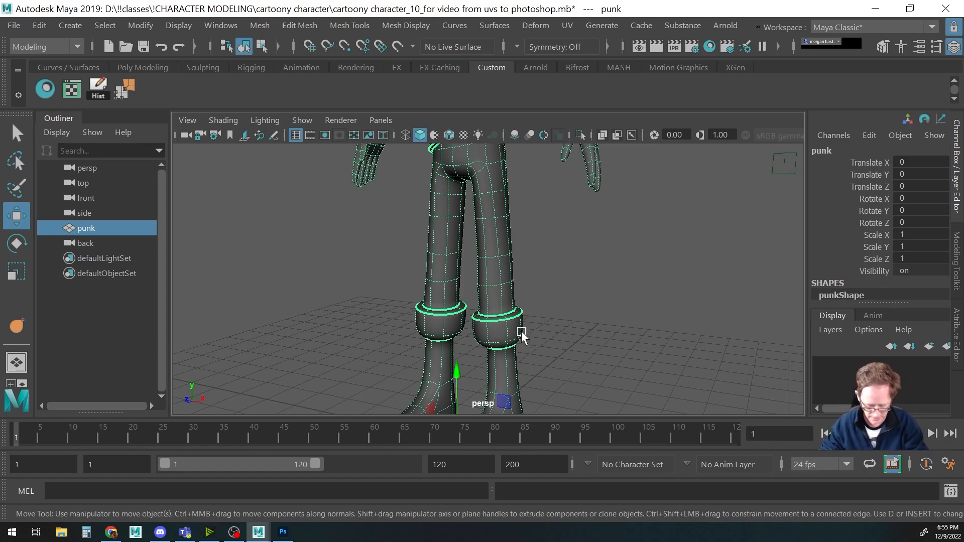
key("F11")
left_click(503, 335)
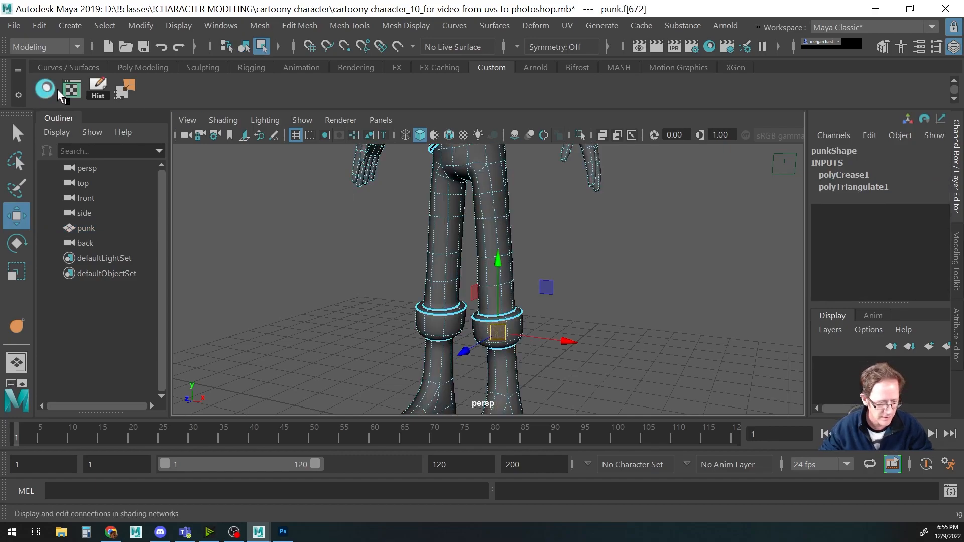
left_click(55, 92)
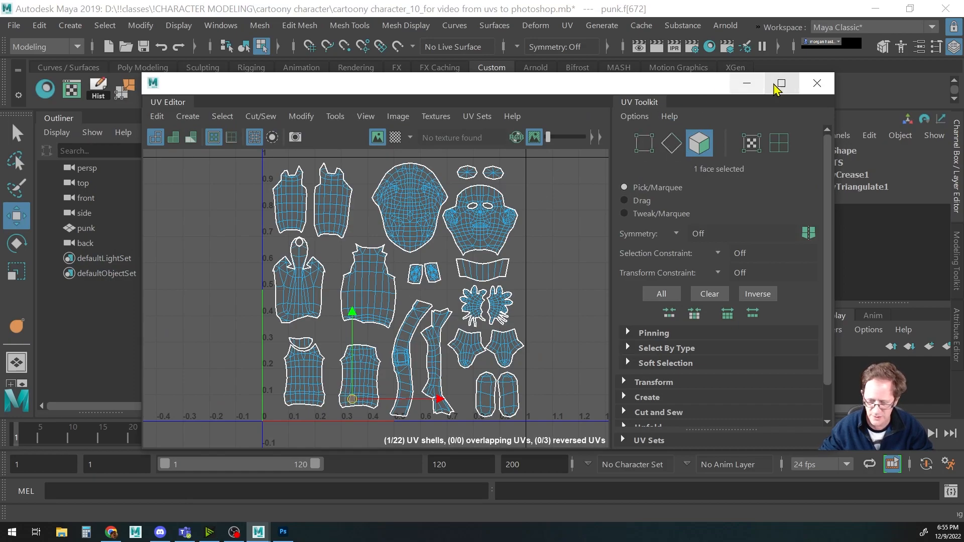
left_click(817, 83)
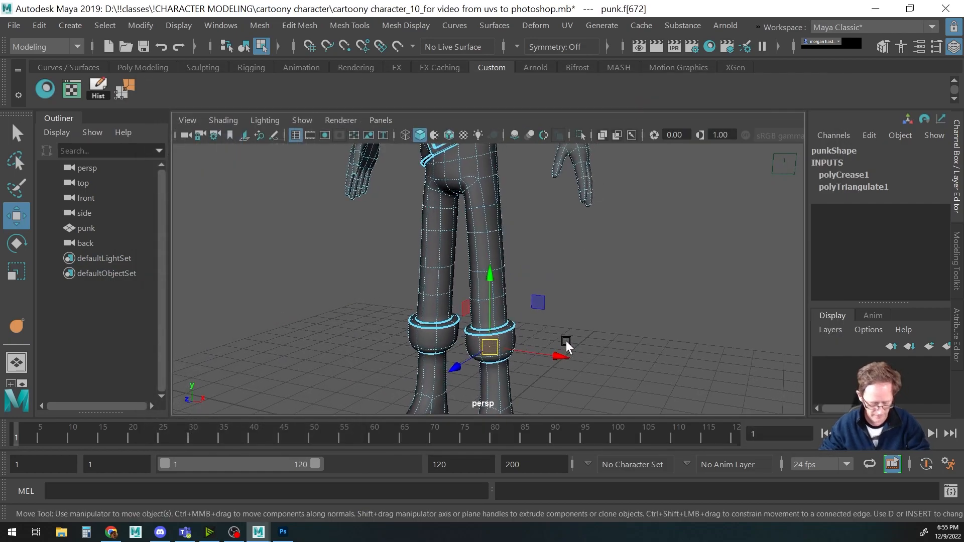
key("F8")
Switch to Photoshop and add a new layer named art between the background and uvs layers
left_click(283, 532)
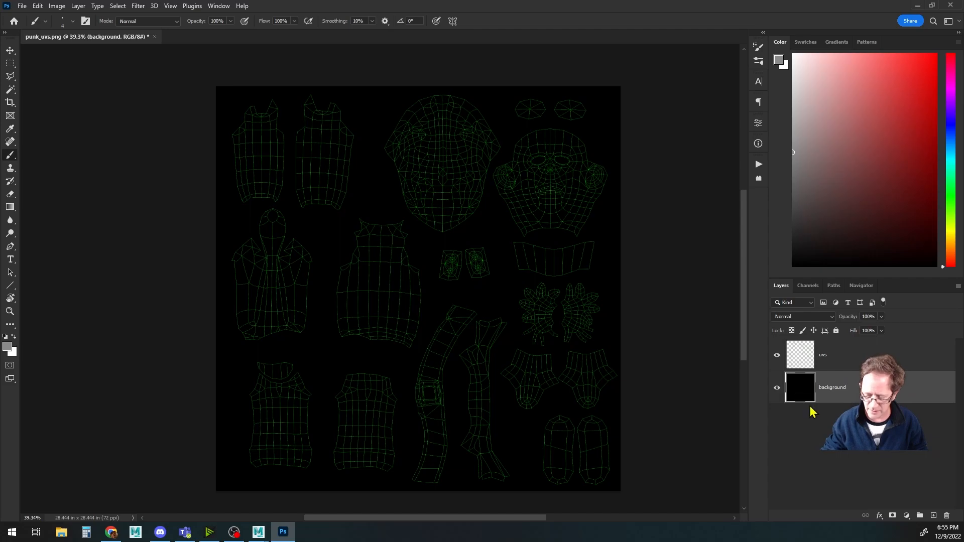
left_click(934, 516)
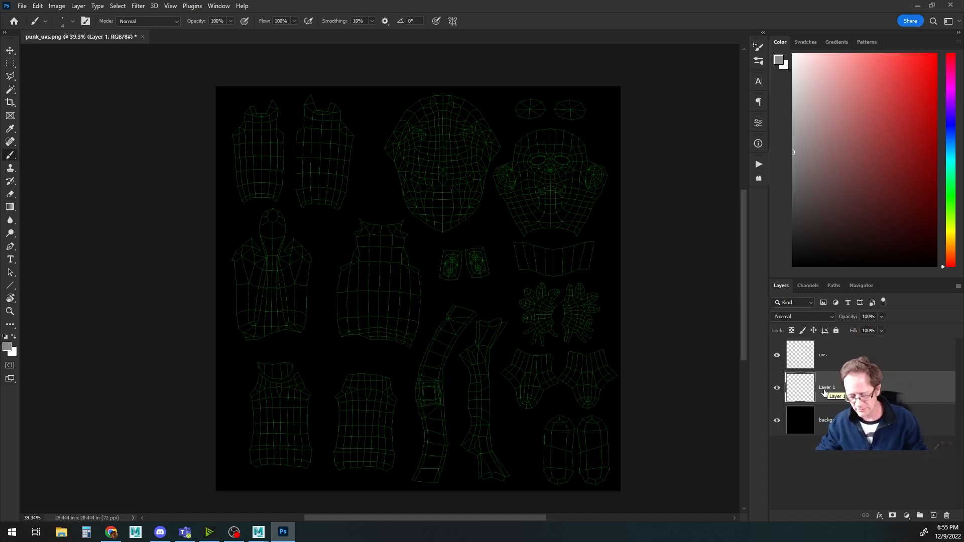
type("art")
key("Return")
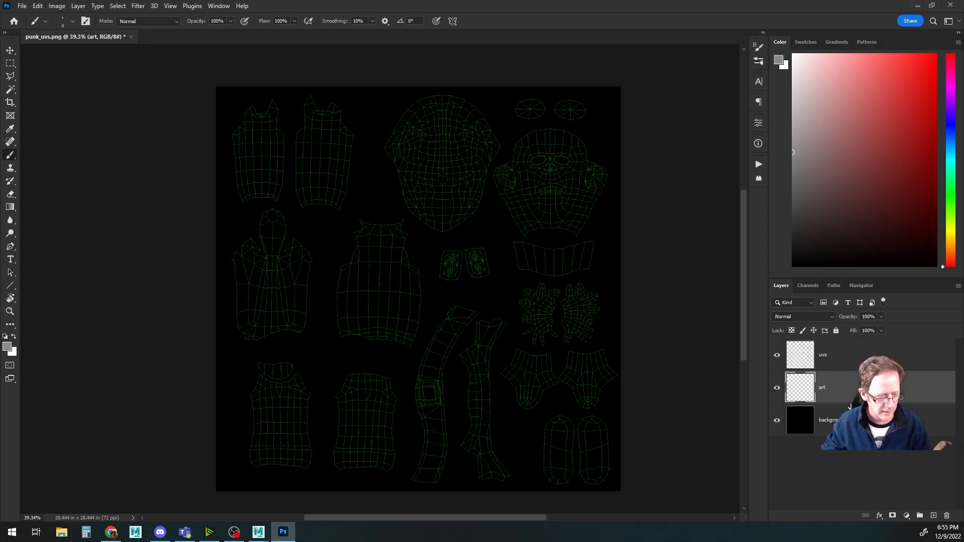
Save the document as punk_uvs.psd in the suny canton folder with layers and Maximize Compatibility kept on
key("ctrl+s")
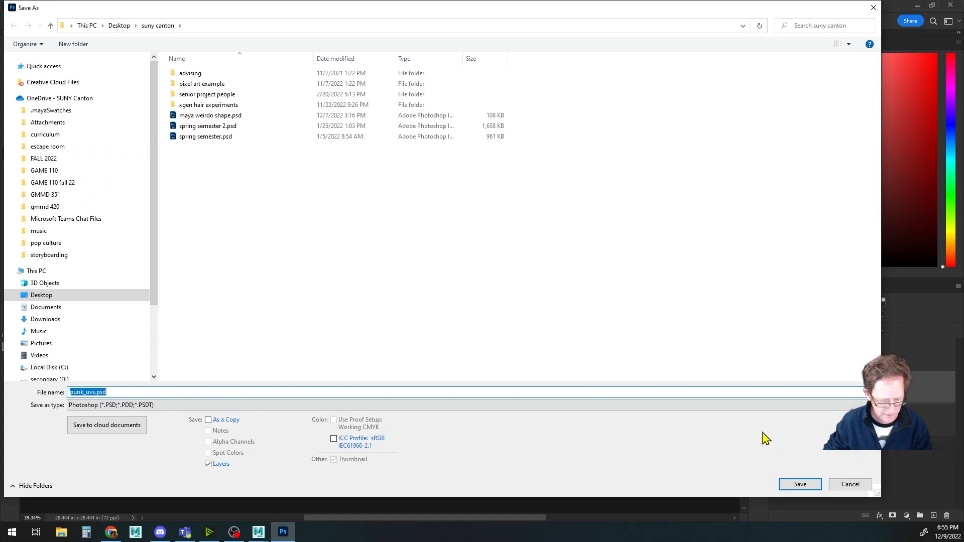
left_click(807, 485)
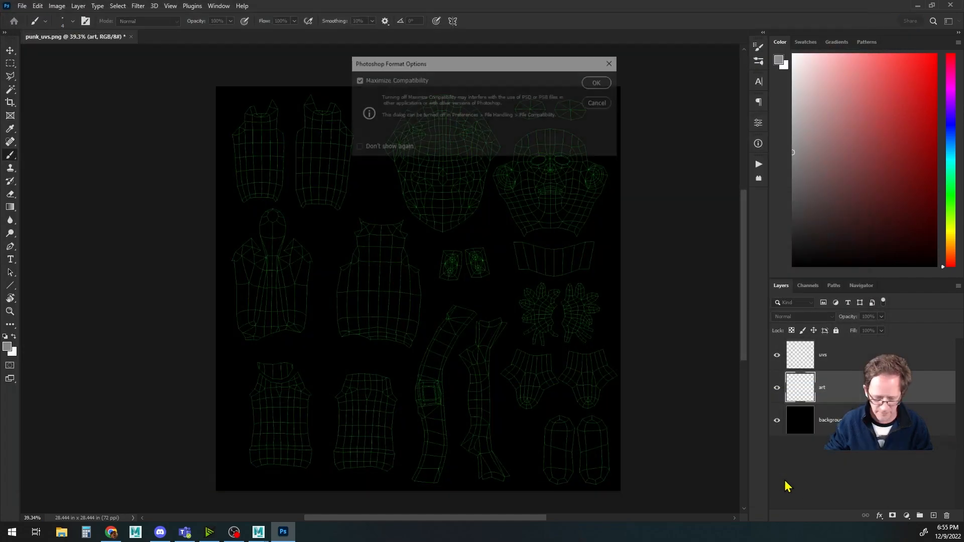
left_click(599, 82)
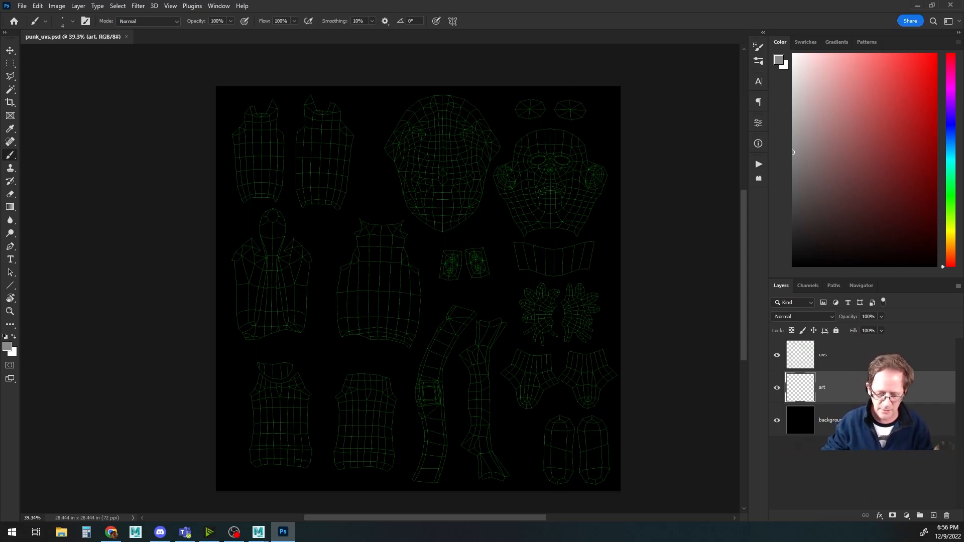
Switch to Maya, turn on Automatically reload updated image files in the Files/Projects preferences, and save the preferences
left_click(257, 534)
left_click(301, 505)
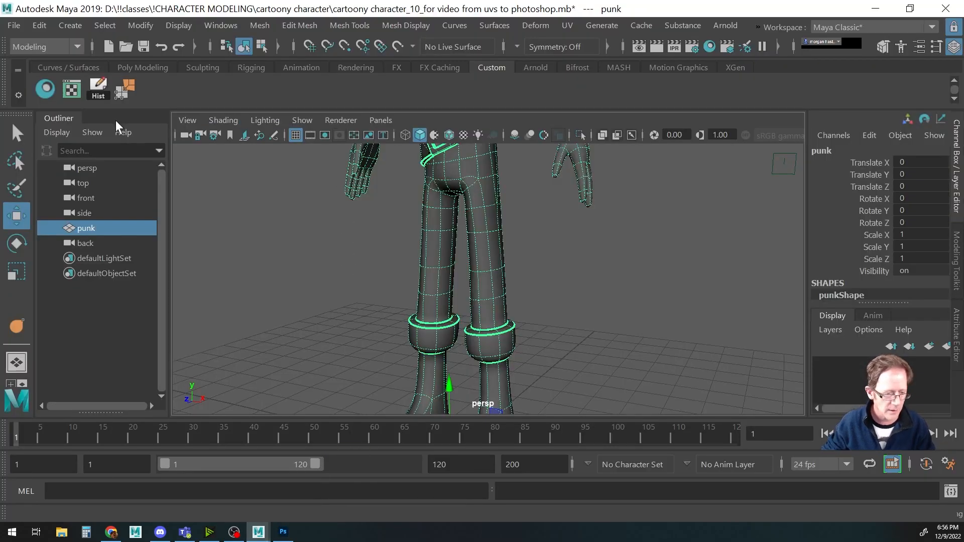
left_click_drag(409, 273, 393, 277)
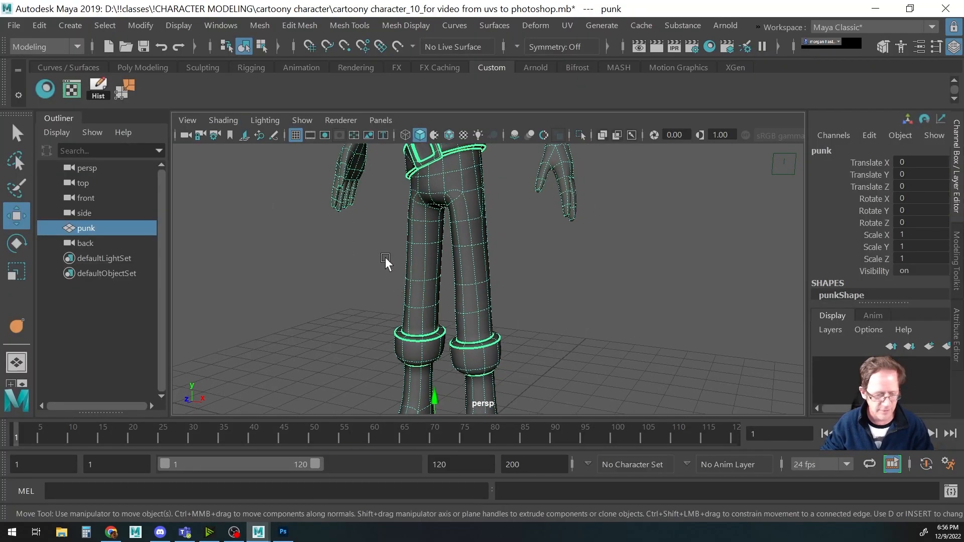
left_click(221, 28)
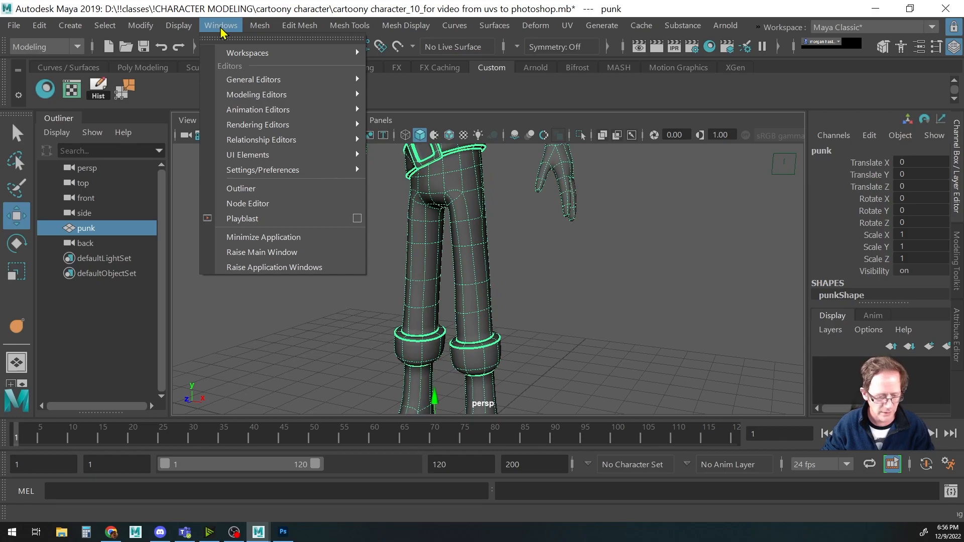
mouse_move(346, 172)
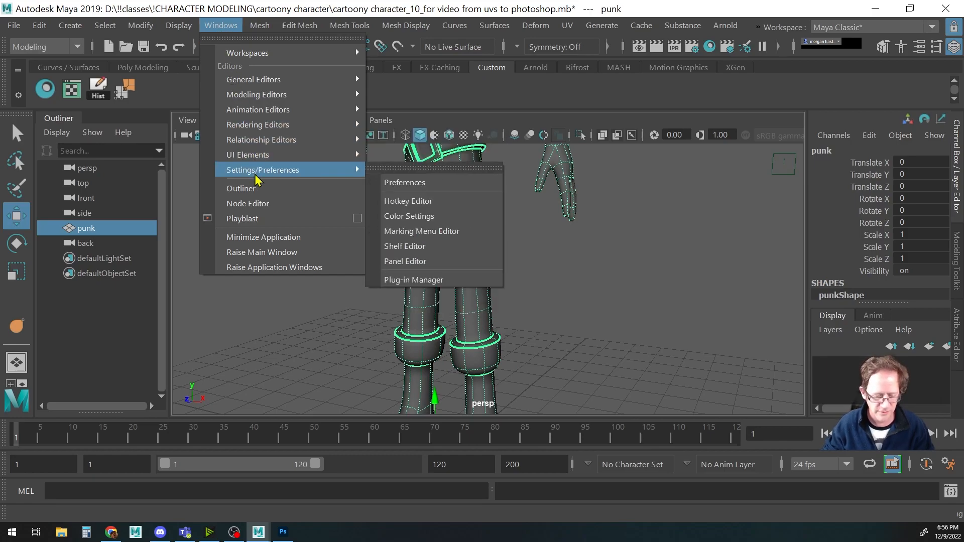
left_click(402, 182)
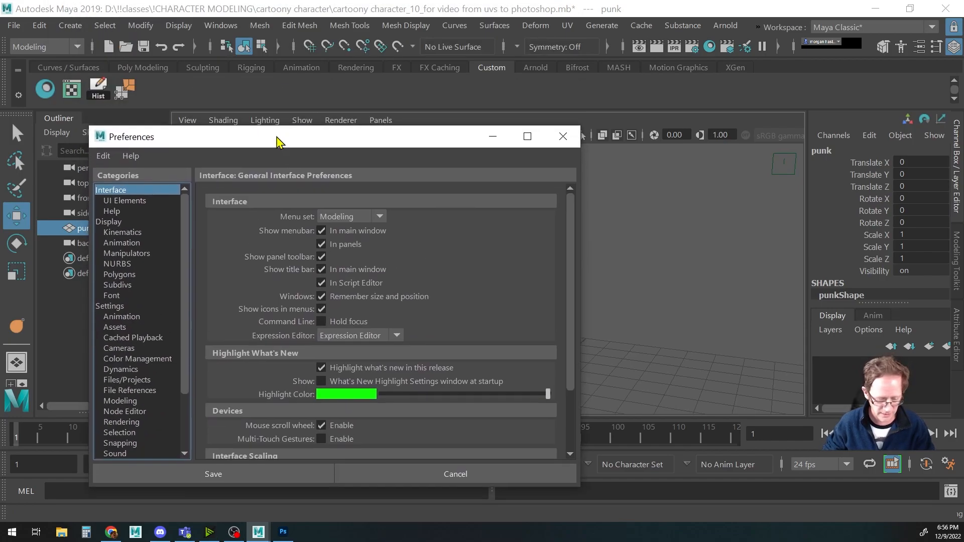
scroll(145, 393, "down", 3)
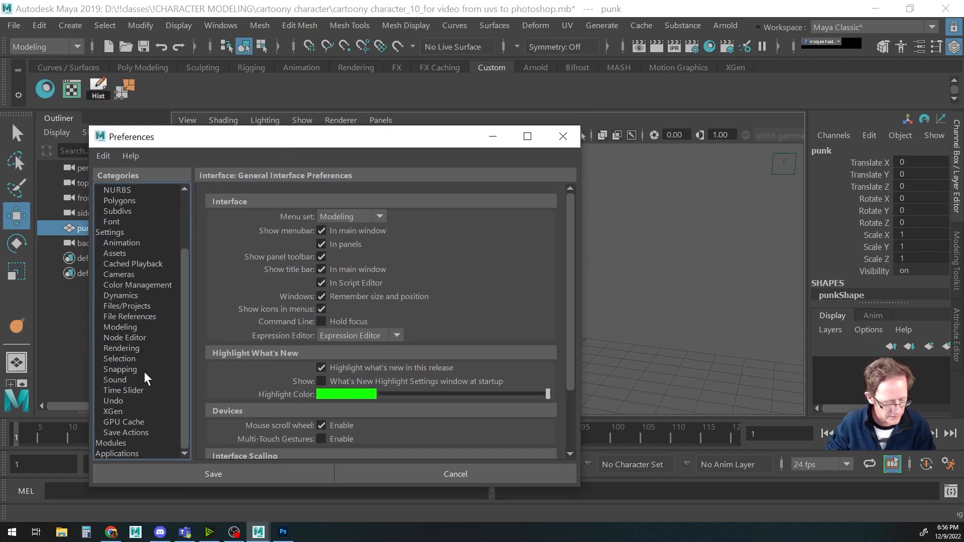
left_click(136, 307)
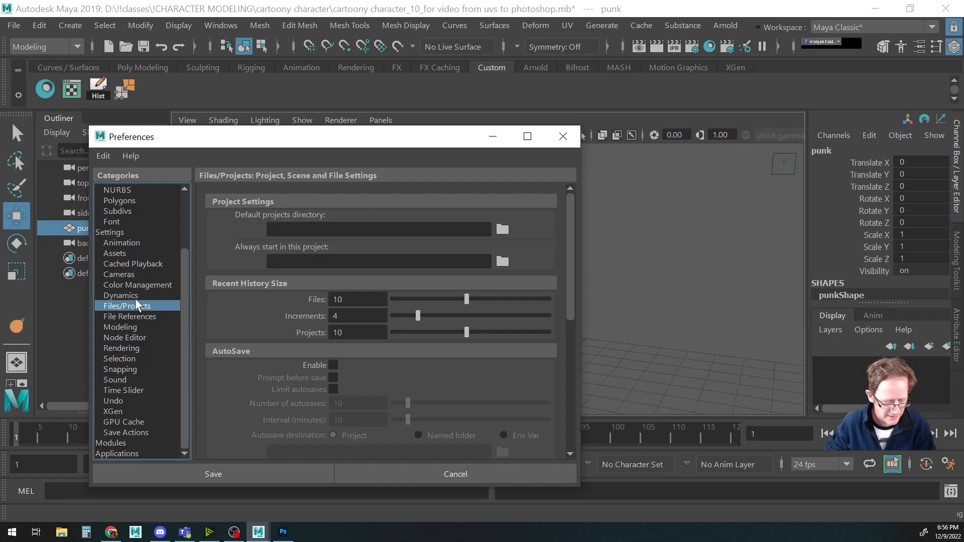
scroll(301, 301, "down", 5)
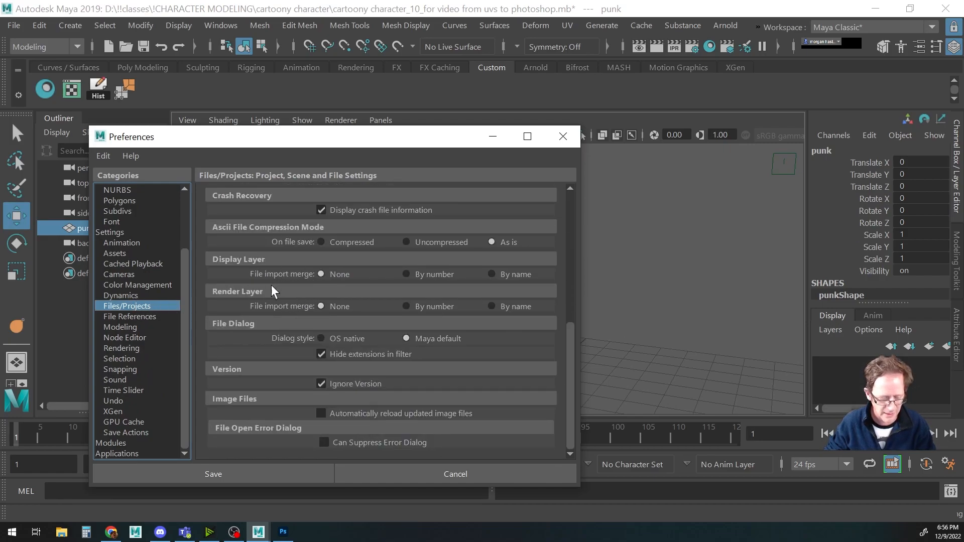
left_click(322, 414)
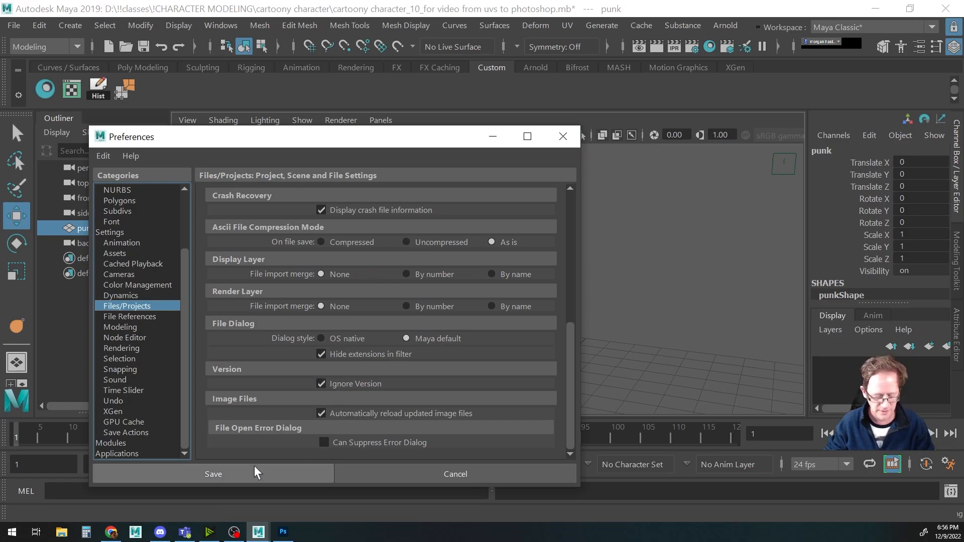
left_click(245, 478)
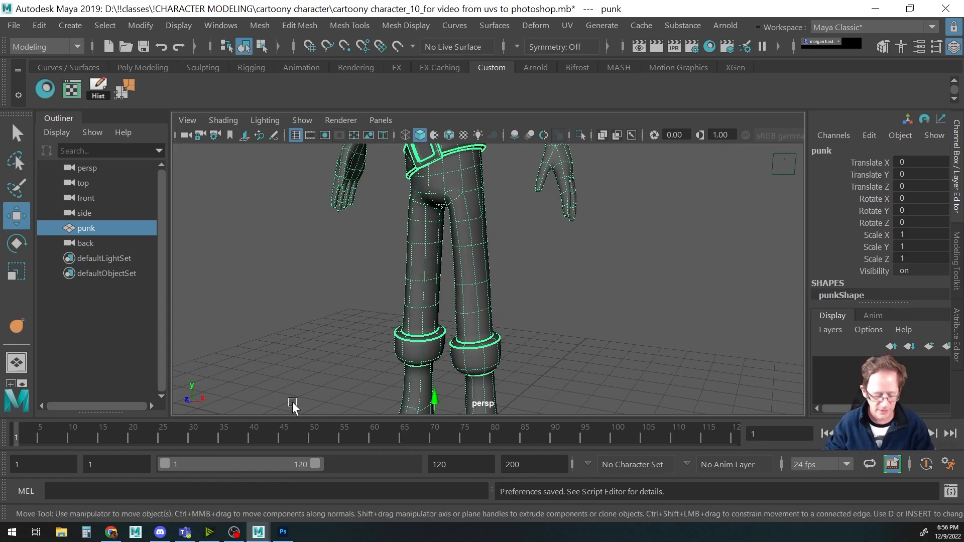
left_click(287, 536)
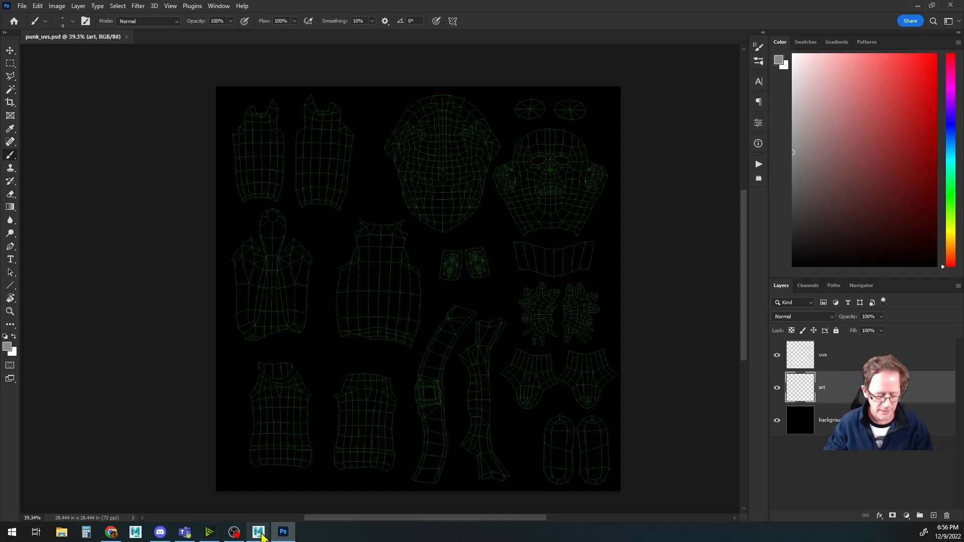
mouse_move(258, 532)
left_click(269, 509)
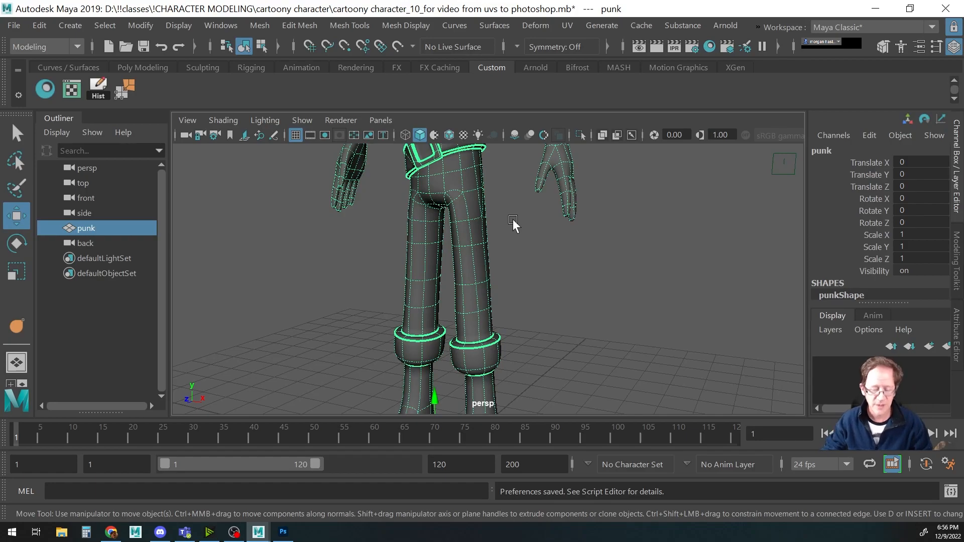
Open the Hypershade, select the punk_tex3 material, and graph its node network
left_click_drag(527, 254, 523, 323)
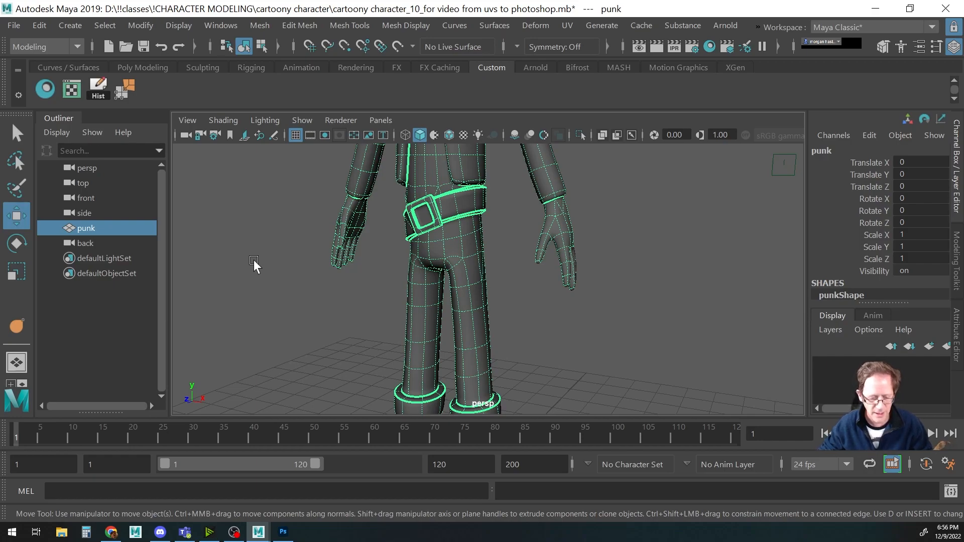
left_click_drag(400, 274, 378, 290)
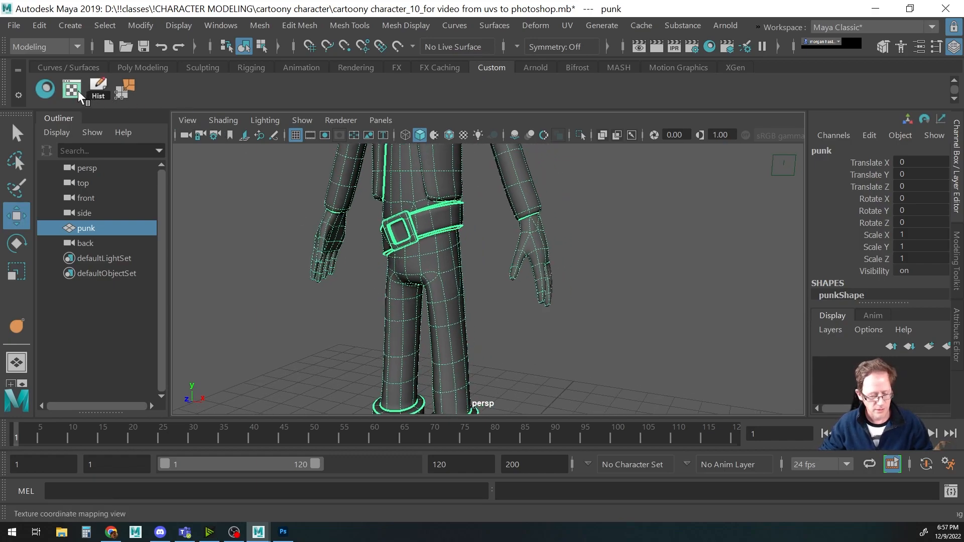
left_click(45, 89)
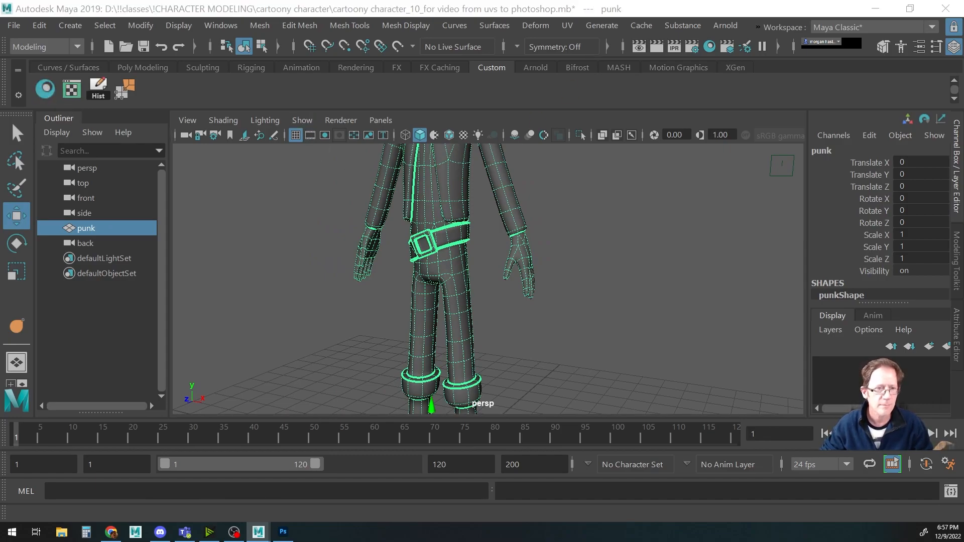
left_click_drag(363, 0, 403, 28)
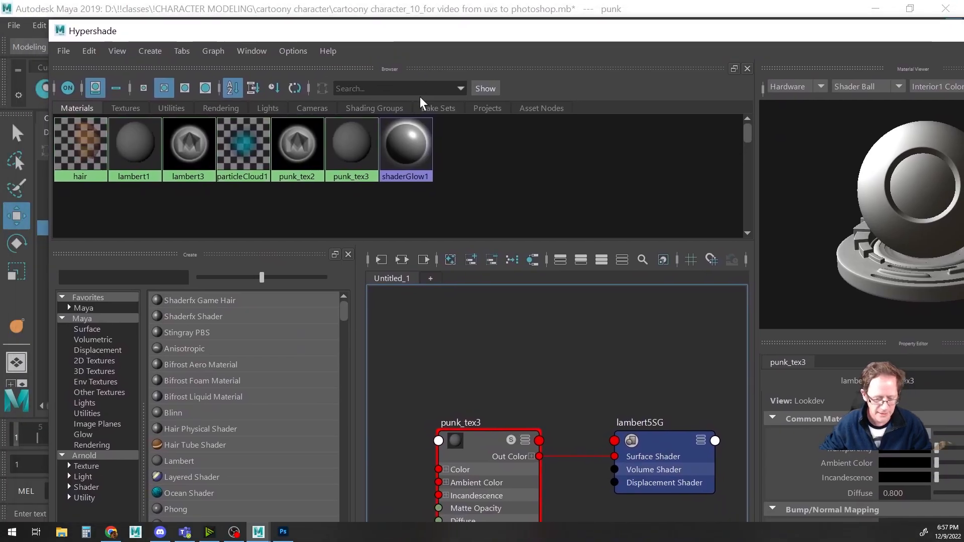
left_click(341, 160)
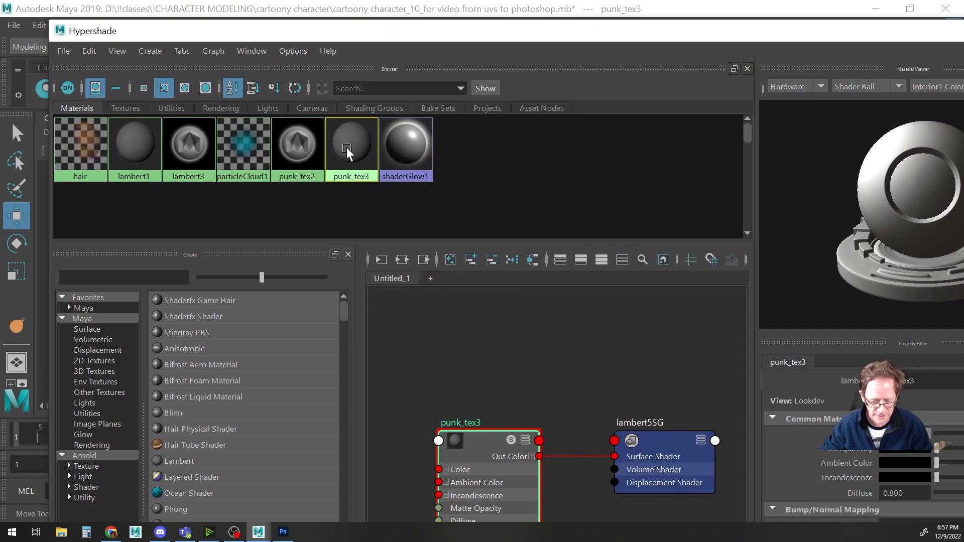
left_click(214, 51)
left_click(251, 117)
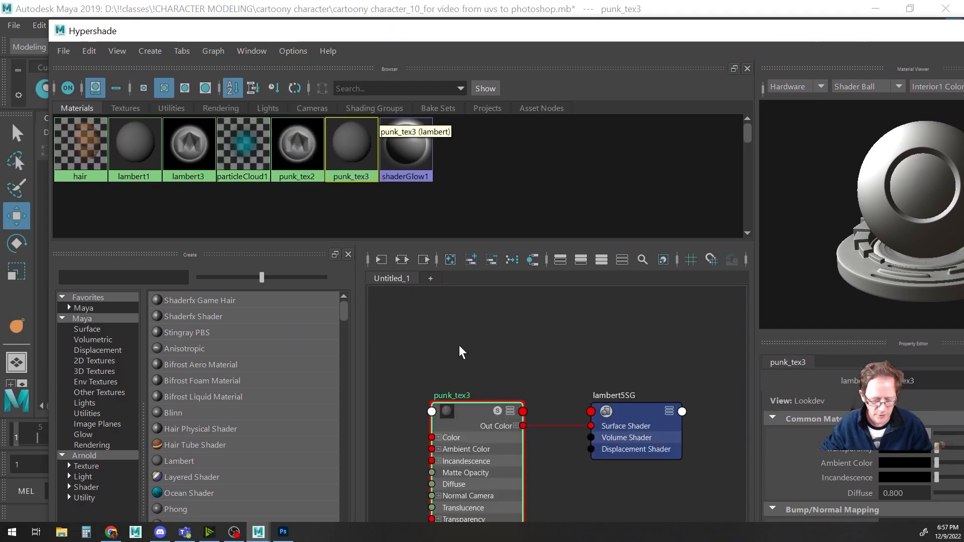
scroll(525, 400, "down", 2)
left_click_drag(510, 414, 521, 403)
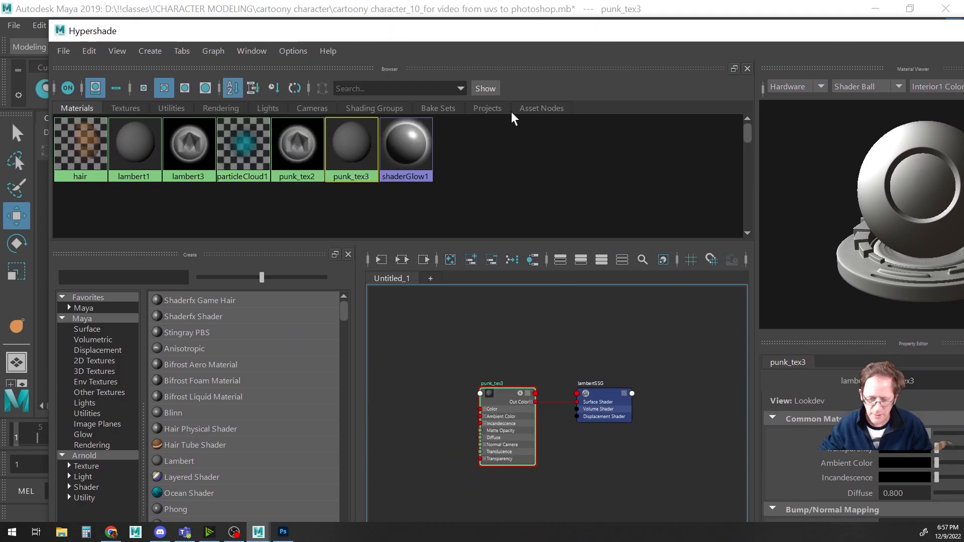
Shrink and reposition the Hypershade window so its property editor is visible, and close its Create and Bins panes
left_click_drag(50, 23, 384, 112)
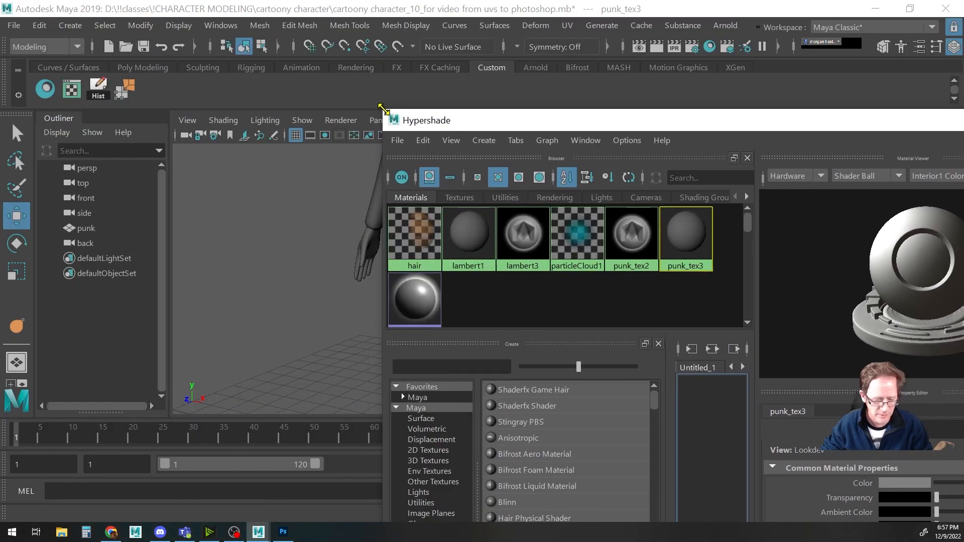
left_click_drag(486, 123, 210, 63)
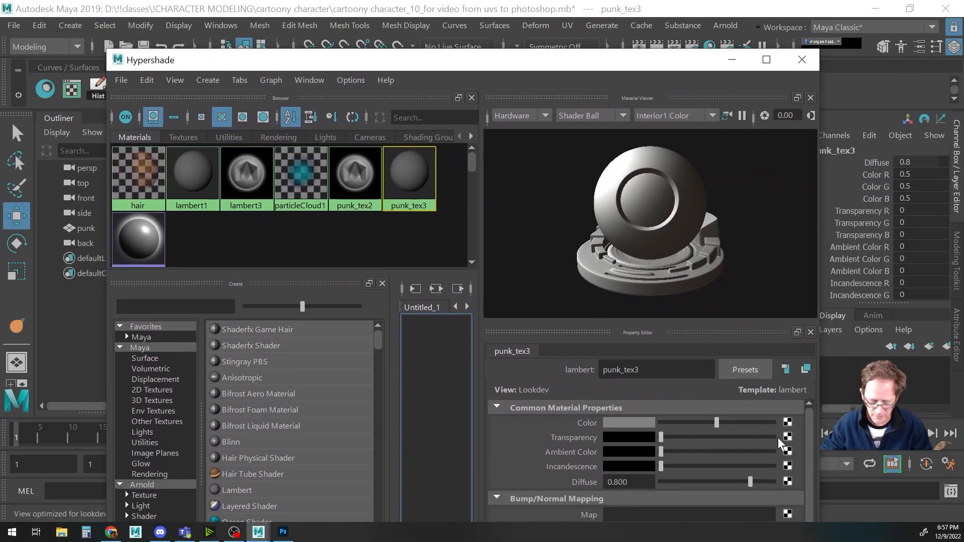
left_click(382, 284)
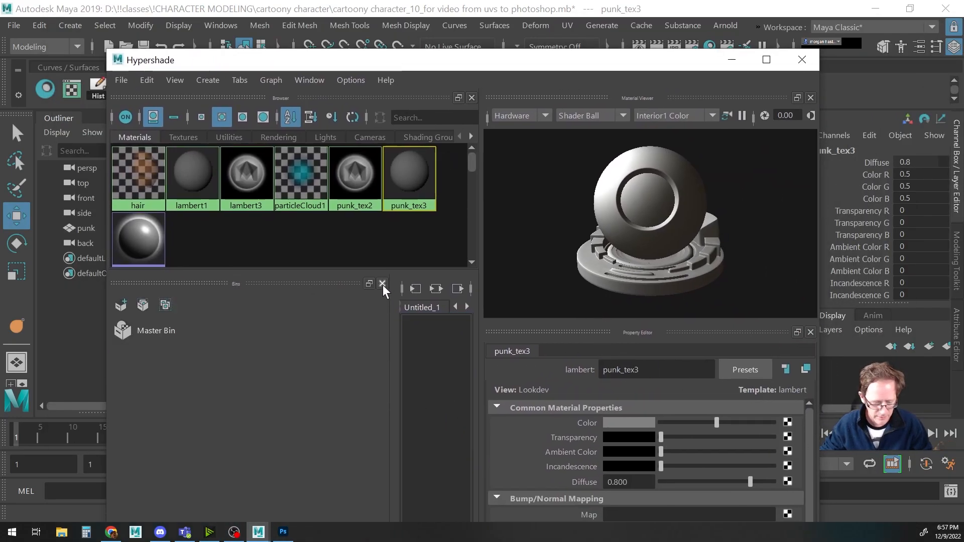
left_click(382, 284)
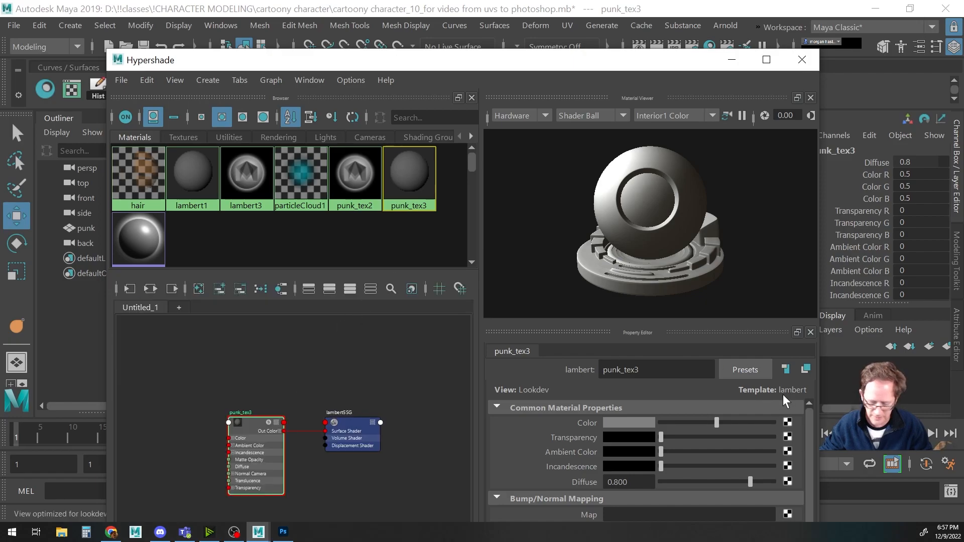
Connect a File texture to the Color attribute of punk_tex3 and show the file node's attributes
left_click(788, 423)
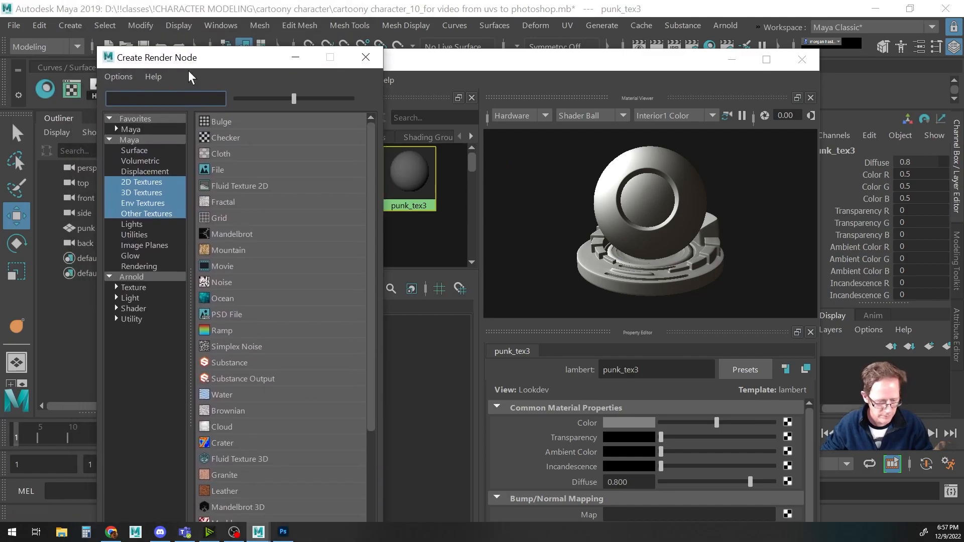
left_click(216, 170)
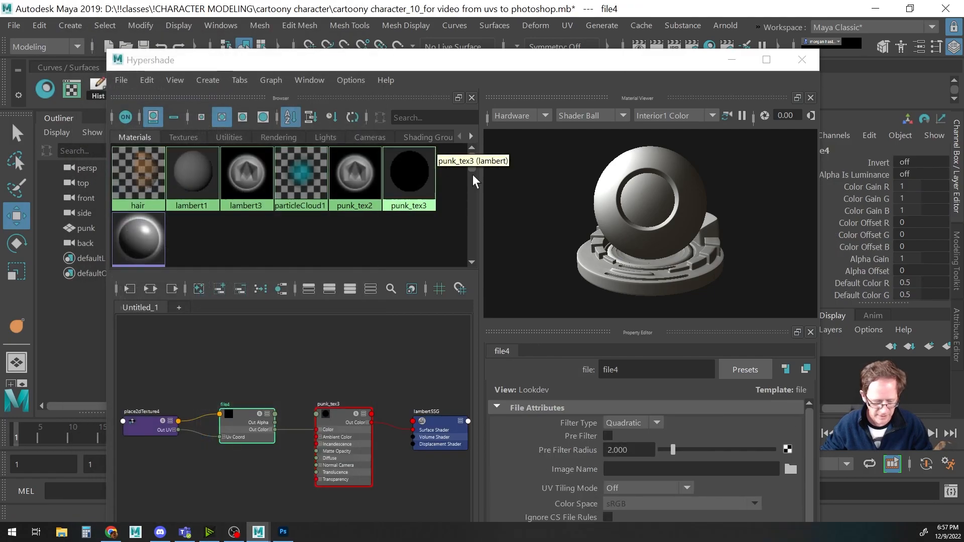
left_click(338, 431)
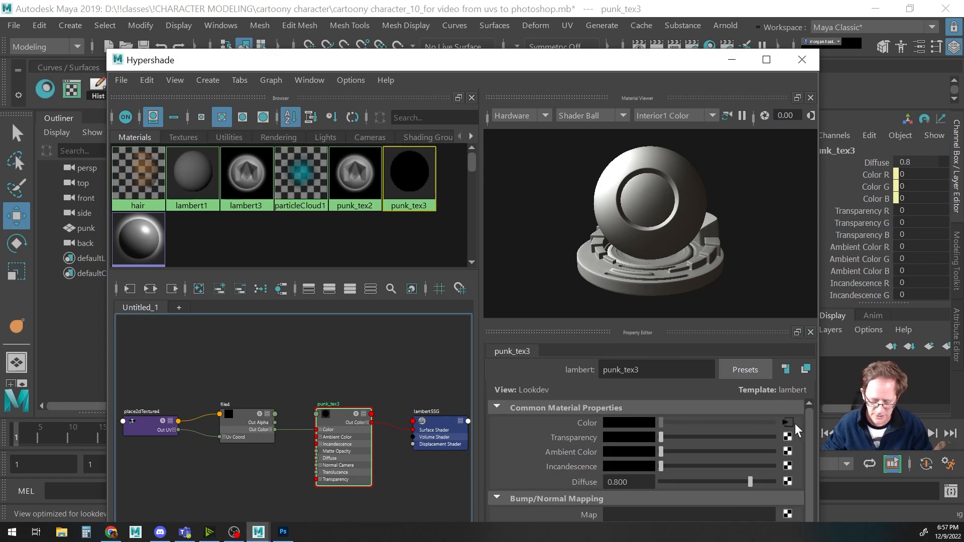
left_click(247, 424)
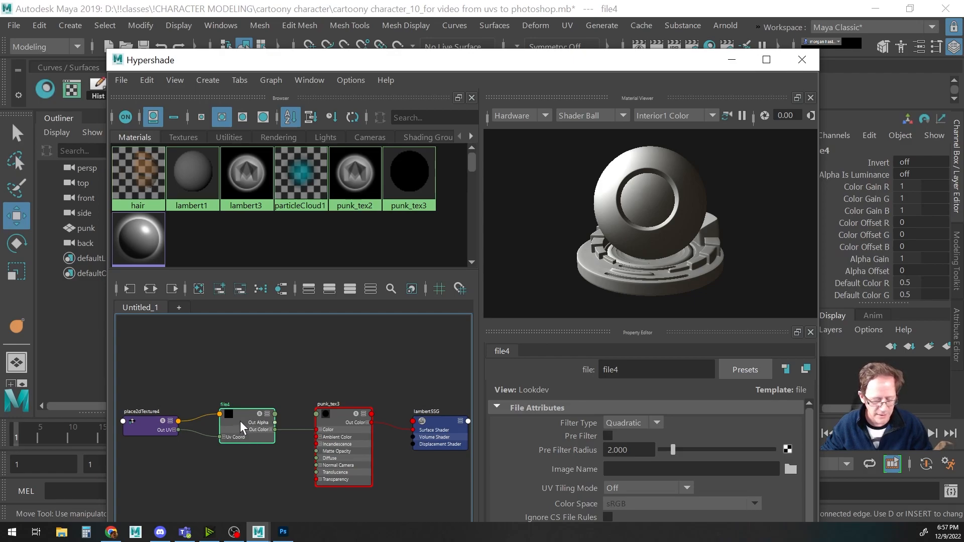
Load punk_uvs.psd from the suny canton folder on the Desktop as the file node's image
left_click(790, 469)
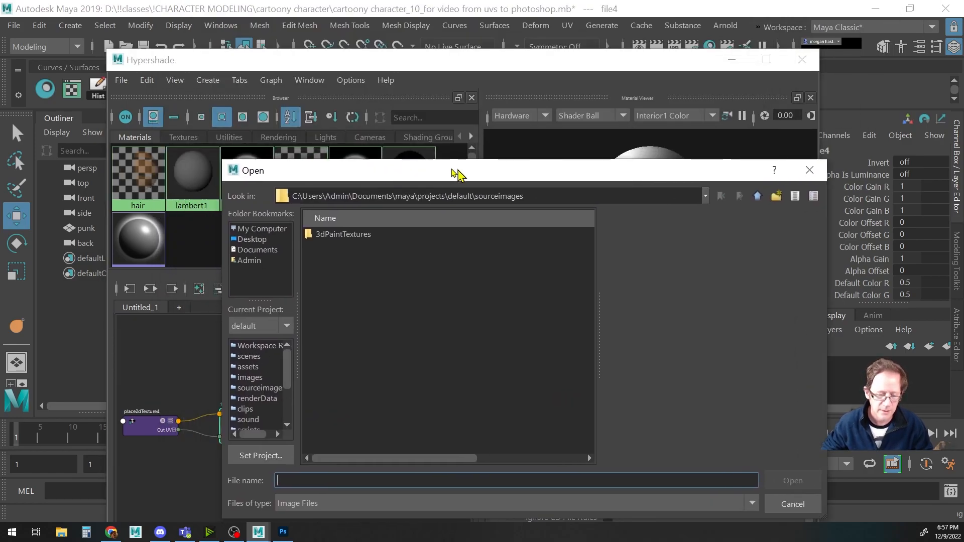
mouse_move(457, 174)
left_mouse_down()
mouse_move(566, 213)
mouse_move(490, 232)
mouse_move(454, 153)
mouse_move(454, 160)
left_mouse_up()
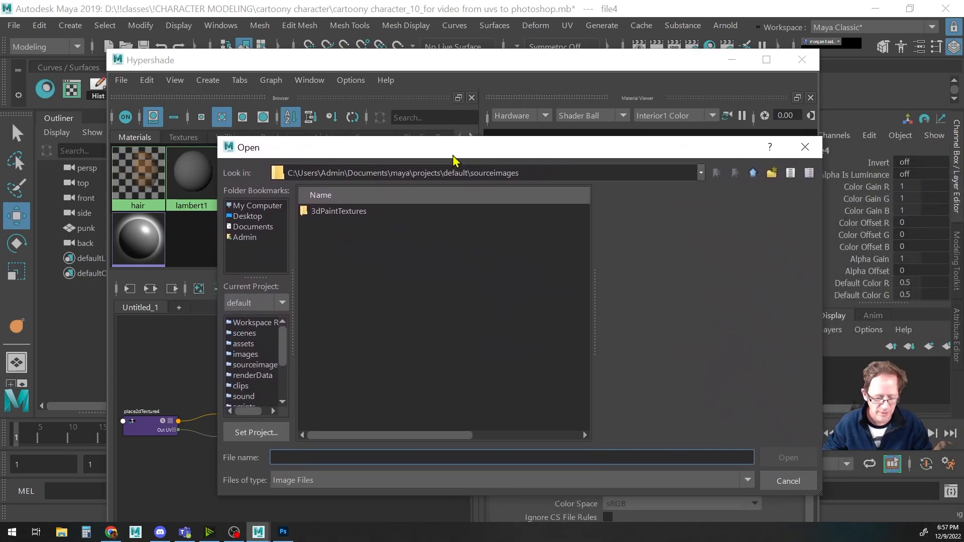
left_click(249, 217)
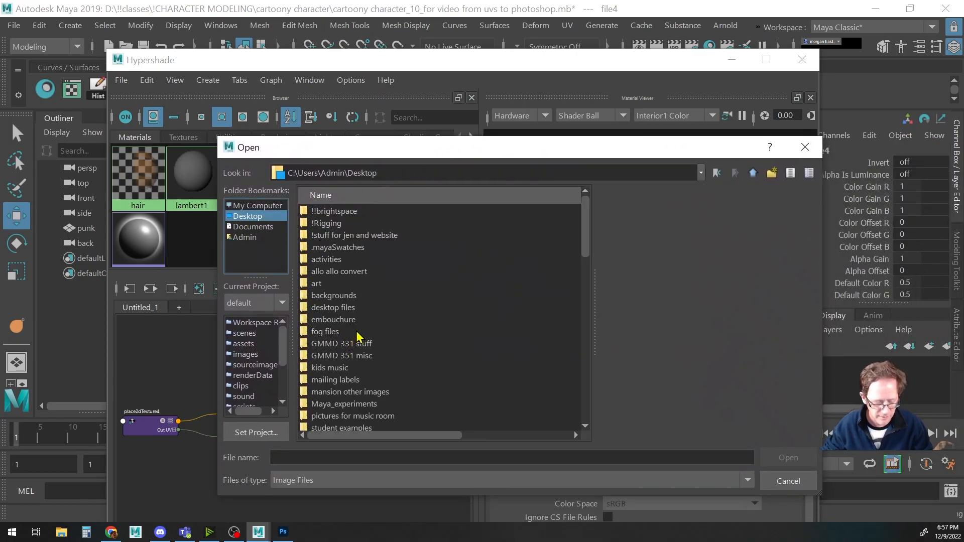
scroll(360, 298, "down", 4)
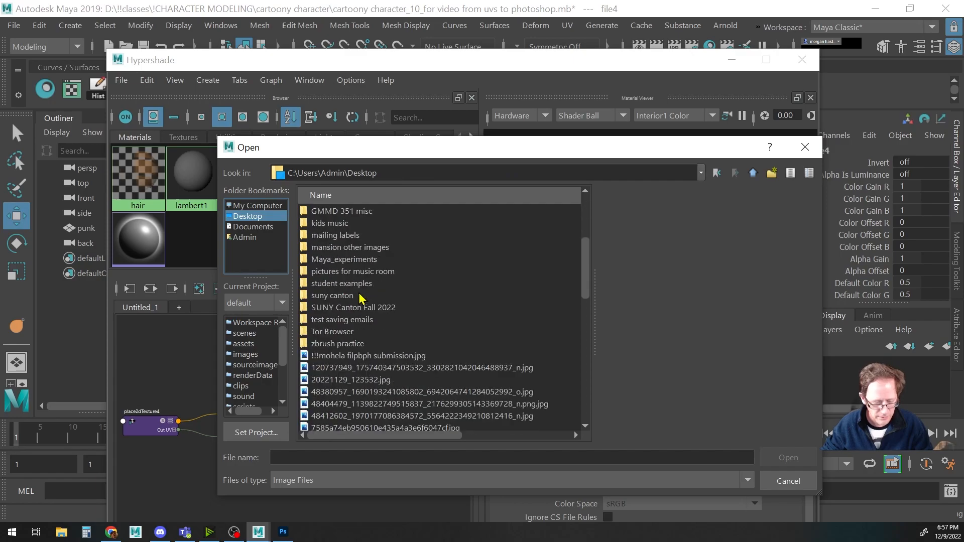
double_click(307, 296)
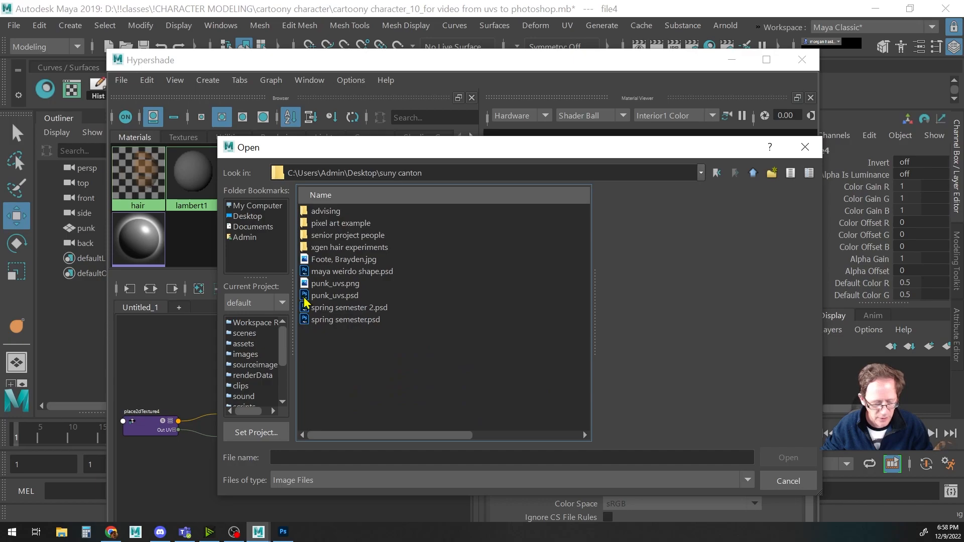
left_click(306, 296)
left_click(787, 458)
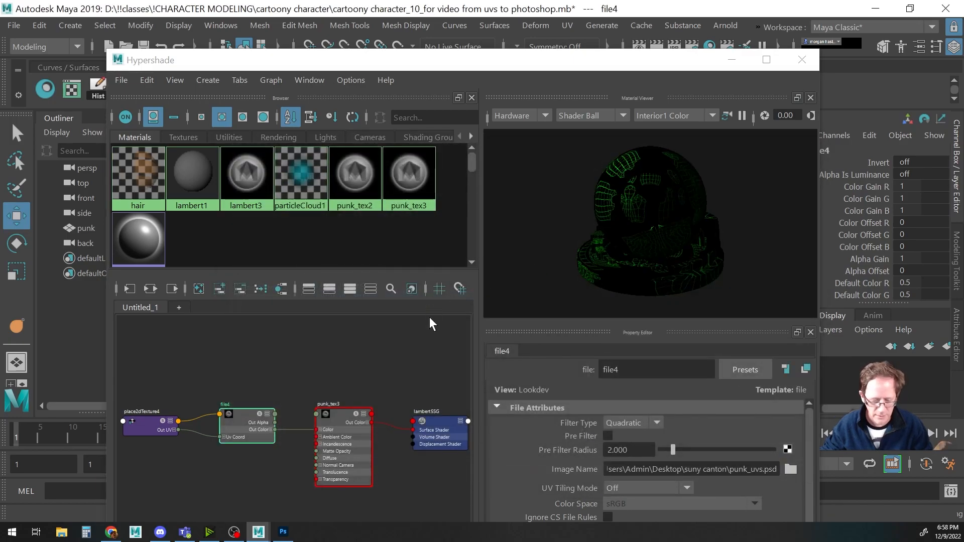
Select the punk mesh and assign the punk_tex3 material to it
mouse_move(596, 240)
left_mouse_down()
mouse_move(703, 239)
mouse_move(606, 244)
left_mouse_up()
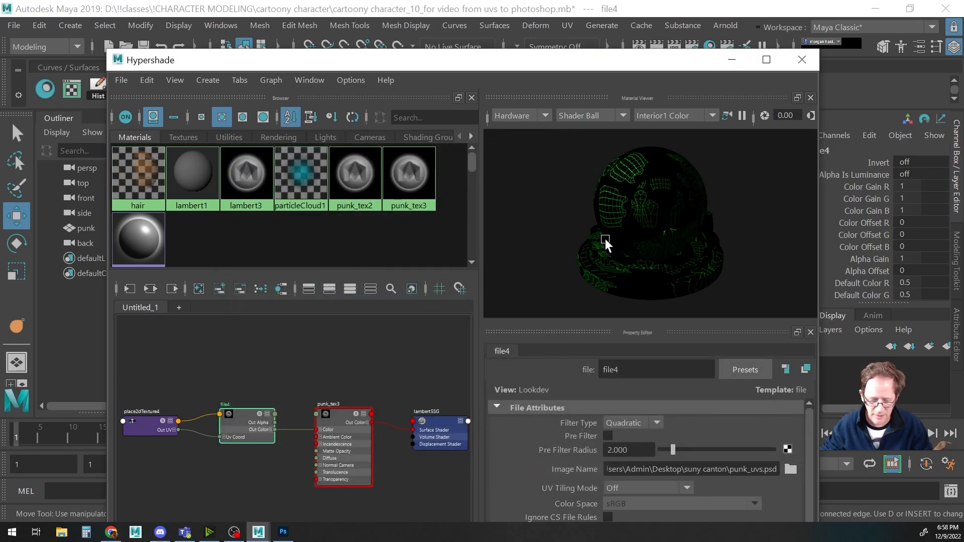
left_click_drag(453, 65, 478, 275)
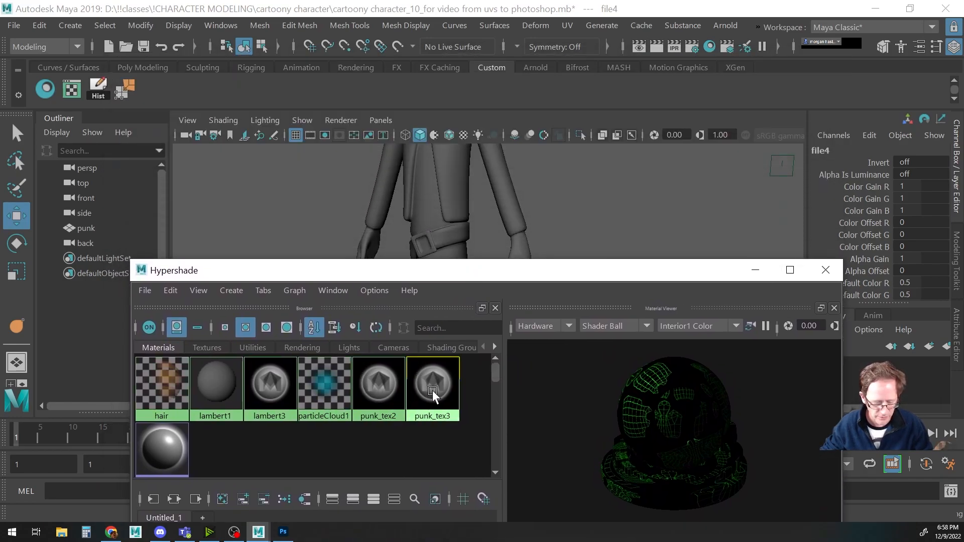
left_click(444, 204)
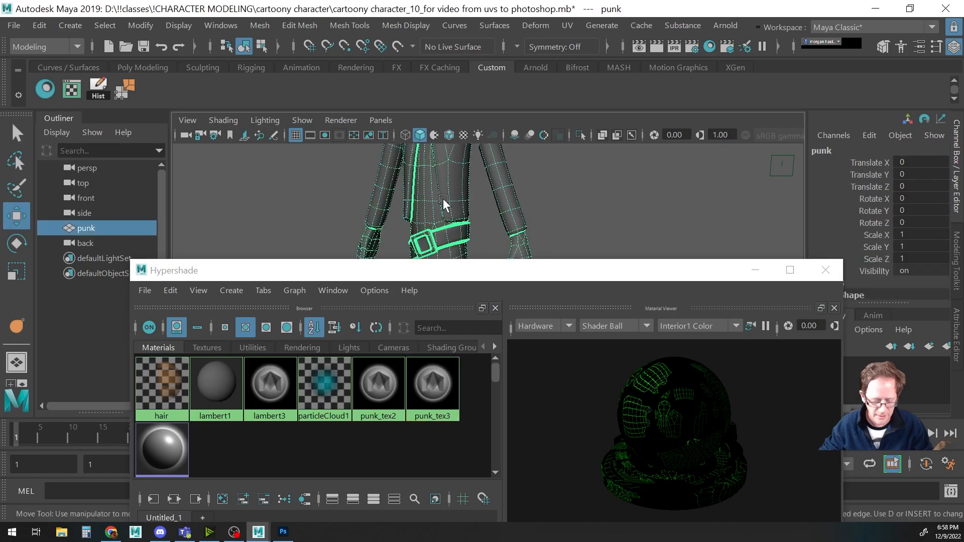
right_click(435, 396)
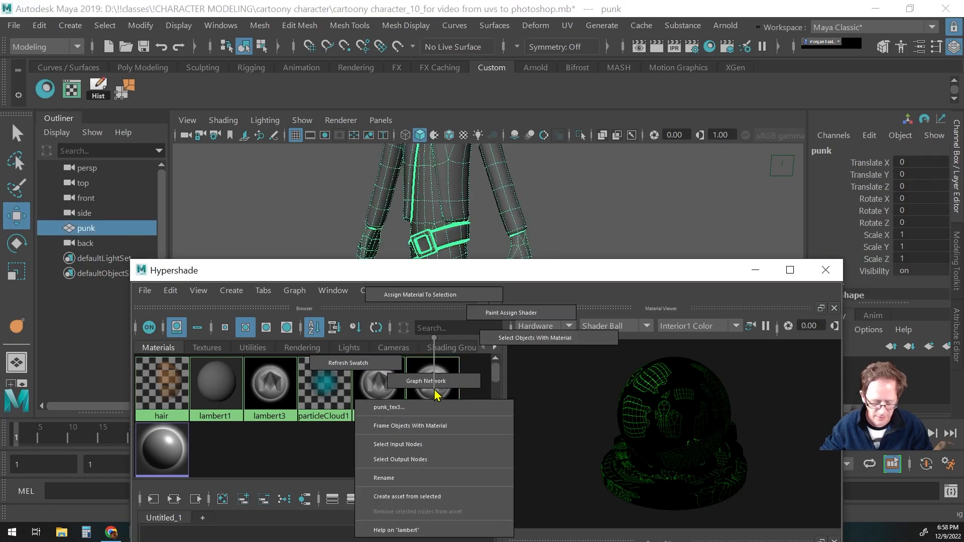
left_click(433, 296)
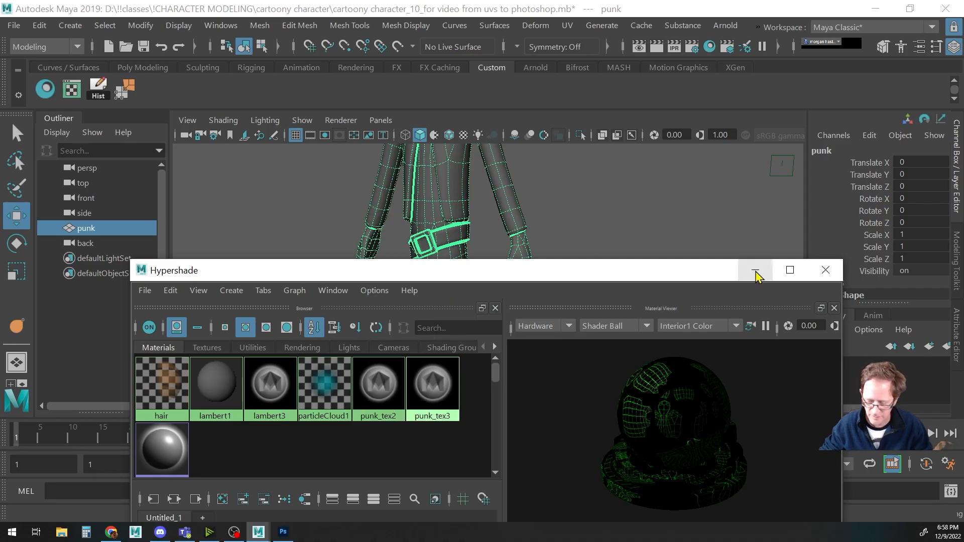
Display the character with texture maps and minimize the Hypershade window to examine the UV lines on its head
left_click_drag(636, 280, 625, 421)
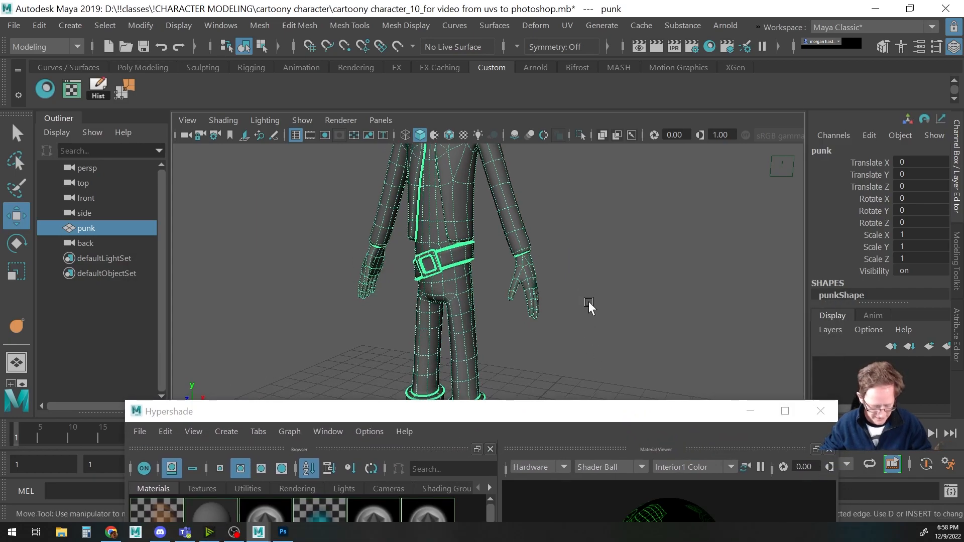
key("6")
left_click(607, 282)
scroll(581, 258, "up", 3)
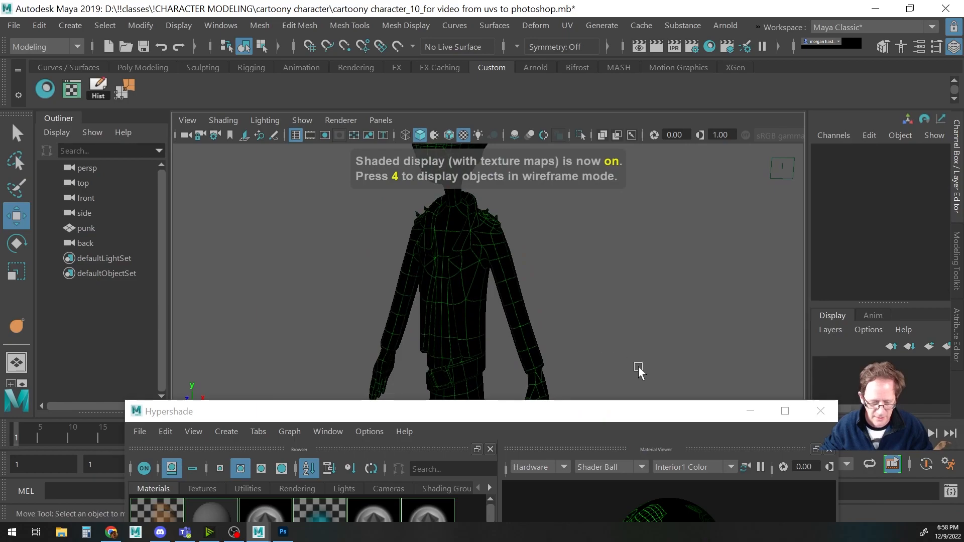
left_click(750, 411)
scroll(598, 349, "up", 5)
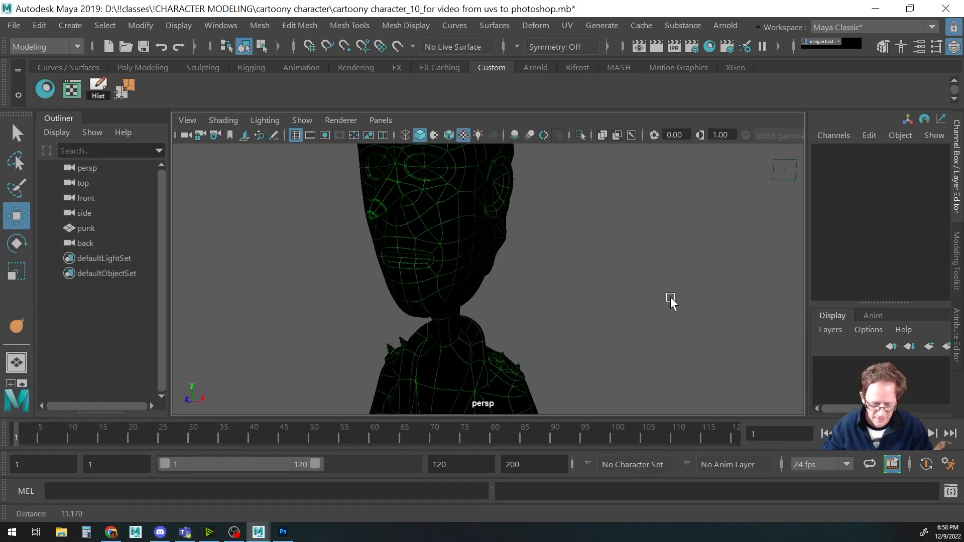
left_click_drag(575, 272, 675, 316)
left_click_drag(620, 308, 542, 282)
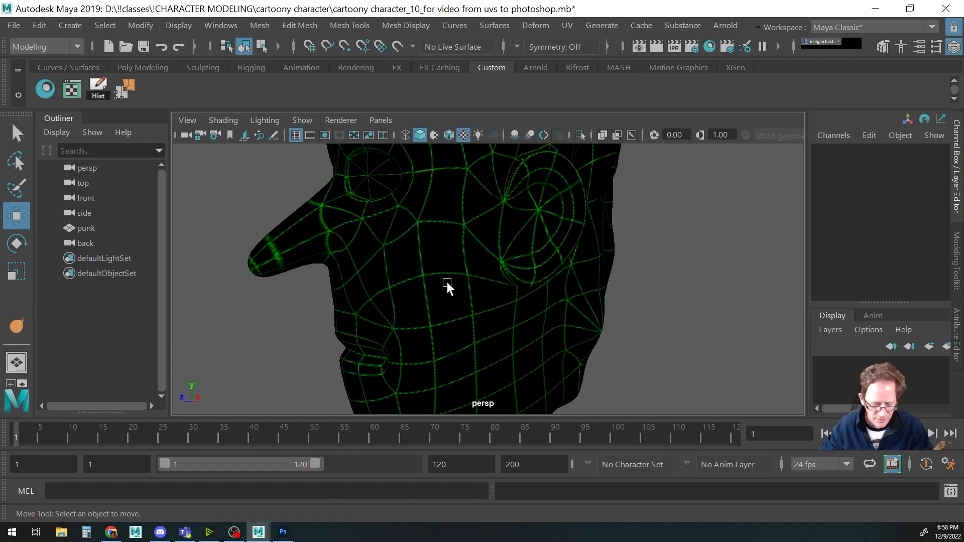
left_click_drag(447, 286, 514, 296)
left_click_drag(575, 281, 454, 374)
Switch to Photoshop and set the foreground colour to dark grey 2d2929
left_click(283, 531)
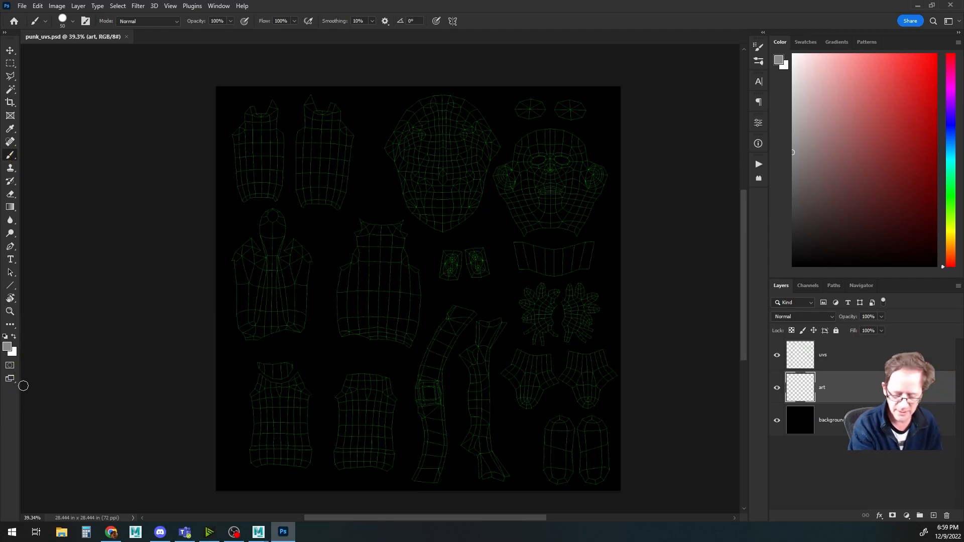
left_click(7, 347)
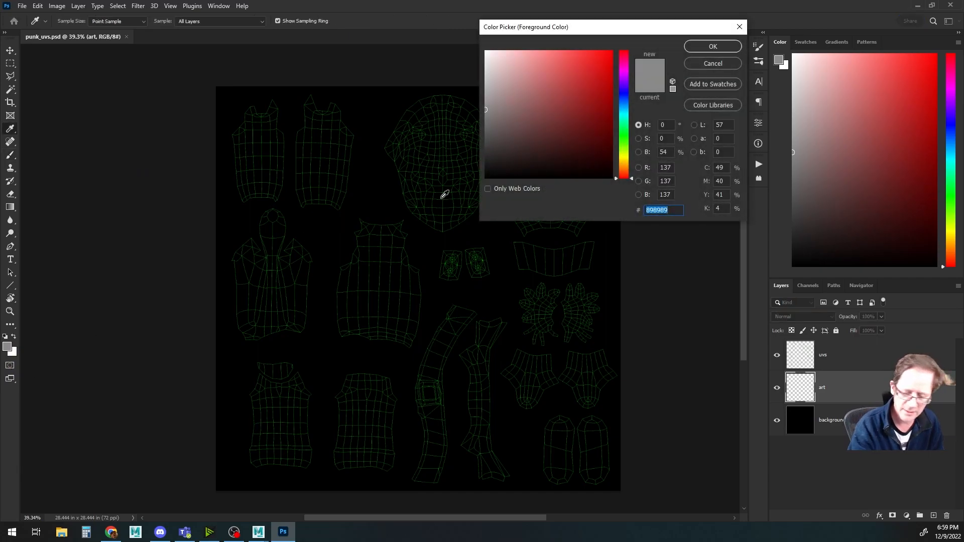
mouse_move(510, 162)
left_mouse_down()
mouse_move(504, 149)
mouse_move(497, 154)
left_mouse_up()
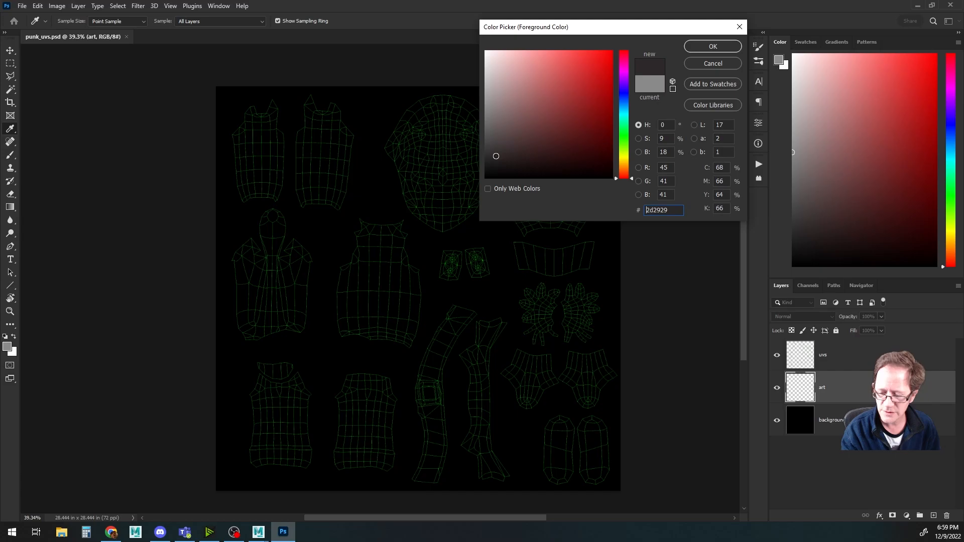
left_click(702, 46)
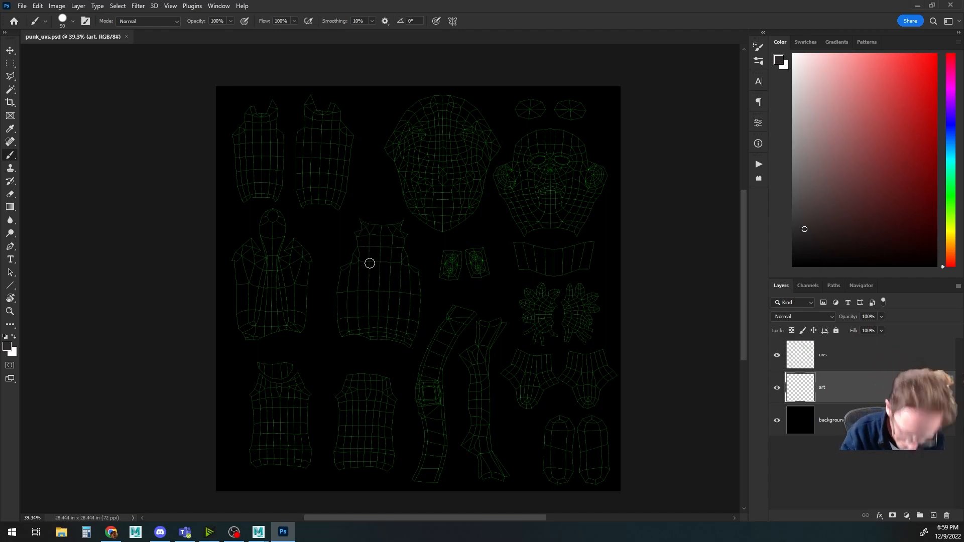
Paint the wide torso UV shell near the middle of the art layer dark grey, covering its edges and interior
mouse_move(363, 231)
left_mouse_down()
mouse_move(340, 280)
mouse_move(342, 266)
mouse_move(340, 333)
left_mouse_up()
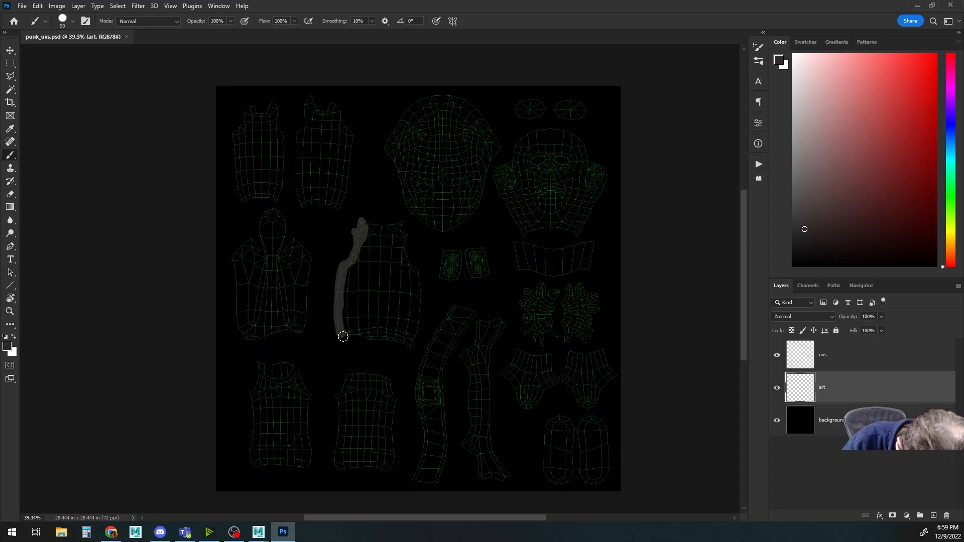
mouse_move(402, 220)
left_mouse_down()
mouse_move(369, 224)
mouse_move(410, 246)
mouse_move(399, 225)
mouse_move(419, 306)
mouse_move(411, 265)
mouse_move(418, 275)
mouse_move(414, 339)
mouse_move(345, 334)
left_mouse_up()
left_click_drag(368, 228, 344, 313)
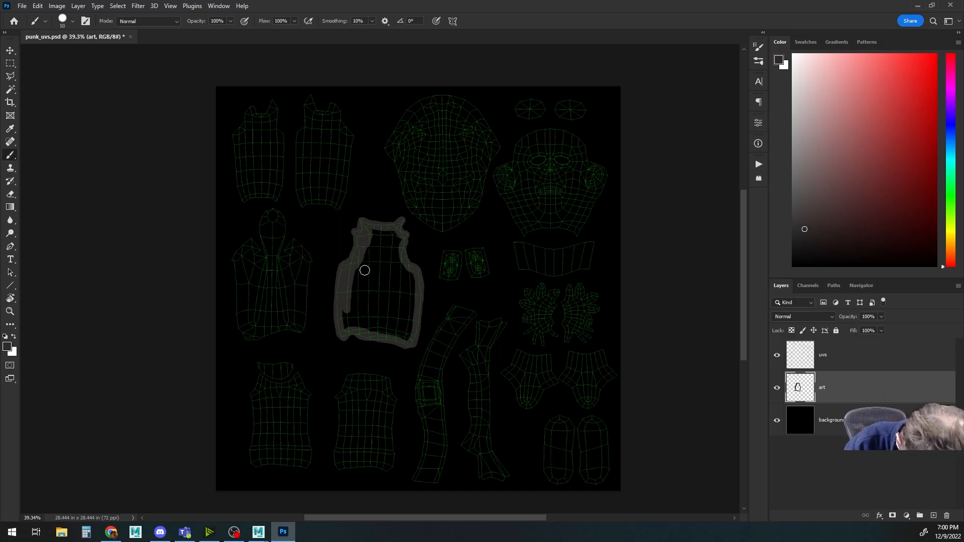
mouse_move(370, 232)
left_mouse_down()
mouse_move(346, 323)
mouse_move(352, 310)
mouse_move(360, 327)
mouse_move(366, 301)
mouse_move(355, 325)
mouse_move(398, 338)
mouse_move(407, 325)
mouse_move(407, 339)
mouse_move(410, 279)
mouse_move(412, 291)
mouse_move(410, 315)
mouse_move(400, 244)
left_mouse_up()
mouse_move(369, 257)
left_mouse_down()
mouse_move(393, 242)
mouse_move(404, 301)
mouse_move(415, 284)
mouse_move(396, 326)
mouse_move(378, 269)
left_mouse_up()
left_click_drag(366, 319, 387, 319)
Paint the two UV shells in the upper-left corner of the texture dark grey, outlining and filling each one
mouse_move(252, 108)
left_mouse_down()
mouse_move(233, 144)
mouse_move(237, 168)
mouse_move(244, 200)
mouse_move(269, 196)
left_mouse_up()
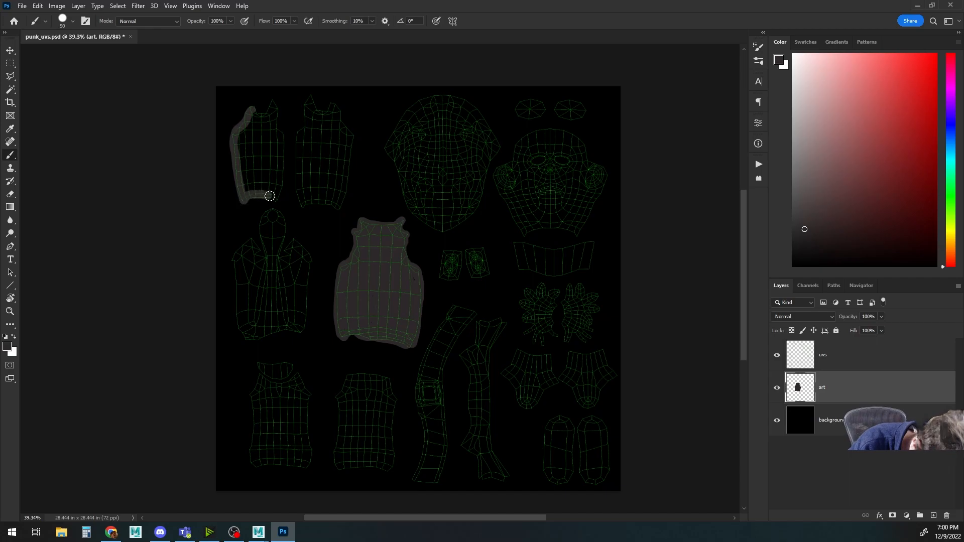
left_click_drag(274, 101, 281, 196)
mouse_move(247, 122)
left_mouse_down()
mouse_move(237, 154)
mouse_move(247, 129)
mouse_move(270, 127)
mouse_move(270, 145)
mouse_move(255, 137)
mouse_move(245, 177)
mouse_move(255, 190)
mouse_move(260, 181)
mouse_move(275, 190)
mouse_move(278, 154)
mouse_move(273, 162)
mouse_move(258, 140)
mouse_move(272, 178)
left_mouse_up()
mouse_move(310, 101)
left_mouse_down()
mouse_move(297, 140)
mouse_move(301, 202)
left_mouse_up()
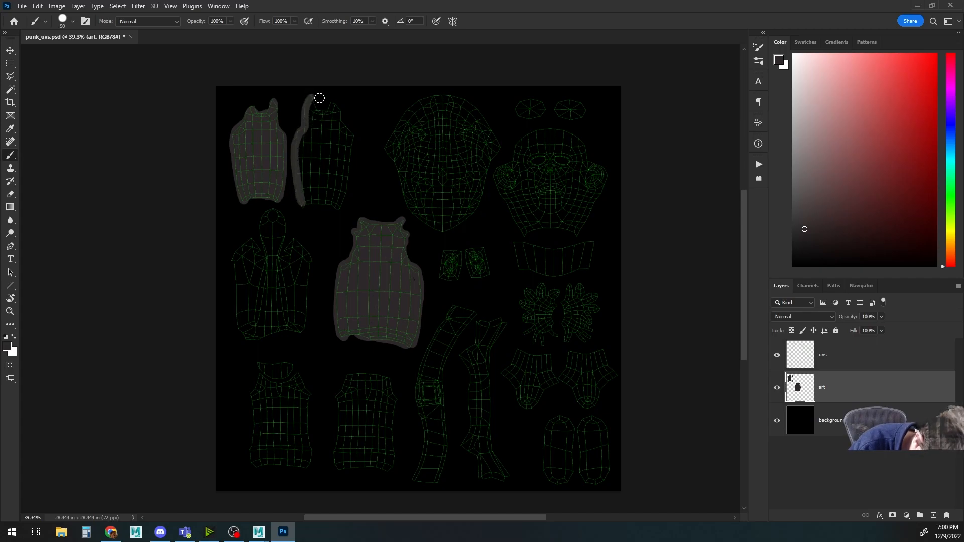
left_click_drag(319, 114, 333, 104)
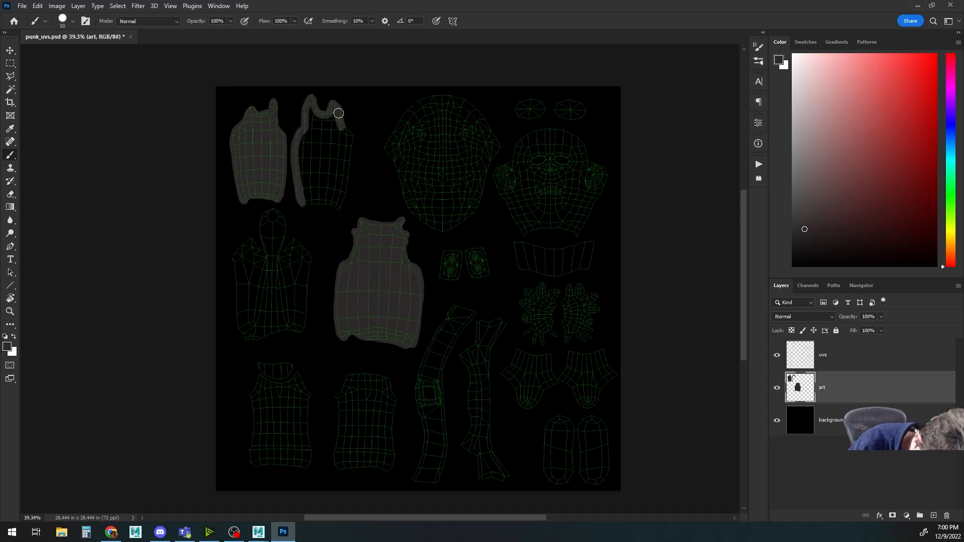
mouse_move(353, 142)
left_mouse_down()
mouse_move(344, 187)
mouse_move(325, 206)
mouse_move(317, 194)
left_mouse_up()
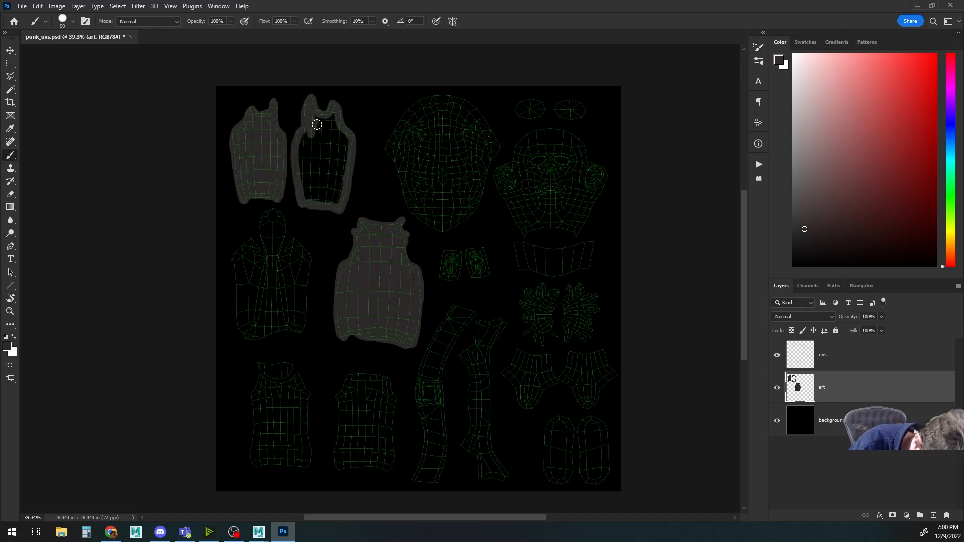
mouse_move(331, 129)
left_mouse_down()
mouse_move(338, 201)
mouse_move(303, 199)
mouse_move(307, 136)
mouse_move(327, 123)
mouse_move(310, 165)
left_mouse_up()
mouse_move(315, 199)
left_mouse_down()
mouse_move(324, 180)
mouse_move(330, 200)
mouse_move(339, 164)
mouse_move(335, 172)
mouse_move(317, 145)
left_mouse_up()
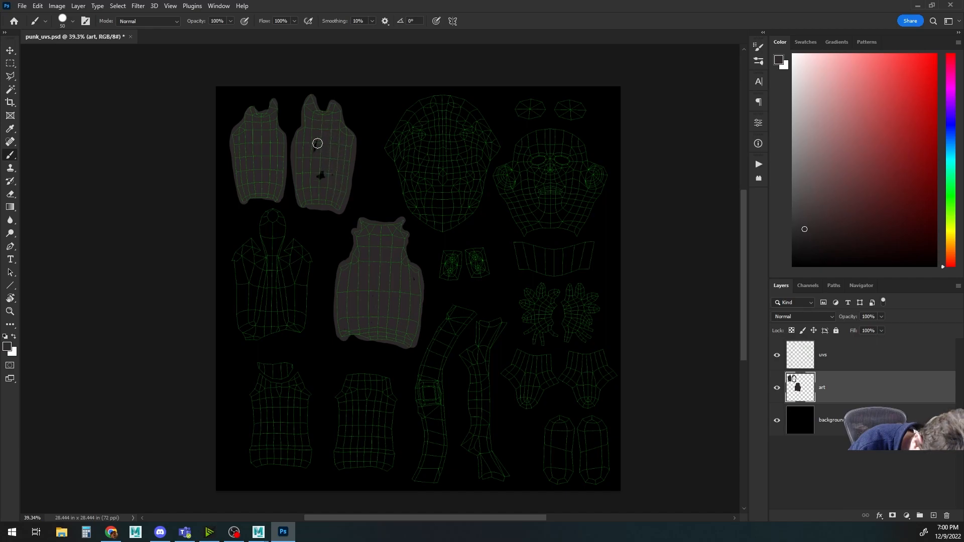
Paint the UV shell with the rounded top, beside the wide torso shell, dark grey and save punk_uvs.psd
mouse_move(279, 228)
left_mouse_down()
mouse_move(268, 215)
mouse_move(267, 248)
mouse_move(265, 220)
mouse_move(234, 259)
mouse_move(239, 320)
mouse_move(286, 314)
left_mouse_up()
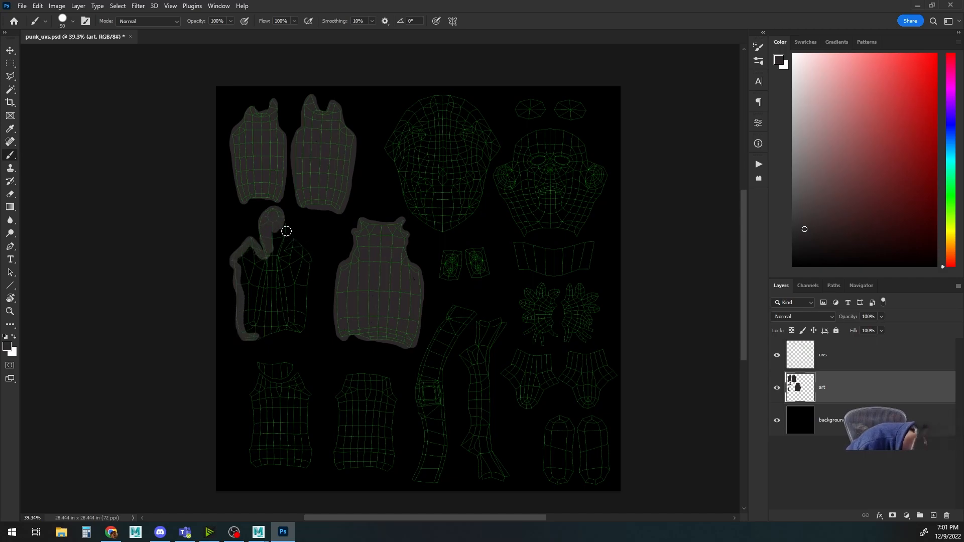
mouse_move(283, 229)
left_mouse_down()
mouse_move(280, 263)
mouse_move(296, 242)
mouse_move(310, 273)
mouse_move(305, 322)
mouse_move(299, 333)
mouse_move(263, 336)
left_mouse_up()
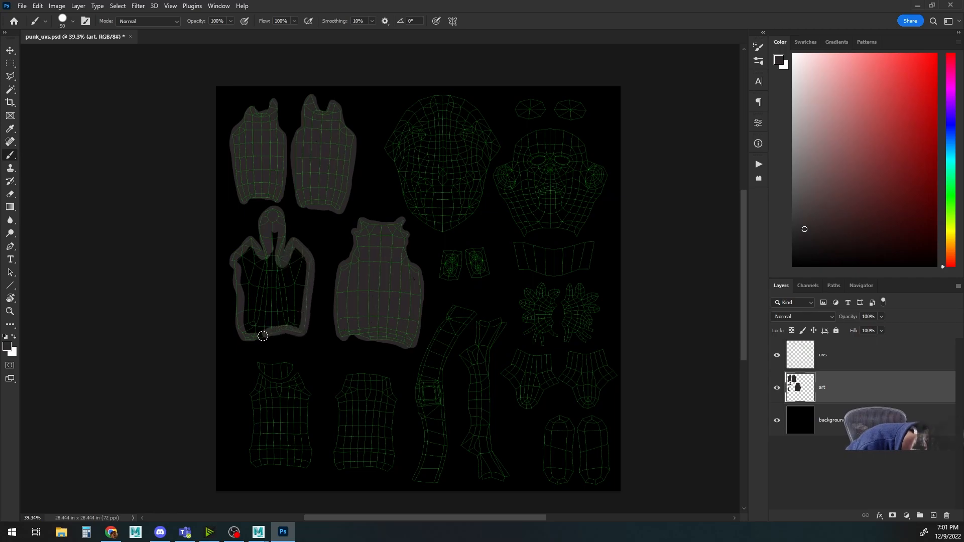
mouse_move(252, 255)
left_mouse_down()
mouse_move(244, 252)
mouse_move(254, 264)
mouse_move(244, 265)
left_mouse_up()
left_click_drag(248, 301, 247, 280)
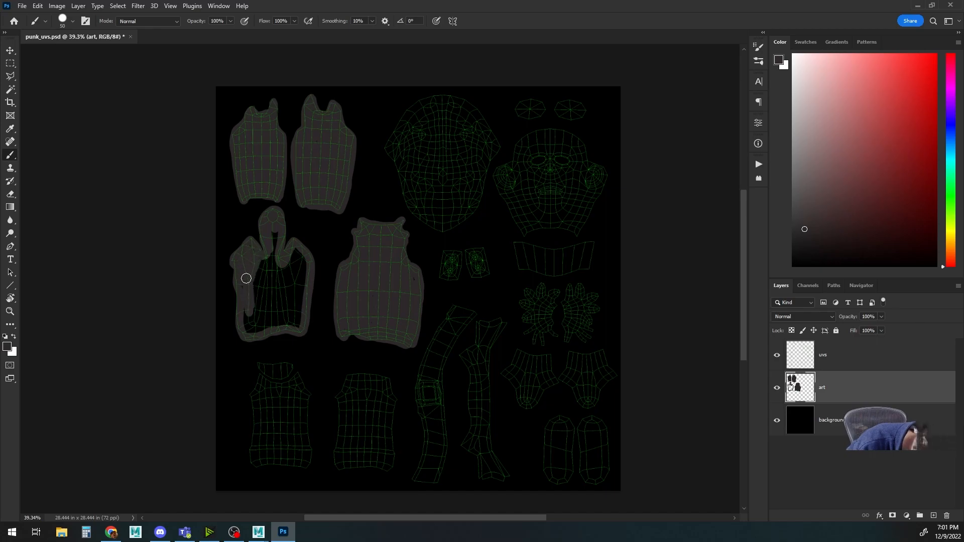
mouse_move(248, 327)
left_mouse_down()
mouse_move(270, 333)
mouse_move(287, 301)
mouse_move(297, 326)
mouse_move(294, 249)
mouse_move(301, 275)
mouse_move(284, 289)
left_mouse_up()
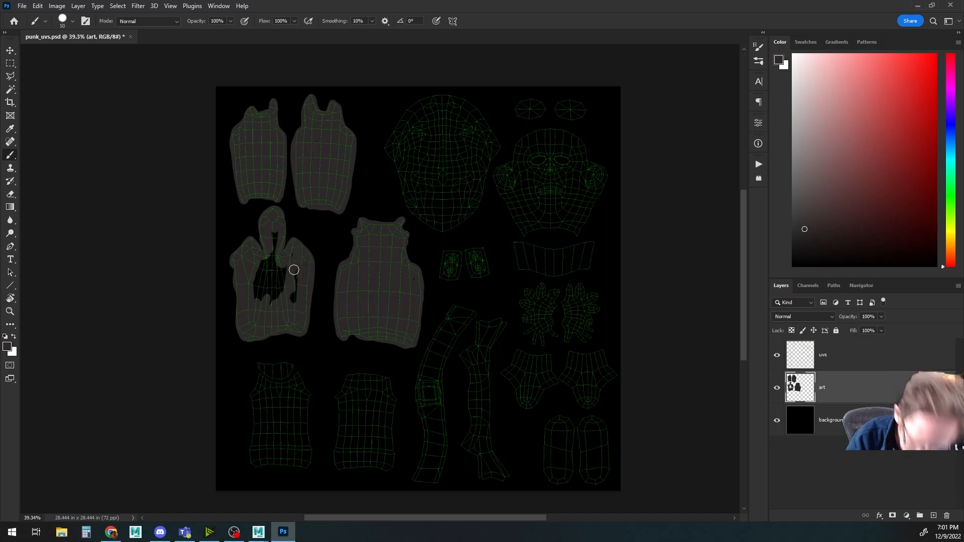
left_click_drag(290, 269, 274, 256)
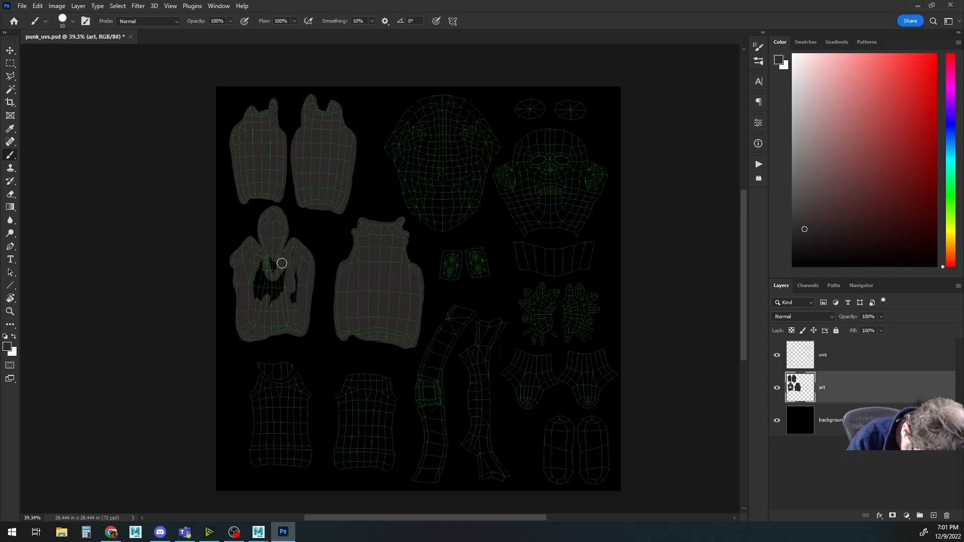
mouse_move(295, 254)
left_mouse_down()
mouse_move(295, 301)
mouse_move(279, 269)
mouse_move(258, 304)
left_mouse_up()
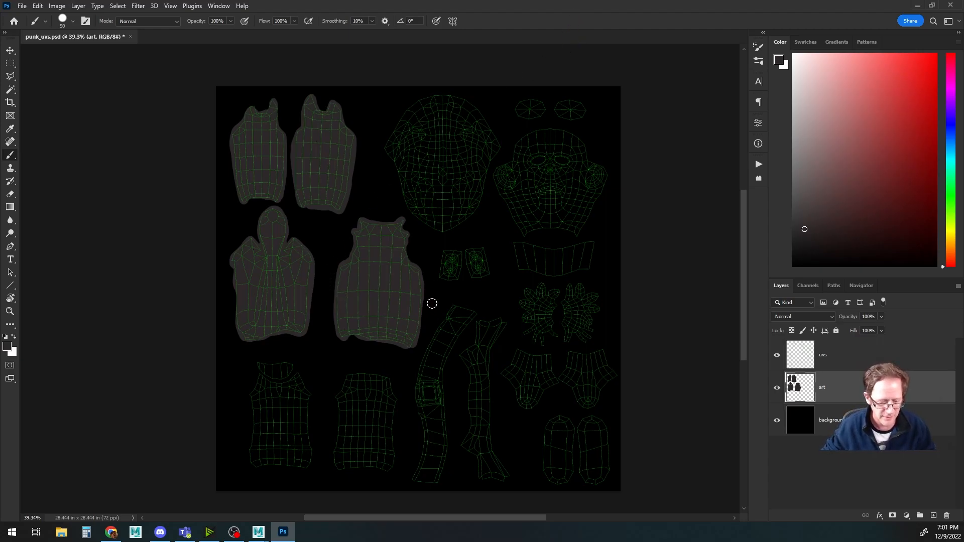
key("ctrl+s")
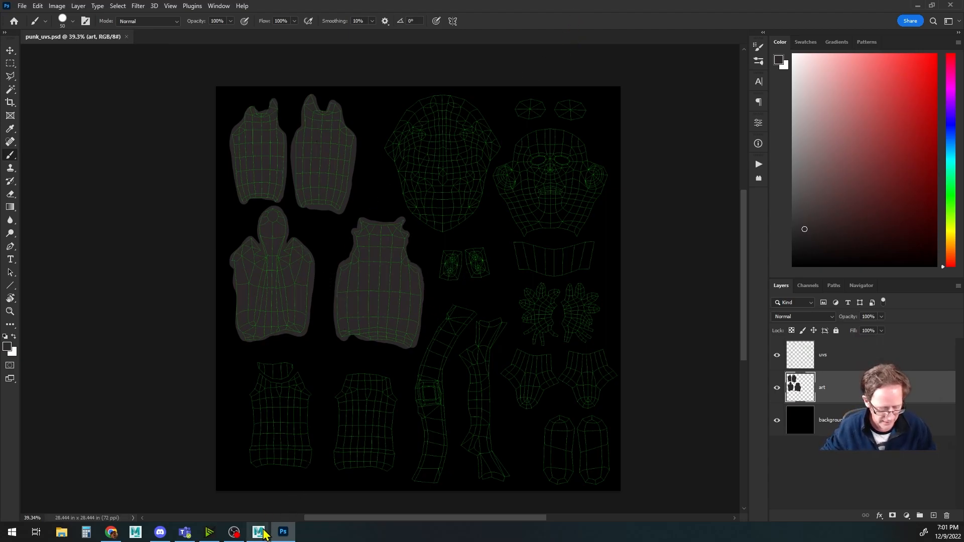
Switch to Maya and examine the dark grey paint on the character's jacket and sleeves from several angles
mouse_move(264, 535)
left_click(313, 485)
left_click_drag(459, 327, 457, 255, "alt")
left_click_drag(427, 291, 622, 291, "alt")
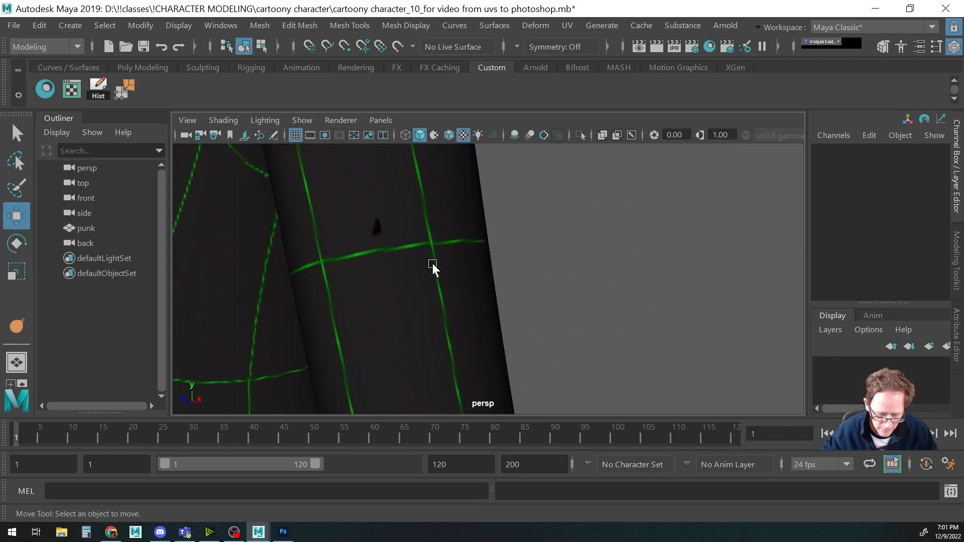
left_click_drag(437, 265, 422, 263, "alt")
left_click_drag(510, 278, 420, 293, "alt")
left_click_drag(419, 293, 585, 286, "alt")
scroll(503, 297, "up", 2)
left_click_drag(487, 282, 425, 314, "alt")
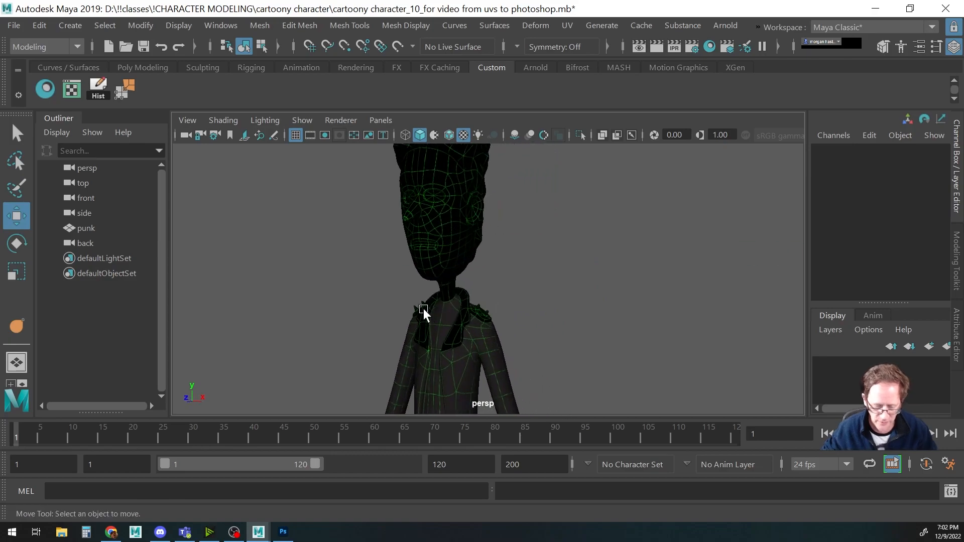
Switch back to Photoshop and set the foreground colour to a strong yellow
left_click(283, 532)
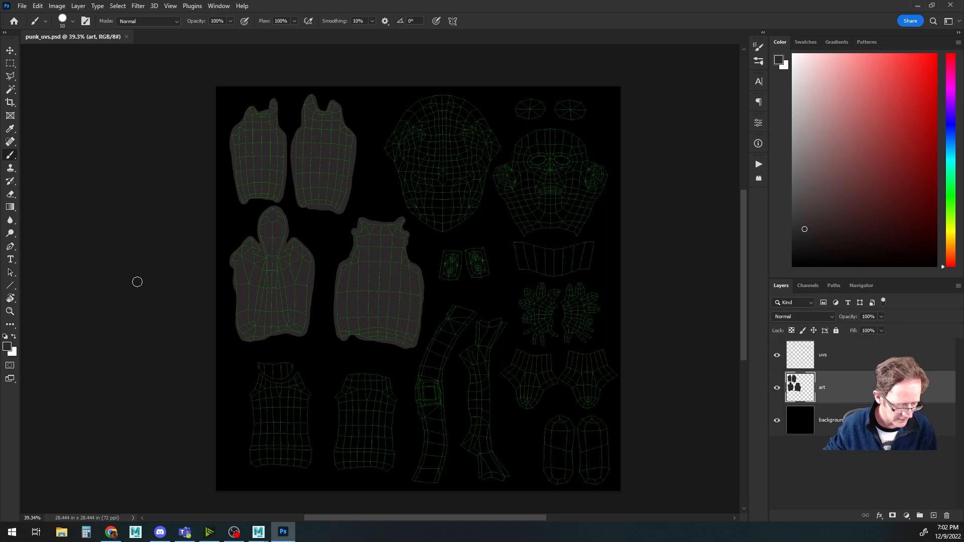
left_click(7, 347)
left_click_drag(621, 162, 625, 160)
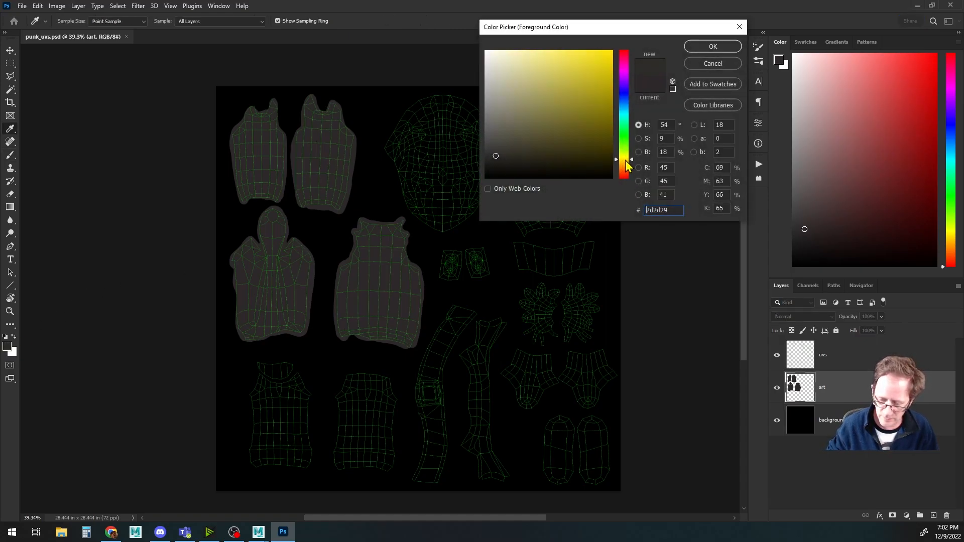
mouse_move(580, 99)
left_mouse_down()
mouse_move(575, 87)
mouse_move(589, 83)
left_mouse_up()
left_click(712, 48)
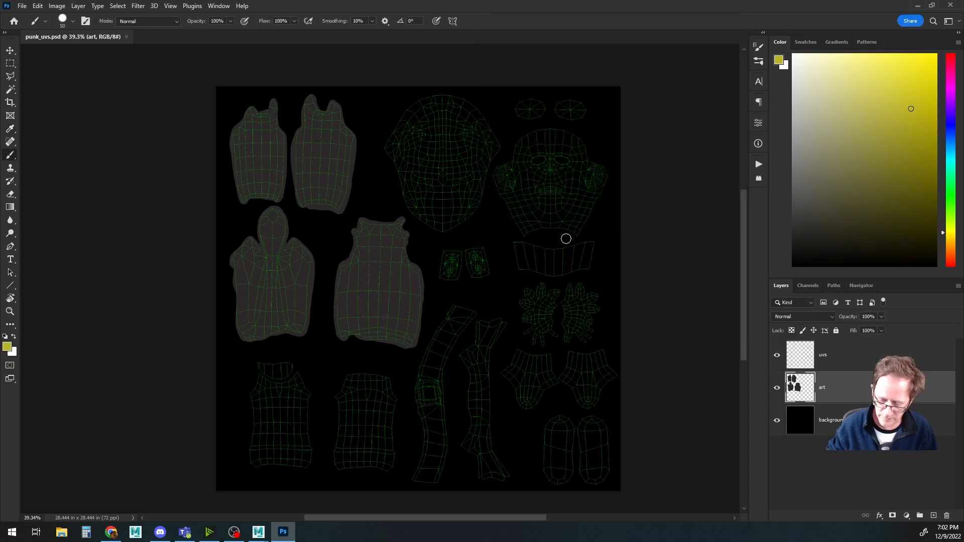
Enlarge the brush to 60 and paint the large hair UV shell at the top centre of the texture yellow
key("bracketright")
left_click_drag(490, 134, 483, 176)
mouse_move(496, 142)
left_mouse_down()
mouse_move(480, 111)
mouse_move(448, 97)
mouse_move(416, 106)
mouse_move(396, 129)
mouse_move(387, 150)
mouse_move(406, 200)
mouse_move(446, 231)
left_mouse_up()
mouse_move(482, 173)
left_mouse_down()
mouse_move(448, 230)
mouse_move(414, 192)
mouse_move(397, 148)
mouse_move(426, 110)
mouse_move(411, 124)
mouse_move(445, 104)
mouse_move(442, 222)
mouse_move(436, 179)
mouse_move(424, 193)
mouse_move(407, 152)
mouse_move(407, 138)
mouse_move(429, 119)
mouse_move(415, 137)
mouse_move(416, 185)
mouse_move(438, 159)
left_mouse_up()
mouse_move(452, 117)
left_mouse_down()
mouse_move(466, 109)
mouse_move(482, 148)
mouse_move(471, 204)
mouse_move(453, 221)
mouse_move(454, 187)
mouse_move(466, 195)
mouse_move(476, 147)
mouse_move(465, 116)
mouse_move(451, 111)
mouse_move(456, 146)
mouse_move(470, 125)
mouse_move(463, 168)
mouse_move(451, 165)
left_mouse_up()
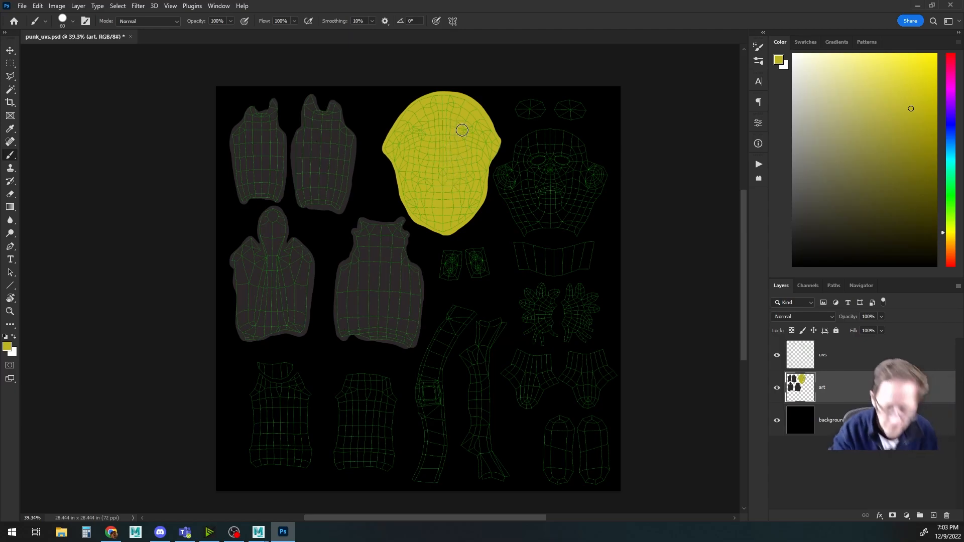
Save punk_uvs.psd and switch to Maya to check the yellow hair on the character
key("ctrl+s")
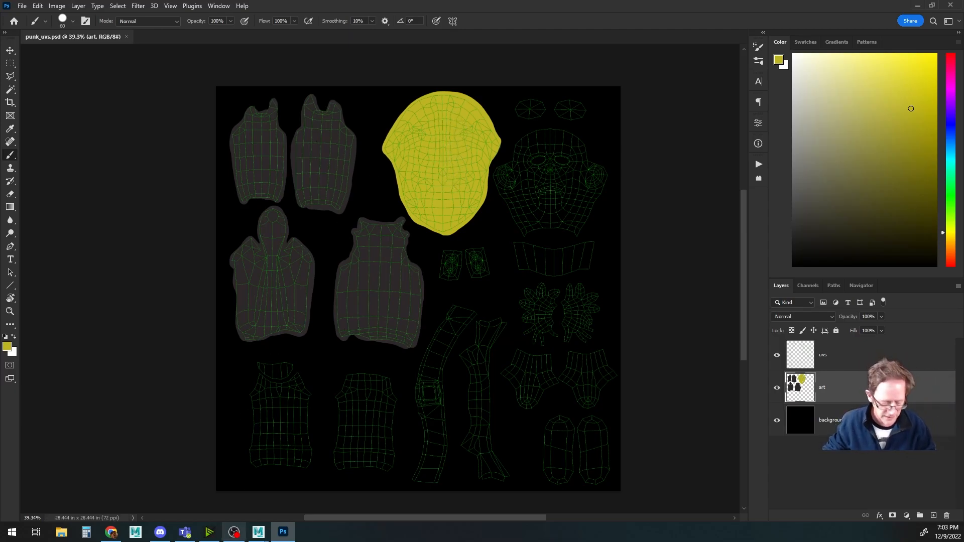
mouse_move(259, 536)
left_click(312, 490)
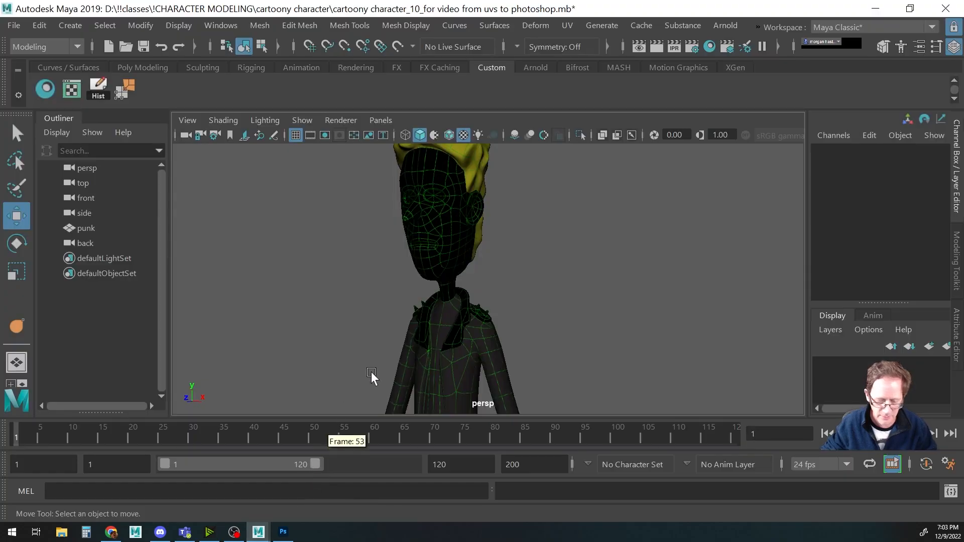
Switch back to Photoshop and set the foreground colour to a tan skin tone
left_click_drag(451, 242, 483, 249, "alt")
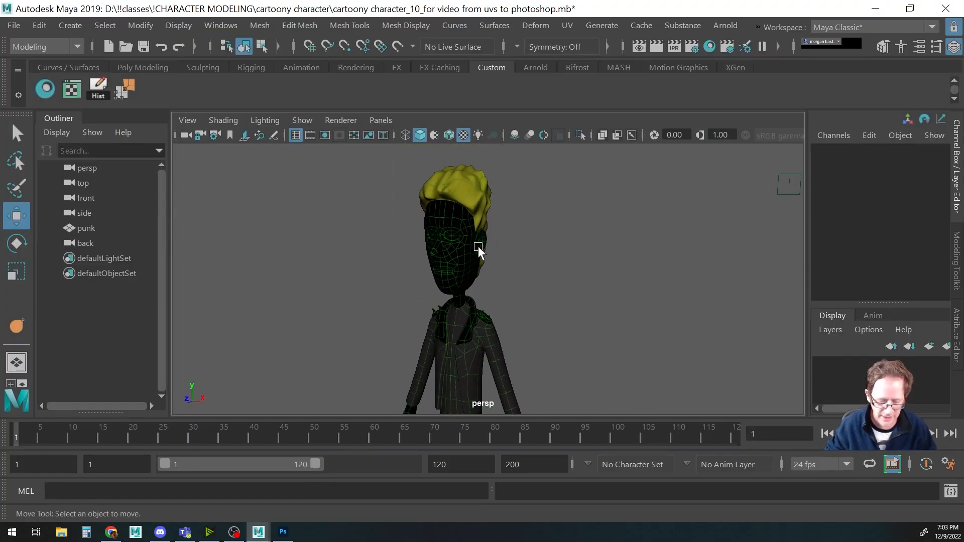
left_click(284, 534)
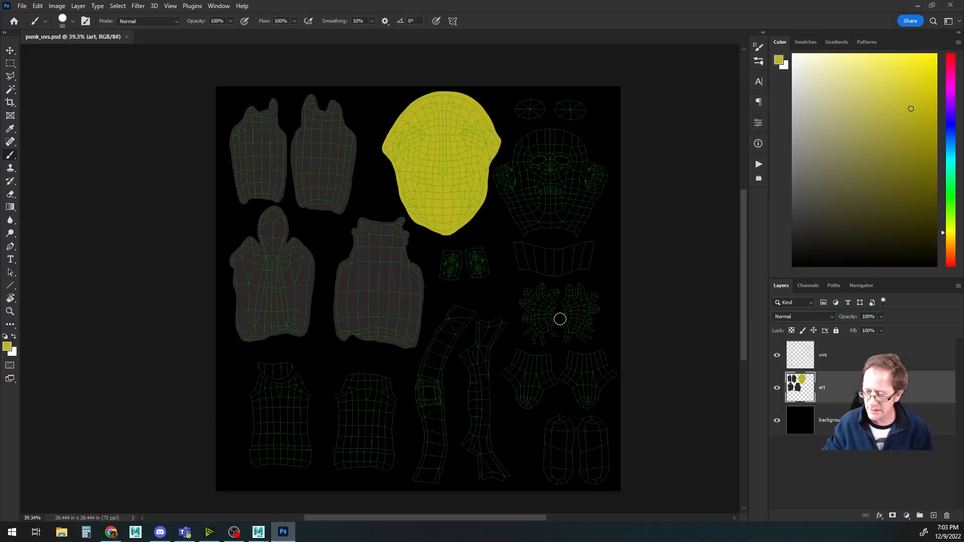
left_click_drag(953, 225, 953, 241)
left_click(885, 96)
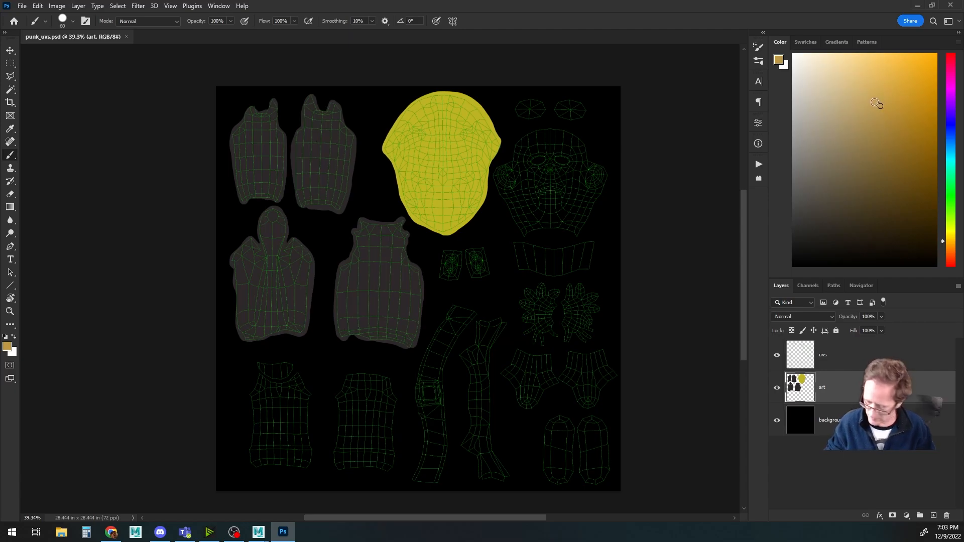
Paint the whole face UV shell, including the ears, with the tan skin colour on the art layer
mouse_move(550, 133)
left_mouse_down()
mouse_move(521, 147)
mouse_move(496, 177)
mouse_move(525, 234)
left_mouse_up()
mouse_move(535, 131)
left_mouse_down()
mouse_move(580, 139)
mouse_move(608, 181)
mouse_move(576, 233)
mouse_move(535, 229)
left_mouse_up()
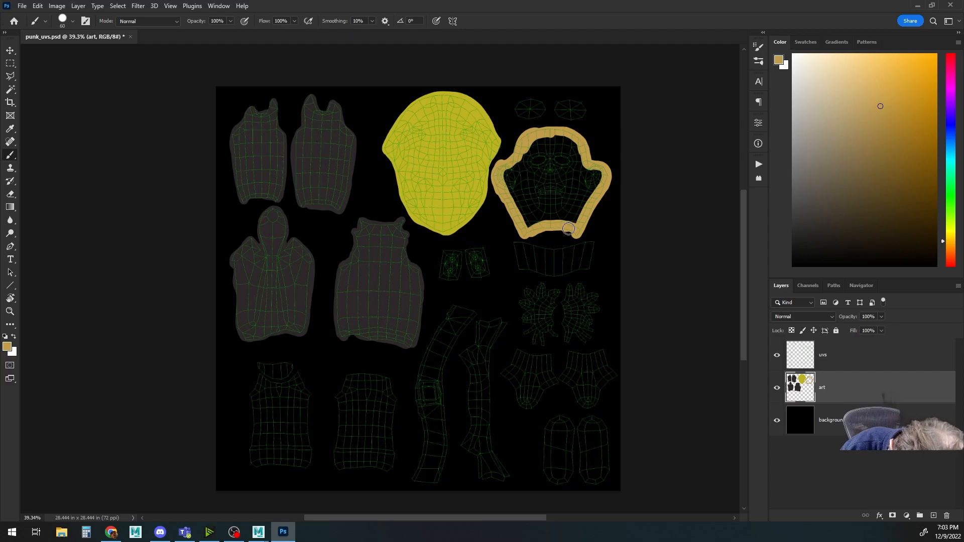
mouse_move(543, 143)
left_mouse_down()
mouse_move(579, 149)
mouse_move(516, 164)
mouse_move(510, 189)
mouse_move(526, 220)
left_mouse_up()
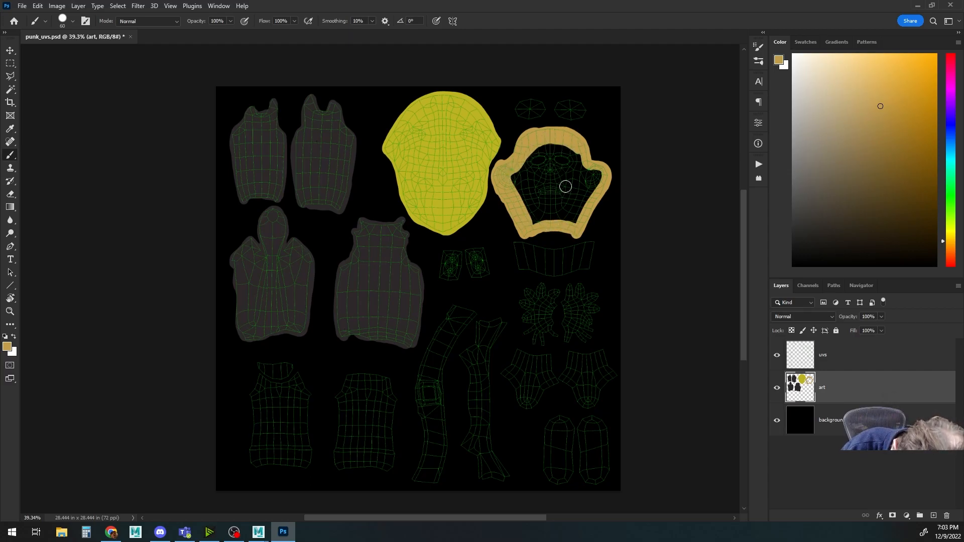
mouse_move(521, 167)
left_mouse_down()
mouse_move(563, 145)
mouse_move(599, 174)
mouse_move(551, 153)
mouse_move(515, 183)
mouse_move(554, 161)
mouse_move(582, 176)
left_mouse_up()
mouse_move(592, 183)
left_mouse_down()
mouse_move(543, 171)
mouse_move(560, 170)
mouse_move(527, 182)
mouse_move(566, 176)
mouse_move(578, 211)
mouse_move(578, 188)
mouse_move(567, 218)
mouse_move(555, 180)
mouse_move(550, 216)
mouse_move(542, 186)
mouse_move(536, 205)
mouse_move(526, 192)
left_mouse_up()
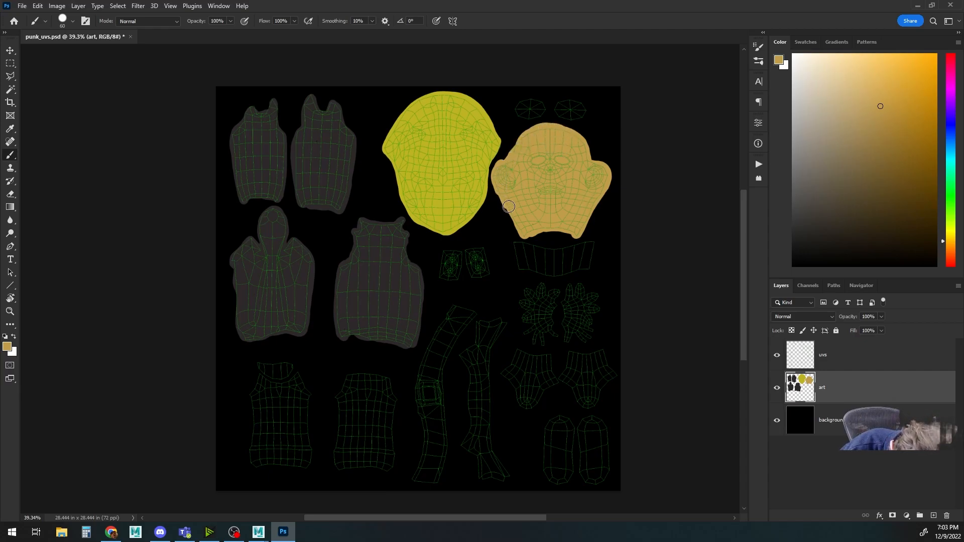
Paint the neck strip and the two hand UV shells below the face in the same tan colour
mouse_move(513, 245)
left_mouse_down()
mouse_move(548, 252)
mouse_move(592, 244)
mouse_move(517, 244)
mouse_move(518, 271)
left_mouse_up()
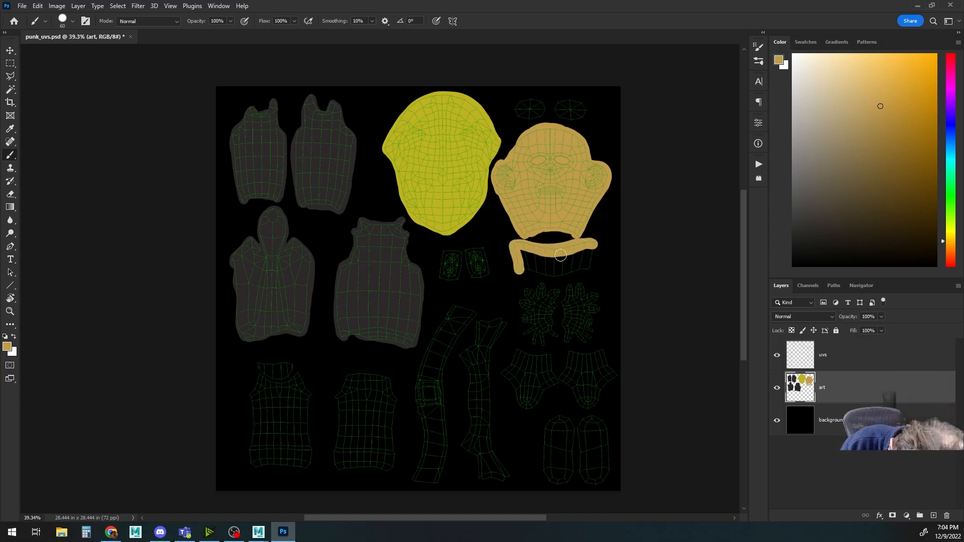
mouse_move(594, 245)
left_mouse_down()
mouse_move(559, 274)
mouse_move(522, 270)
mouse_move(534, 253)
mouse_move(549, 266)
mouse_move(579, 258)
left_mouse_up()
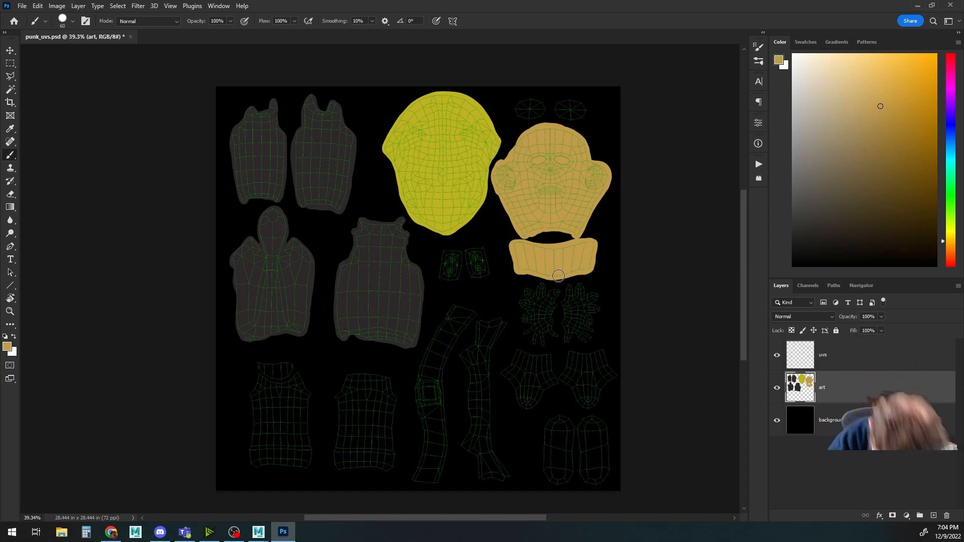
left_click(573, 294)
mouse_move(573, 294)
left_mouse_down()
mouse_move(528, 292)
mouse_move(526, 334)
mouse_move(552, 338)
mouse_move(550, 299)
mouse_move(537, 300)
mouse_move(554, 311)
mouse_move(580, 301)
mouse_move(574, 286)
mouse_move(593, 313)
mouse_move(586, 337)
mouse_move(570, 325)
mouse_move(570, 337)
mouse_move(570, 309)
left_mouse_up()
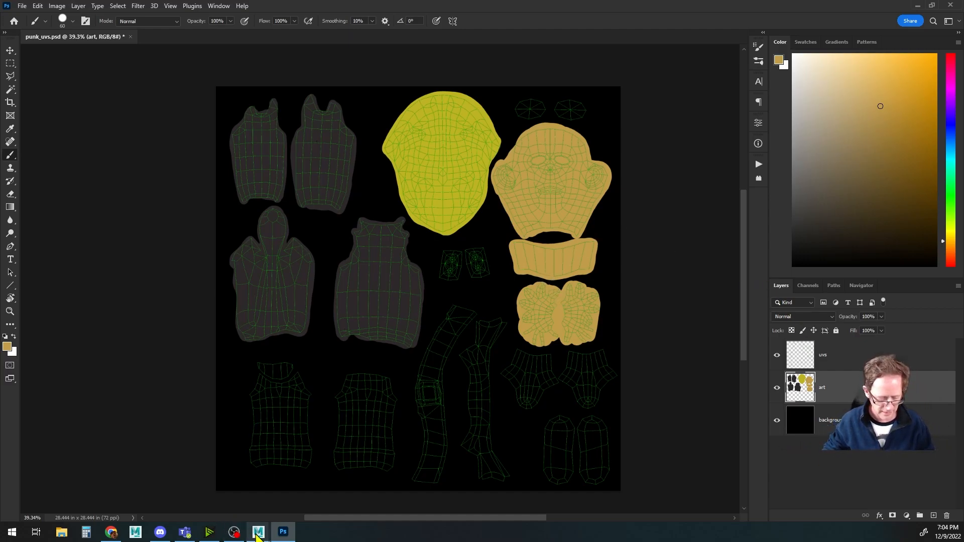
Save punk_uvs.psd and switch to Maya to check the tan skin on the character's face, neck and hands
mouse_move(257, 537)
left_click(322, 487)
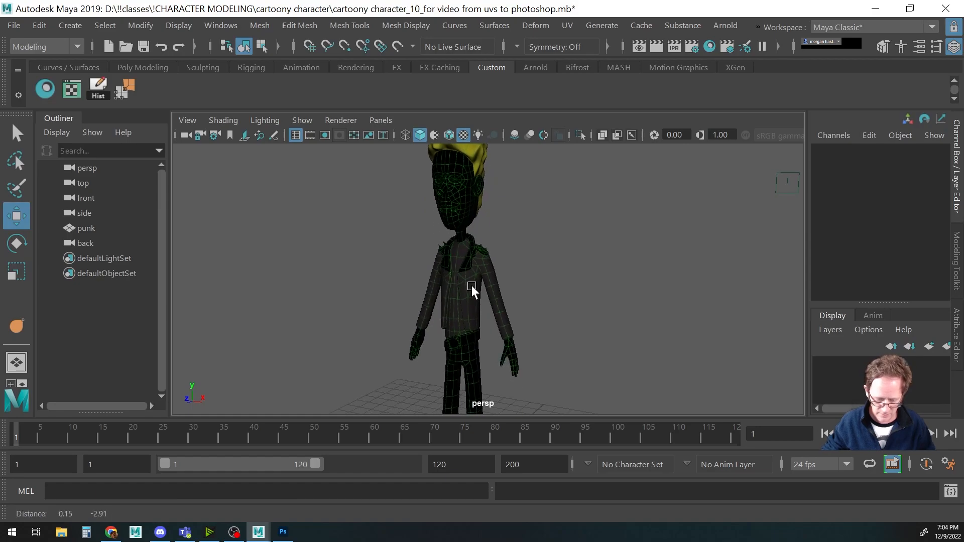
left_click(283, 532)
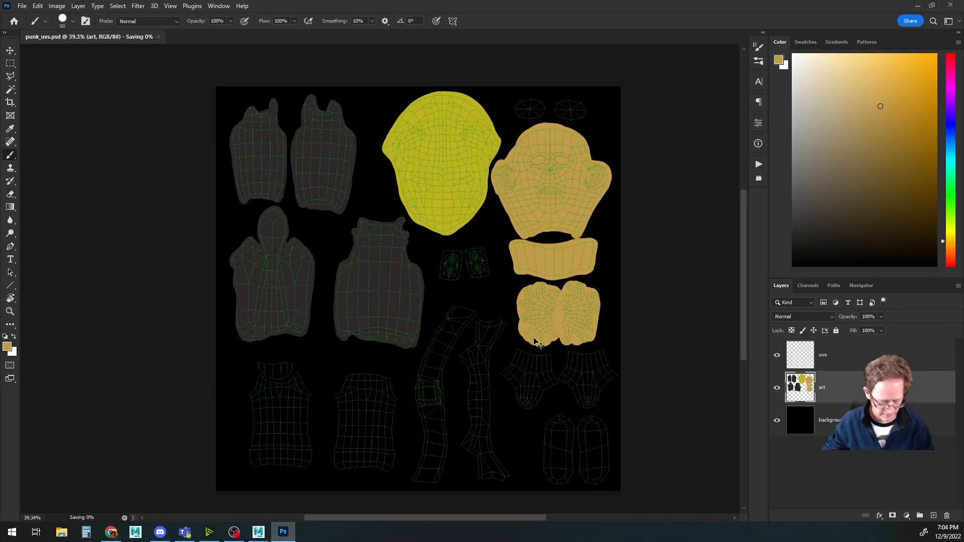
mouse_move(258, 533)
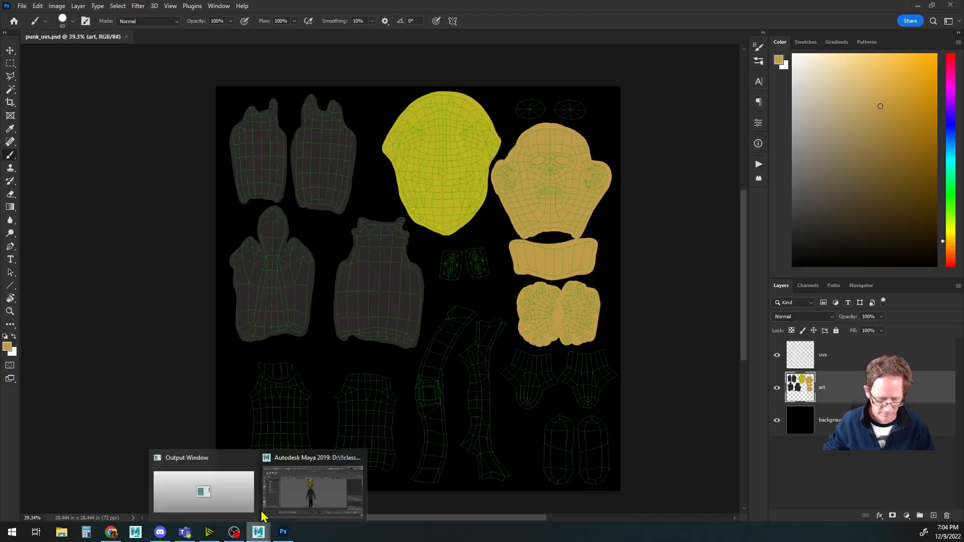
left_click(310, 492)
left_click_drag(495, 263, 509, 293)
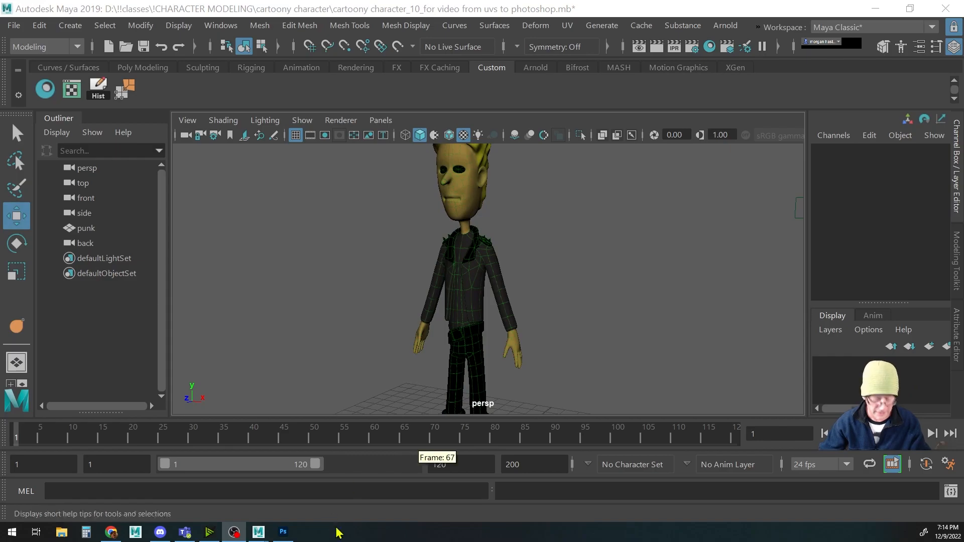
Switch back to Photoshop and paint the two trouser-leg UV shells in the texture's lower-left area dark brown
left_click(283, 532)
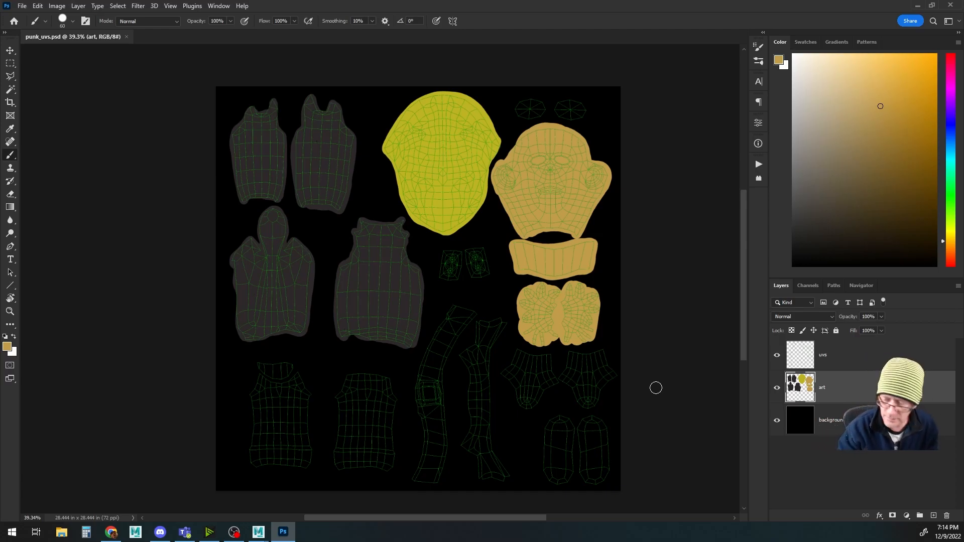
left_click(928, 195)
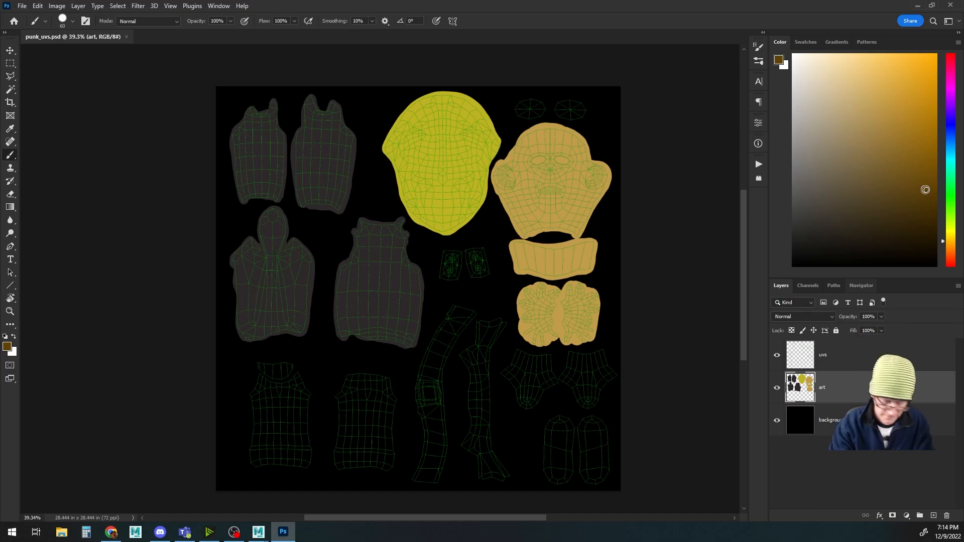
mouse_move(266, 370)
left_mouse_down()
mouse_move(292, 369)
mouse_move(267, 367)
mouse_move(252, 399)
mouse_move(262, 441)
left_mouse_up()
mouse_move(295, 376)
left_mouse_down()
mouse_move(265, 384)
mouse_move(256, 406)
mouse_move(259, 464)
mouse_move(293, 464)
left_mouse_up()
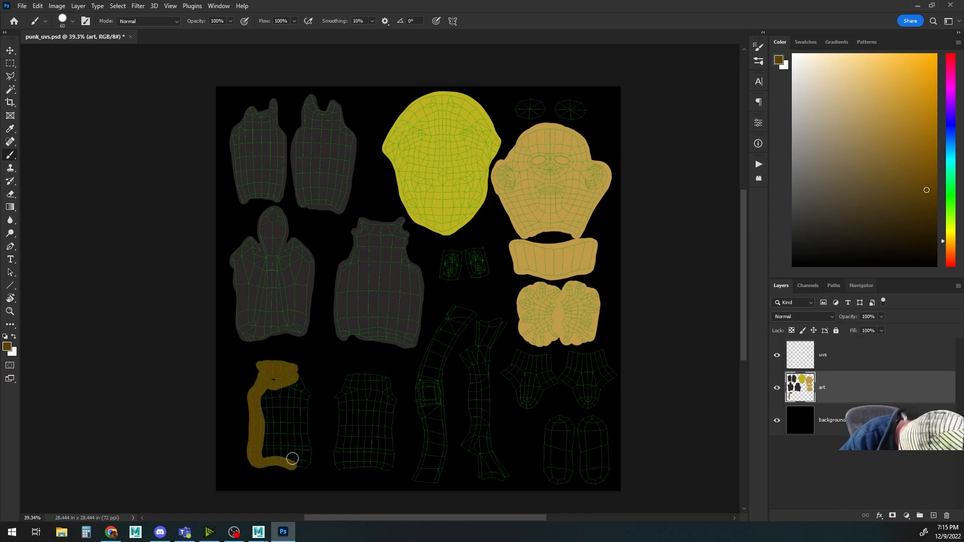
mouse_move(293, 377)
left_mouse_down()
mouse_move(299, 385)
mouse_move(277, 380)
mouse_move(306, 437)
mouse_move(306, 462)
mouse_move(294, 466)
left_mouse_up()
mouse_move(300, 403)
left_mouse_down()
mouse_move(299, 464)
mouse_move(287, 385)
left_mouse_up()
mouse_move(299, 462)
left_mouse_down()
mouse_move(282, 394)
mouse_move(277, 453)
mouse_move(272, 388)
mouse_move(279, 431)
mouse_move(266, 454)
mouse_move(265, 389)
left_mouse_up()
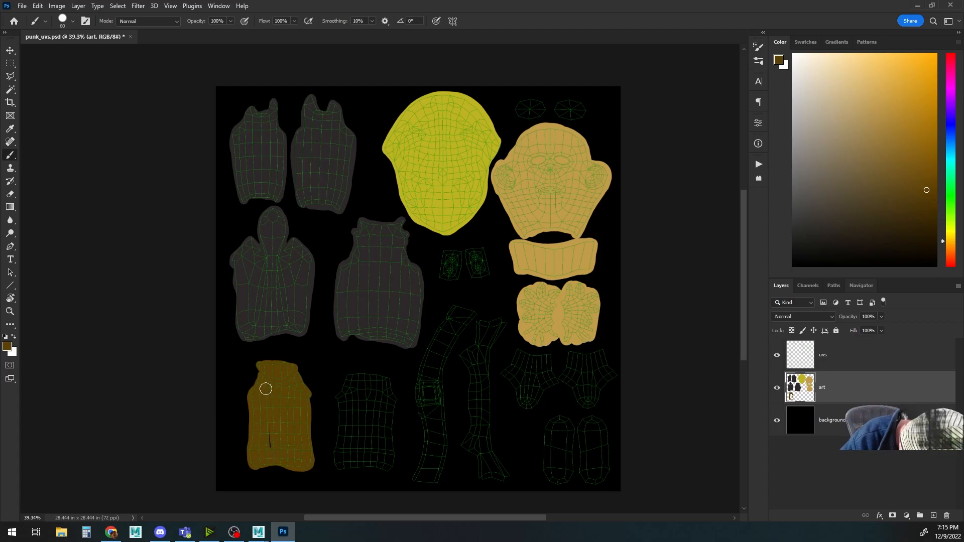
mouse_move(350, 378)
left_mouse_down()
mouse_move(341, 470)
mouse_move(360, 376)
mouse_move(390, 384)
mouse_move(397, 415)
mouse_move(394, 402)
mouse_move(388, 469)
mouse_move(339, 467)
left_mouse_up()
mouse_move(352, 387)
left_mouse_down()
mouse_move(345, 461)
mouse_move(357, 381)
mouse_move(354, 462)
mouse_move(363, 384)
mouse_move(363, 458)
mouse_move(372, 381)
mouse_move(372, 458)
mouse_move(377, 386)
mouse_move(380, 408)
mouse_move(377, 459)
mouse_move(365, 461)
mouse_move(380, 461)
mouse_move(387, 413)
left_mouse_up()
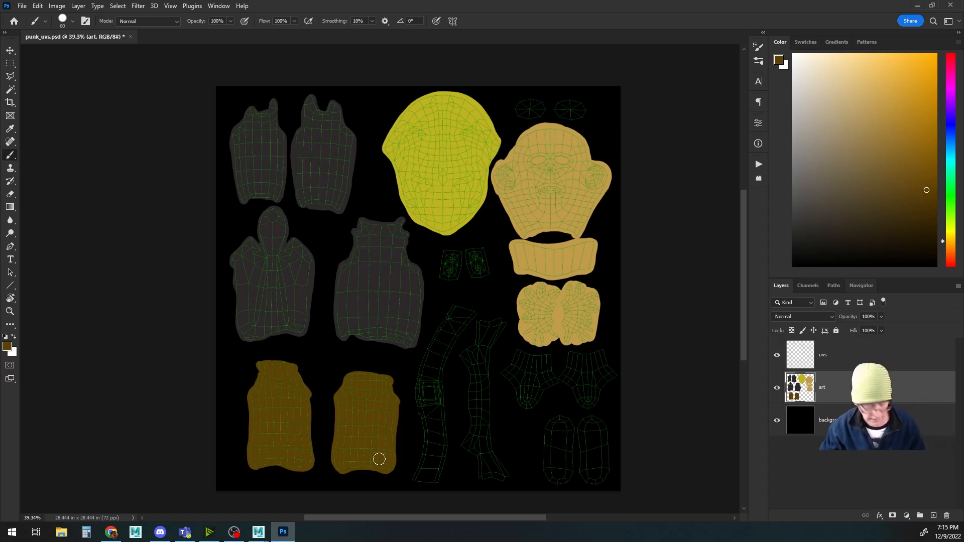
Save punk_uvs.psd and switch to Maya to check the brown trousers on the character
key("ctrl+s")
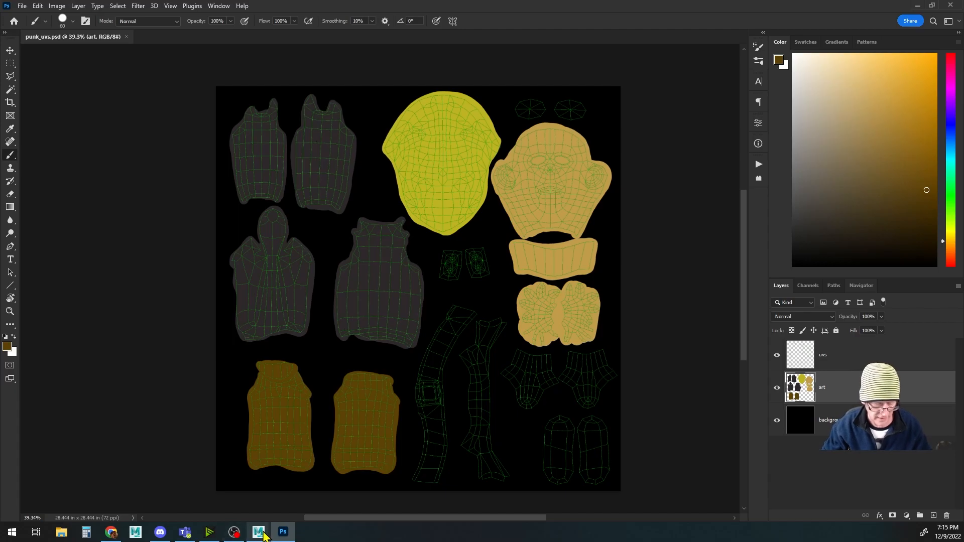
mouse_move(258, 532)
left_click(331, 496)
scroll(422, 349, "up", 4)
scroll(401, 266, "down", 3)
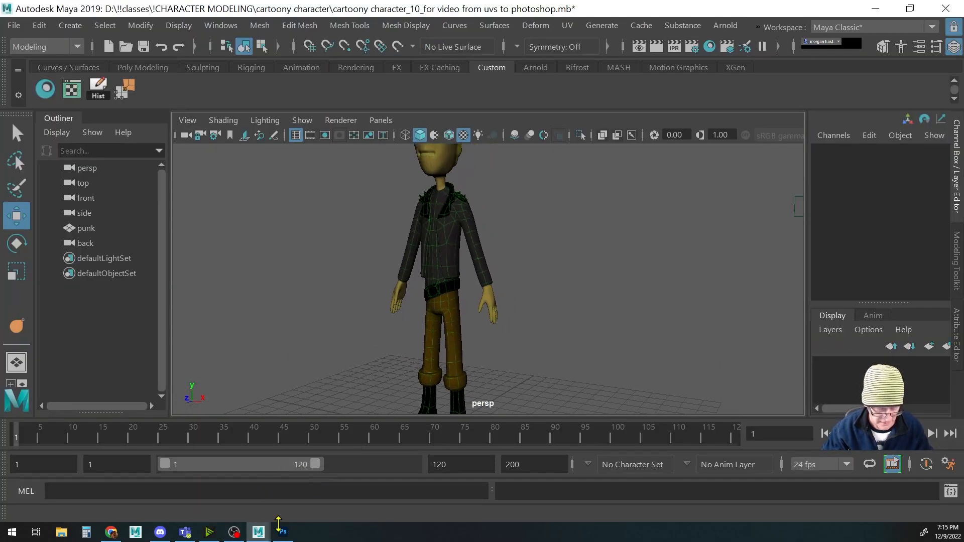
Open the UV Editor in Maya and select the punk mesh to show its UV layout beside the model
left_click(284, 531)
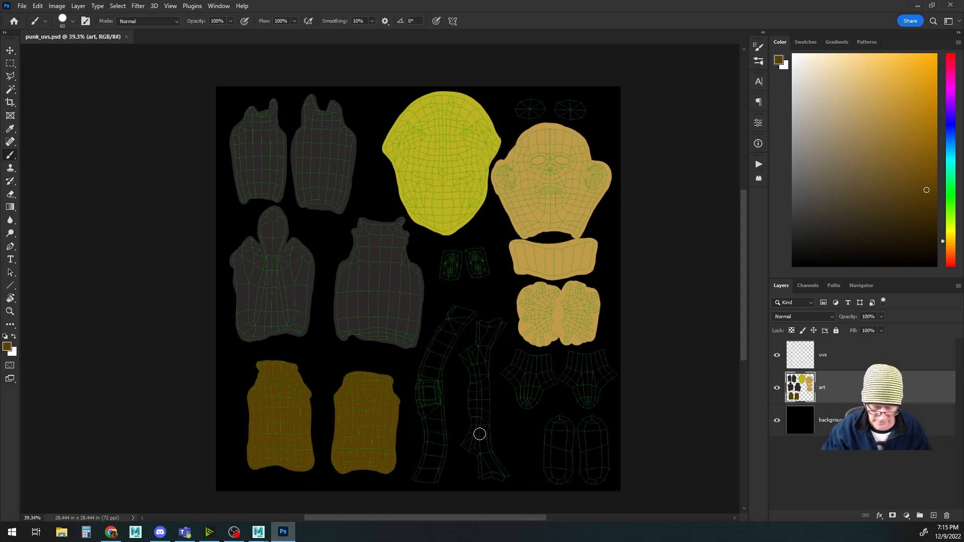
mouse_move(258, 532)
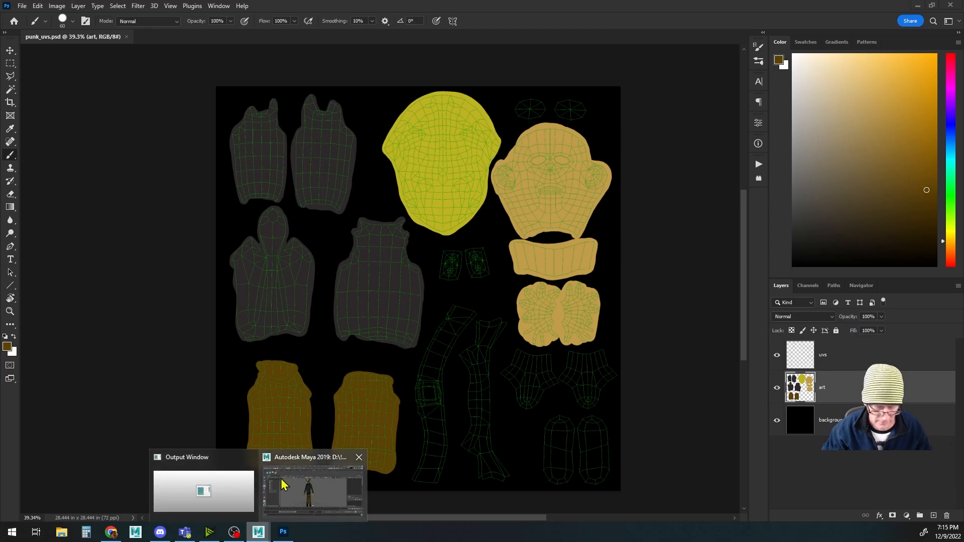
left_click(300, 478)
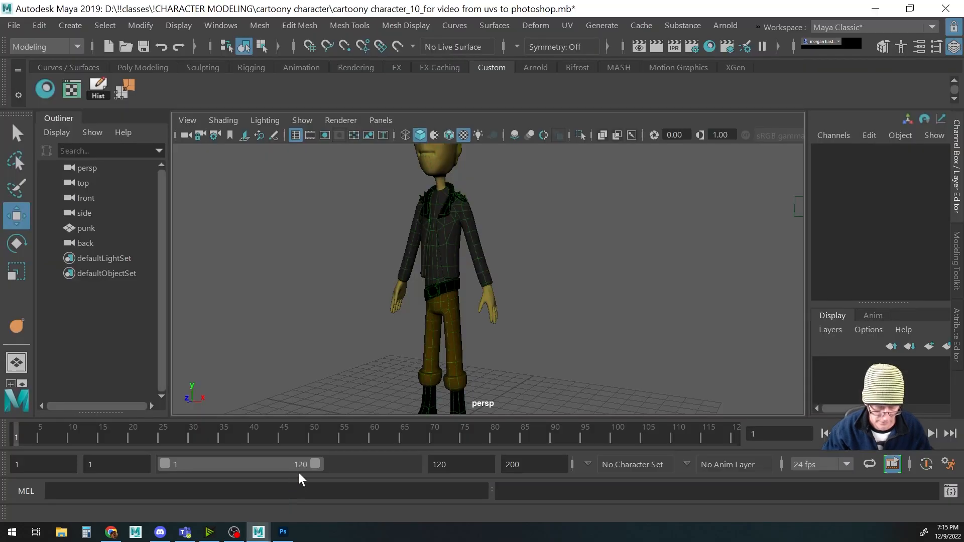
left_click(71, 89)
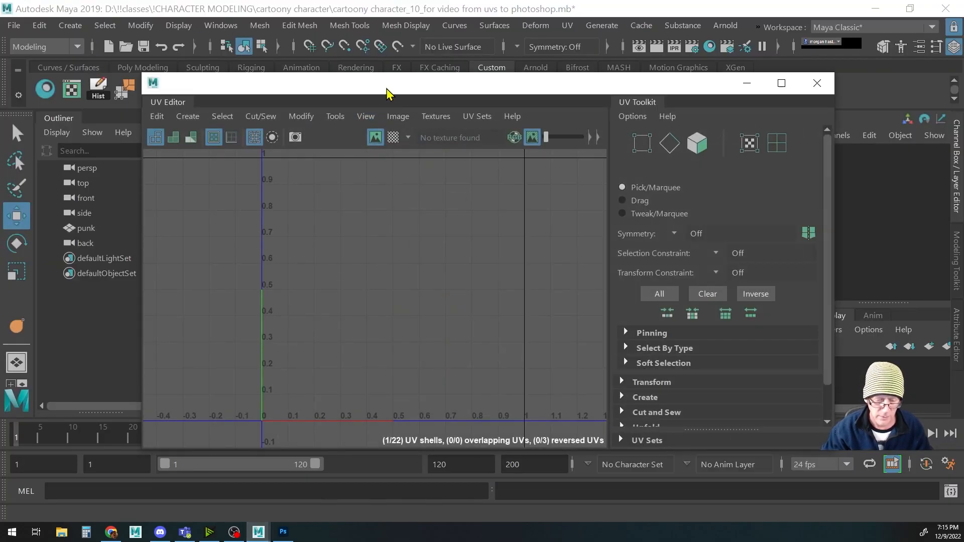
left_click_drag(387, 92, 399, 243)
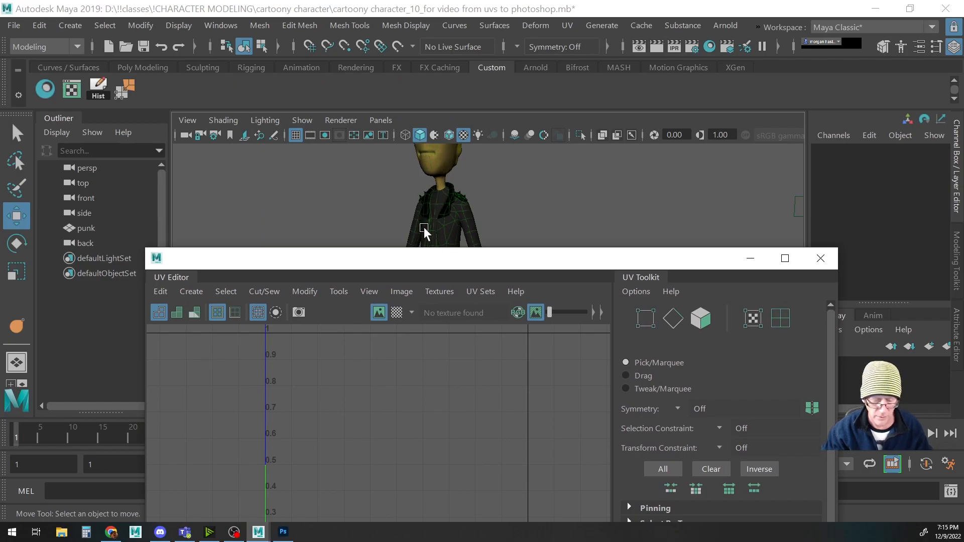
left_click(437, 206)
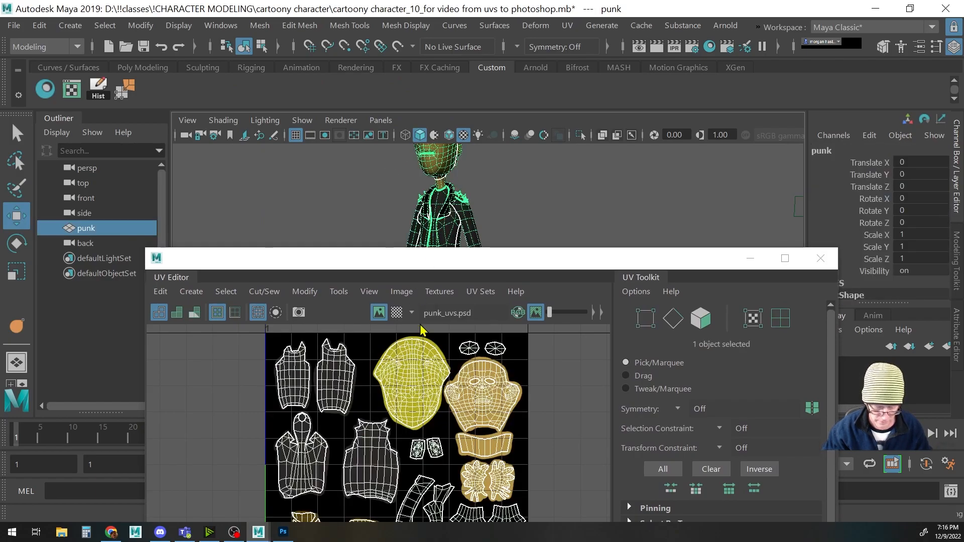
left_click_drag(423, 270, 422, 203)
Select the long, narrow UV shell beside the belt in UV Shell mode to identify its part of the model
right_click(552, 325)
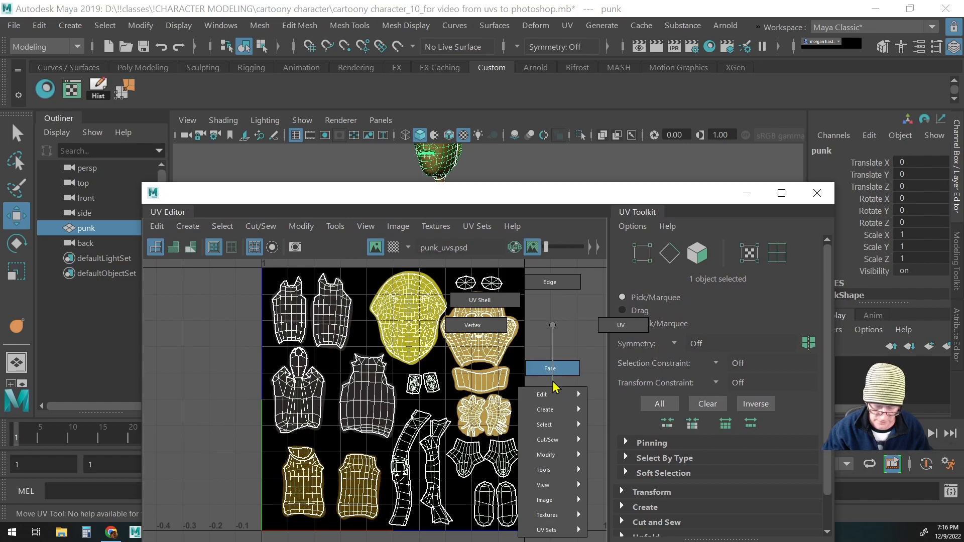
left_click(482, 301)
left_click(433, 467)
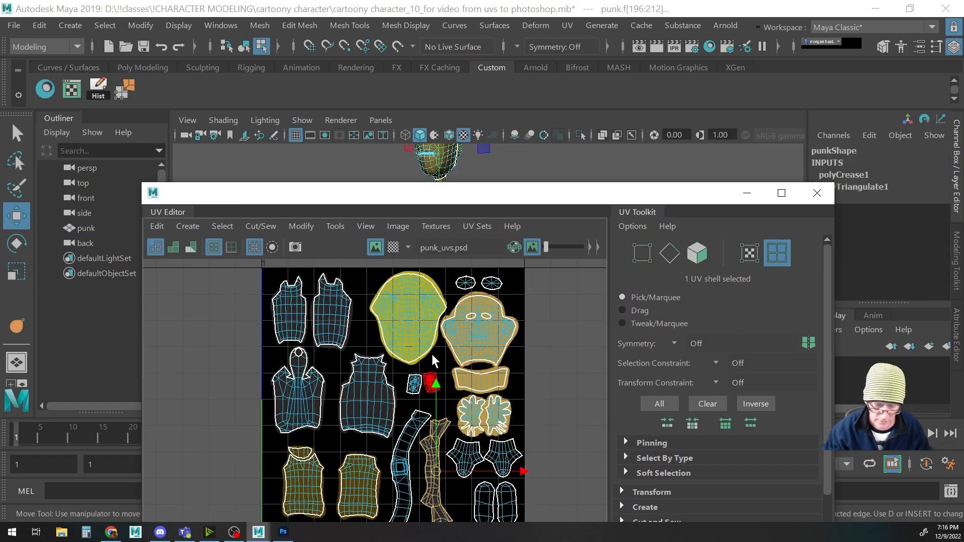
left_click_drag(452, 195, 416, 202)
Switch back to Photoshop, sample the jacket's dark grey and paint the long, narrow UV shell beside the belt with it
left_click(283, 532)
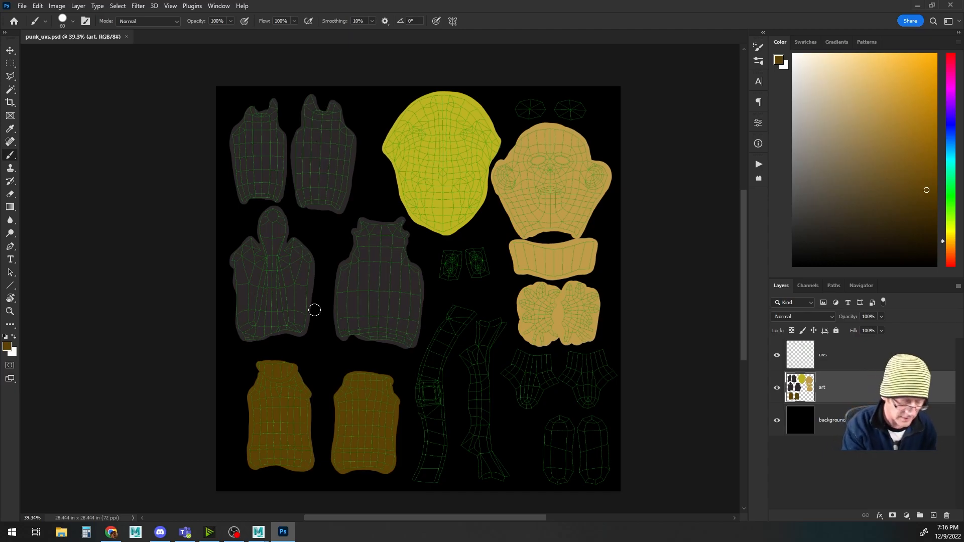
left_click(303, 279, "alt")
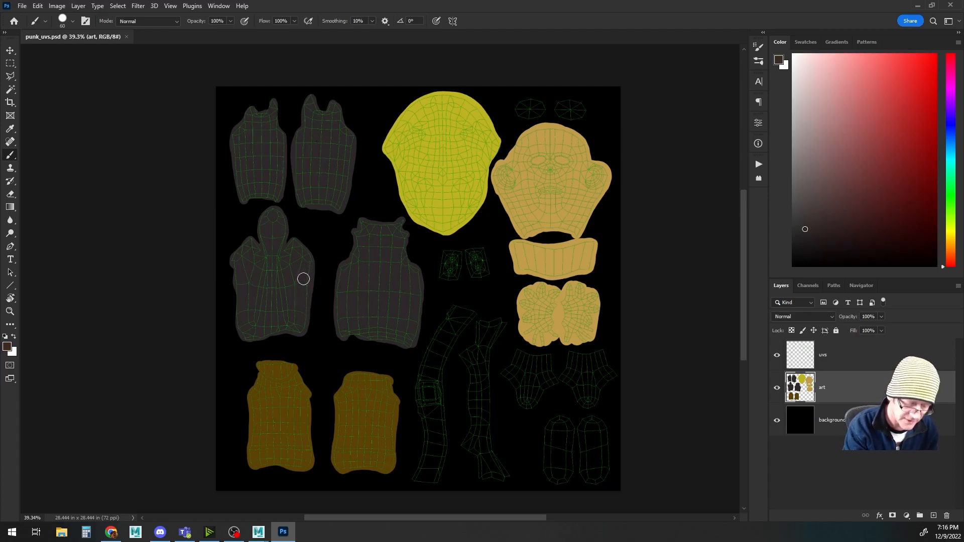
mouse_move(481, 328)
left_mouse_down()
mouse_move(464, 357)
mouse_move(467, 448)
mouse_move(486, 480)
mouse_move(505, 476)
mouse_move(487, 426)
mouse_move(489, 351)
mouse_move(502, 328)
mouse_move(487, 405)
mouse_move(503, 479)
mouse_move(481, 477)
mouse_move(489, 473)
mouse_move(472, 441)
mouse_move(481, 413)
mouse_move(474, 359)
mouse_move(494, 332)
mouse_move(483, 365)
mouse_move(502, 324)
left_mouse_up()
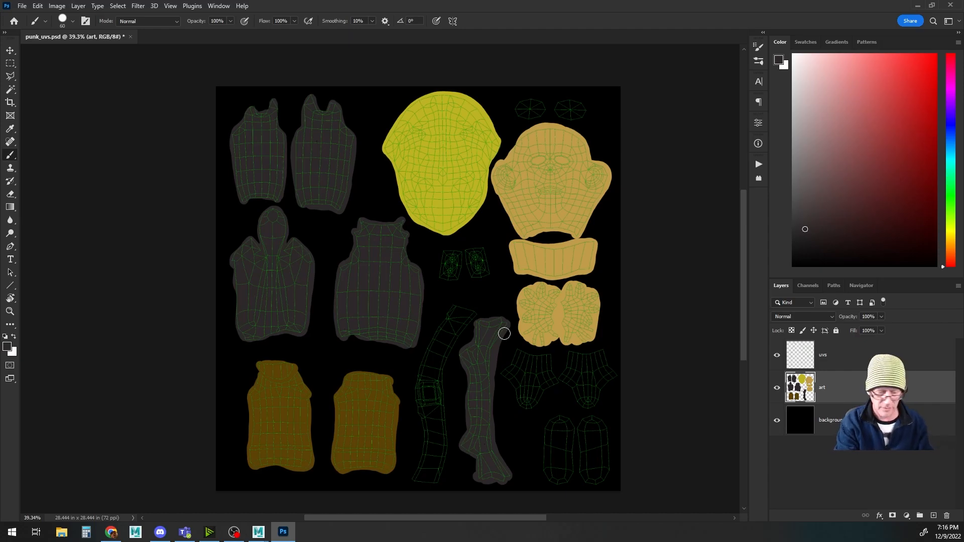
Set the foreground colour to light grey and paint the two small UV shells near the centre of the texture
left_click_drag(842, 160, 796, 103)
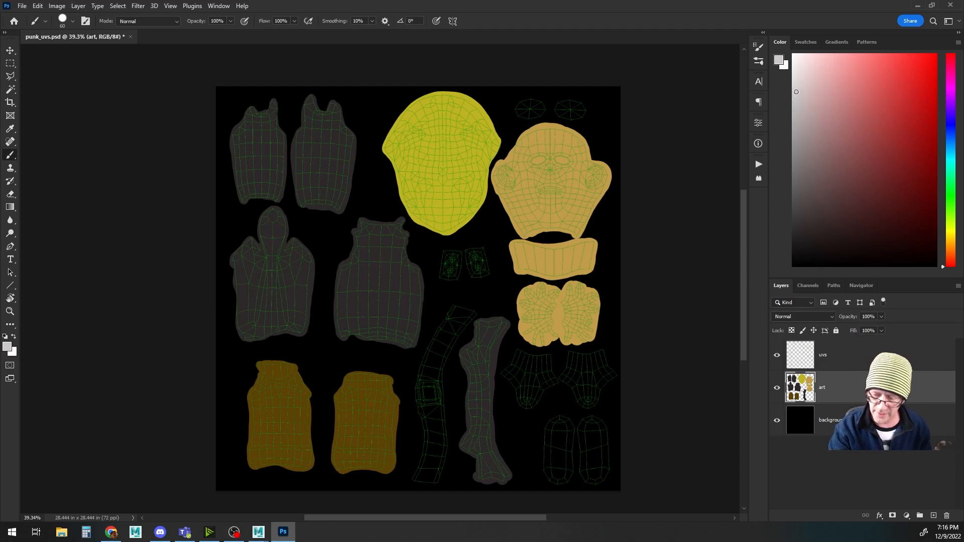
mouse_move(474, 253)
left_mouse_down()
mouse_move(471, 247)
mouse_move(481, 248)
mouse_move(486, 272)
mouse_move(459, 251)
mouse_move(458, 275)
mouse_move(443, 275)
mouse_move(452, 252)
left_mouse_up()
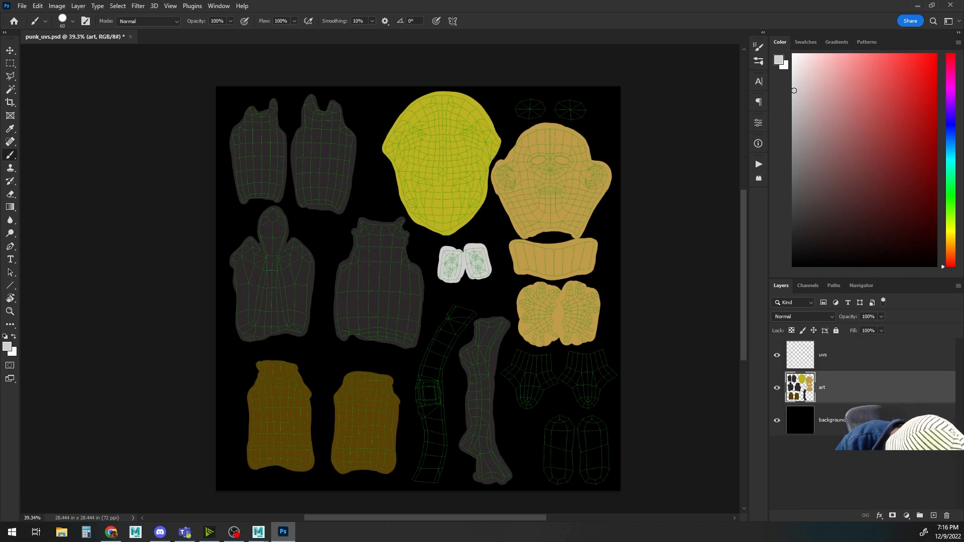
mouse_move(445, 277)
left_mouse_down()
mouse_move(441, 257)
mouse_move(463, 252)
left_mouse_up()
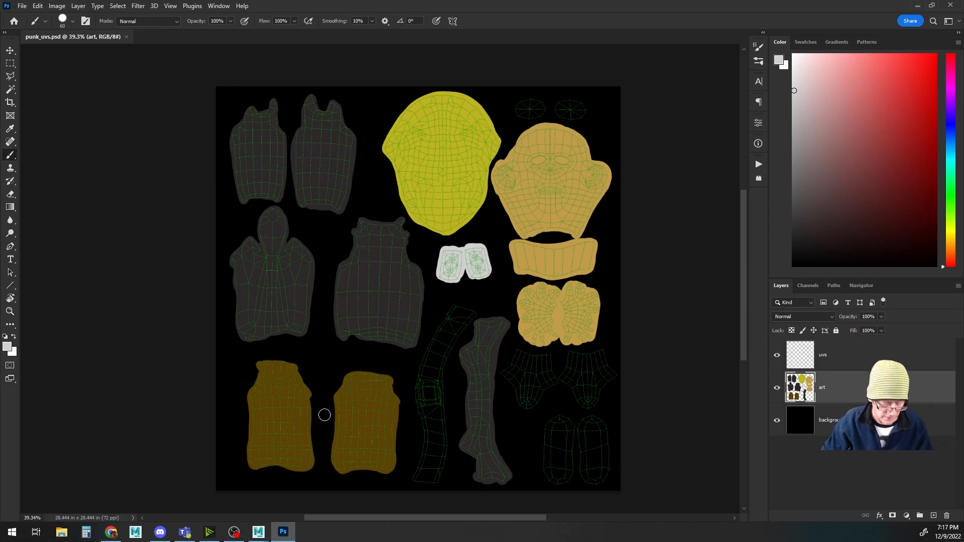
Switch to Maya and inspect the textured punk model down to its unpainted boots
mouse_move(259, 533)
left_click(283, 488)
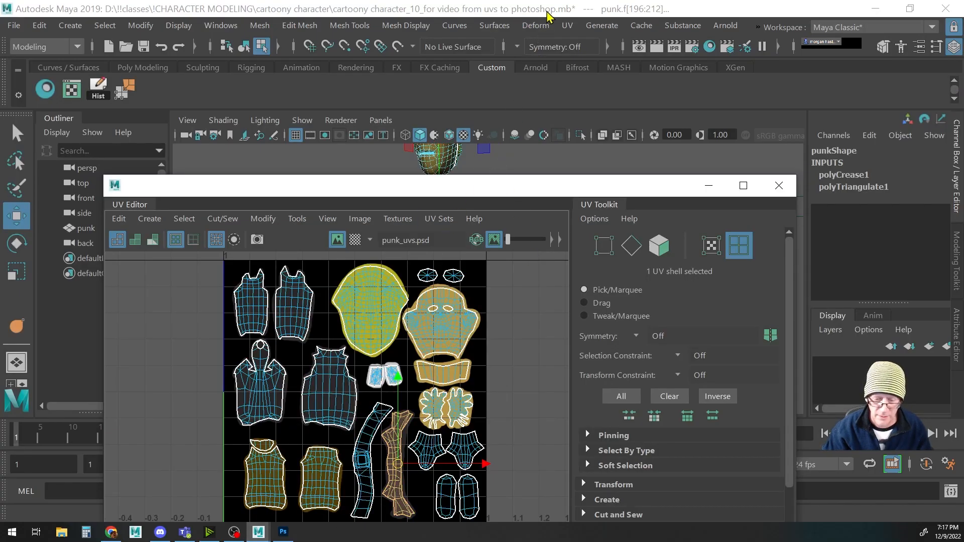
left_click_drag(635, 177, 593, 424)
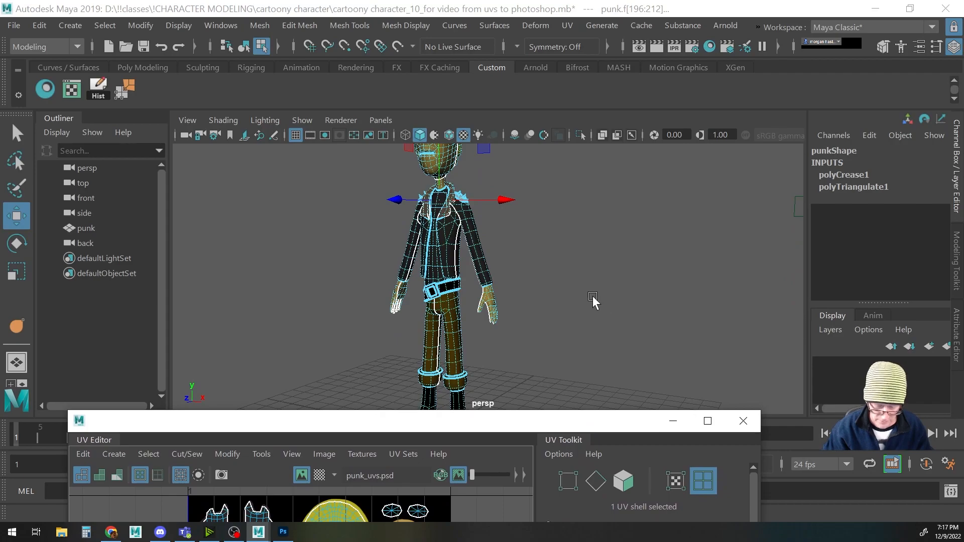
left_click(592, 294)
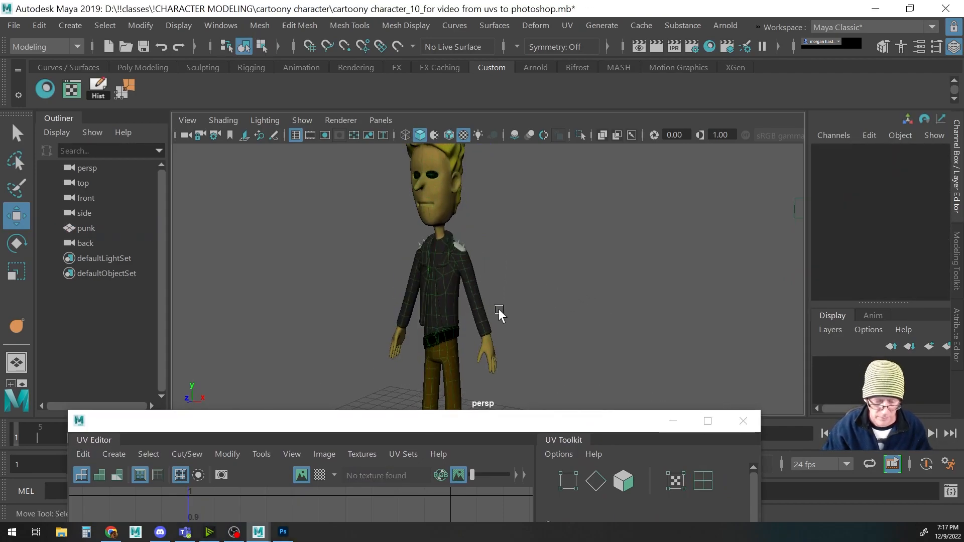
left_click_drag(500, 309, 671, 297)
left_click_drag(477, 286, 462, 166)
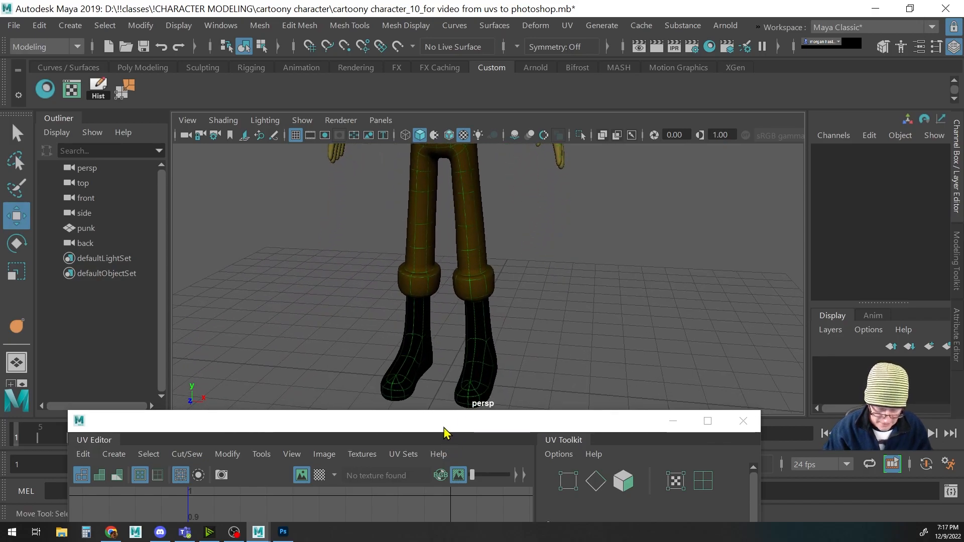
left_click_drag(444, 428, 490, 129)
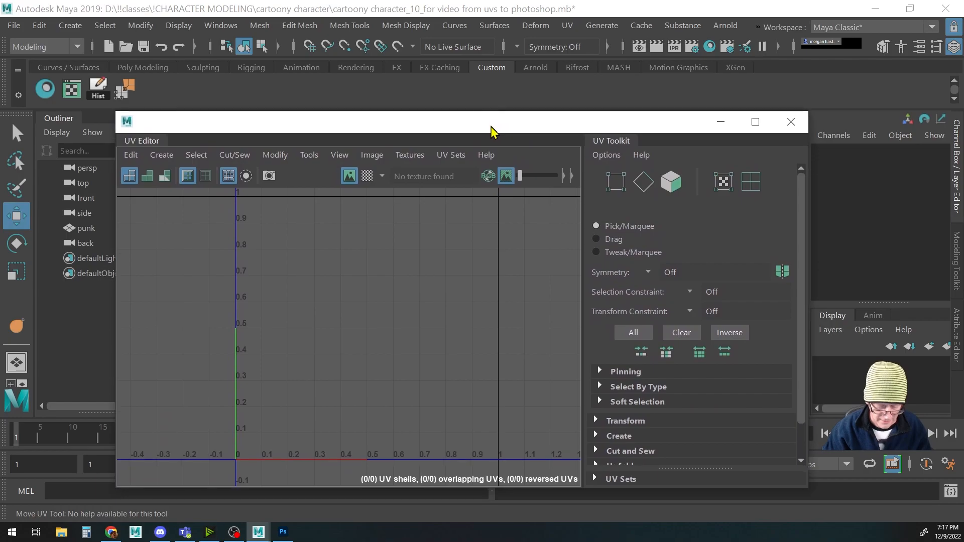
Switch back to Photoshop, paint the two boot UV shells dark red and save punk_uvs.psd
left_click(283, 532)
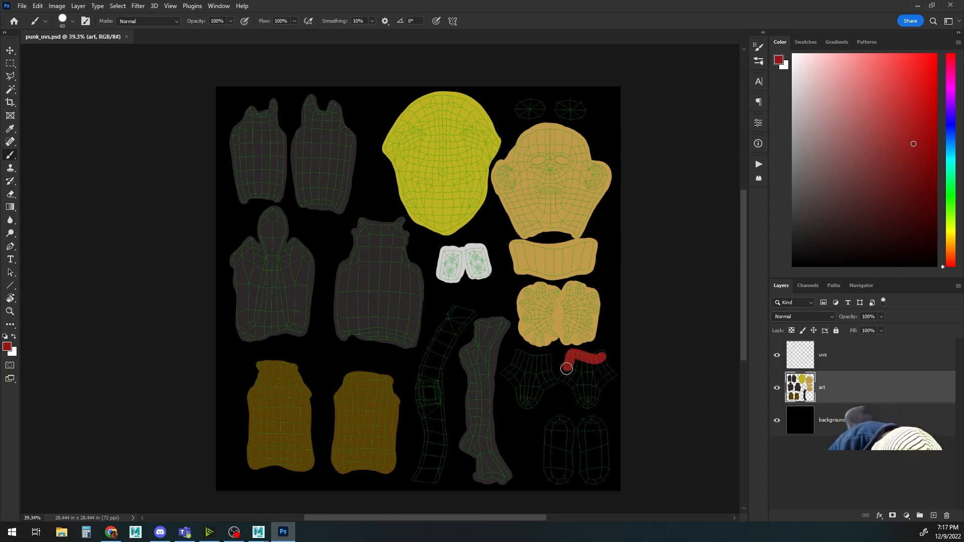
mouse_move(570, 382)
left_mouse_down()
mouse_move(589, 404)
mouse_move(610, 378)
left_mouse_up()
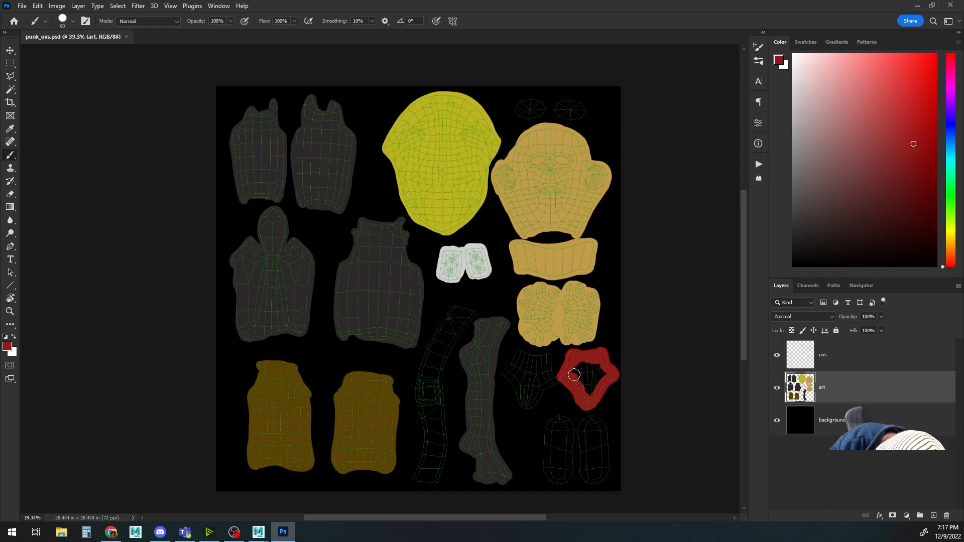
mouse_move(591, 366)
left_mouse_down()
mouse_move(585, 385)
mouse_move(557, 373)
mouse_move(549, 357)
mouse_move(558, 381)
mouse_move(537, 403)
left_mouse_up()
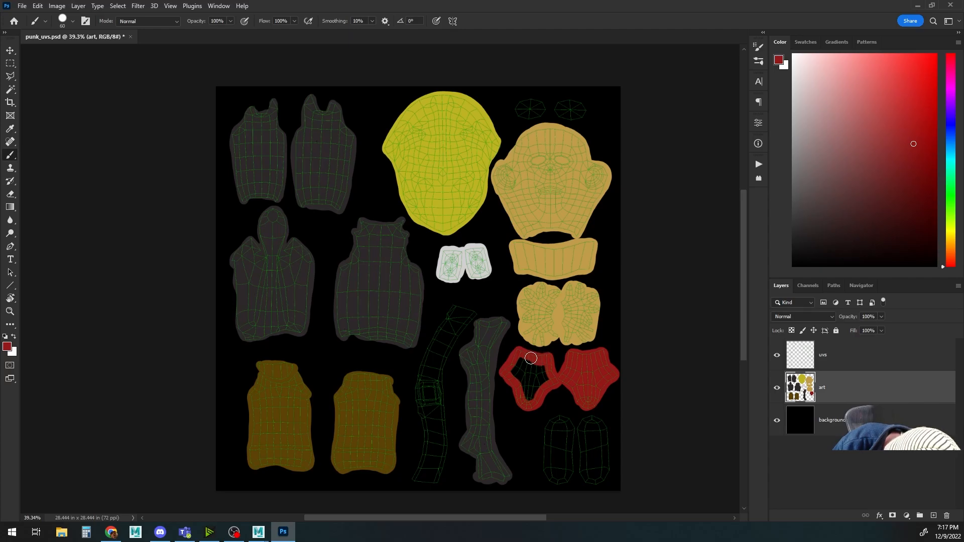
mouse_move(518, 379)
left_mouse_down()
mouse_move(532, 375)
mouse_move(529, 391)
left_mouse_up()
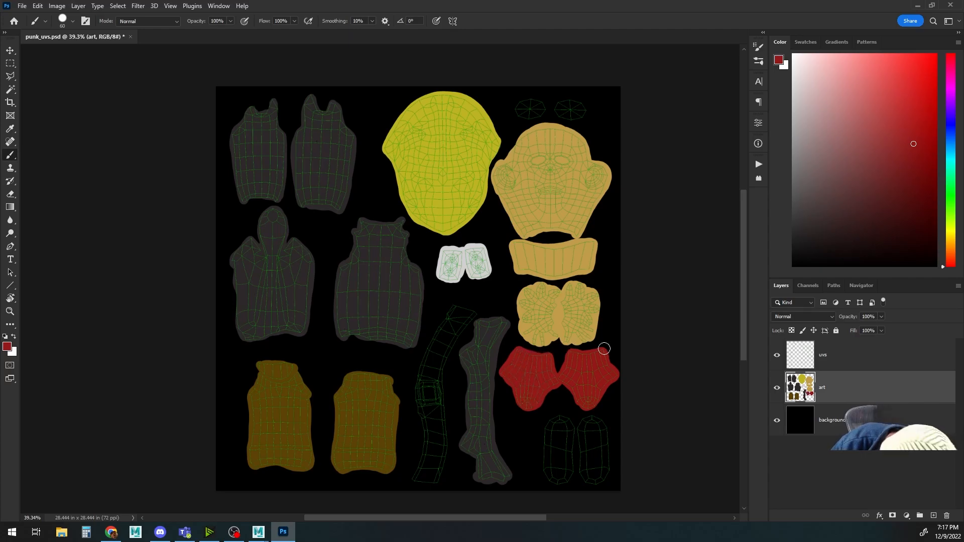
key("ctrl+s")
Switch to Maya and check the dark red boots on the punk model
mouse_move(258, 532)
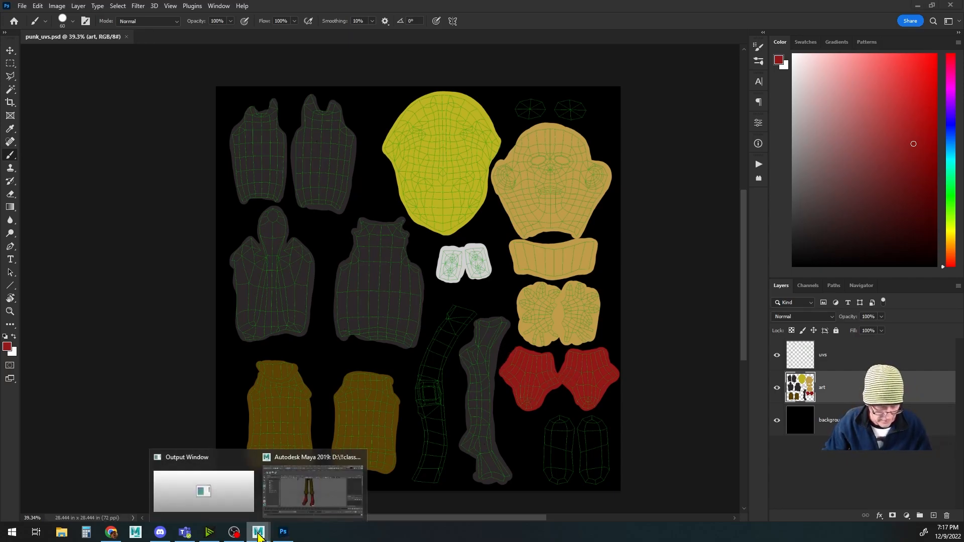
left_click(312, 490)
left_click_drag(462, 123, 444, 420)
mouse_move(441, 322)
left_mouse_down()
mouse_move(390, 295)
mouse_move(396, 311)
mouse_move(441, 323)
left_mouse_up()
Switch back to Photoshop, set the foreground colour to dark yellow, paint the two rounded UV shells below the boots and save the file
left_click(283, 532)
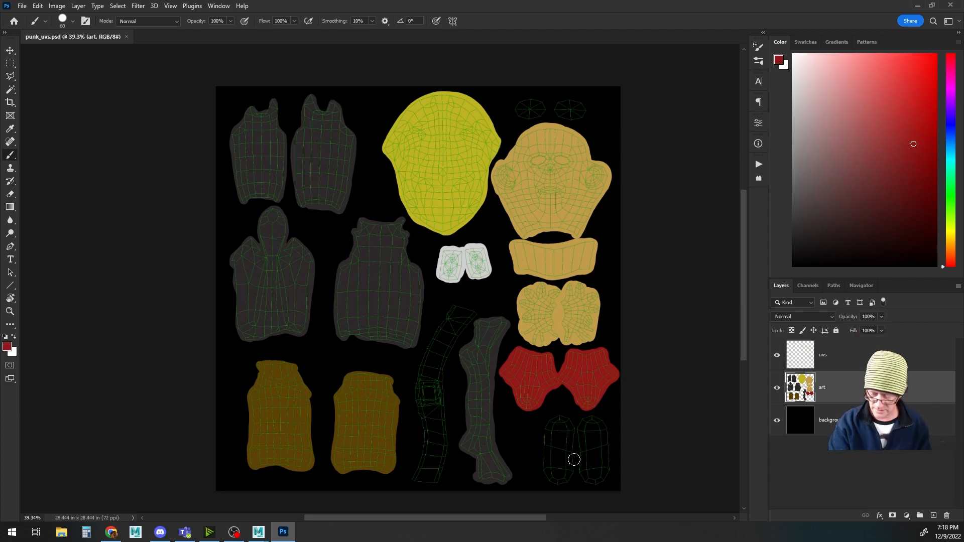
mouse_move(957, 224)
left_mouse_down()
mouse_move(953, 251)
mouse_move(950, 244)
left_mouse_up()
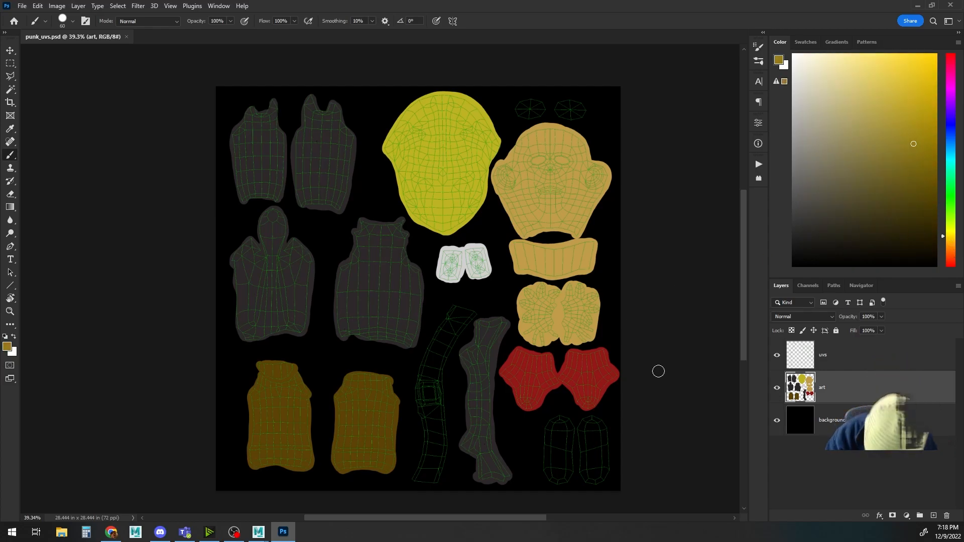
left_click_drag(593, 419, 585, 477)
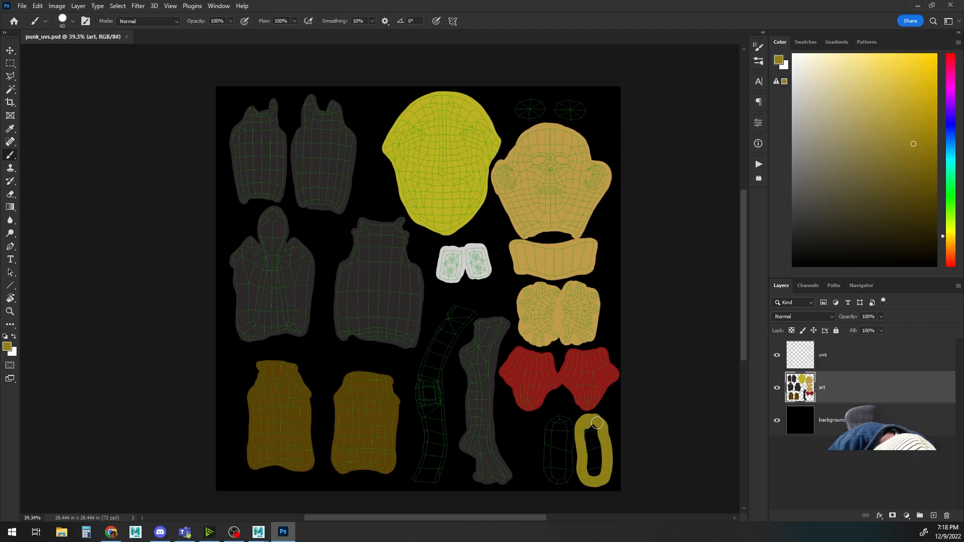
mouse_move(597, 438)
left_mouse_down()
mouse_move(600, 466)
mouse_move(593, 446)
mouse_move(569, 429)
mouse_move(570, 445)
mouse_move(571, 428)
mouse_move(556, 420)
mouse_move(545, 432)
mouse_move(548, 477)
mouse_move(566, 481)
mouse_move(546, 472)
mouse_move(569, 478)
mouse_move(574, 457)
mouse_move(565, 430)
mouse_move(554, 436)
mouse_move(554, 476)
left_mouse_up()
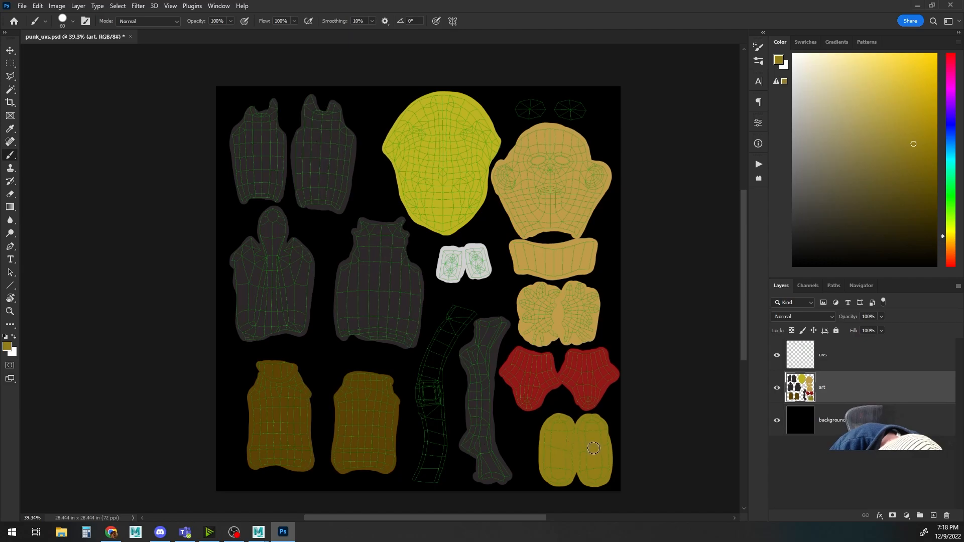
key("ctrl+s")
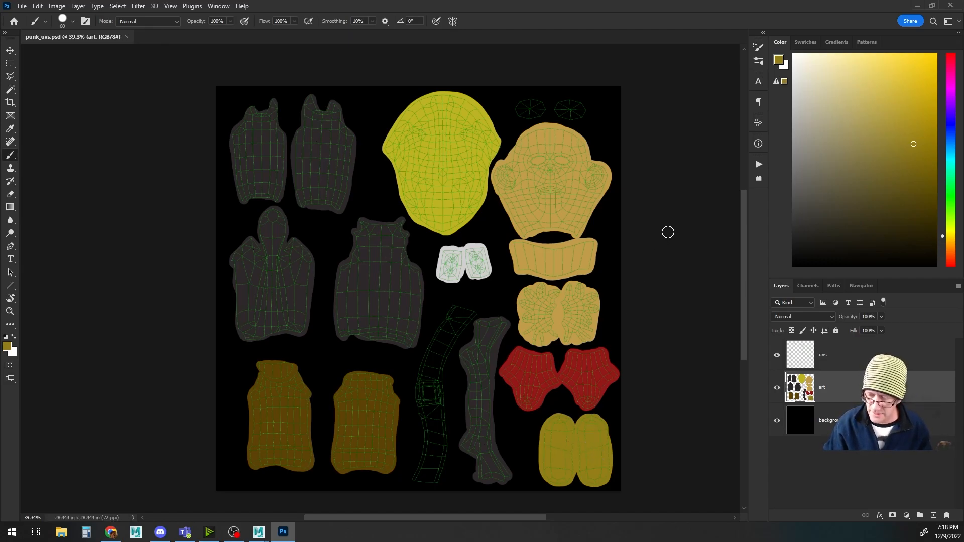
Set the foreground colour to off-white and paint the two small oval UV shells above the face
left_click(797, 72)
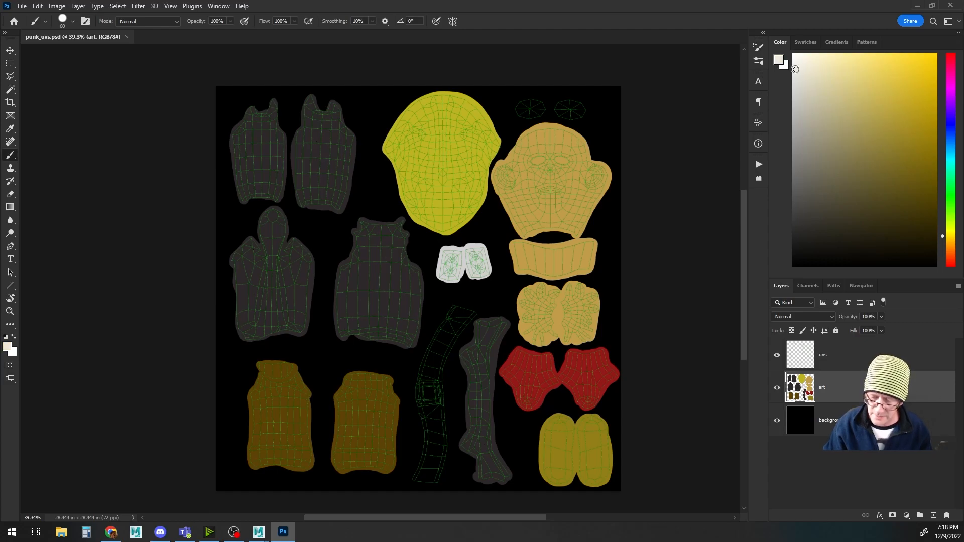
left_click_drag(575, 104, 557, 107)
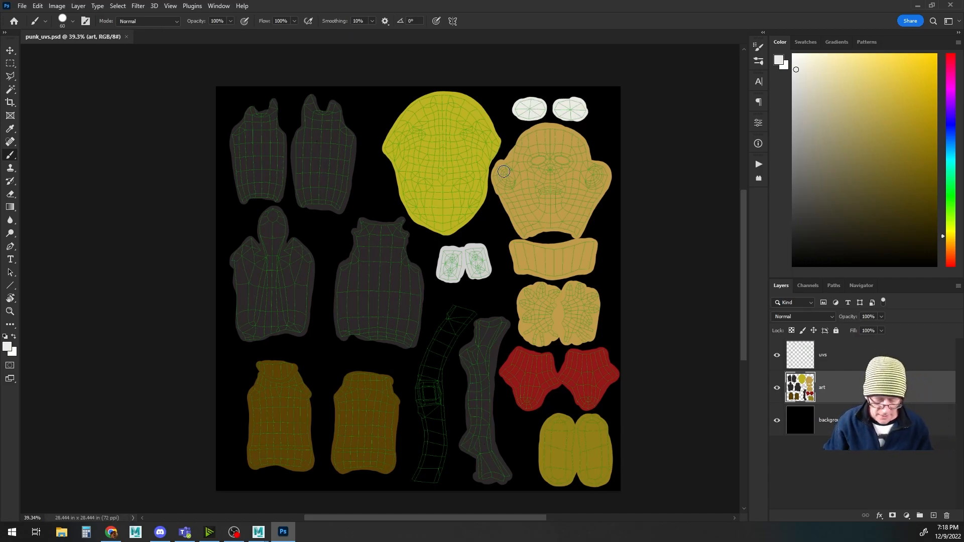
Set the foreground colour to medium blue, paint the entire belt UV shell including the buckle, and save the file
scroll(464, 341, "up", 5)
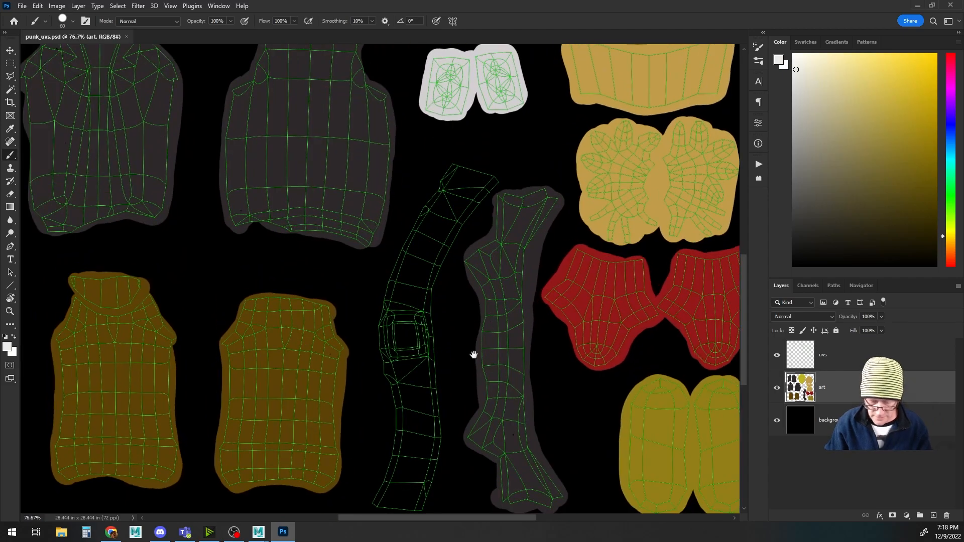
left_click_drag(473, 355, 472, 330)
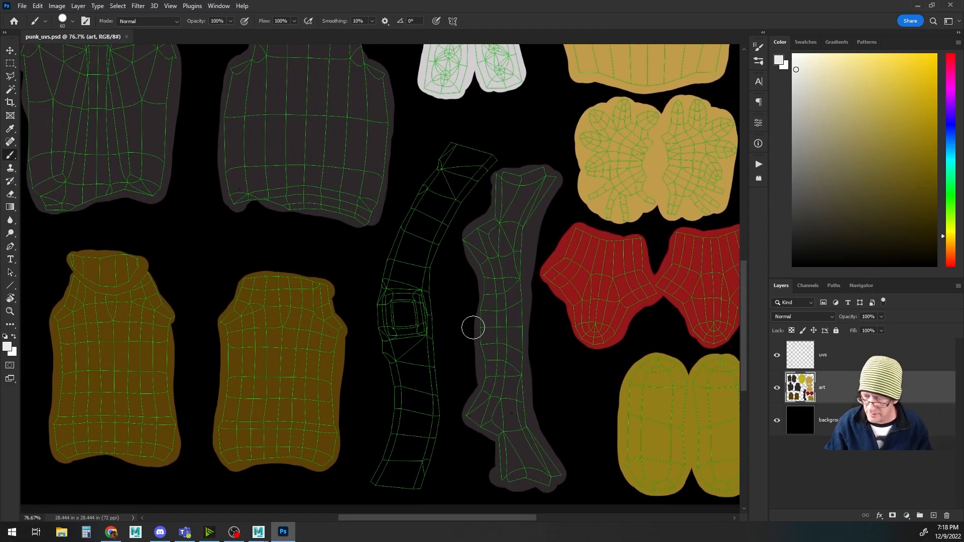
left_click(952, 133)
left_click_drag(954, 140, 953, 128)
left_click(926, 94)
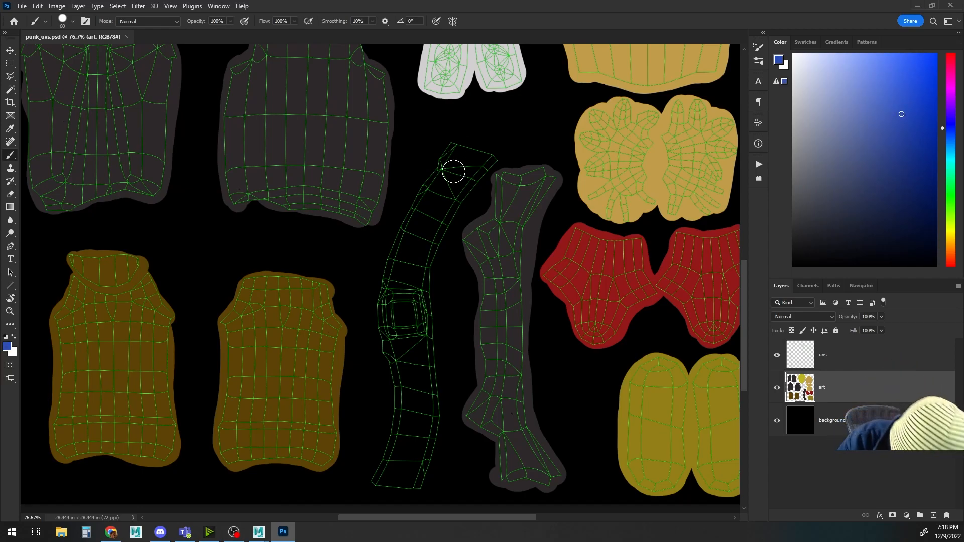
mouse_move(457, 148)
left_mouse_down()
mouse_move(426, 198)
mouse_move(454, 148)
mouse_move(487, 159)
mouse_move(482, 170)
mouse_move(436, 230)
mouse_move(427, 264)
mouse_move(459, 164)
mouse_move(409, 240)
mouse_move(435, 178)
mouse_move(385, 298)
mouse_move(399, 401)
mouse_move(382, 486)
mouse_move(414, 484)
mouse_move(432, 434)
mouse_move(426, 269)
mouse_move(413, 267)
mouse_move(405, 473)
mouse_move(419, 368)
mouse_move(405, 274)
mouse_move(401, 312)
mouse_move(421, 257)
left_mouse_up()
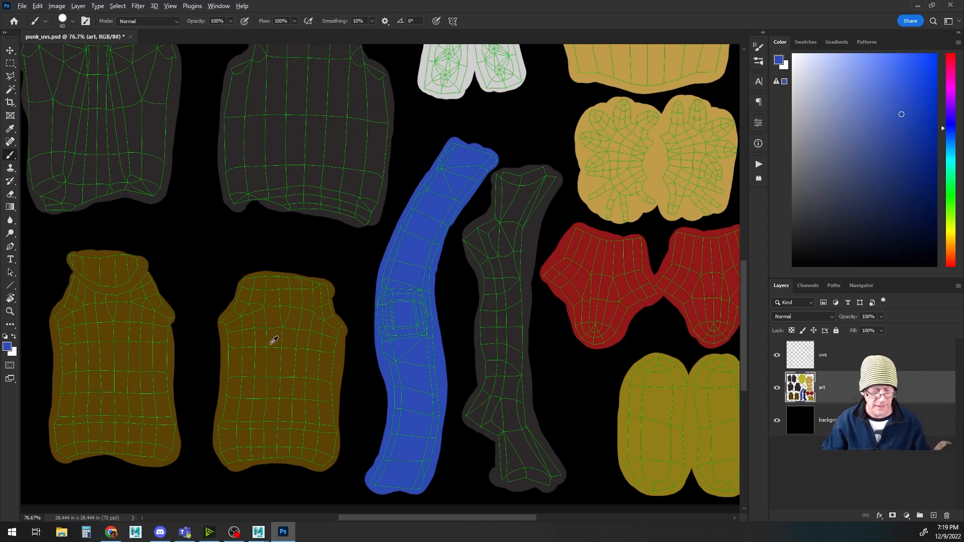
scroll(277, 341, "down", 4)
left_click_drag(334, 259, 360, 346)
key("ctrl+s")
Switch to Maya and examine the blue belt and its buckle on the punk model
mouse_move(260, 532)
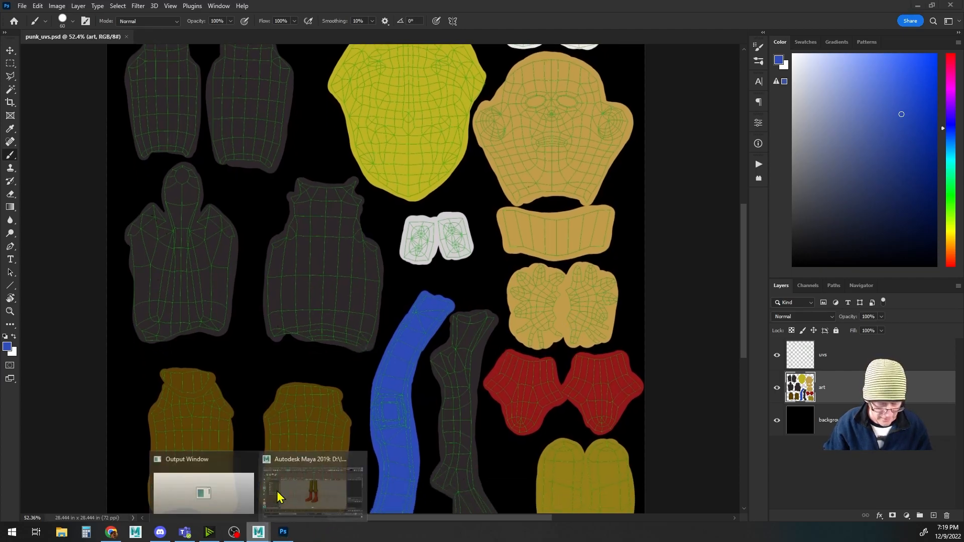
left_click(322, 487)
key("space")
left_click_drag(489, 328, 476, 369)
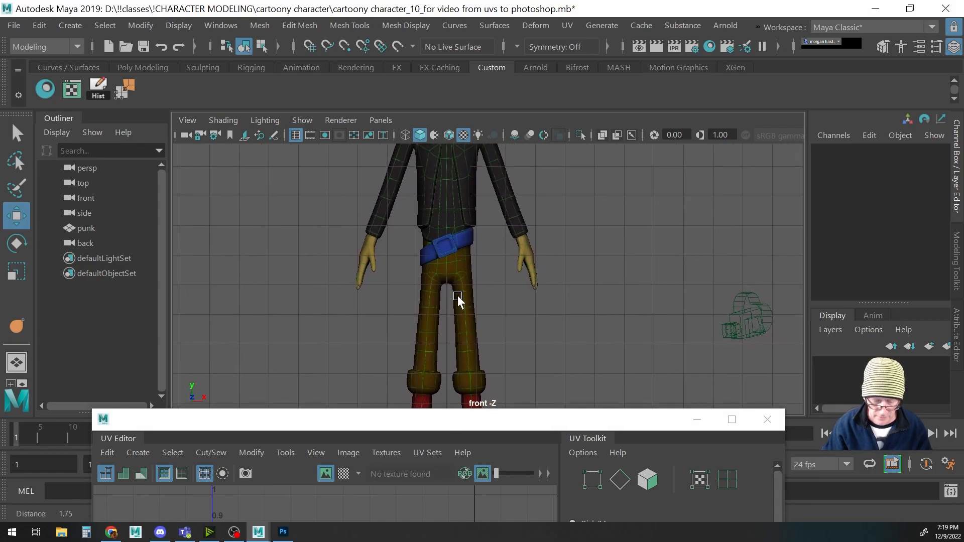
key("space")
left_click_drag(465, 270, 416, 272)
Enter face selection on the punk mesh, try picking faces around the belt, and turn off the smooth mesh preview
key("F11")
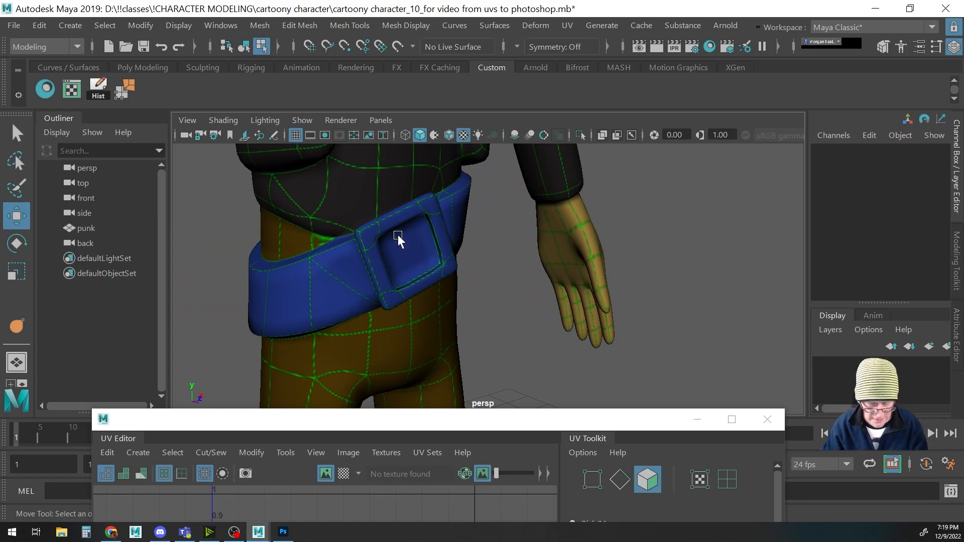
left_click(372, 234)
left_click_drag(366, 247, 452, 251)
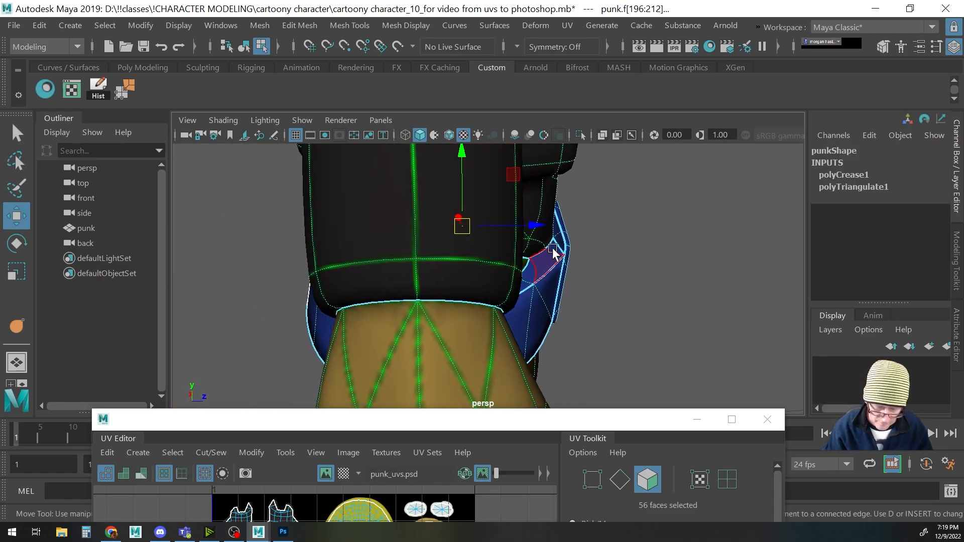
left_click(562, 241)
key("q")
left_click(558, 226, "shift")
left_click_drag(569, 256, 541, 240)
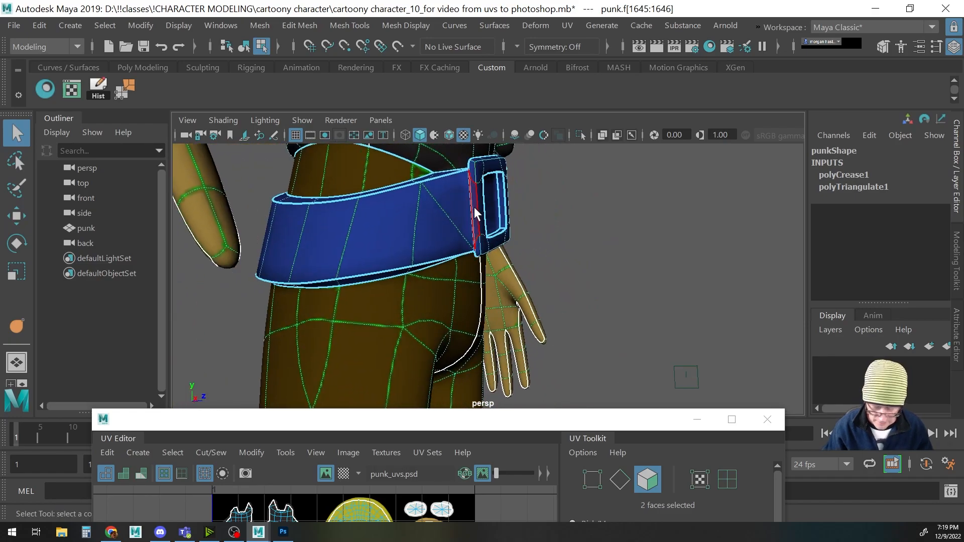
key("1")
left_click_drag(456, 231, 353, 264)
scroll(353, 265, "up", 4)
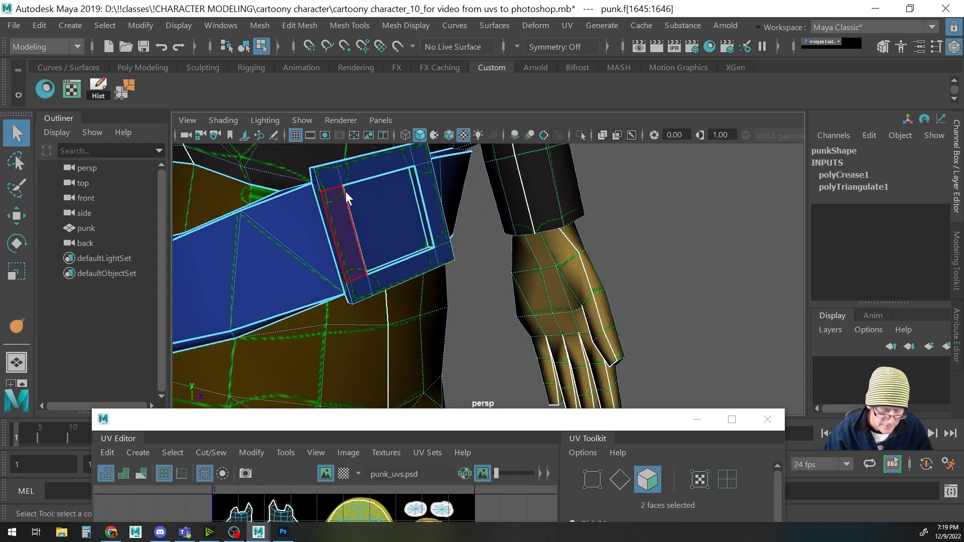
Select the front faces around the belt buckle's frame, leaving out the centre panel
left_click_drag(346, 196, 369, 236)
left_click(355, 234)
left_click(388, 224, "shift")
left_click(440, 205, "shift")
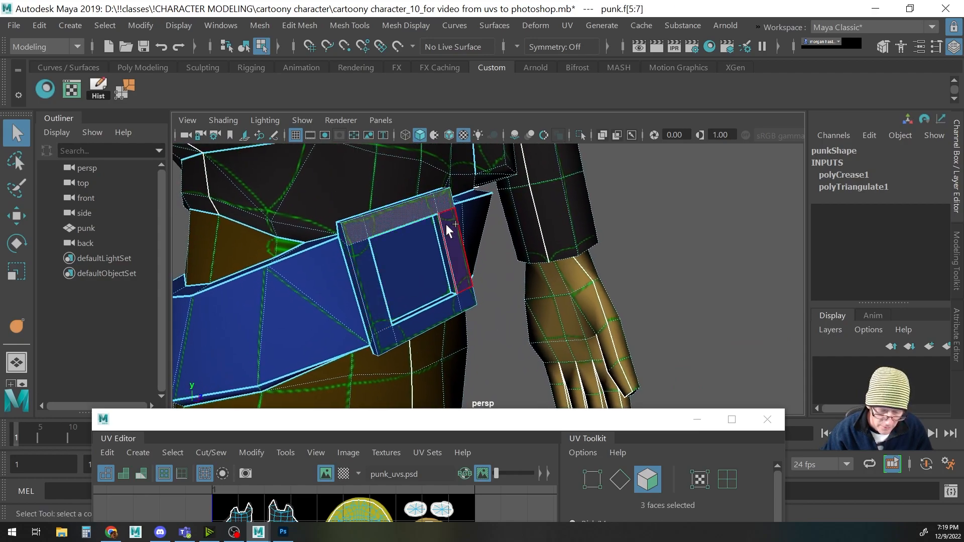
left_click(450, 241, "shift")
left_click(462, 300, "shift")
left_click(446, 310, "shift")
left_click(450, 284, "shift")
left_click(449, 299, "shift")
Add the side faces around the belt buckle's frame to the face selection
left_click_drag(447, 273, 432, 177)
left_click(432, 177, "shift")
left_click(372, 203, "shift")
left_click(402, 251, "shift")
left_click_drag(404, 242, 468, 285)
left_click(314, 284, "shift")
left_click(469, 280, "shift")
left_click(464, 242, "shift")
left_click_drag(465, 242, 479, 301)
left_click(493, 331, "shift")
left_click(531, 282, "shift")
left_click(534, 276, "shift")
Add the remaining faces along the belt buckle's underside and far edge to the face selection
left_click_drag(534, 276, 513, 243)
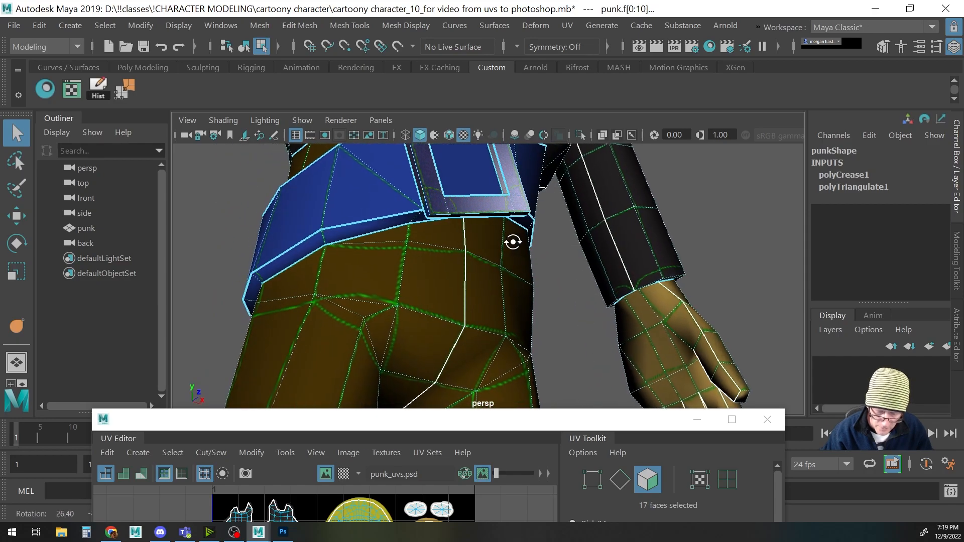
left_click(426, 204, "shift")
left_click_drag(442, 230, 416, 313)
left_click(405, 252, "shift")
left_click(478, 245, "shift")
left_click(517, 232, "shift")
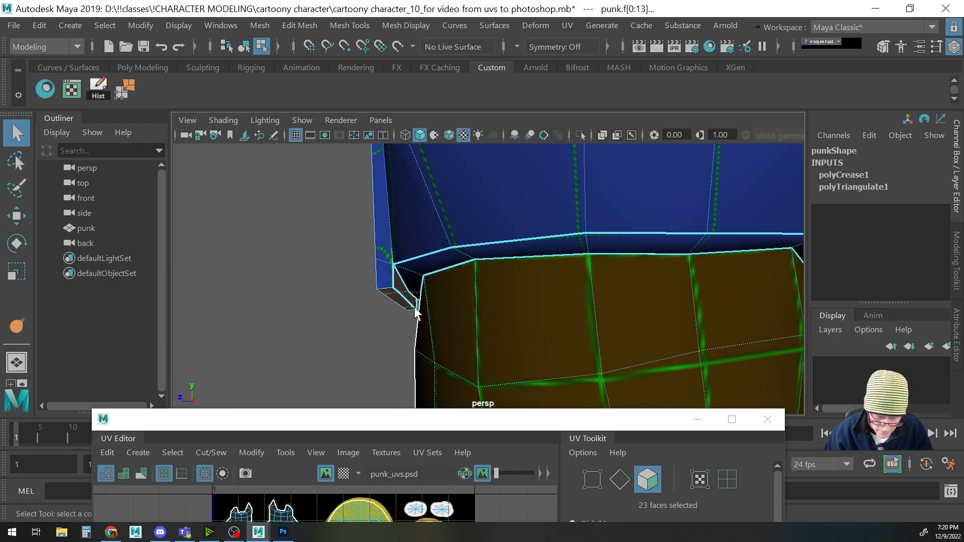
left_click(415, 306, "shift")
left_click(384, 280, "shift")
left_click(388, 252, "shift")
left_click_drag(387, 252, 500, 255)
left_click(389, 225, "shift")
left_click(448, 275, "shift")
Frame the selected buckle faces in the UV Editor and examine where they lie on the belt's UV shell
left_click_drag(406, 424, 424, 153)
left_click_drag(364, 389, 585, 365)
key("f")
scroll(445, 363, "down", 2)
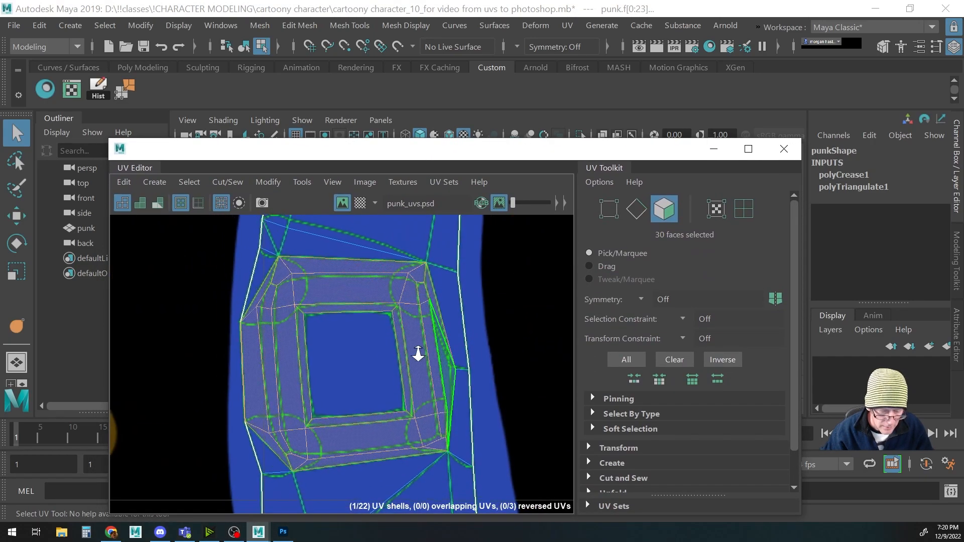
left_click_drag(383, 325, 372, 309)
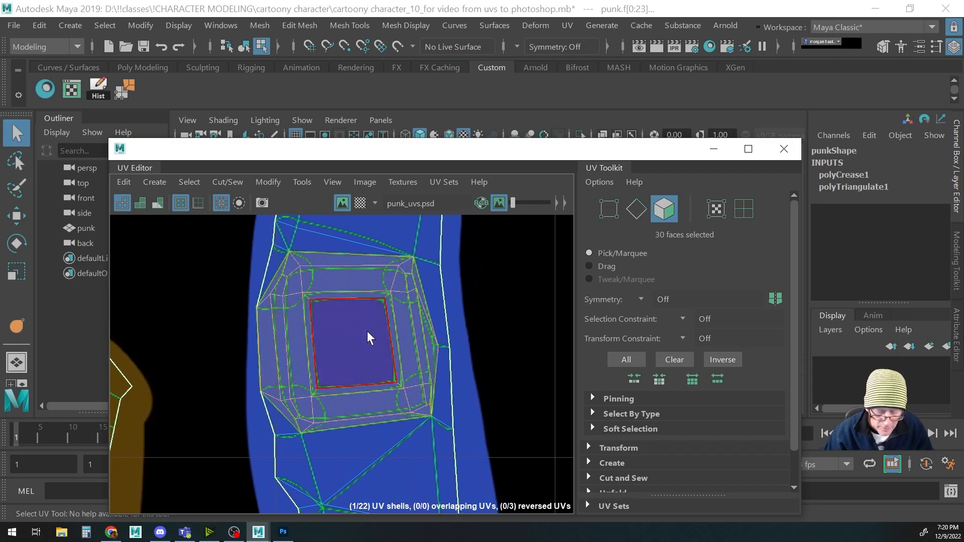
left_click_drag(374, 314, 372, 321)
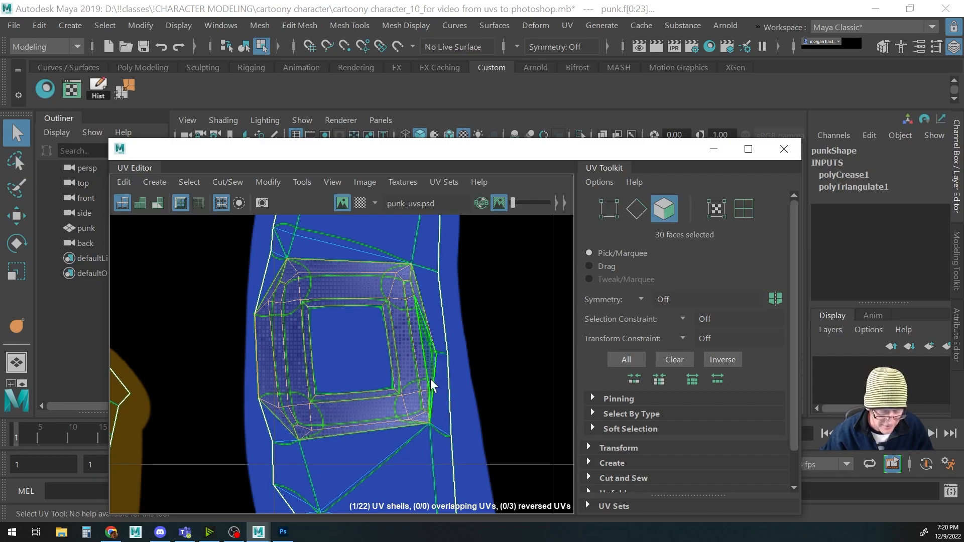
Switch to punk_uvs.psd in Photoshop and set up a small light grey brush for the belt buckle on the art layer
left_click(284, 533)
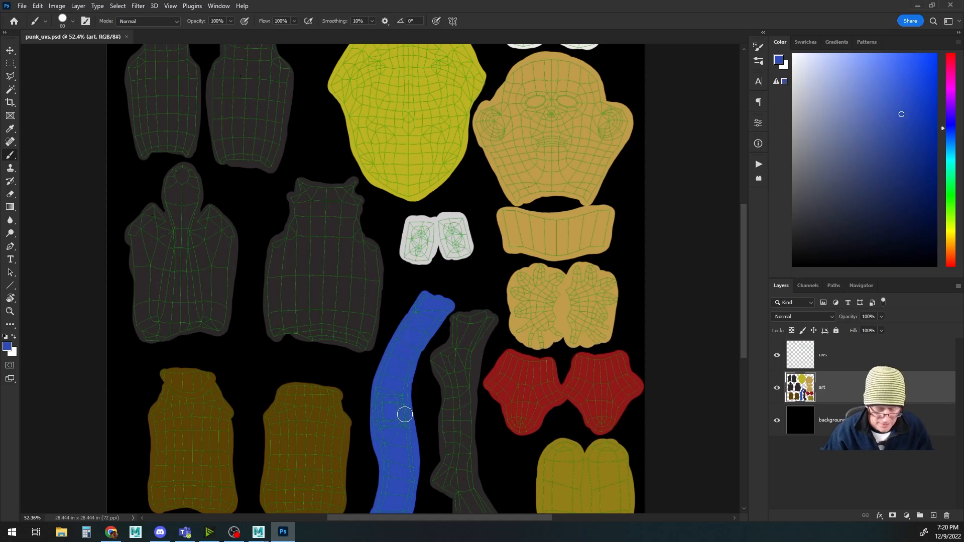
scroll(405, 414, "up", 8)
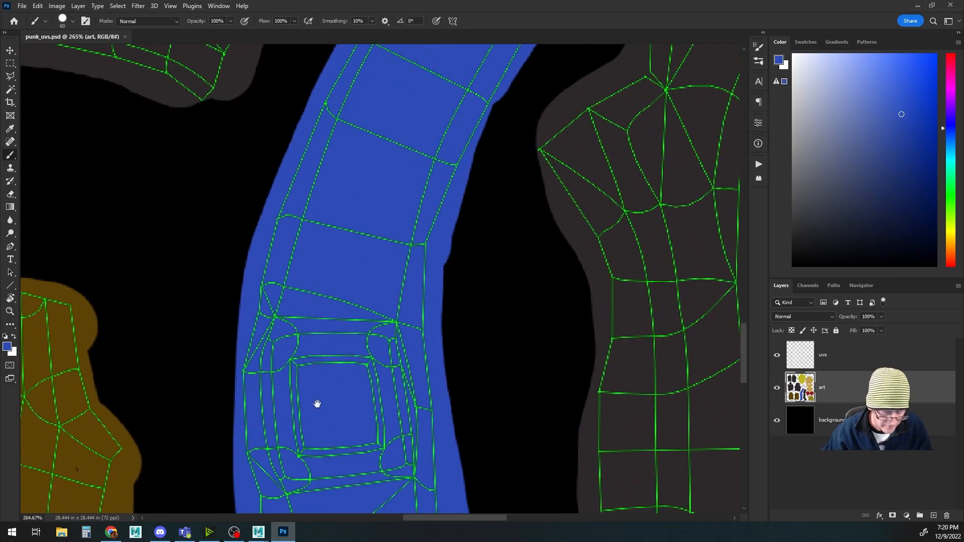
left_click_drag(315, 406, 355, 338)
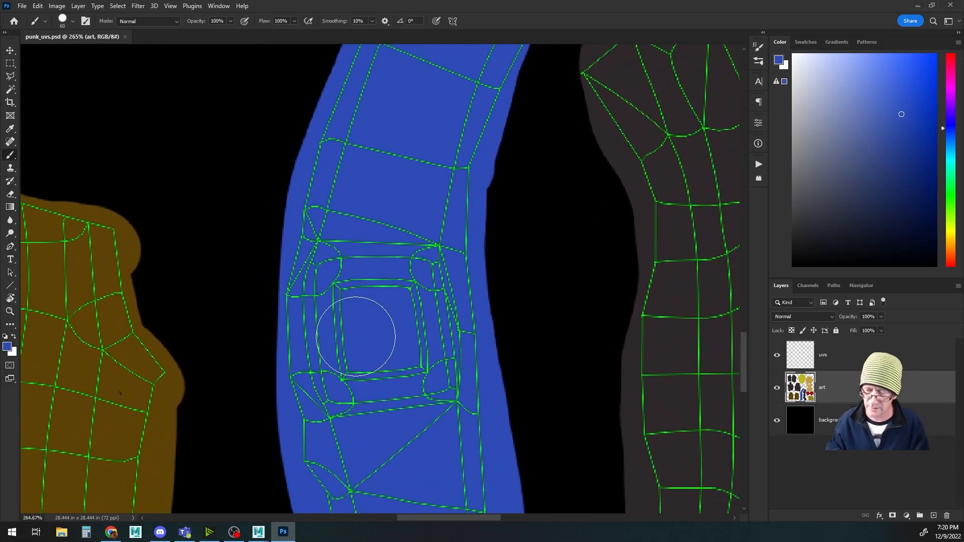
mouse_move(815, 77)
left_mouse_down()
mouse_move(800, 62)
mouse_move(812, 109)
left_mouse_up()
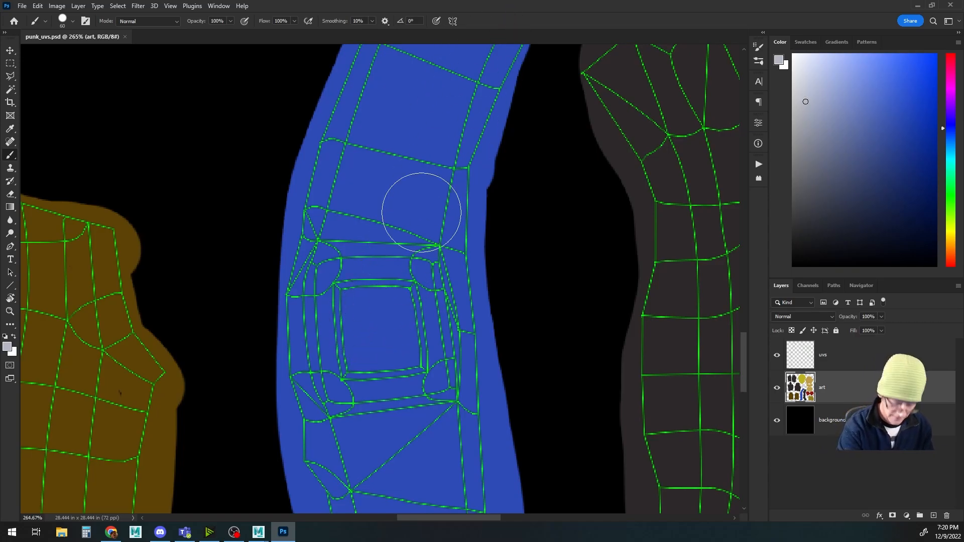
key("bracketleft")
key("bracketleft")
key("bracketleft")
key("bracketleft")
key("bracketleft")
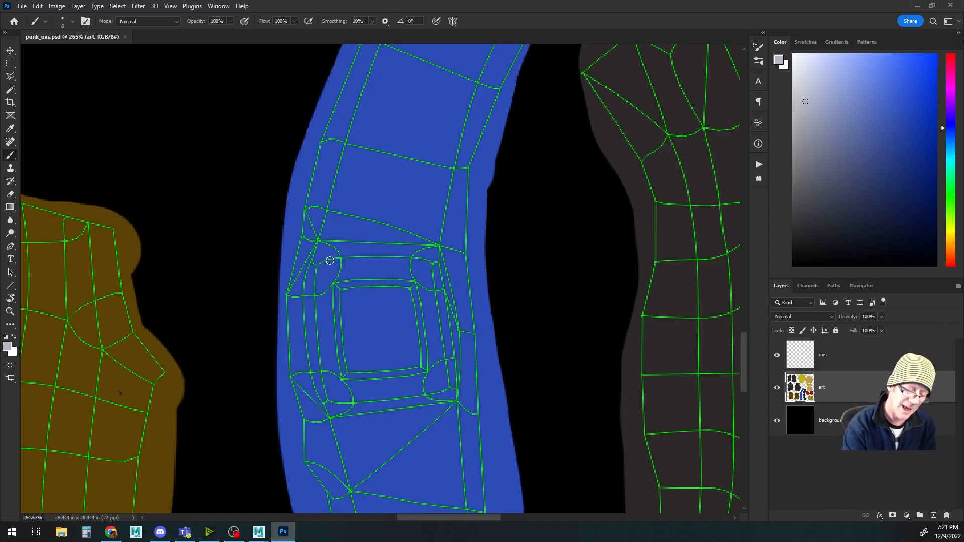
Paint a light grey outline along the outer sides and lower edge of the belt buckle's UV frame
left_click_drag(316, 248, 318, 250)
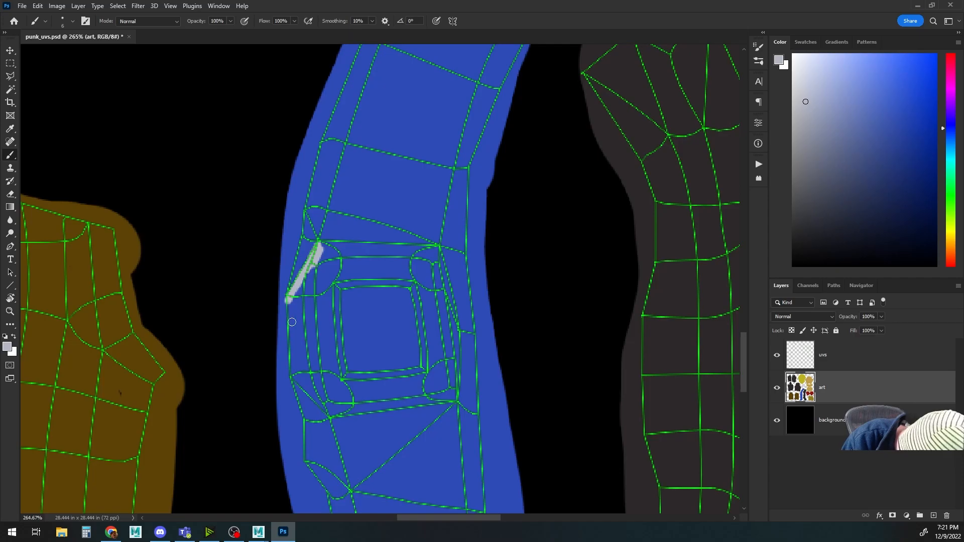
left_click_drag(295, 375, 303, 383)
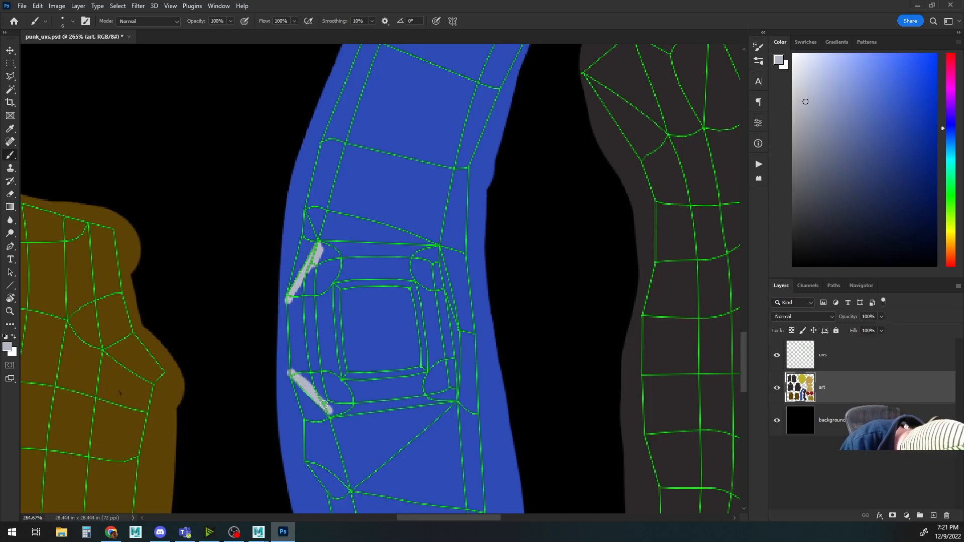
mouse_move(436, 253)
left_mouse_down()
mouse_move(440, 256)
mouse_move(454, 348)
left_mouse_up()
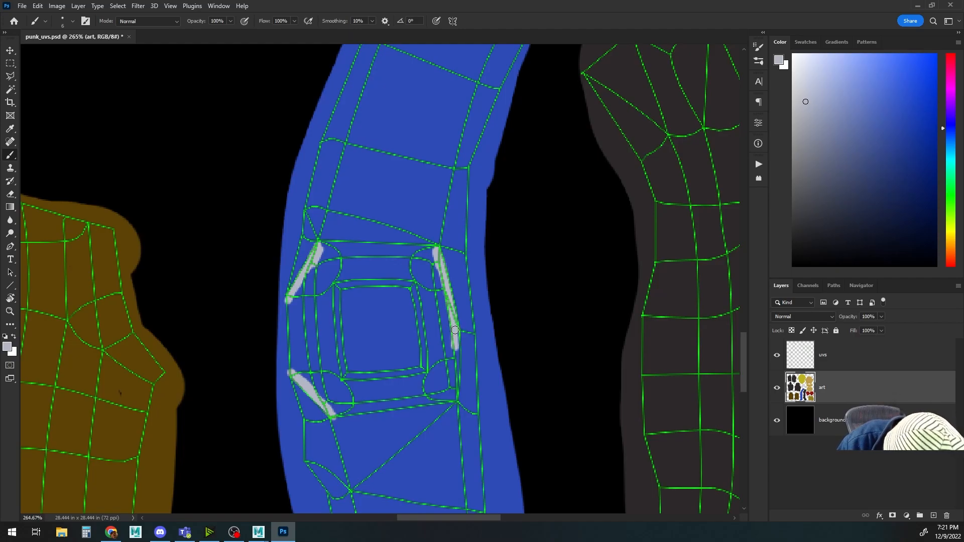
left_click_drag(456, 351, 456, 398)
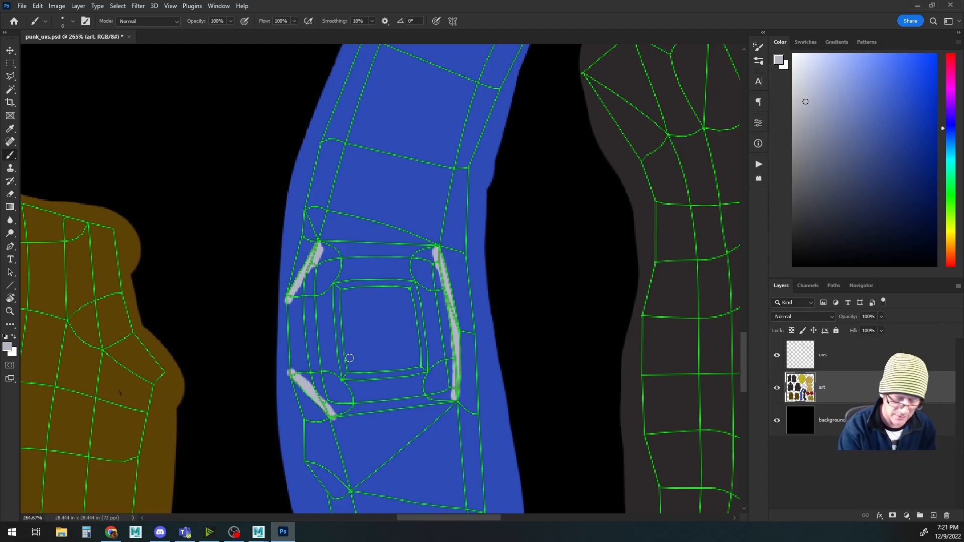
left_click_drag(337, 414, 449, 398)
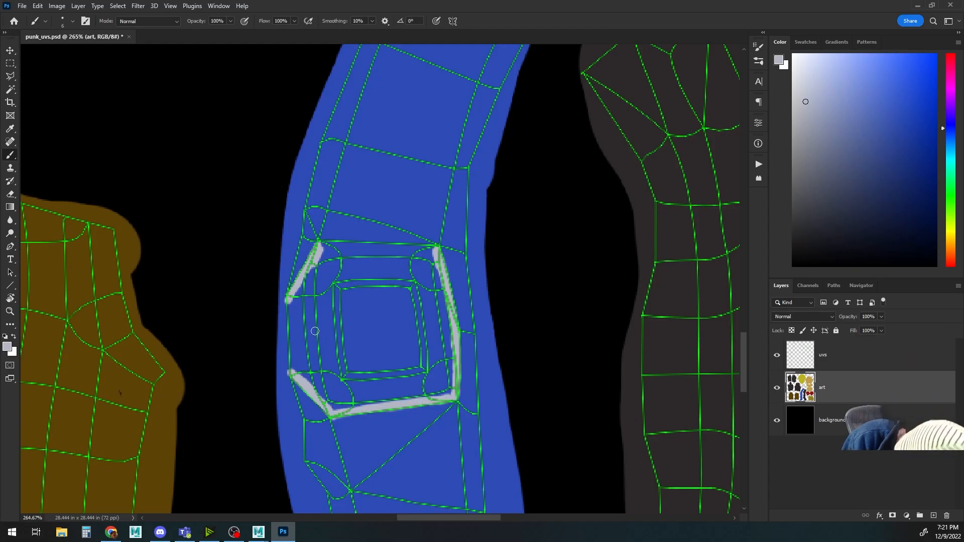
left_click_drag(291, 302, 294, 372)
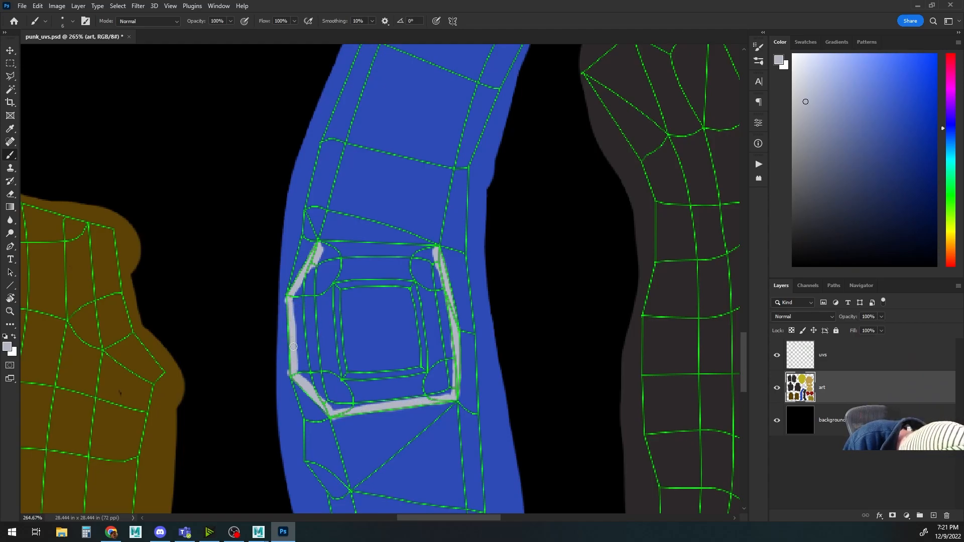
Paint a light grey outline around the square inner opening of the buckle frame
left_click_drag(336, 290, 346, 376)
left_click_drag(414, 282, 425, 366)
left_click_drag(345, 286, 399, 282)
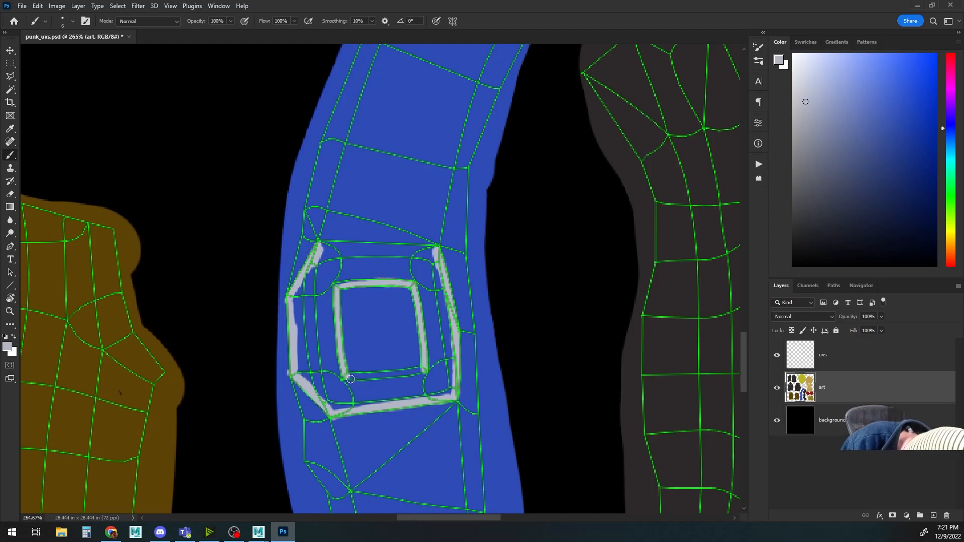
left_click_drag(355, 376, 419, 371)
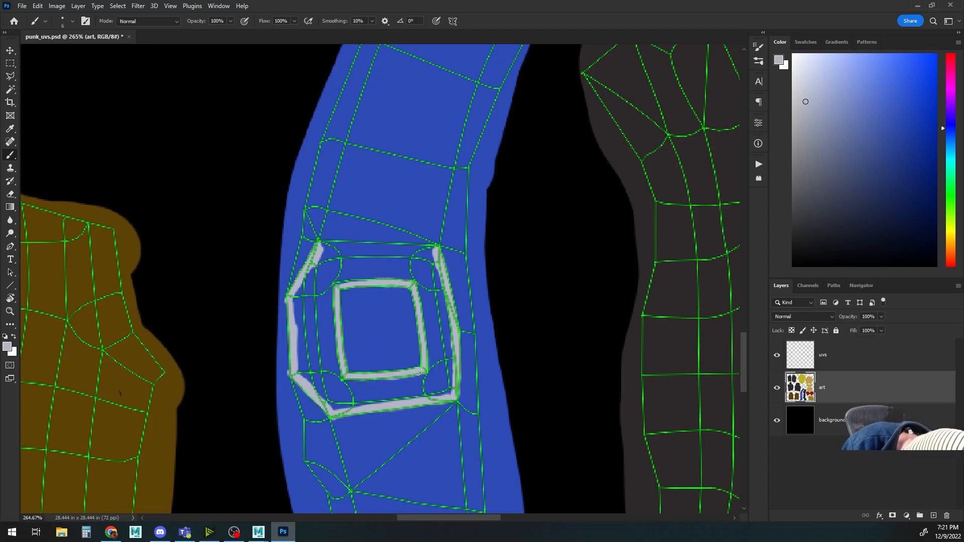
Thicken the light grey paint around the buckle's inner opening and paint along the frame's upper edge
left_click_drag(330, 277, 329, 321)
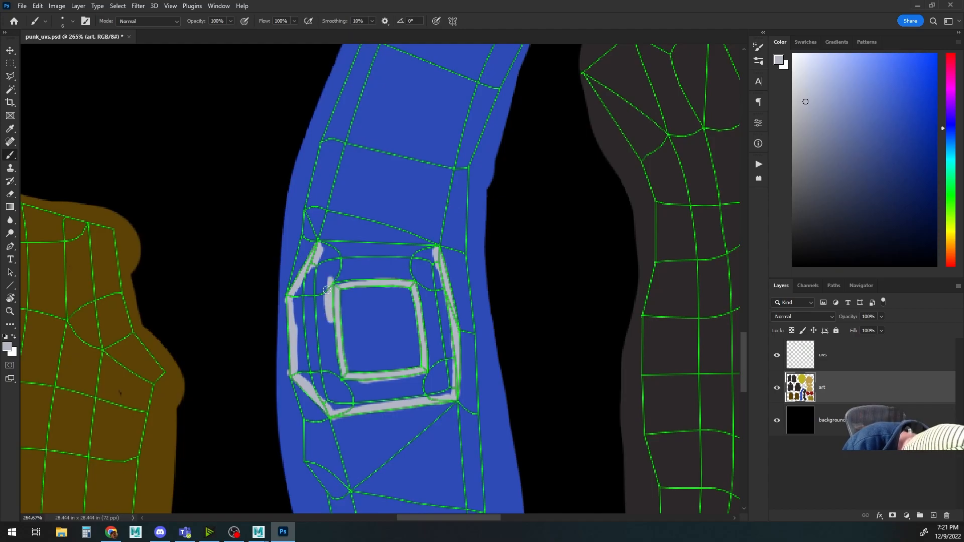
left_click_drag(326, 270, 325, 333)
key("bracketright")
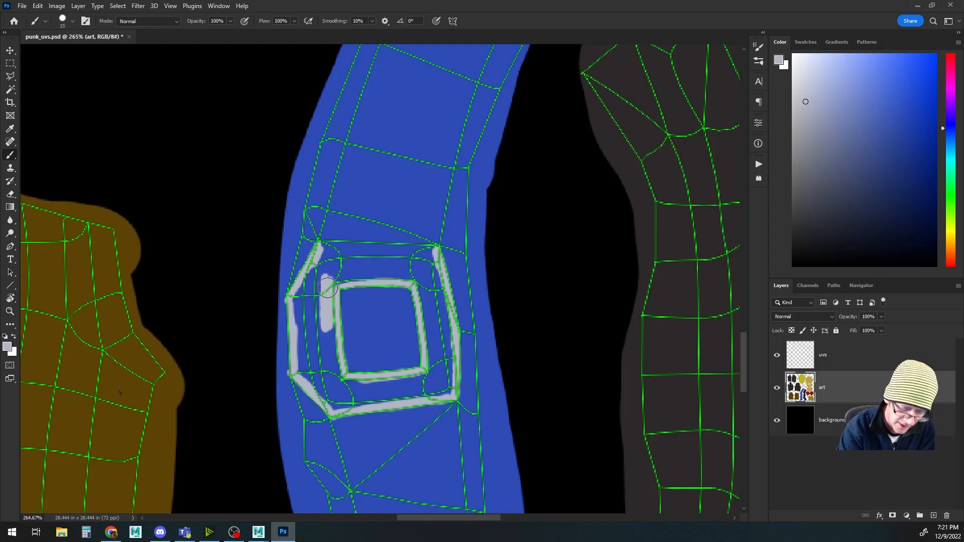
mouse_move(327, 300)
left_mouse_down()
mouse_move(327, 353)
mouse_move(330, 315)
left_mouse_up()
key("bracketleft")
left_click_drag(333, 353, 335, 384)
mouse_move(329, 276)
left_mouse_down()
mouse_move(379, 271)
mouse_move(393, 273)
mouse_move(362, 277)
mouse_move(422, 282)
mouse_move(426, 369)
left_mouse_up()
mouse_move(341, 382)
left_mouse_down()
mouse_move(429, 377)
mouse_move(340, 377)
left_mouse_up()
mouse_move(315, 278)
left_mouse_down()
mouse_move(351, 253)
mouse_move(326, 250)
mouse_move(430, 252)
left_mouse_up()
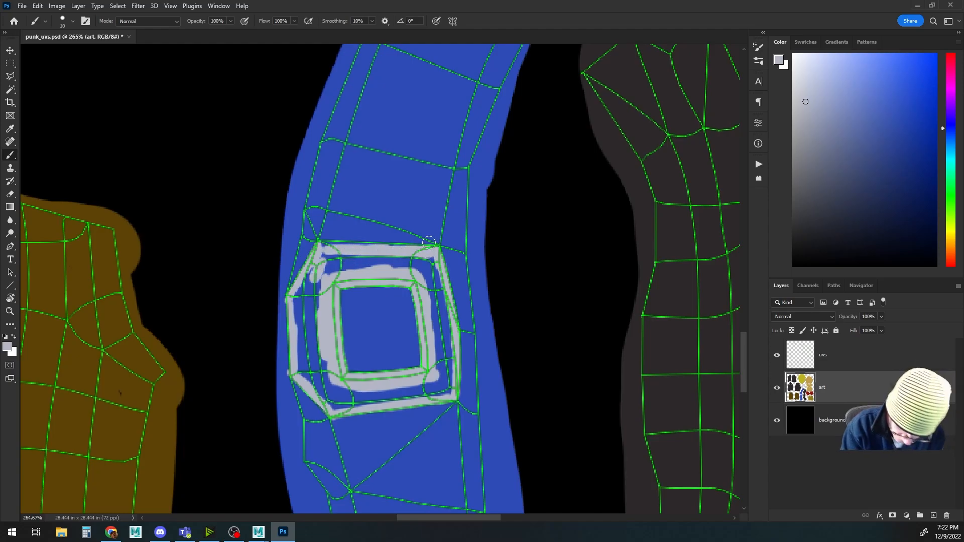
Fill the rest of the buckle frame with light grey, leaving the centre panel blue, and save the file
key("bracketleft")
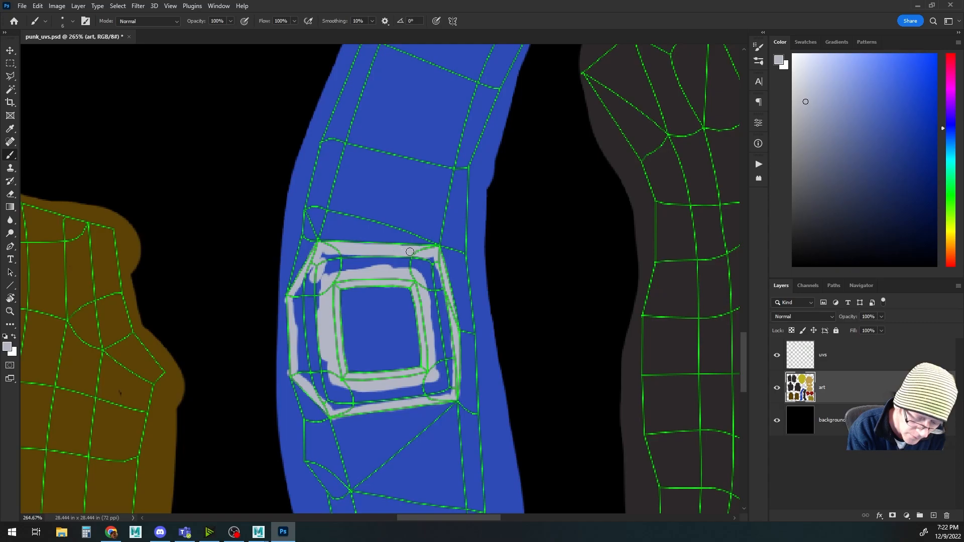
mouse_move(412, 253)
left_mouse_down()
mouse_move(318, 256)
mouse_move(358, 275)
mouse_move(344, 257)
mouse_move(322, 259)
mouse_move(298, 302)
mouse_move(298, 292)
mouse_move(302, 367)
mouse_move(304, 319)
mouse_move(315, 338)
mouse_move(297, 308)
mouse_move(313, 323)
mouse_move(325, 380)
mouse_move(299, 376)
mouse_move(335, 405)
mouse_move(366, 398)
mouse_move(336, 389)
mouse_move(336, 407)
mouse_move(390, 395)
mouse_move(437, 294)
mouse_move(425, 266)
mouse_move(437, 289)
mouse_move(438, 342)
mouse_move(446, 308)
mouse_move(449, 335)
mouse_move(426, 394)
mouse_move(450, 374)
mouse_move(447, 391)
mouse_move(434, 276)
mouse_move(412, 264)
mouse_move(326, 266)
mouse_move(354, 264)
left_mouse_up()
key("bracketright")
key("bracketright")
key("bracketright")
key("bracketright")
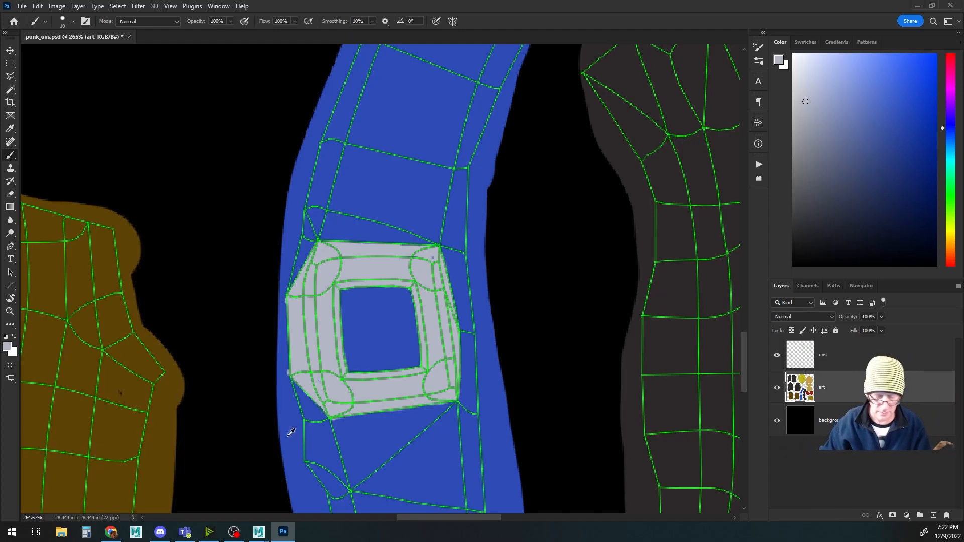
scroll(403, 334, "down", 3)
scroll(403, 334, "down", 3)
left_click_drag(446, 288, 440, 319)
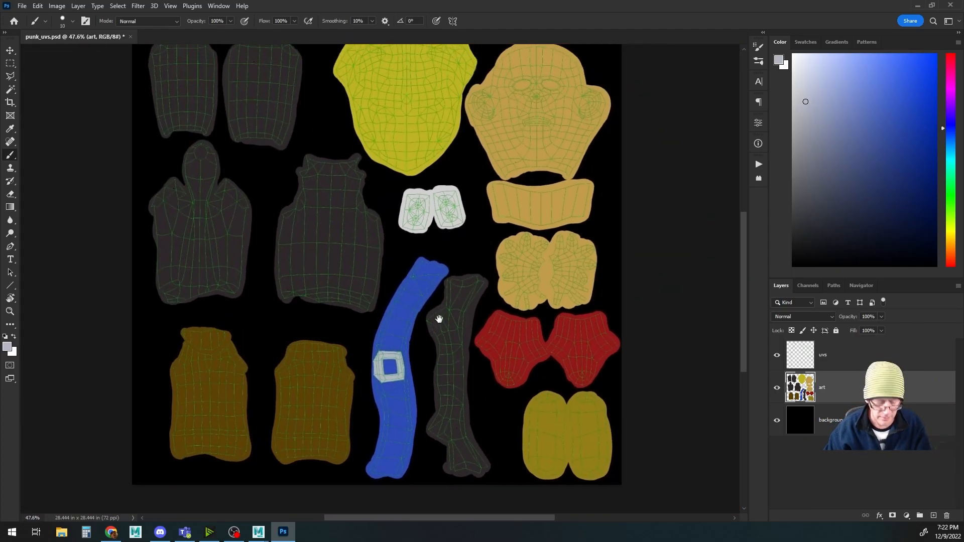
Switch to Maya, move the UV Editor off the buckle, show the smooth preview and deselect the model in object mode
mouse_move(259, 532)
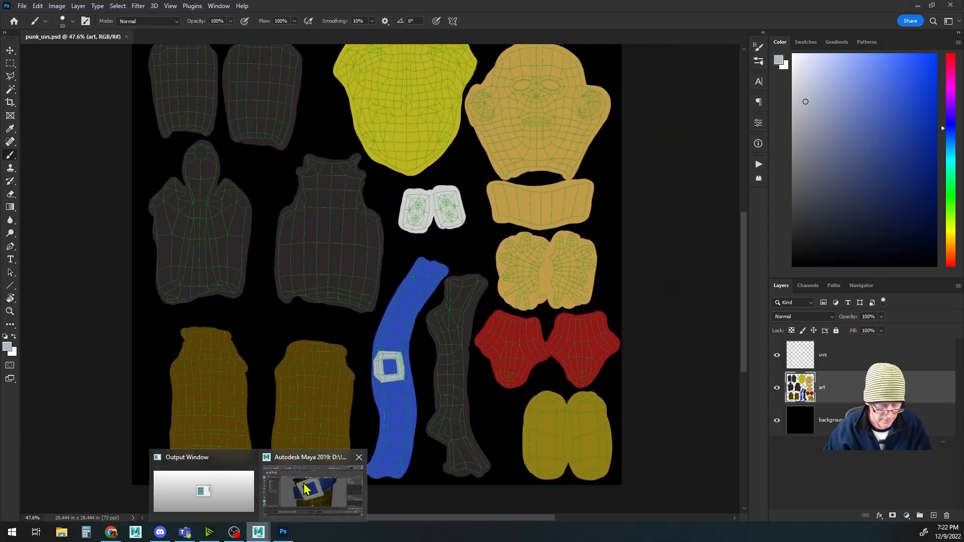
left_click(331, 482)
left_click_drag(472, 151, 429, 396)
left_click_drag(386, 251, 423, 246, "alt")
key("3")
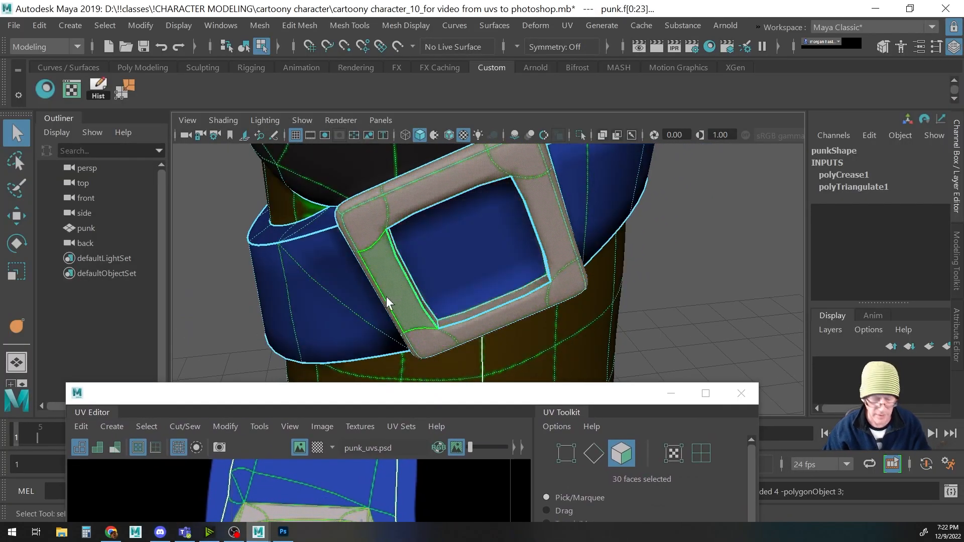
left_click(210, 264)
key("F8")
left_click(210, 267)
Examine the painted belt buckle on the model close up, including its inner edge
scroll(431, 276, "down", 5)
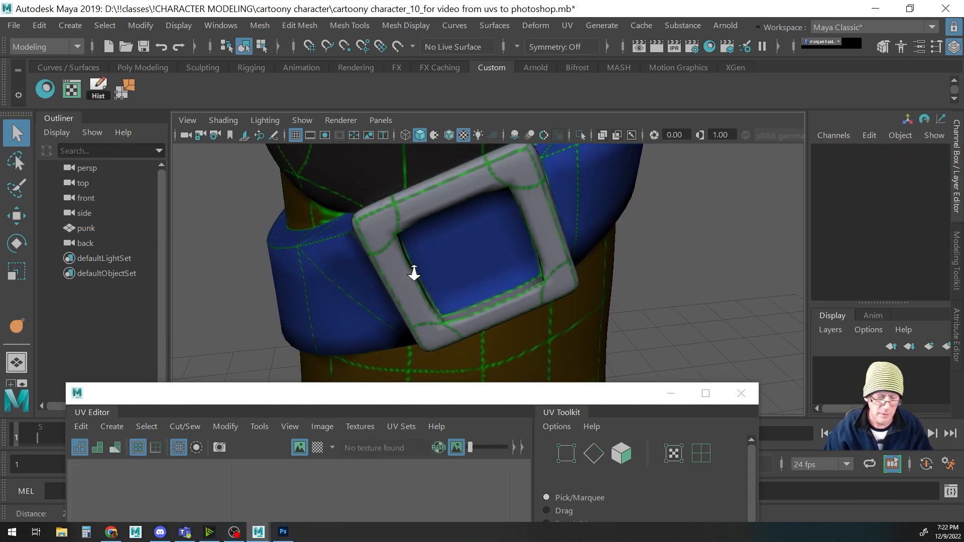
scroll(429, 267, "down", 3)
left_click_drag(327, 264, 609, 260, "alt")
left_click_drag(370, 279, 650, 283, "alt")
left_click_drag(482, 296, 547, 267, "alt")
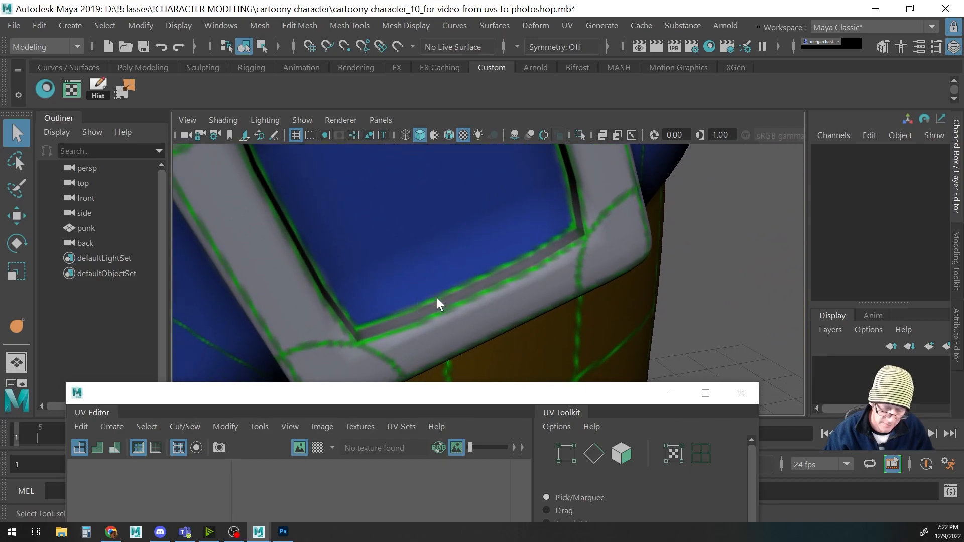
Switch to Photoshop, hide the uvs layer and save punk_uvs.psd
left_click(282, 532)
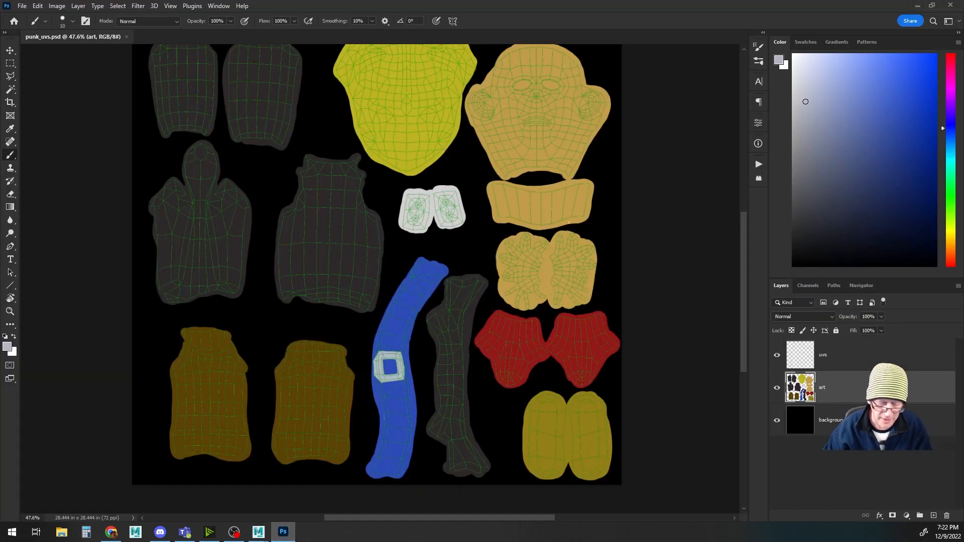
left_click(778, 356)
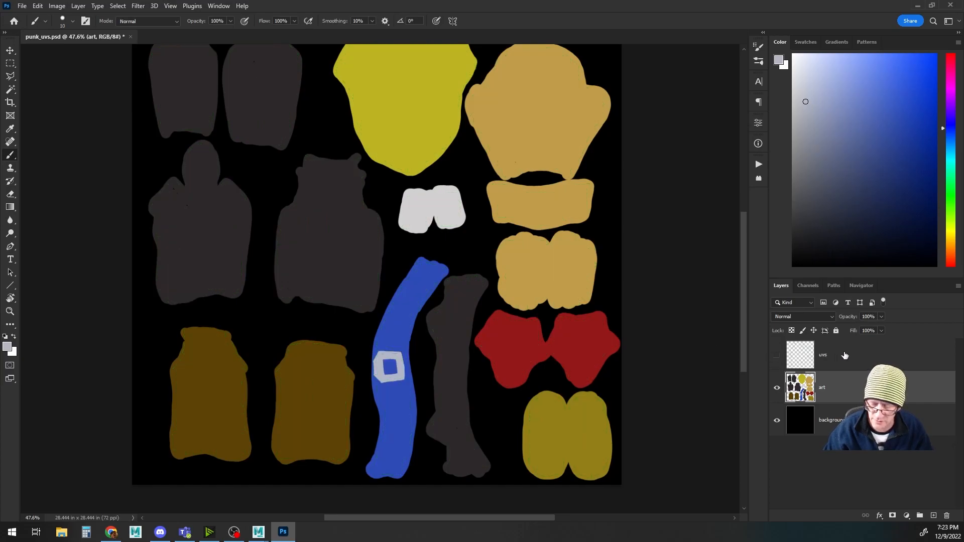
key("ctrl+s")
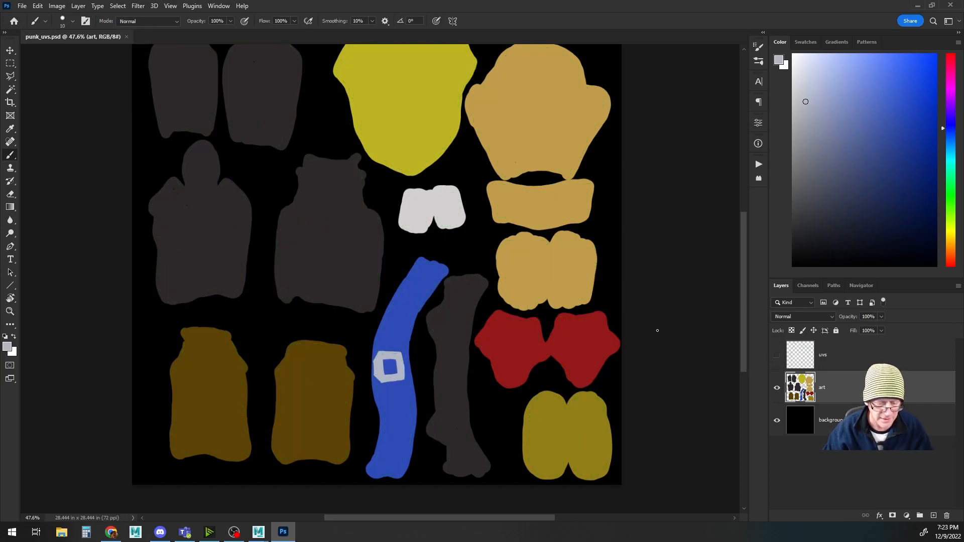
Switch to Maya and examine the texture without UV lines on the belt buckle, head and jacket
mouse_move(259, 532)
left_click(309, 490)
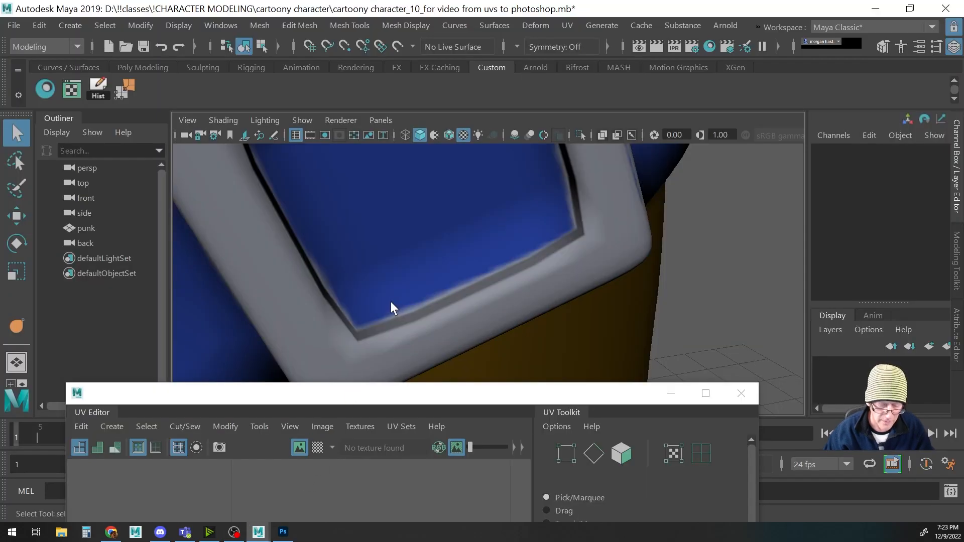
left_click_drag(420, 398, 427, 448)
scroll(421, 321, "down", 3)
left_click_drag(384, 297, 176, 282)
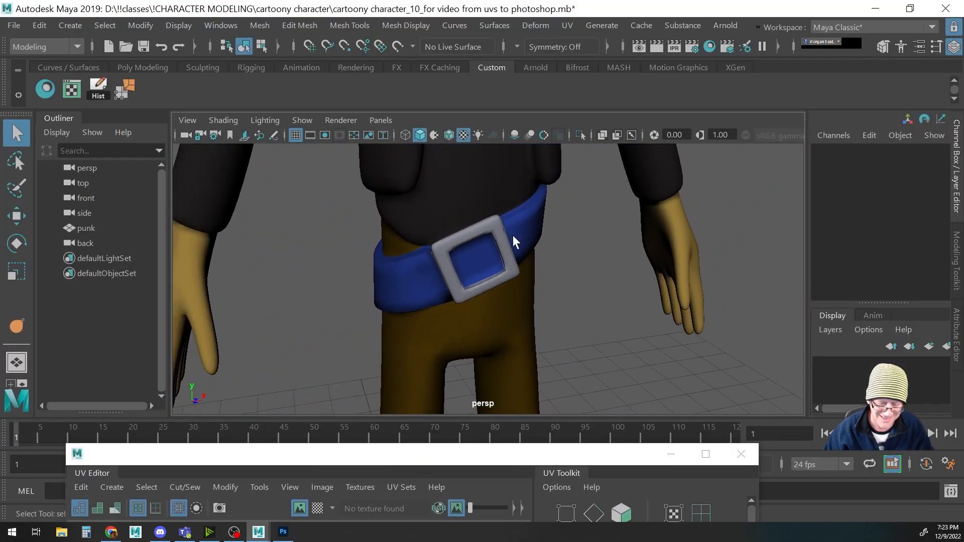
left_click_drag(512, 245, 506, 348)
left_click_drag(568, 295, 353, 271)
left_click_drag(521, 239, 481, 289)
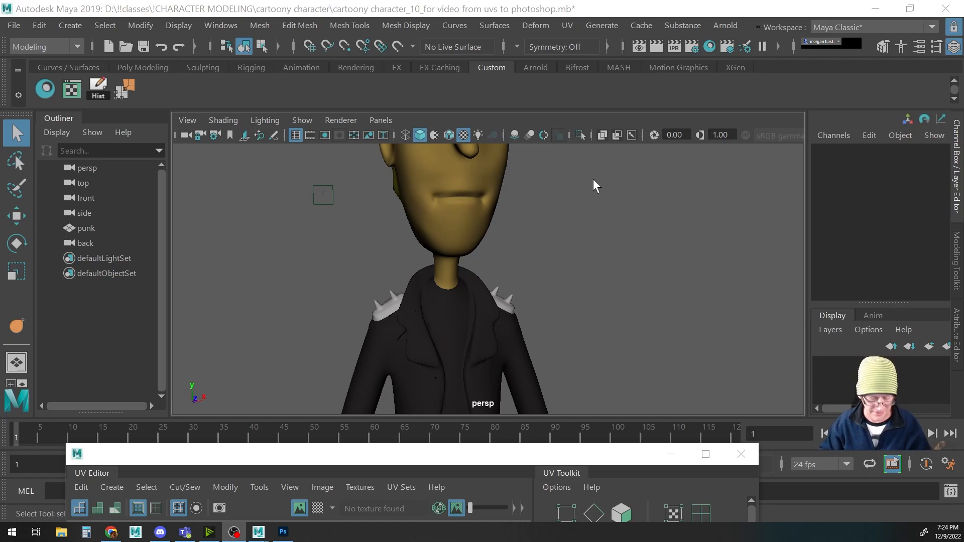
left_click_drag(463, 307, 484, 215)
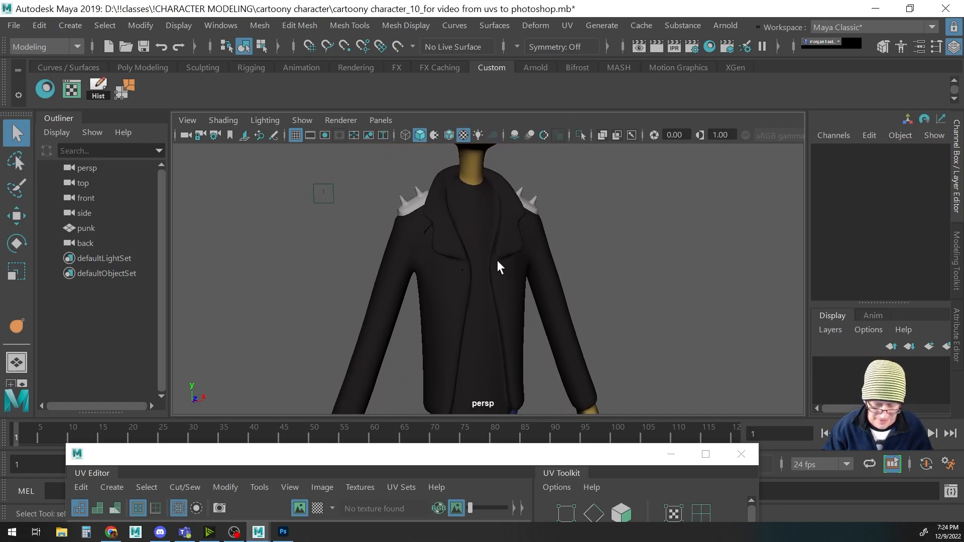
left_click_drag(497, 260, 490, 228)
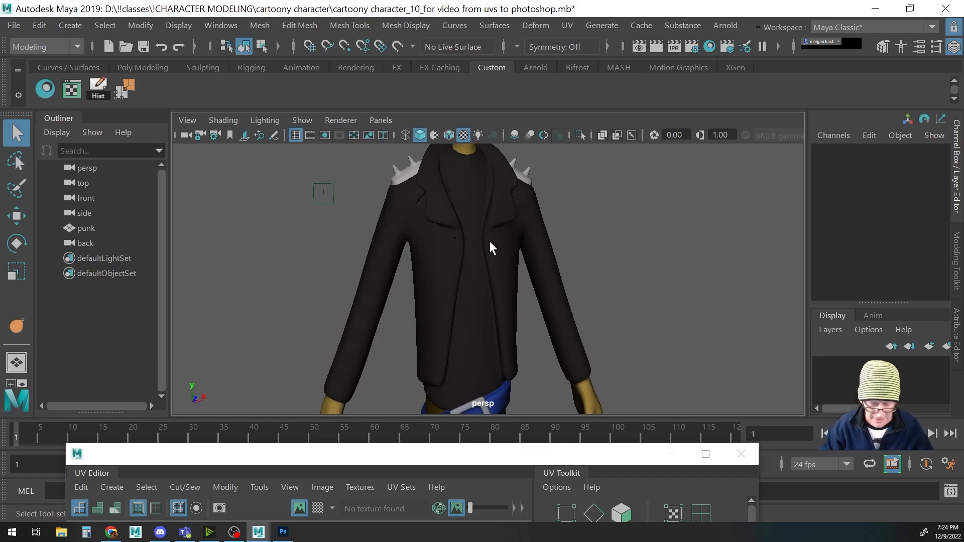
In face mode, select the first shirt faces between the jacket hem and the belt at the character's waist
left_click_drag(495, 253, 505, 230)
key("F8")
left_click(480, 251)
left_click_drag(475, 347, 536, 331)
left_click(491, 337)
left_click(509, 337, "shift")
left_click(523, 336, "shift")
Add the remaining visible shirt faces below the jacket hem to the selection, working around to the front
left_click_drag(550, 341, 385, 327)
left_click(480, 346, "shift")
left_click(498, 345, "shift")
left_click_drag(520, 347, 465, 345)
left_click(466, 343, "shift")
left_click(477, 342, "shift")
left_click(486, 342, "shift")
left_click(492, 339, "shift")
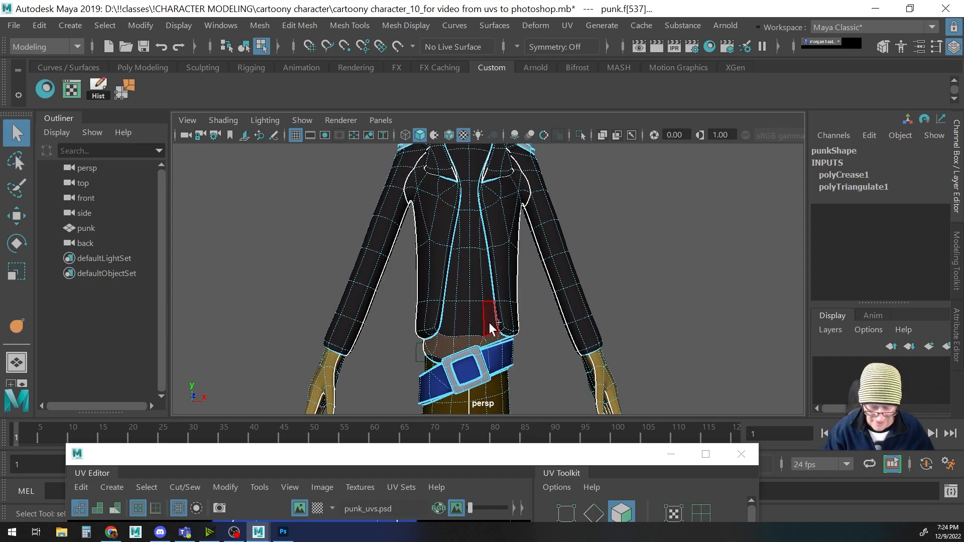
Add the shirt faces in the jacket's front opening to the selection, from the waist up to the chest
left_click(466, 322, "shift")
left_click(448, 319, "shift")
left_click(453, 287, "shift")
left_click(461, 286, "shift")
left_click(473, 287, "shift")
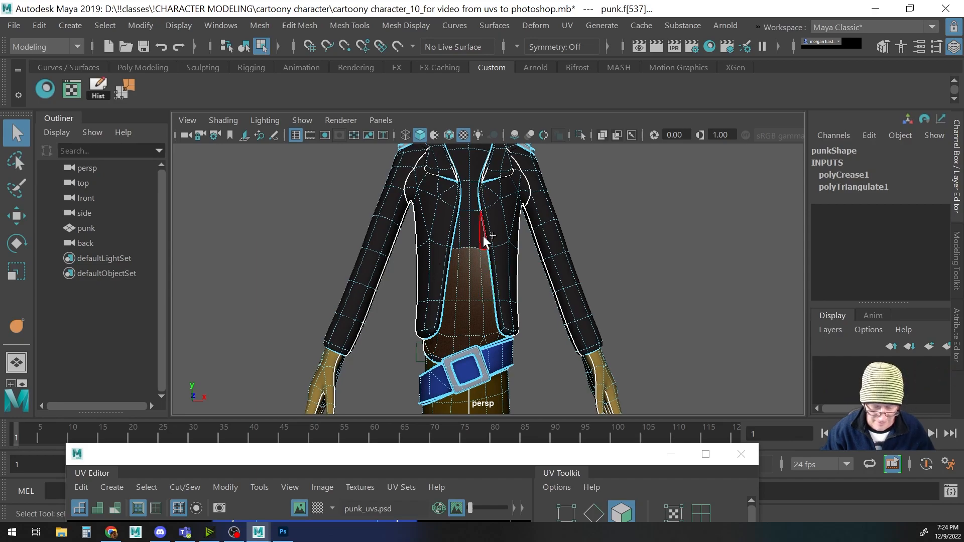
left_click(458, 237, "shift")
left_click(468, 205, "shift")
left_click(471, 202, "shift")
left_click(462, 172, "shift")
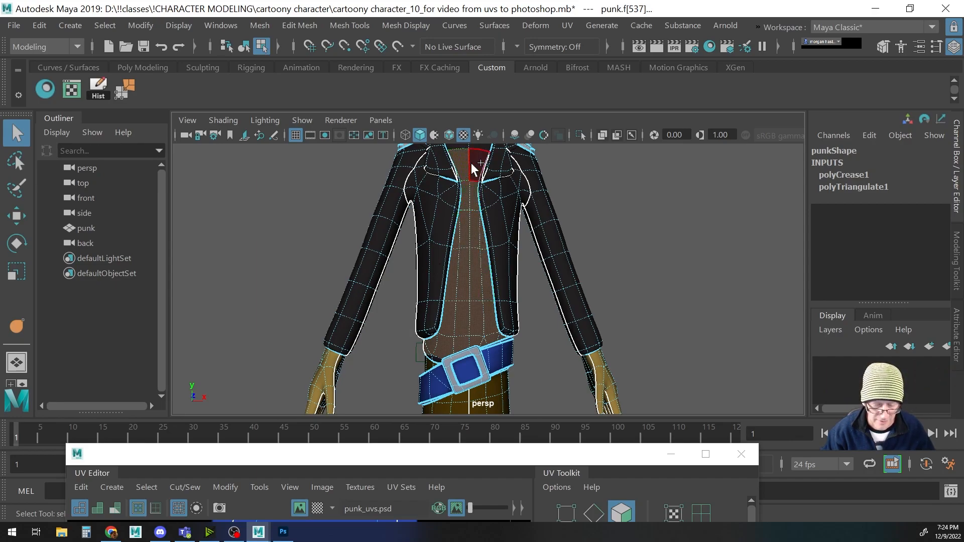
Add the shirt faces around the neck opening and the remaining faces between jacket hem and belt to the selection
left_click_drag(498, 227, 595, 296)
left_click(461, 276, "shift")
left_click(477, 273, "shift")
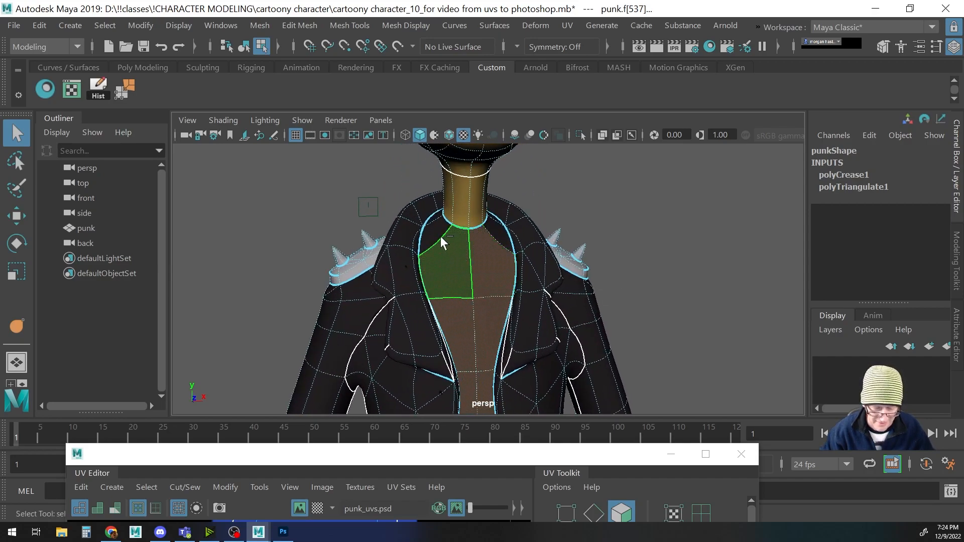
left_click_drag(497, 236, 475, 278)
left_click_drag(406, 272, 495, 300)
left_click_drag(422, 287, 739, 309)
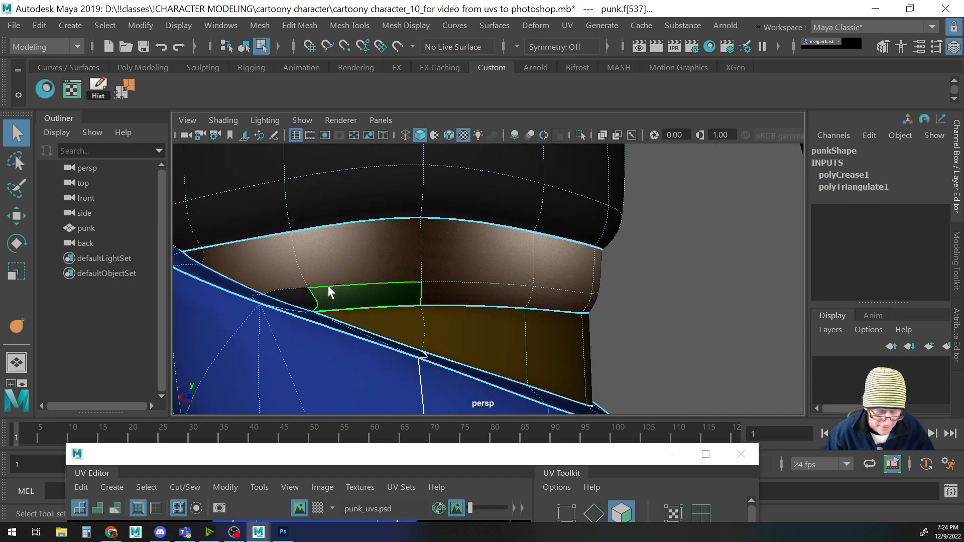
left_click_drag(589, 302, 506, 347)
key("f")
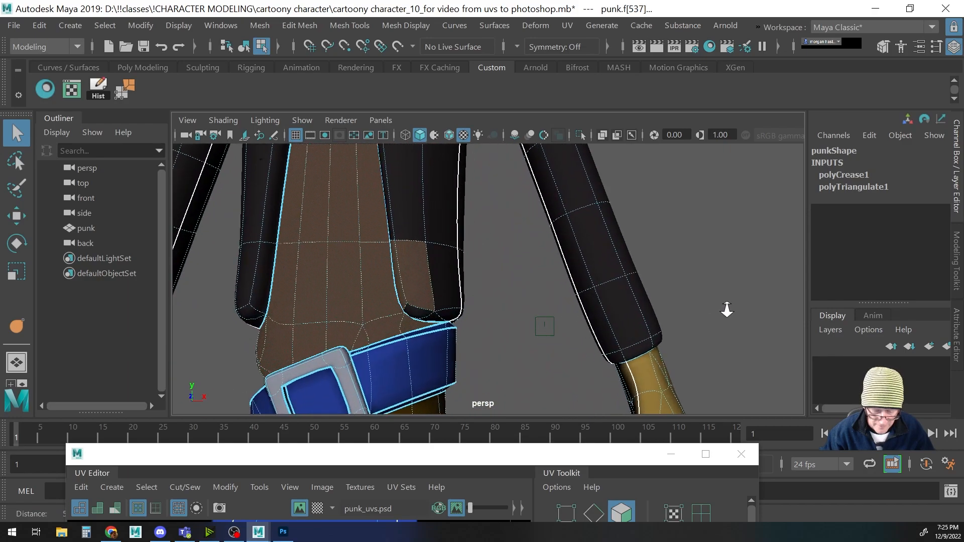
scroll(502, 292, "down", 10)
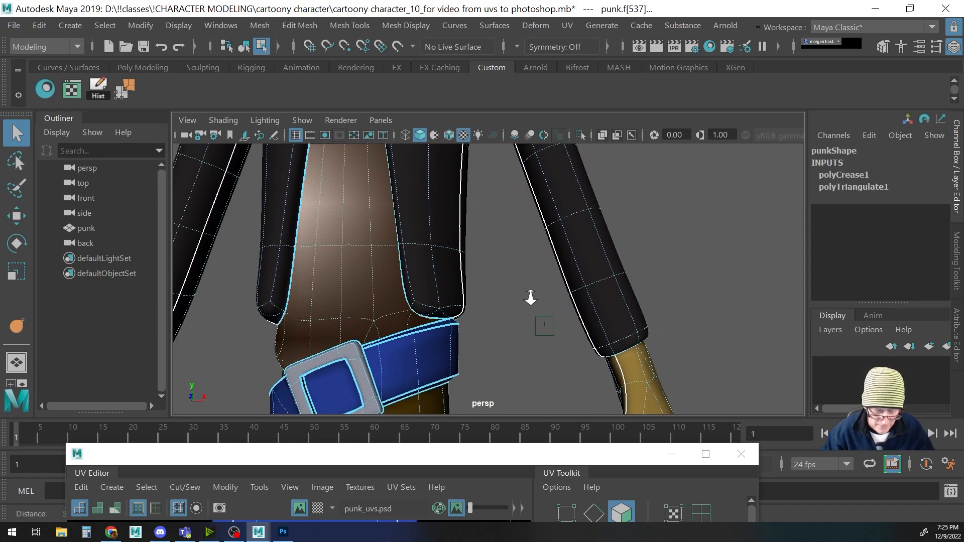
Examine where the selected shirt faces lie on the jacket shells in the UV Editor
left_click_drag(448, 455, 497, 152)
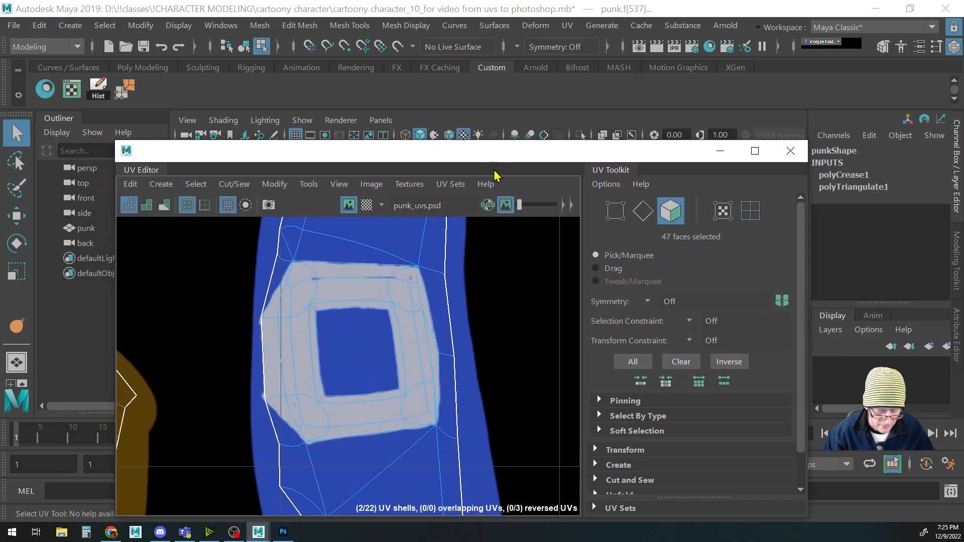
scroll(183, 322, "down", 8)
left_click_drag(337, 272, 580, 371)
left_click_drag(351, 369, 266, 351)
left_click_drag(397, 150, 458, 452)
Switch to edge mode and select the border edges between shirt and jacket down one side of the jacket's front opening
scroll(355, 308, "up", 5)
left_click_drag(463, 317, 485, 299)
scroll(495, 294, "down", 5)
left_click_drag(555, 244, 553, 327)
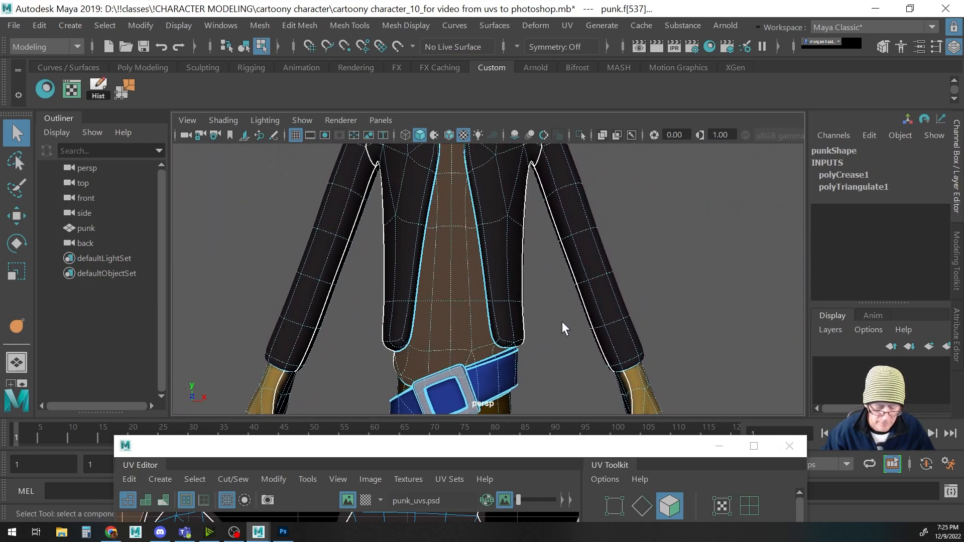
scroll(555, 333, "down", 5)
scroll(491, 318, "up", 6)
left_click_drag(583, 287, 390, 310)
scroll(389, 310, "up", 6)
key("F10")
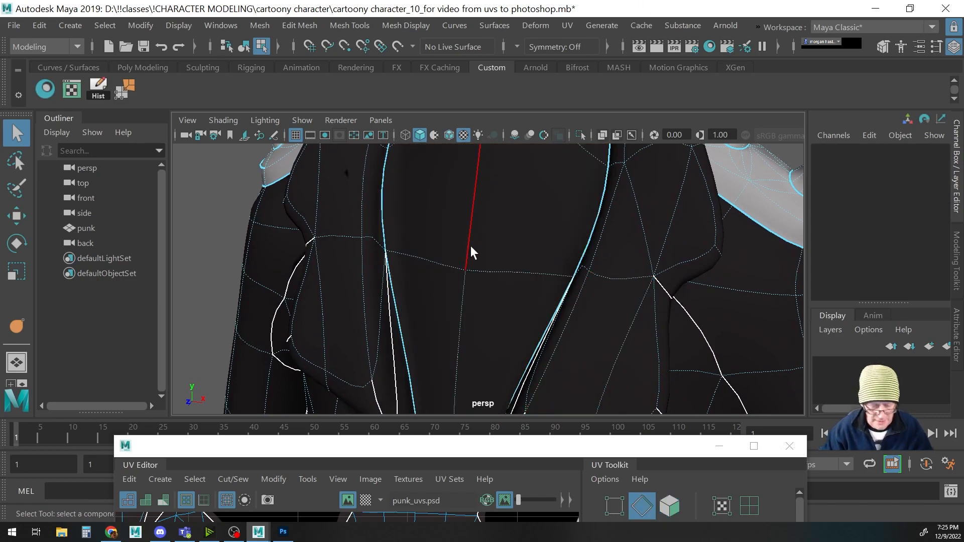
scroll(586, 234, "down", 5)
left_click(484, 297)
left_click_drag(506, 294, 491, 239)
left_click(484, 237, "shift")
left_click_drag(493, 325, 533, 208)
left_click(472, 275, "shift")
Add the edges where the shirt meets the jacket hem around the character's back to the selection
mouse_move(495, 265)
left_mouse_down()
mouse_move(559, 241)
mouse_move(443, 277)
mouse_move(525, 273)
mouse_move(560, 237)
mouse_move(590, 263)
mouse_move(498, 280)
left_mouse_up()
left_click(523, 276, "shift")
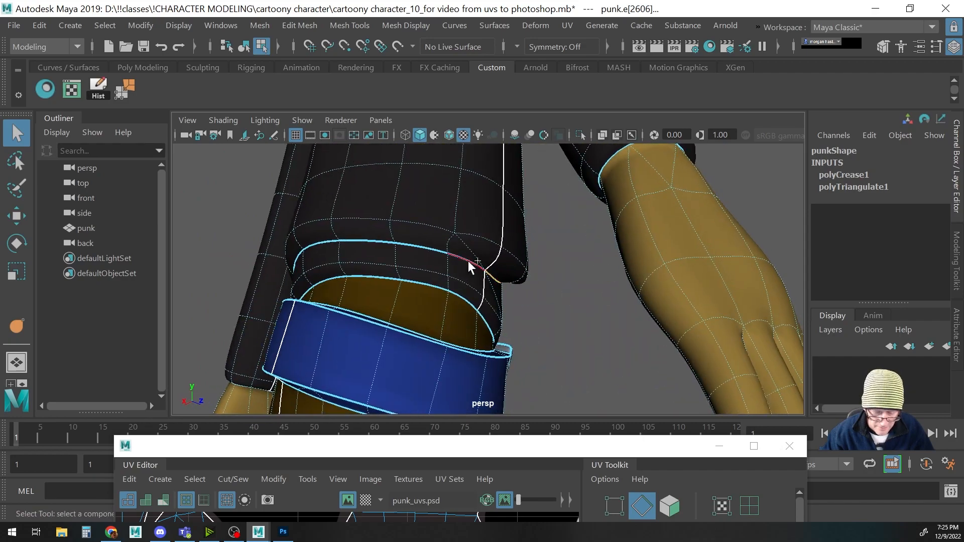
left_click_drag(323, 247, 346, 323)
left_click(327, 236, "shift")
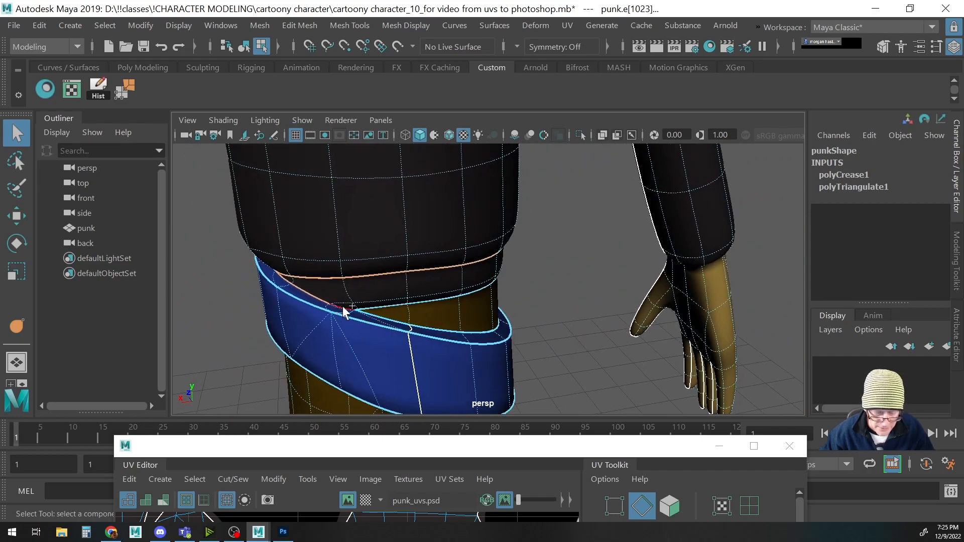
Add the shirt's lower border edges along the trousers and belt to the selection, working around the waist
left_click(371, 308, "shift")
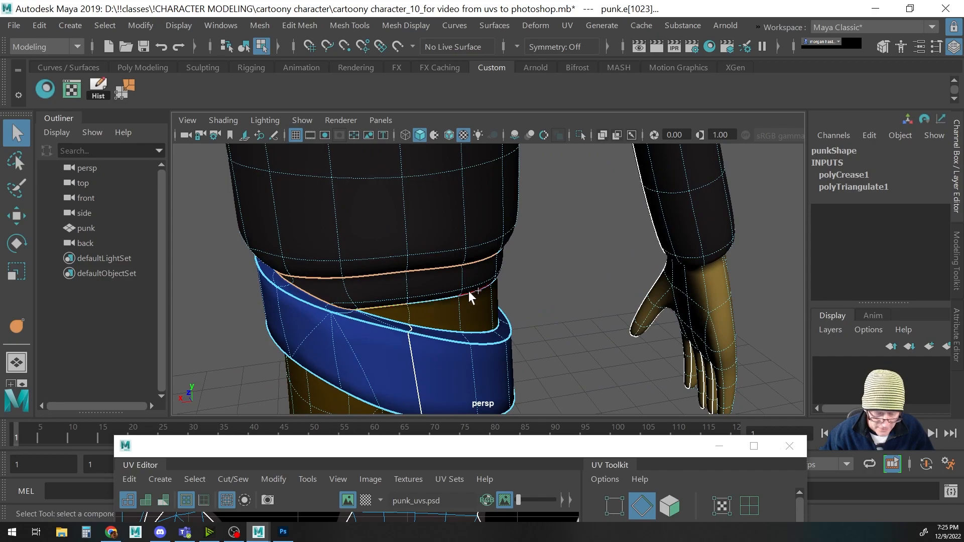
left_click_drag(445, 299, 519, 278)
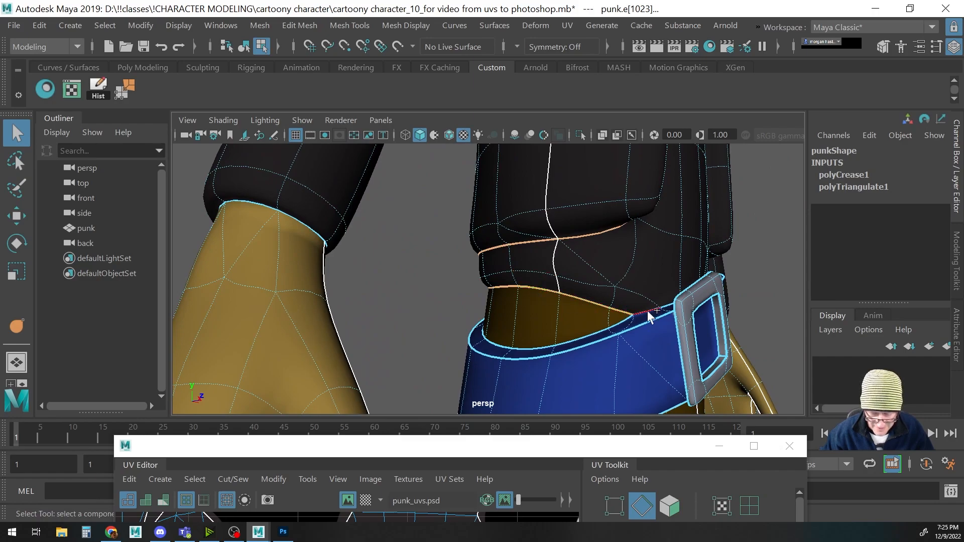
left_click_drag(665, 312, 465, 316)
left_click_drag(522, 291, 547, 303)
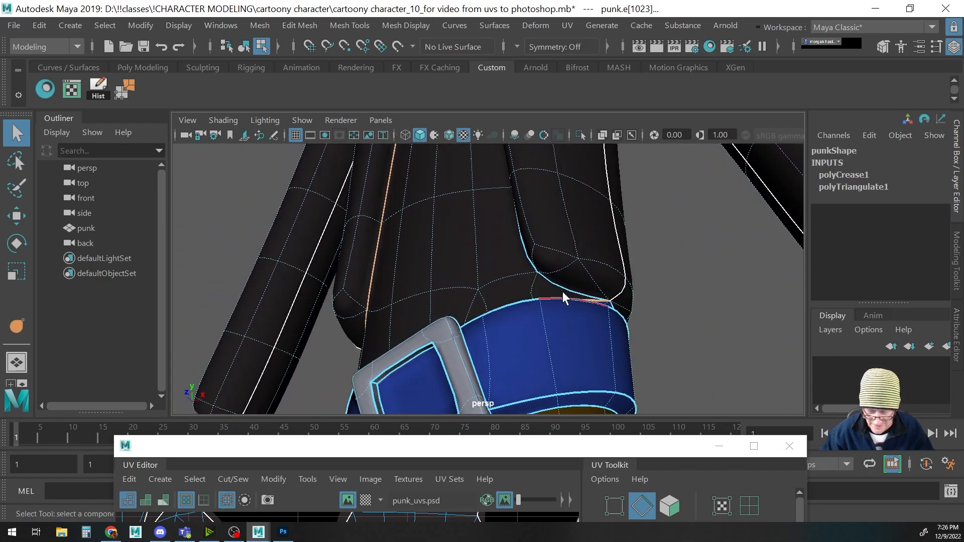
Add the border edges up the other side of the jacket's front opening, from the hem to the chest
left_click_drag(528, 262, 570, 315)
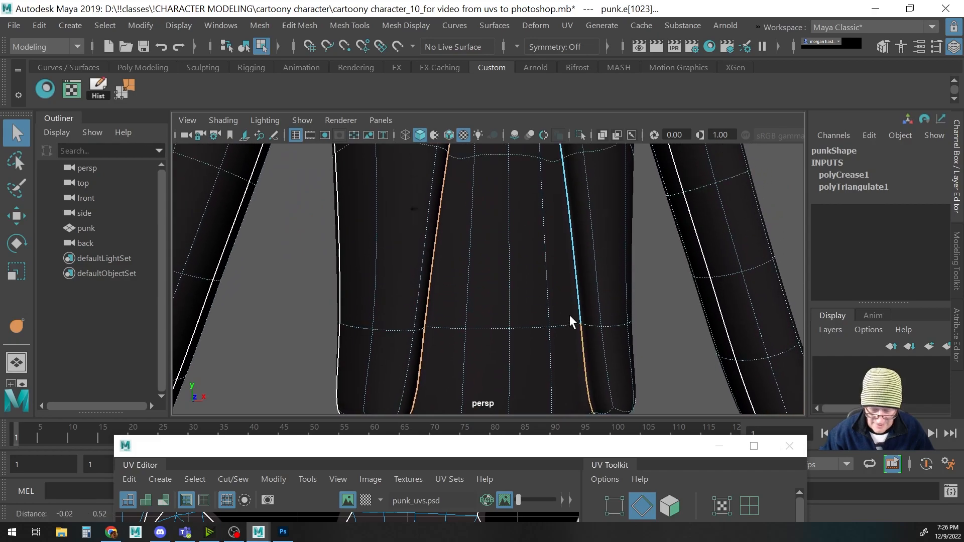
left_click(573, 275, "shift")
left_click_drag(541, 168, 534, 338)
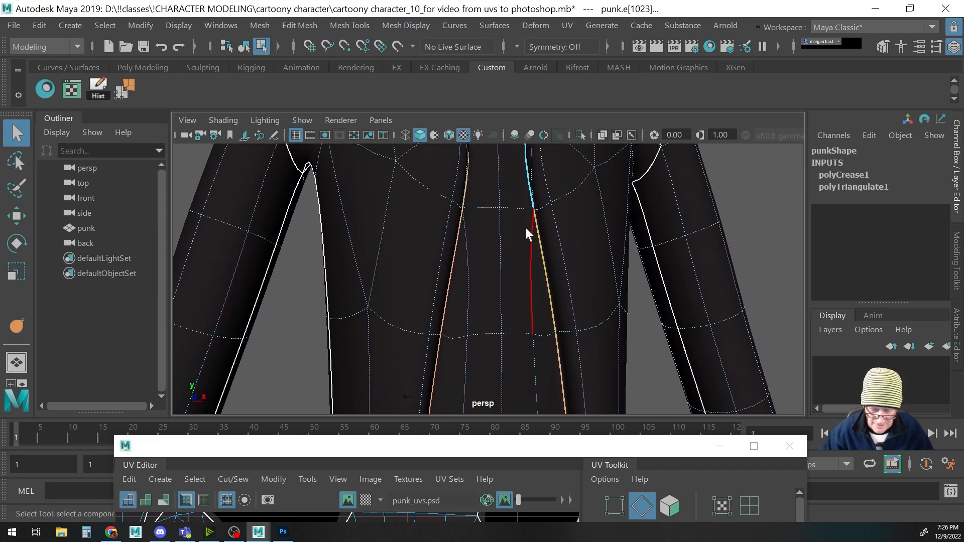
left_click_drag(528, 234, 527, 297)
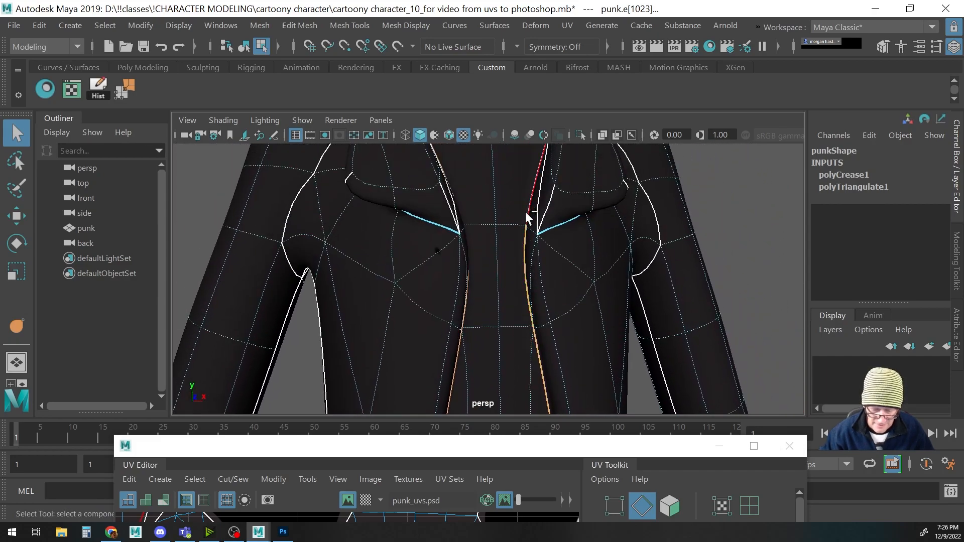
Complete the shirt's border selection with the edges along both sides of the collar around the neck
left_click_drag(527, 216, 583, 283)
left_click(576, 181, "shift")
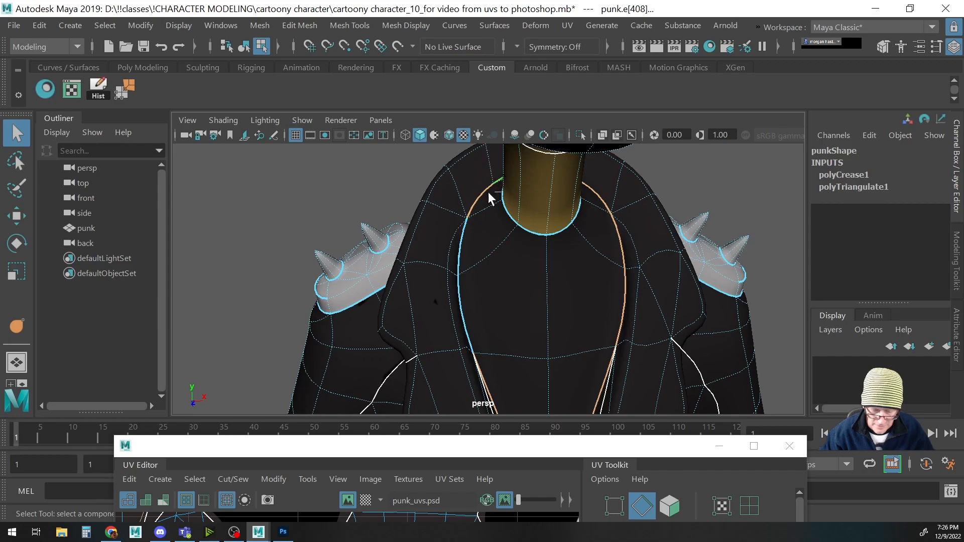
left_click(463, 237, "shift")
left_click(462, 309, "shift")
Cut the UVs along the selected shirt border edges and check the new seams on the jacket shells
left_click_drag(508, 342, 351, 244)
left_click_drag(307, 451, 303, 178)
left_click(230, 206)
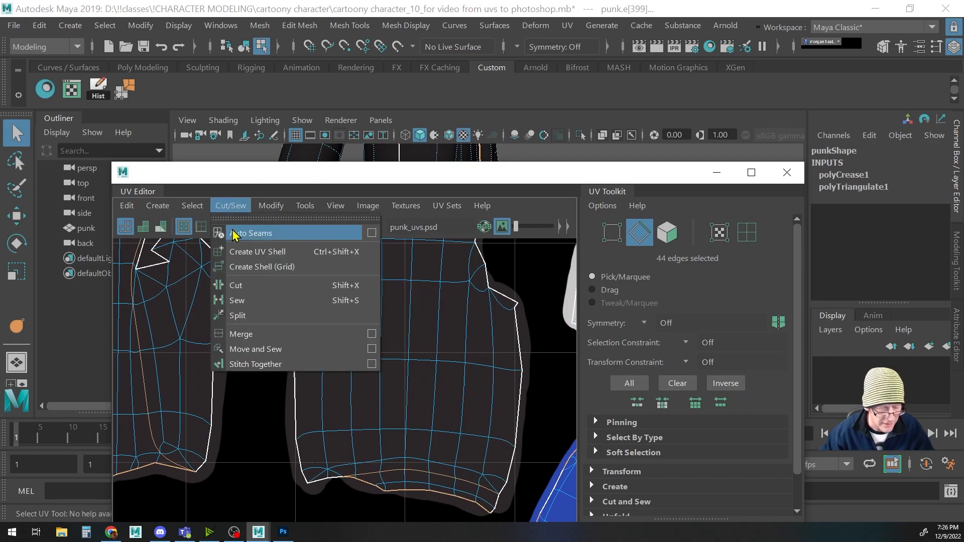
left_click(237, 285)
scroll(280, 306, "down", 2)
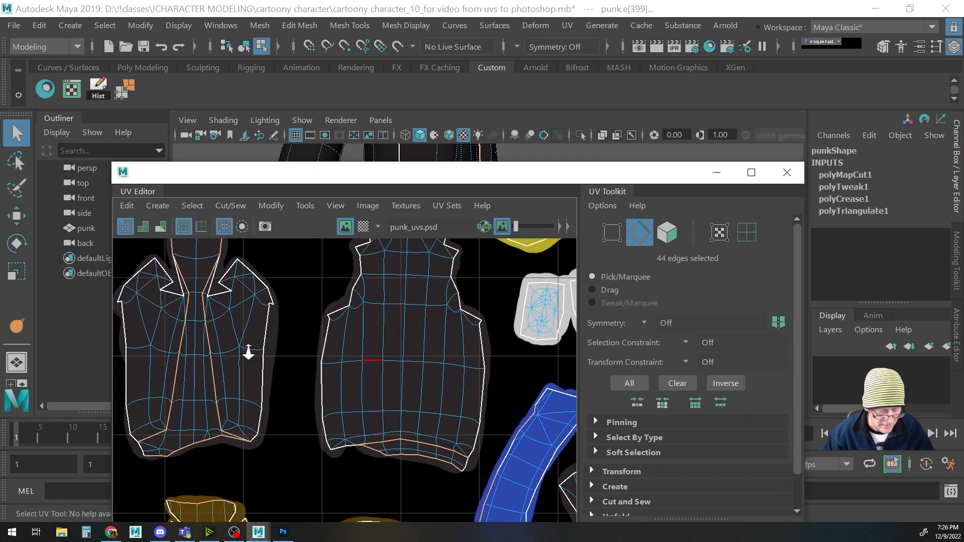
left_click(301, 366)
scroll(387, 376, "down", 1)
left_click_drag(327, 351, 380, 366)
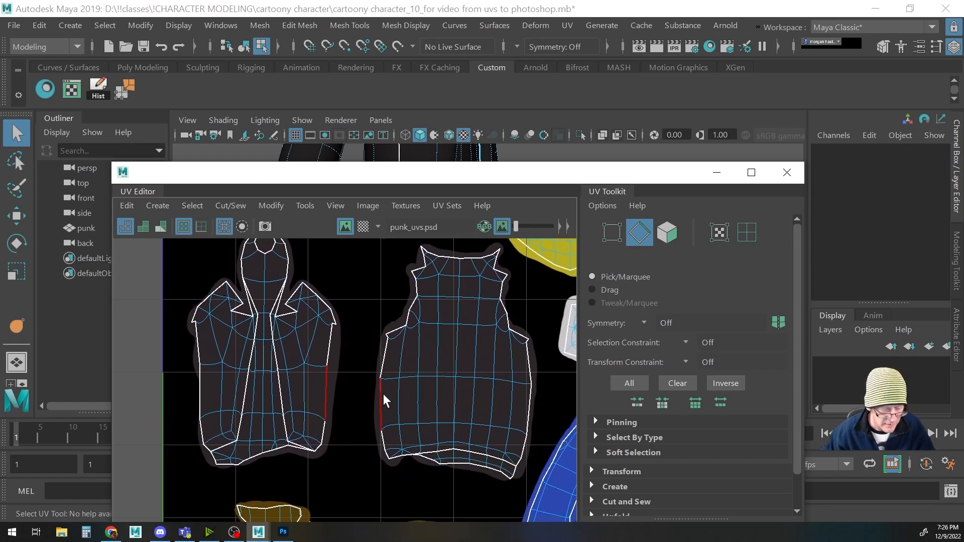
left_click(369, 210)
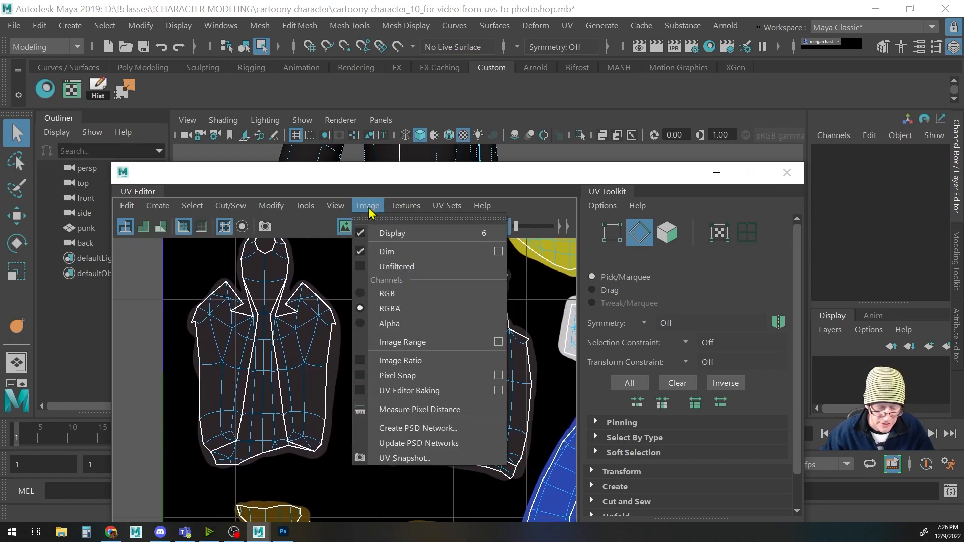
left_click(397, 458)
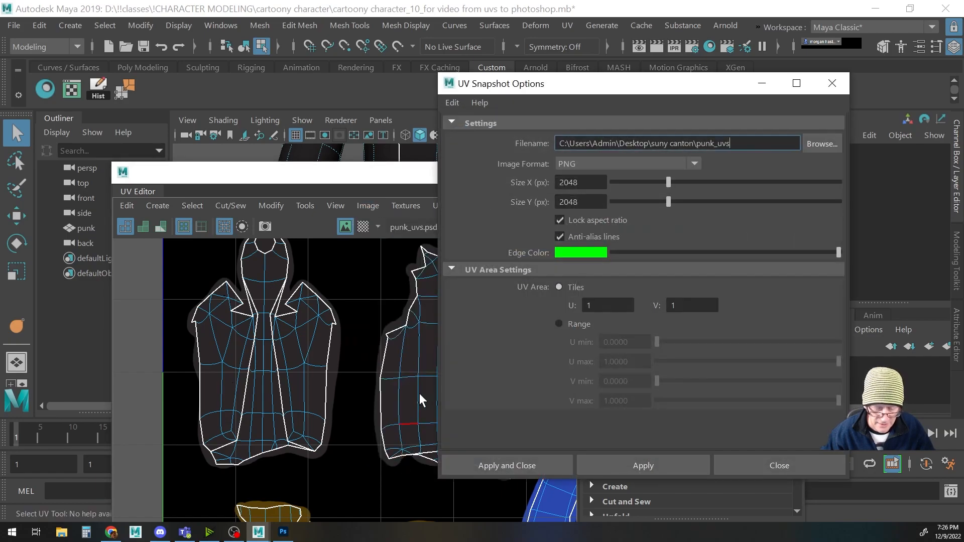
left_click(832, 83)
Frame the whole UV layout and select all the character's shells in UV shell mode
scroll(252, 339, "down", 5)
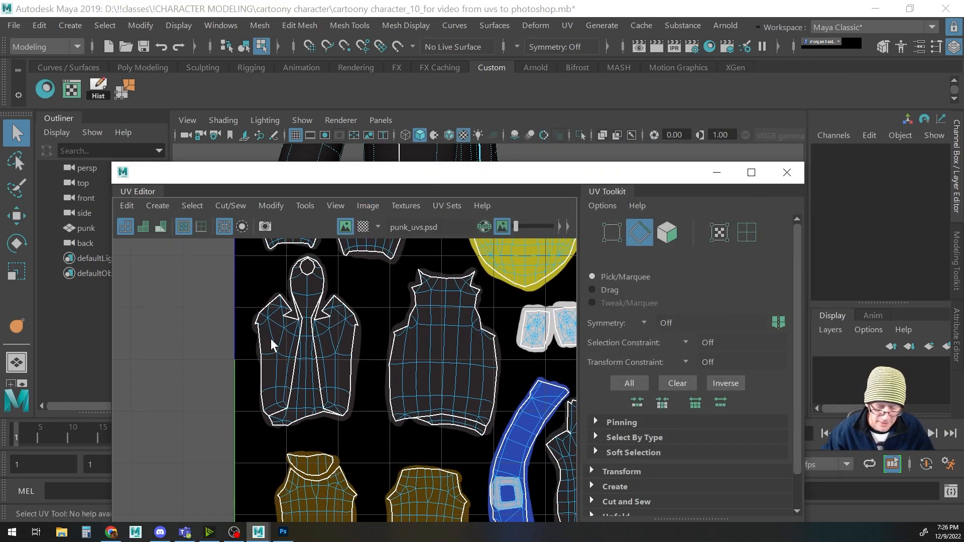
left_click_drag(443, 350, 376, 393)
scroll(384, 385, "down", 1)
left_click_drag(442, 444, 530, 509)
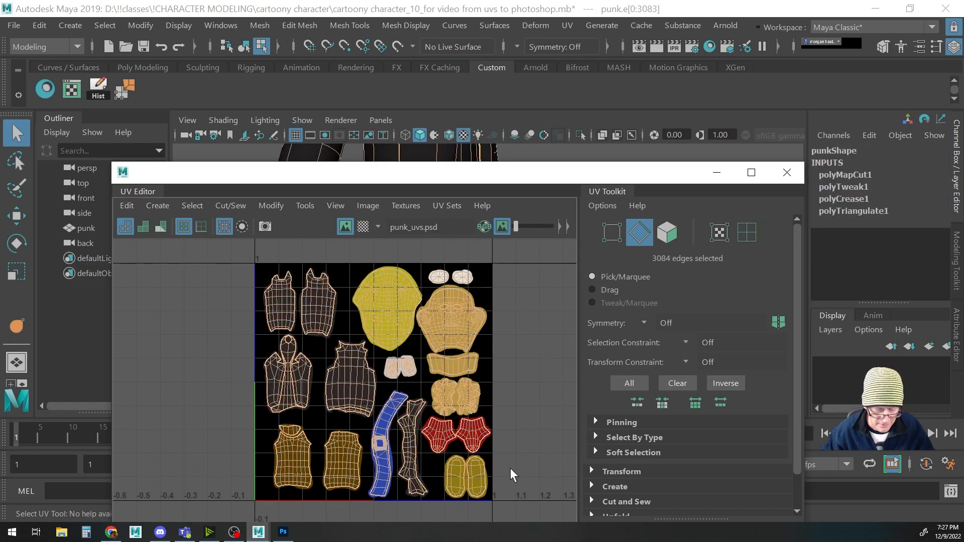
right_click(523, 325)
left_click(450, 300)
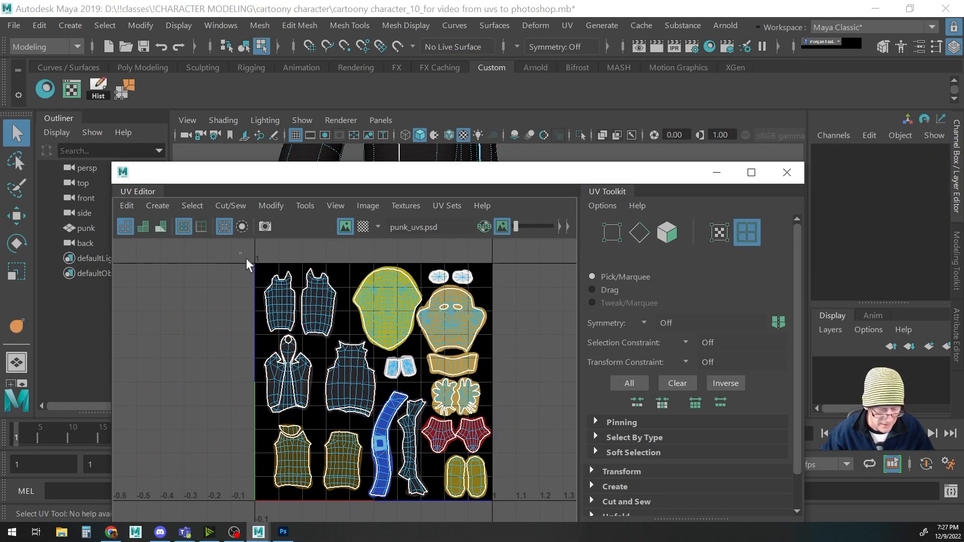
Export a 2048 x 2048 PNG UV snapshot named punk_uvs2 to the suny canton folder and switch to Photoshop
left_click(368, 205)
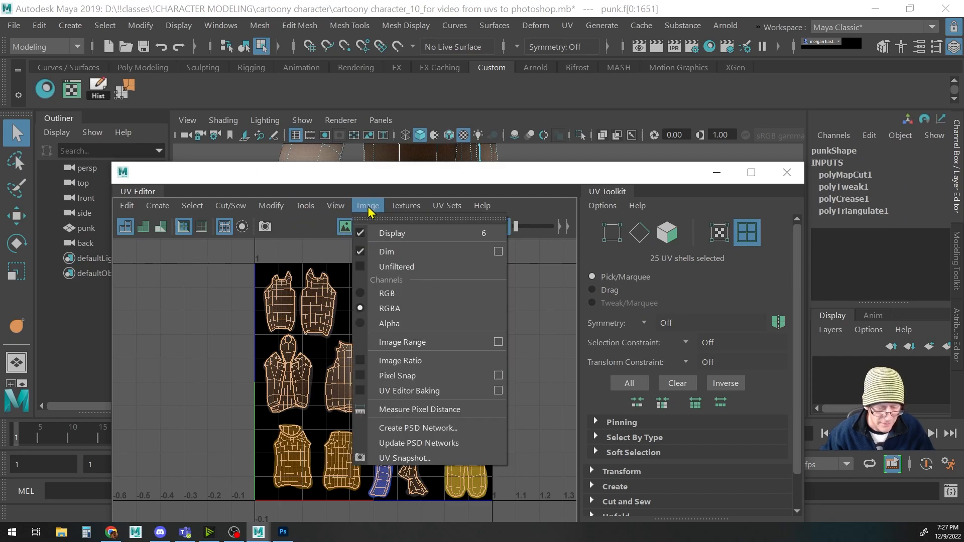
left_click(397, 458)
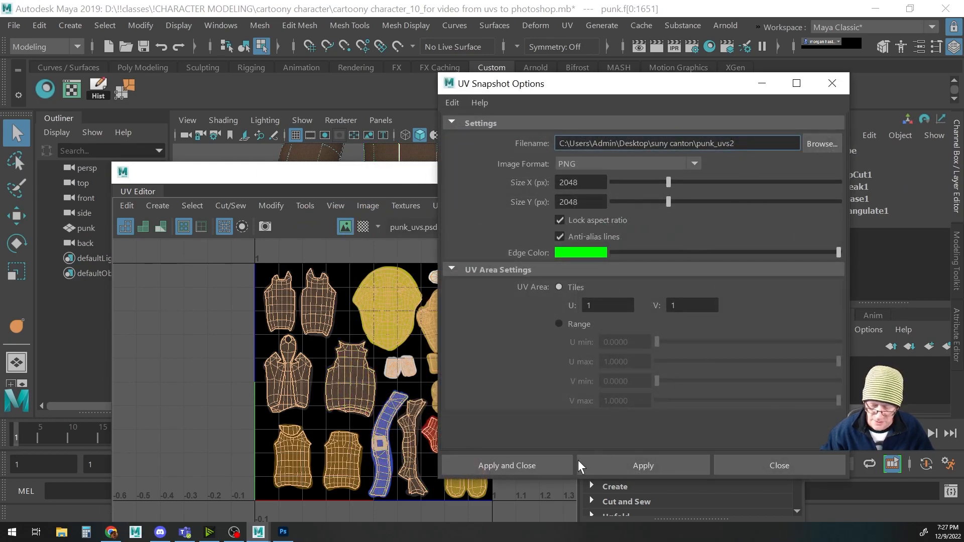
left_click(534, 463)
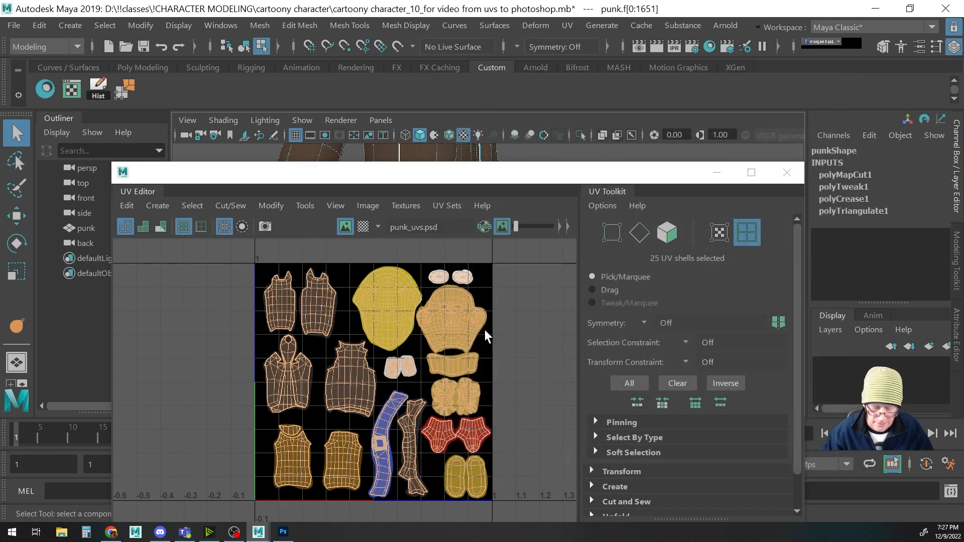
left_click(283, 532)
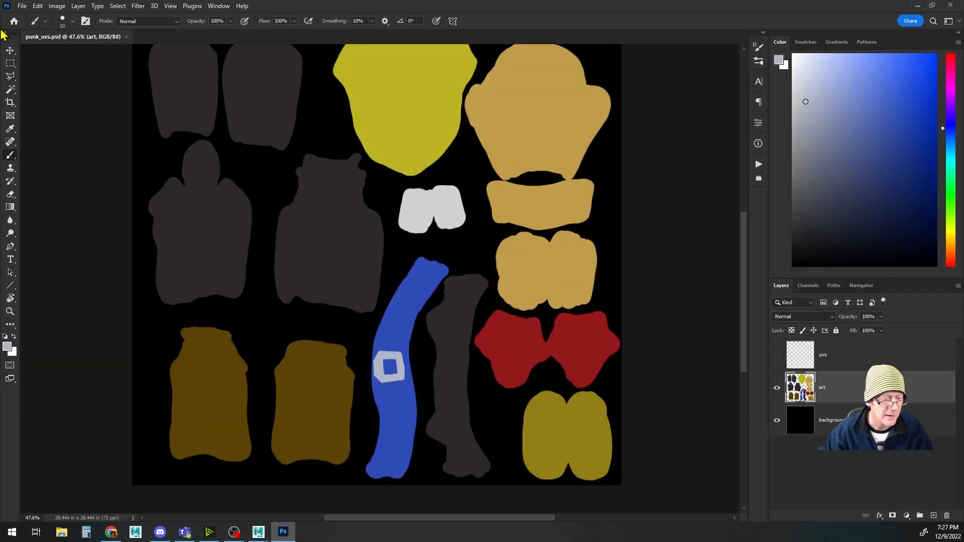
left_click(23, 6)
left_click(30, 30)
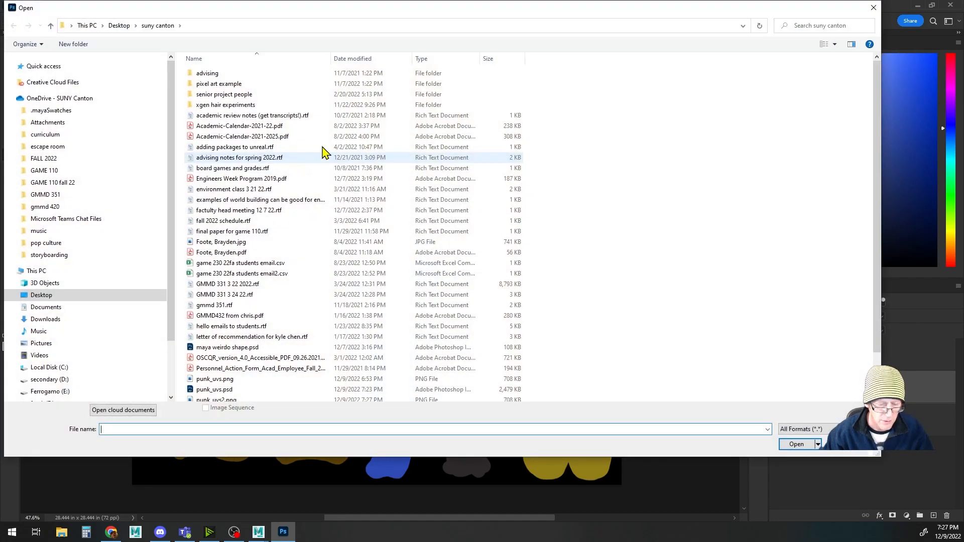
key("Escape")
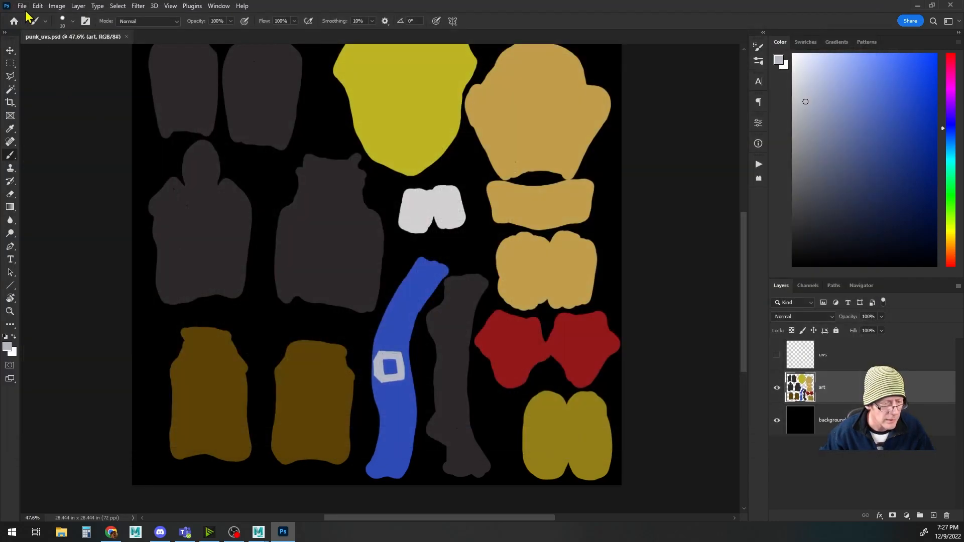
Open punk_uvs2.png from the suny canton folder
left_click(23, 6)
left_click(30, 30)
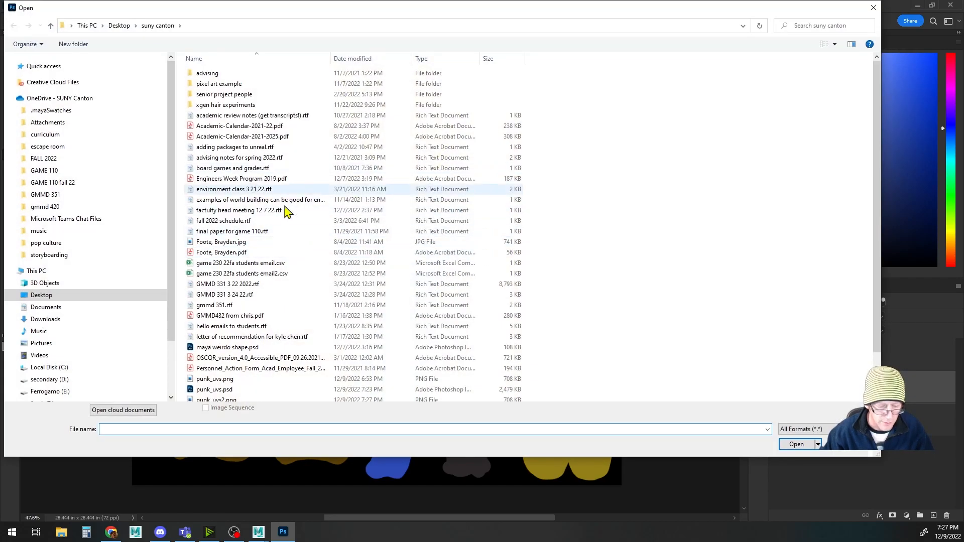
scroll(236, 372, "down", 1)
left_click(241, 375)
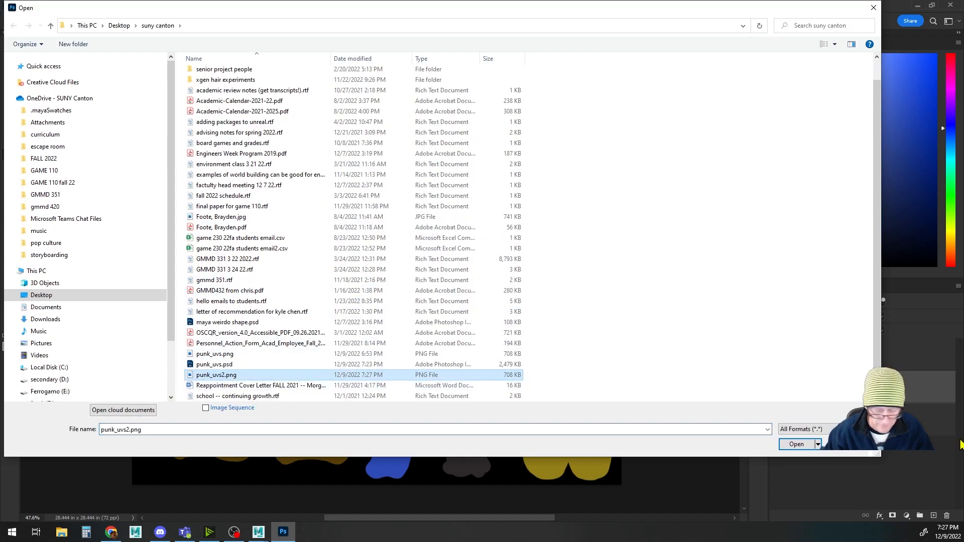
left_click(797, 444)
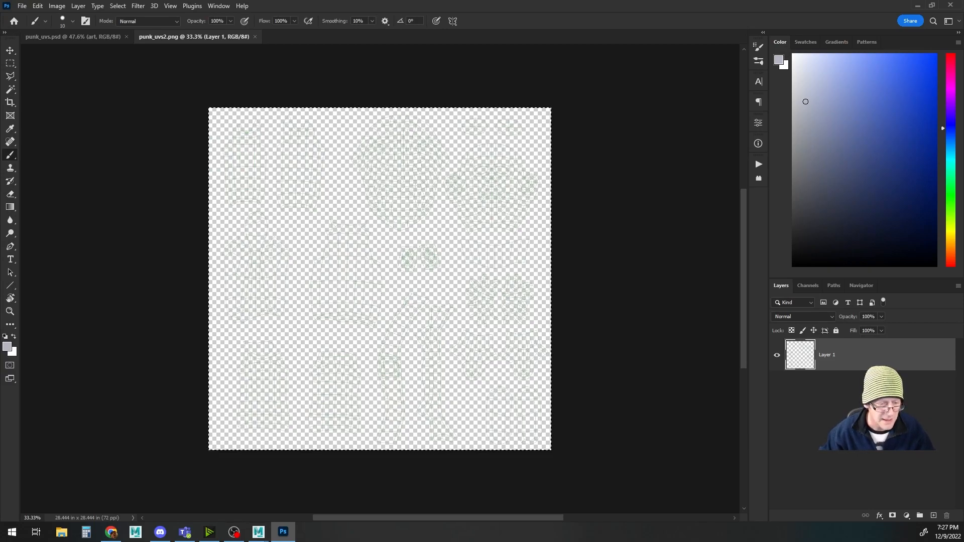
Paste the new UV snapshot lines into punk_uvs.psd as a layer above the art layer
left_click(80, 37)
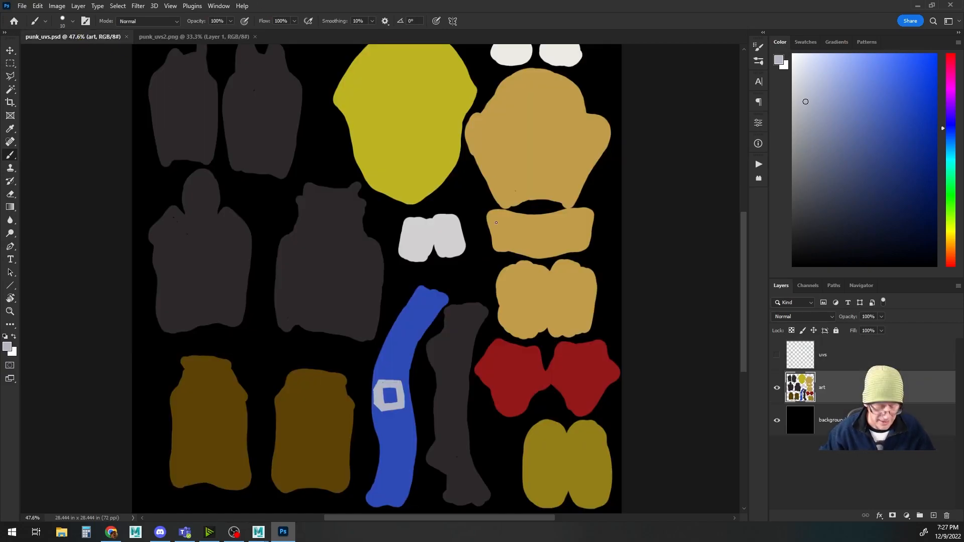
key("ctrl+v")
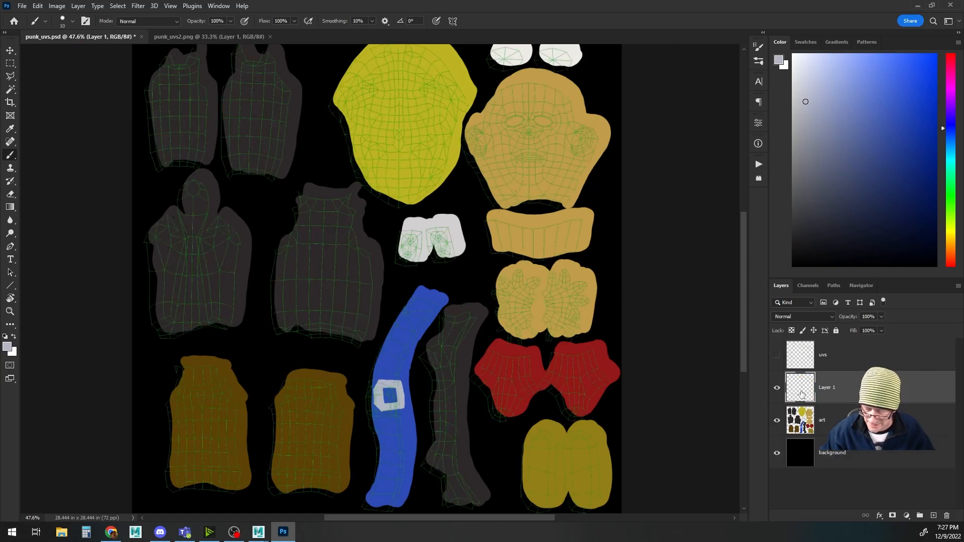
Show the uvs layer for reference and make Layer 1 active with the Move tool
left_click(777, 358)
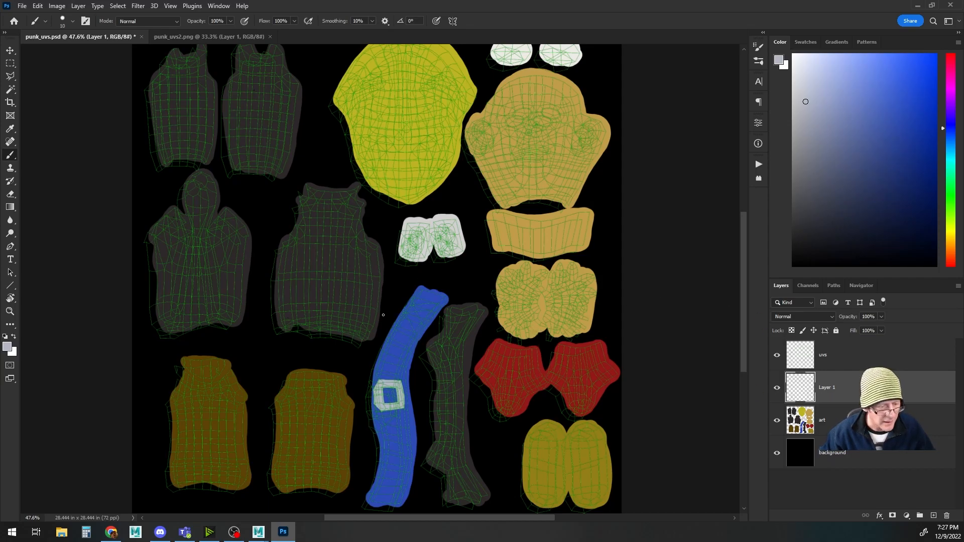
left_click_drag(327, 308, 327, 294)
key("ctrl+z")
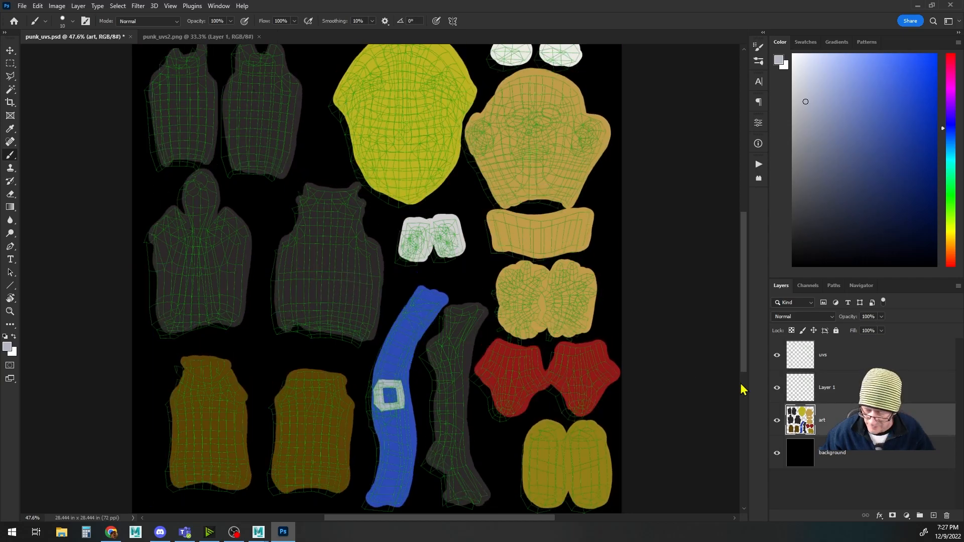
left_click(804, 390)
left_click(15, 54)
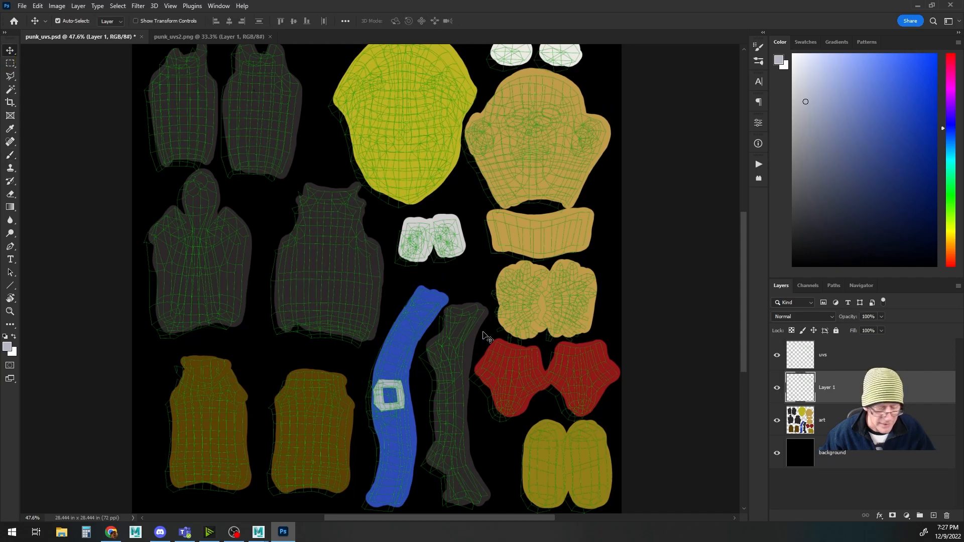
left_click_drag(345, 292, 353, 286)
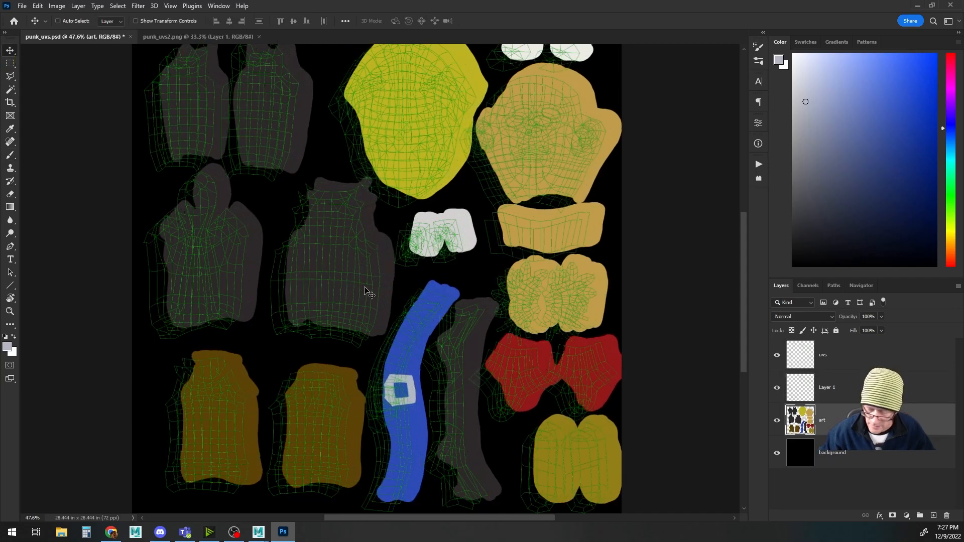
key("ctrl+z")
left_click_drag(550, 357, 551, 361)
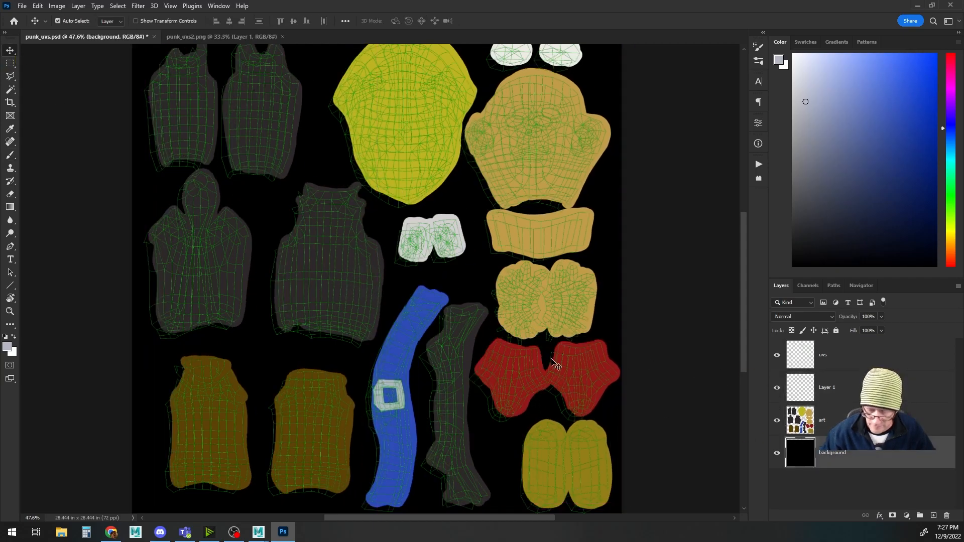
Nudge Layer 1 up and to the right until its snapshot lines coincide with the lines of the uvs layer
left_click(802, 389)
key("ctrl")
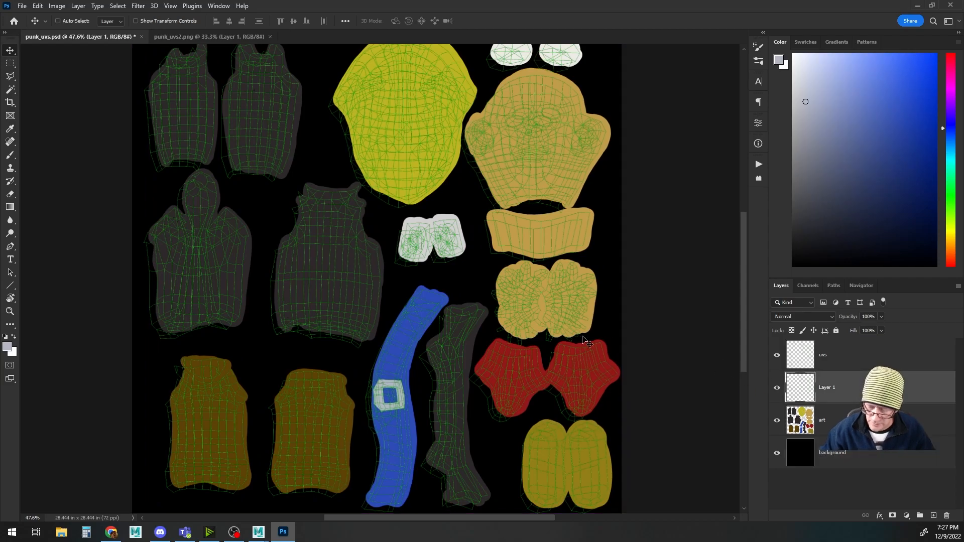
key("Up")
key("Up")
key("Up")
key("Up")
key("Up")
key("Up")
key("Up")
key("Up")
key("Up")
key("Up")
key("Up")
key("Up")
key("Right")
key("Right")
key("Right")
key("Right")
key("Right")
key("Right")
key("Right")
key("Right")
key("Right")
key("Right")
key("Right")
key("Right")
key("Right")
key("Right")
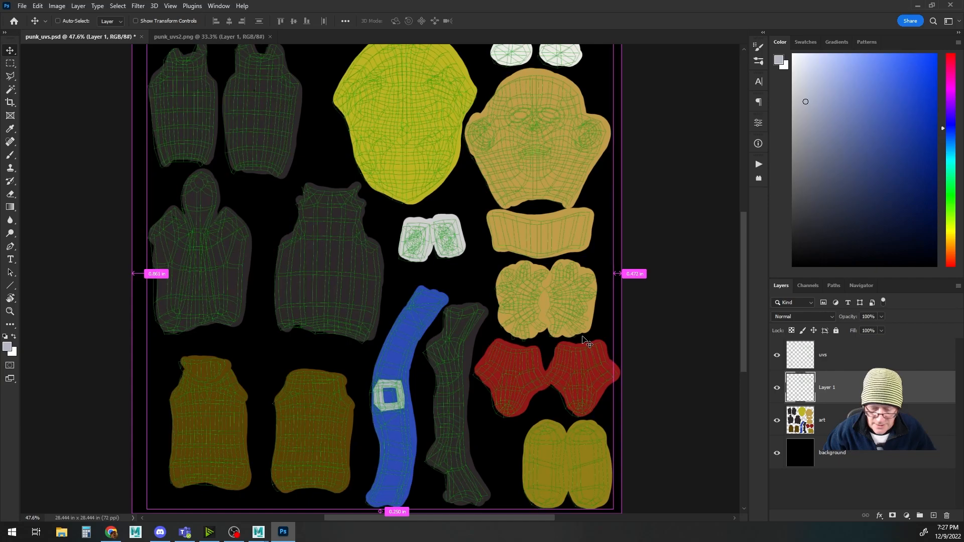
key("Right")
key("Right")
key("Right")
key("Right")
key("Right")
key("Right")
key("Right")
key("Right")
key("Right")
key("Right")
key("Right")
key("Right")
key("Right")
key("Right")
key("Right")
key("Right")
key("Right")
key("Right")
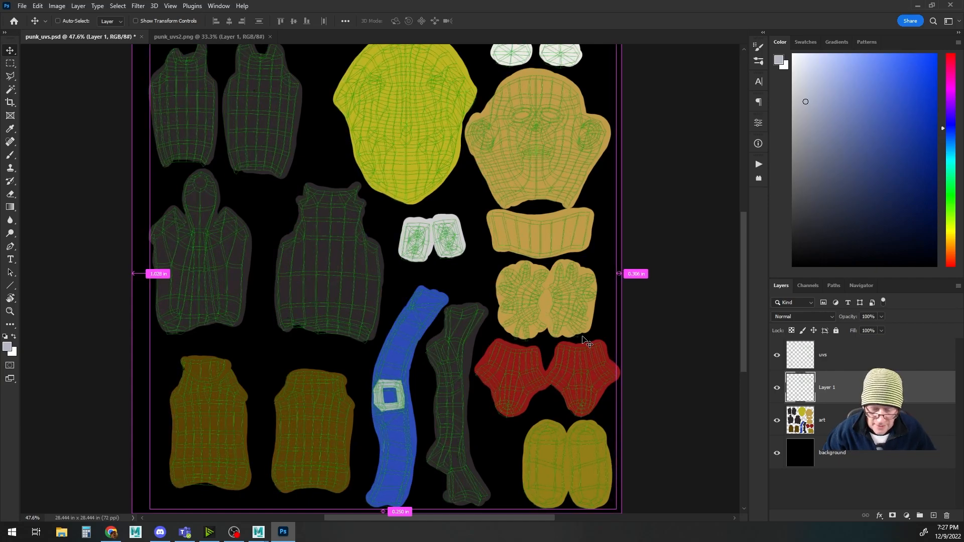
key("Up")
key("Up")
key("Up")
key("Up")
key("Up")
key("Up")
key("Up")
key("Up")
key("Up")
key("Up")
key("Up")
key("Up")
key("Up")
key("Up")
key("Up")
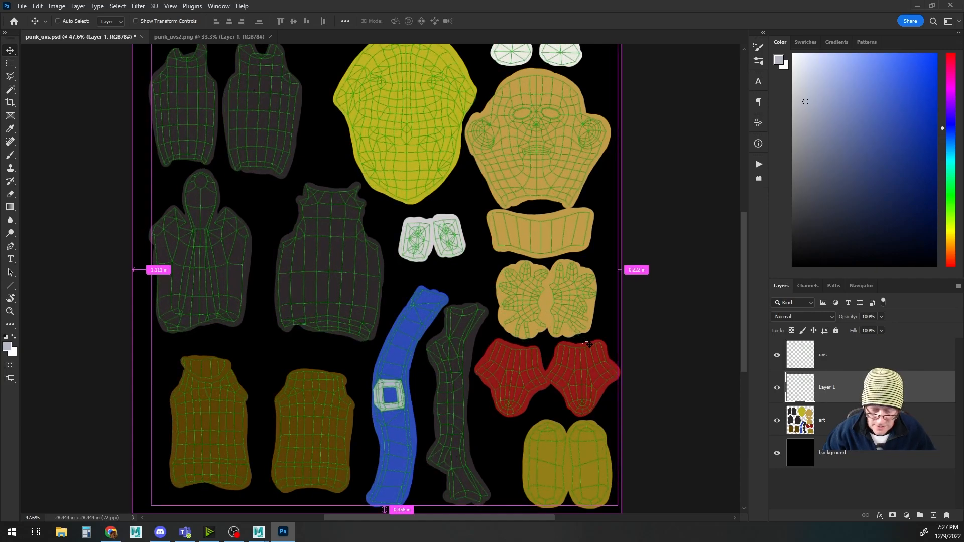
key("Left")
key("Left")
key("Left")
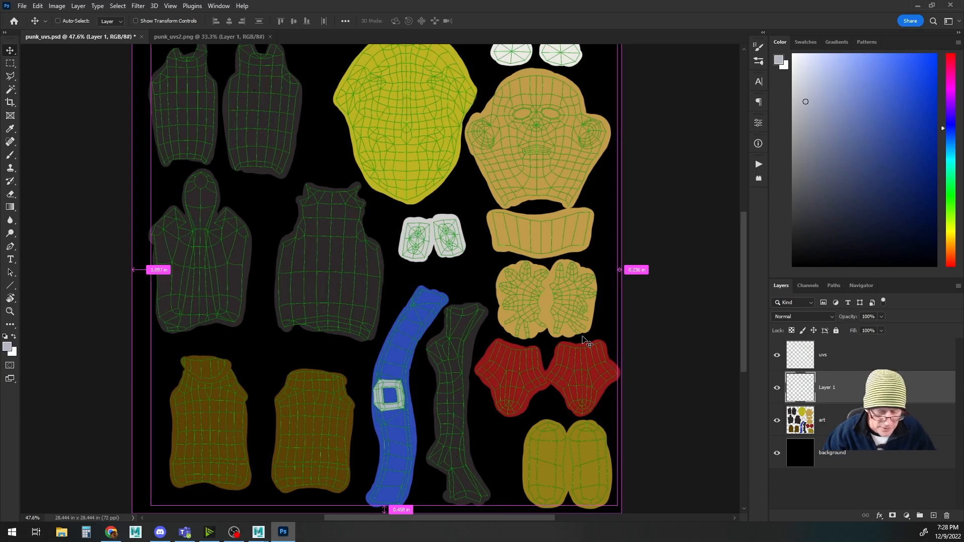
key("ctrl")
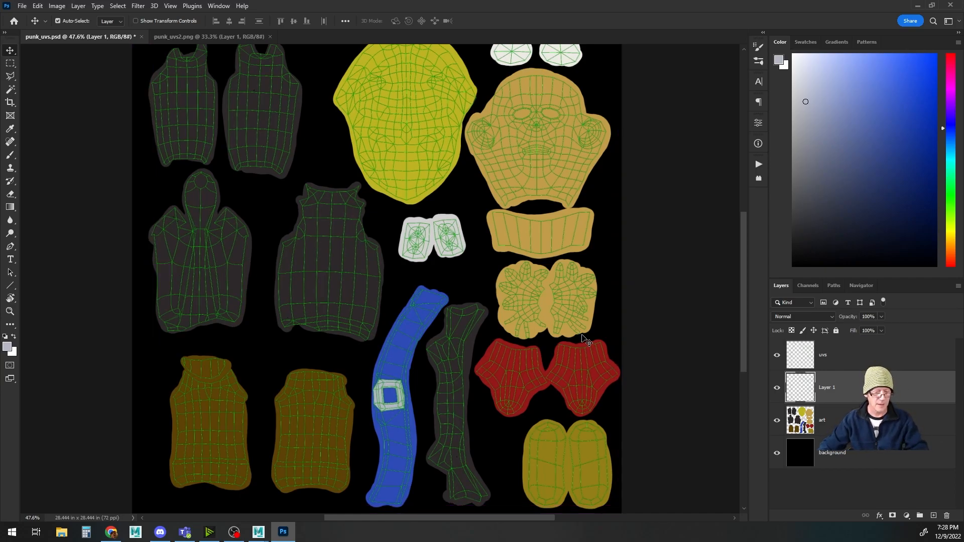
Compare the aligned snapshot around the jacket shells with the uvs layer hidden and shown
left_click(776, 355)
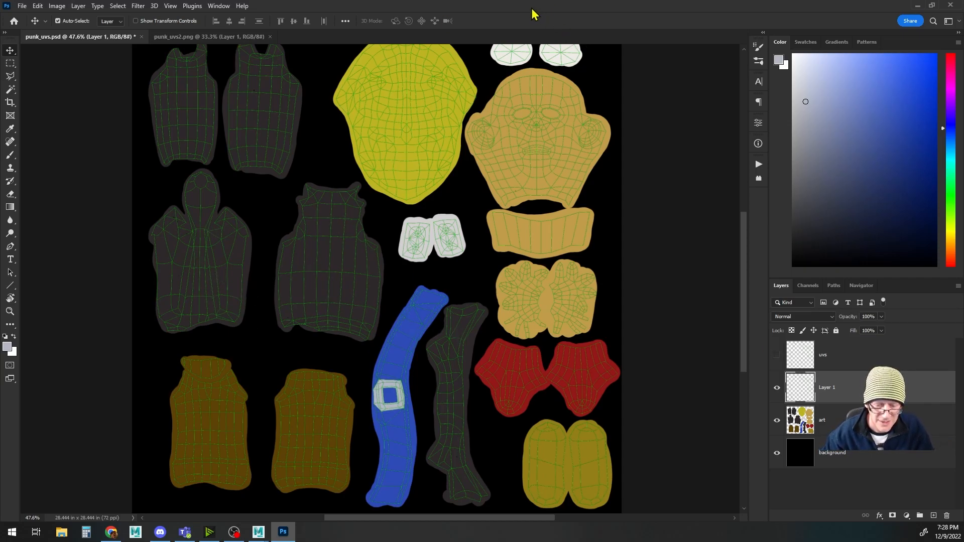
left_click_drag(282, 258, 364, 299)
scroll(372, 329, "up", 5)
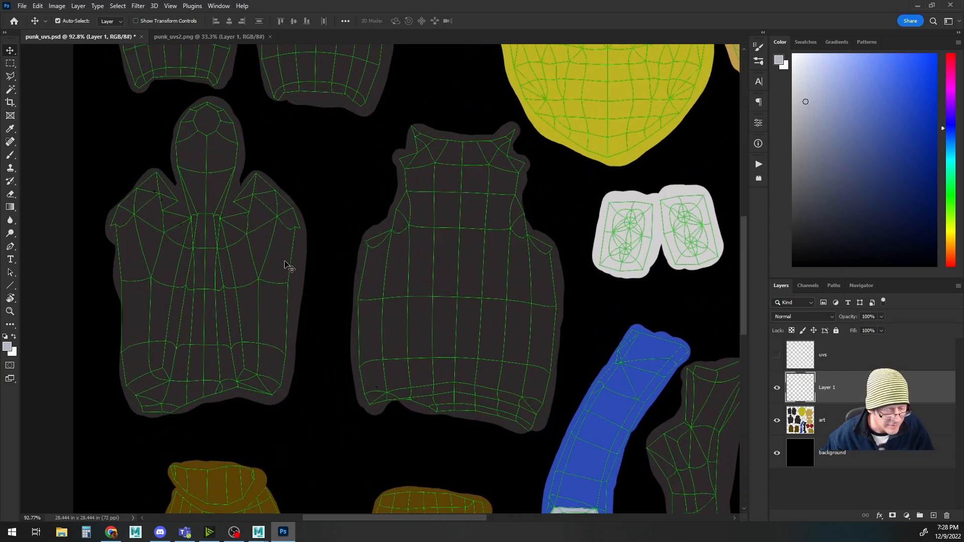
left_click(777, 355)
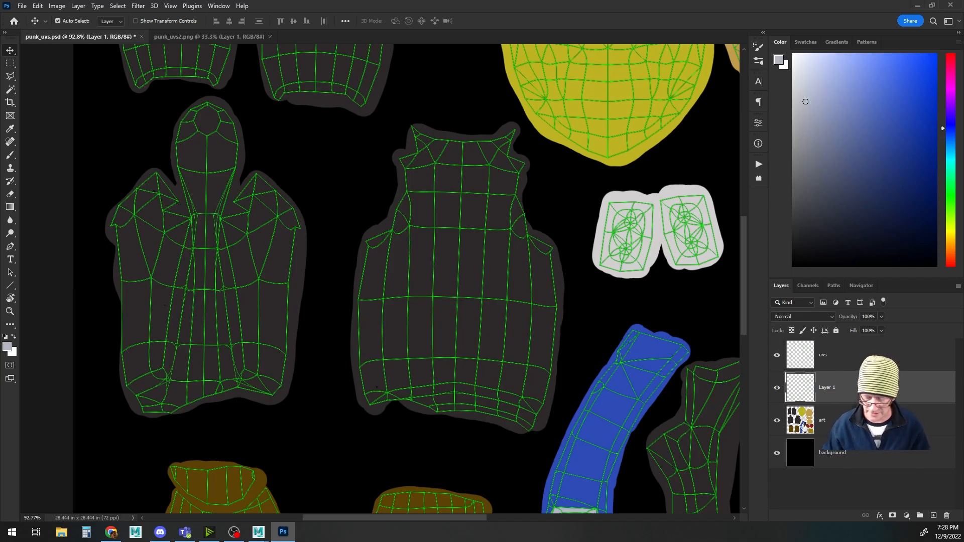
Ready the Brush on the art layer and sample the dark red of the red shells as the paint colour
left_click(799, 420)
key("b")
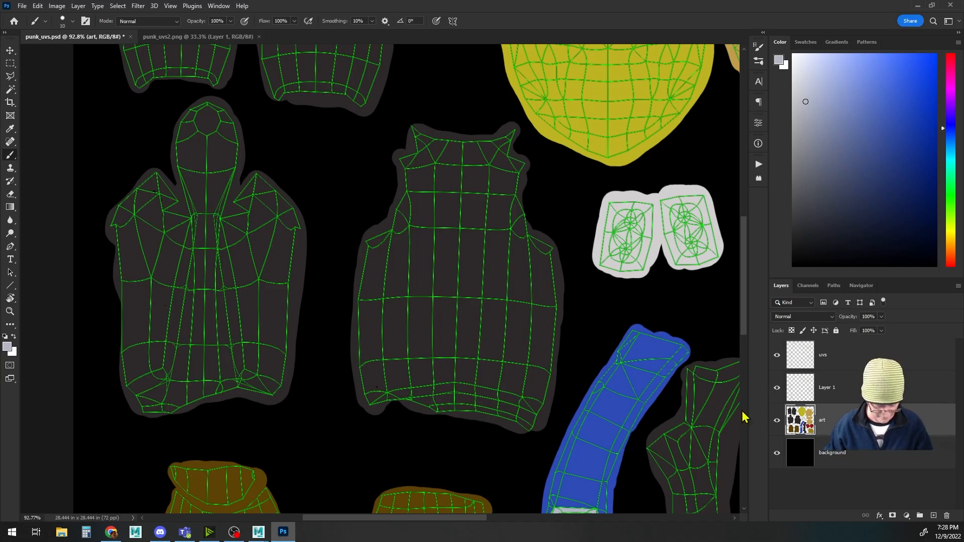
left_click_drag(526, 387, 412, 81)
left_click_drag(553, 270, 472, 360)
left_click(600, 316, "alt")
left_click_drag(346, 215, 595, 375)
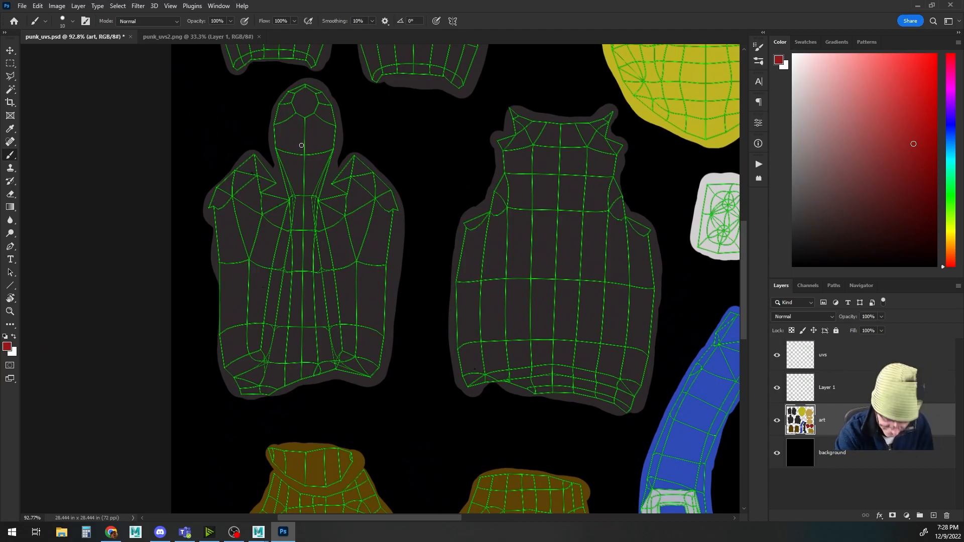
Paint the upper tapered section of the front torso shell dark red with a 20 px brush, down into its narrow neck
key("bracketright")
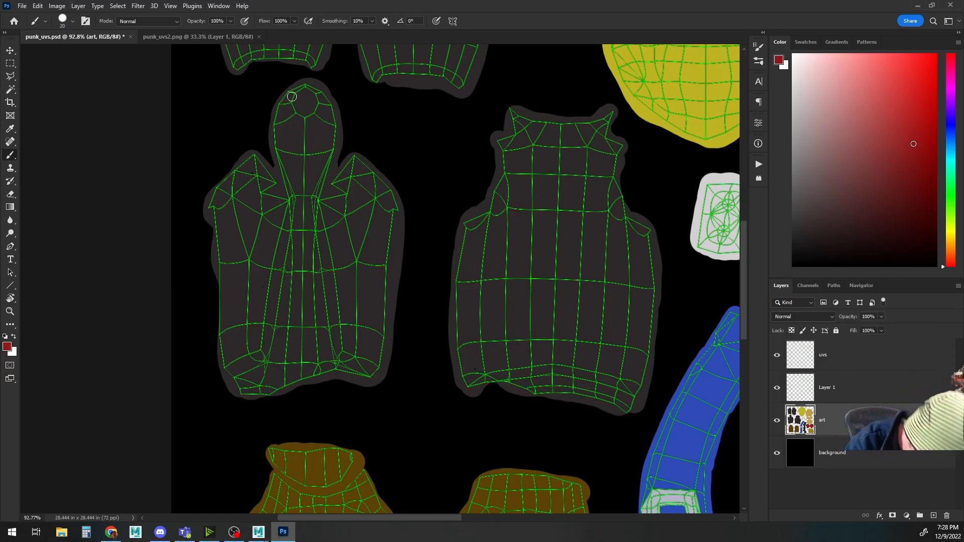
left_click_drag(295, 90, 279, 119)
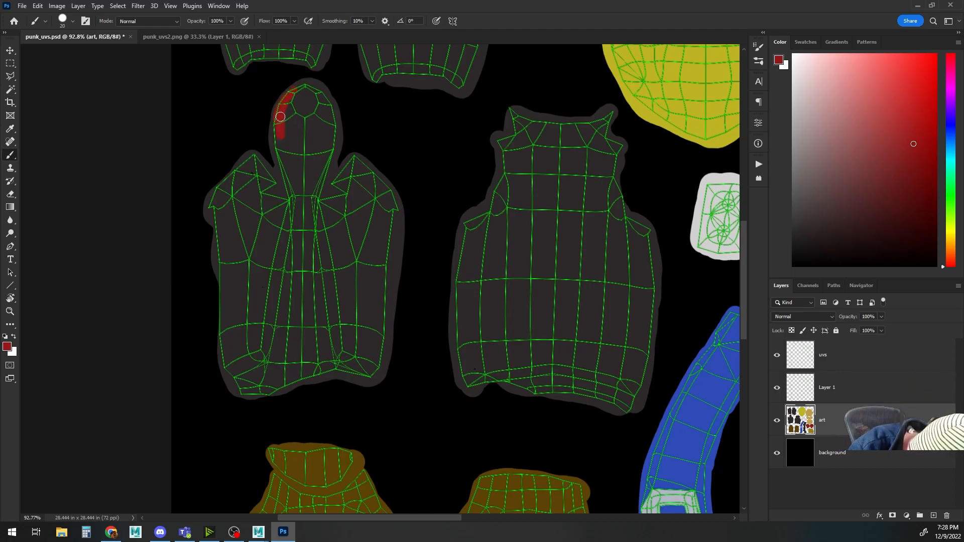
mouse_move(298, 88)
left_mouse_down()
mouse_move(321, 98)
mouse_move(332, 134)
mouse_move(325, 153)
left_mouse_up()
mouse_move(296, 119)
left_mouse_down()
mouse_move(319, 99)
mouse_move(279, 126)
mouse_move(294, 182)
left_mouse_up()
mouse_move(297, 123)
left_mouse_down()
mouse_move(323, 109)
mouse_move(322, 150)
mouse_move(325, 113)
mouse_move(328, 136)
mouse_move(314, 127)
mouse_move(298, 170)
left_mouse_up()
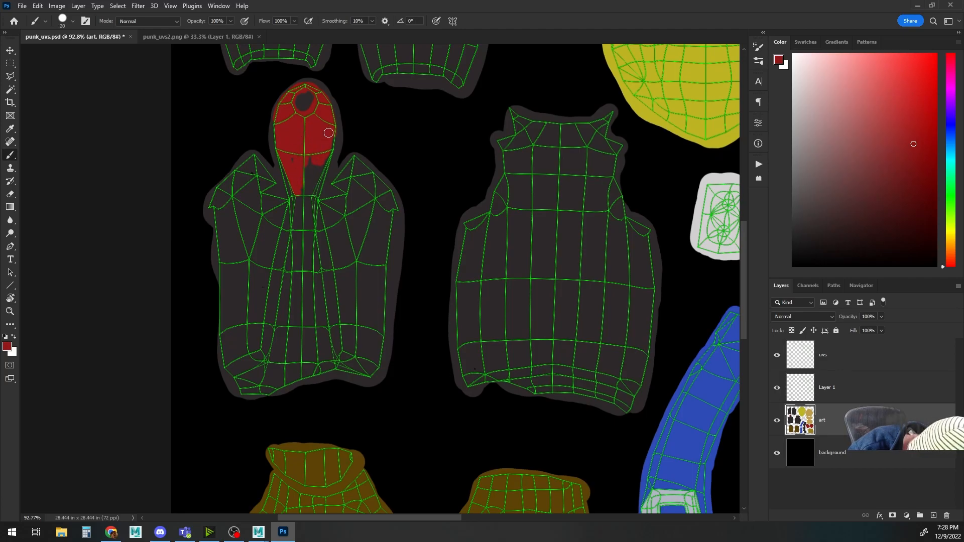
mouse_move(328, 156)
left_mouse_down()
mouse_move(309, 194)
mouse_move(312, 172)
mouse_move(296, 172)
mouse_move(308, 175)
mouse_move(301, 230)
left_mouse_up()
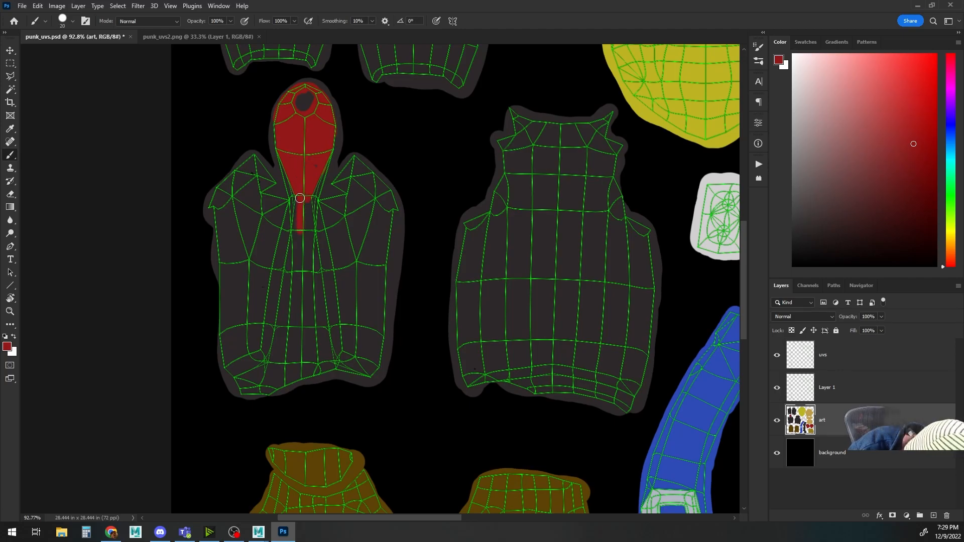
Hide Layer 1 and fill the shirt strip down the middle of the front torso shell and along its flared hem with dark red
left_click_drag(294, 241, 277, 349)
left_click(777, 387)
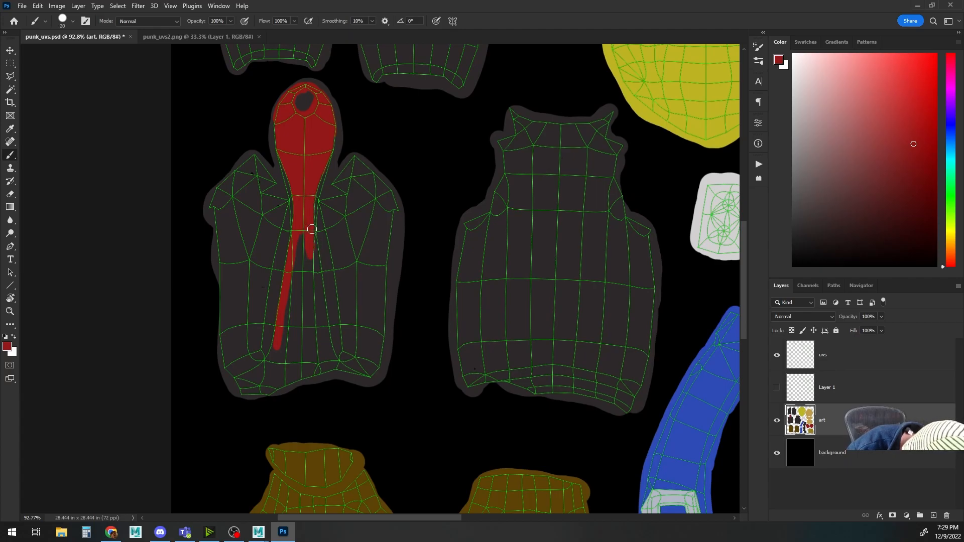
left_click_drag(315, 253, 319, 301)
left_click_drag(302, 232, 300, 253)
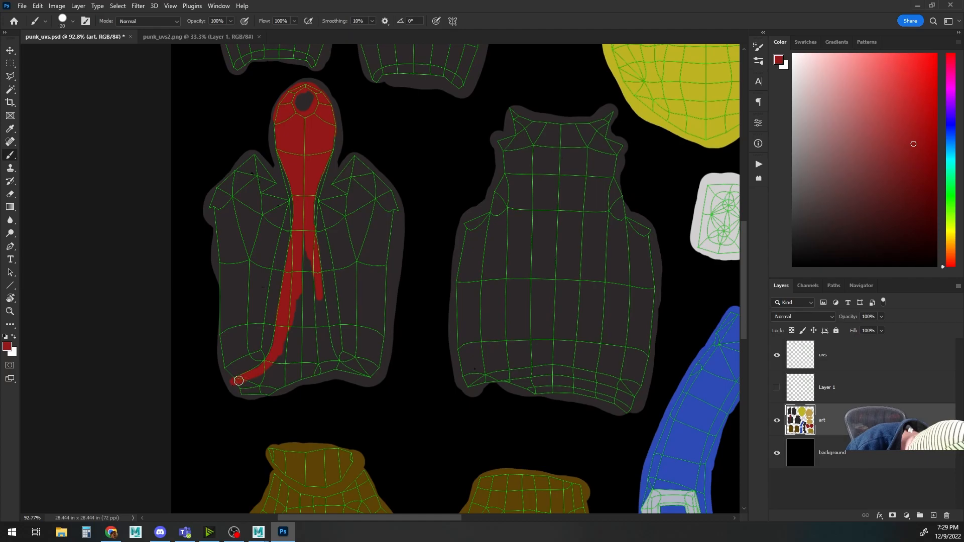
mouse_move(259, 369)
left_mouse_down()
mouse_move(246, 397)
mouse_move(261, 385)
mouse_move(257, 398)
mouse_move(279, 383)
left_mouse_up()
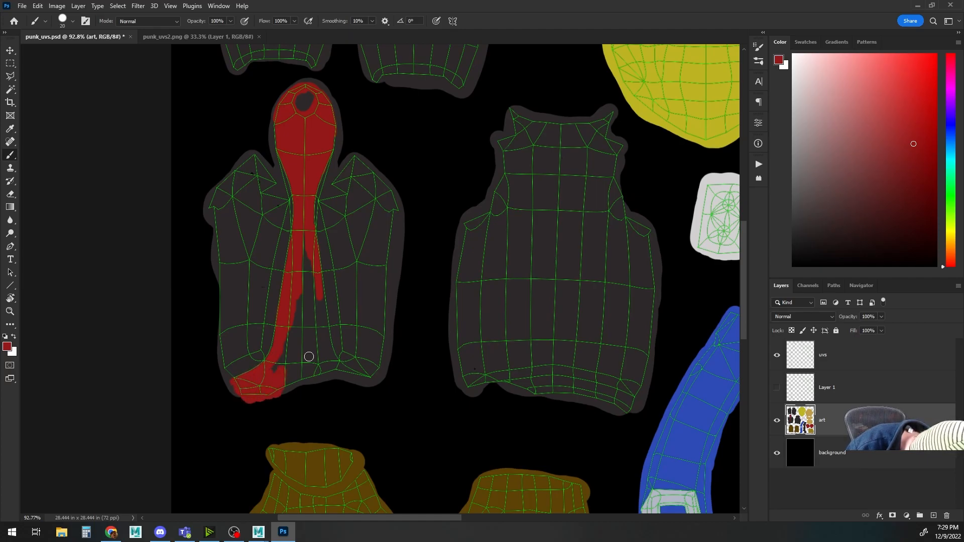
mouse_move(314, 295)
left_mouse_down()
mouse_move(317, 269)
mouse_move(333, 358)
mouse_move(324, 338)
mouse_move(339, 378)
mouse_move(333, 361)
mouse_move(365, 381)
mouse_move(334, 359)
mouse_move(356, 383)
left_mouse_up()
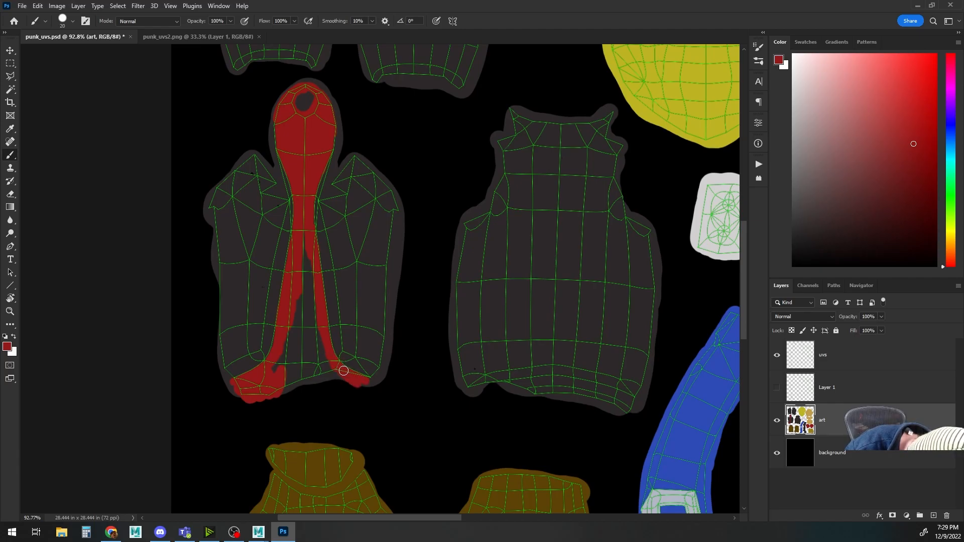
mouse_move(282, 348)
left_mouse_down()
mouse_move(291, 391)
mouse_move(314, 358)
mouse_move(324, 377)
left_mouse_up()
mouse_move(312, 261)
left_mouse_down()
mouse_move(312, 314)
mouse_move(299, 298)
mouse_move(293, 327)
mouse_move(305, 362)
mouse_move(317, 343)
left_mouse_up()
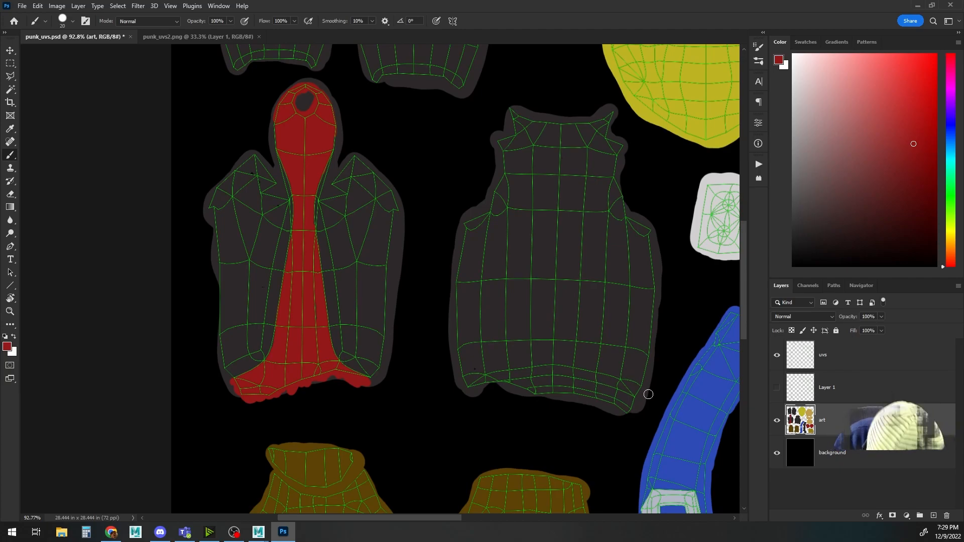
Switch to Maya and examine the lower edge of the jacket's back shell in the UV Editor
mouse_move(258, 532)
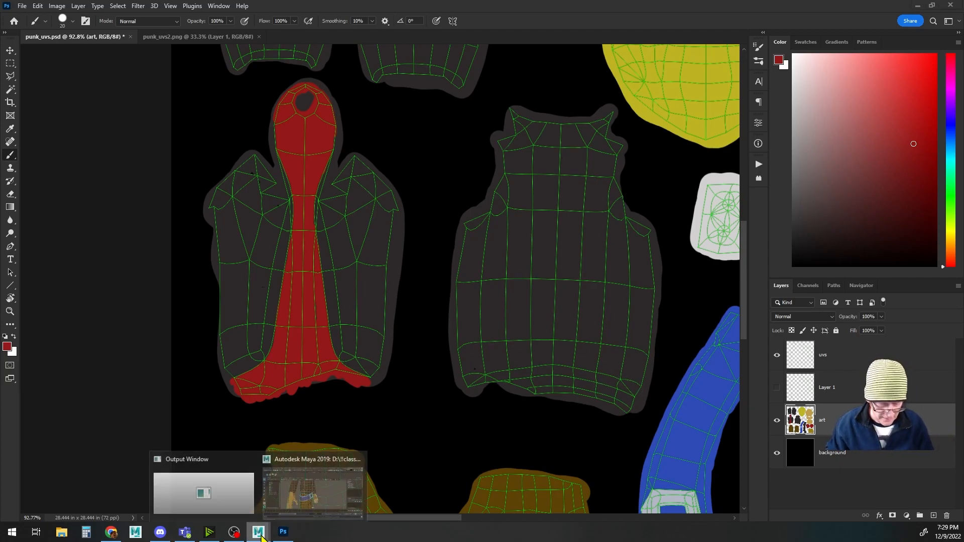
left_click(311, 482)
scroll(379, 395, "up", 8)
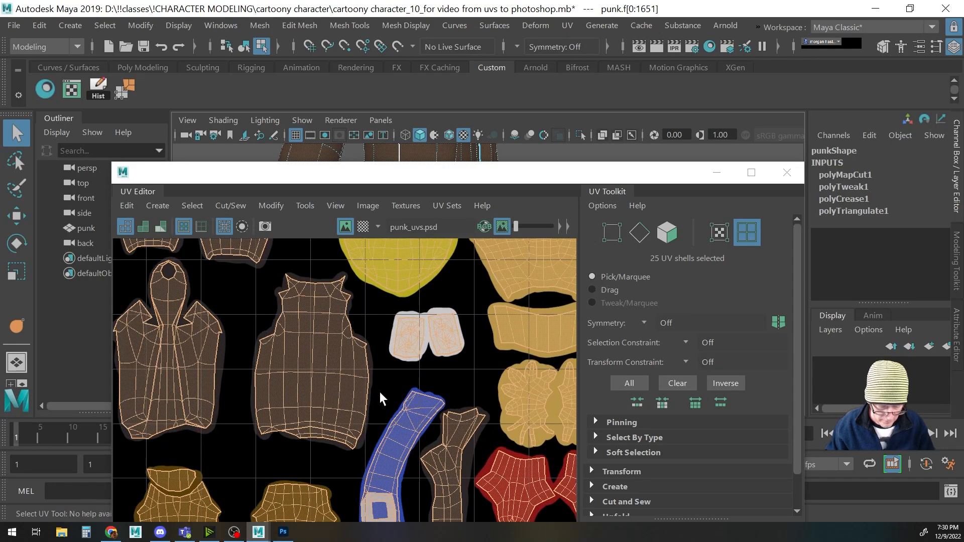
left_click(241, 456)
key("space")
left_click_drag(237, 434, 325, 400)
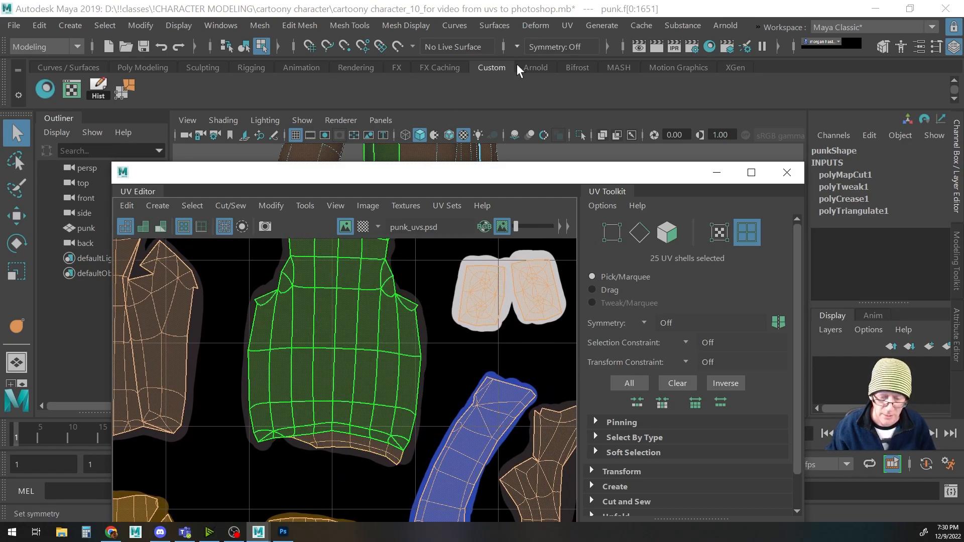
Switch to Photoshop, paint the shirt strip along the bottom of the back torso shell dark red, and save punk_uvs.psd
left_click(283, 532)
left_click_drag(527, 430, 371, 408)
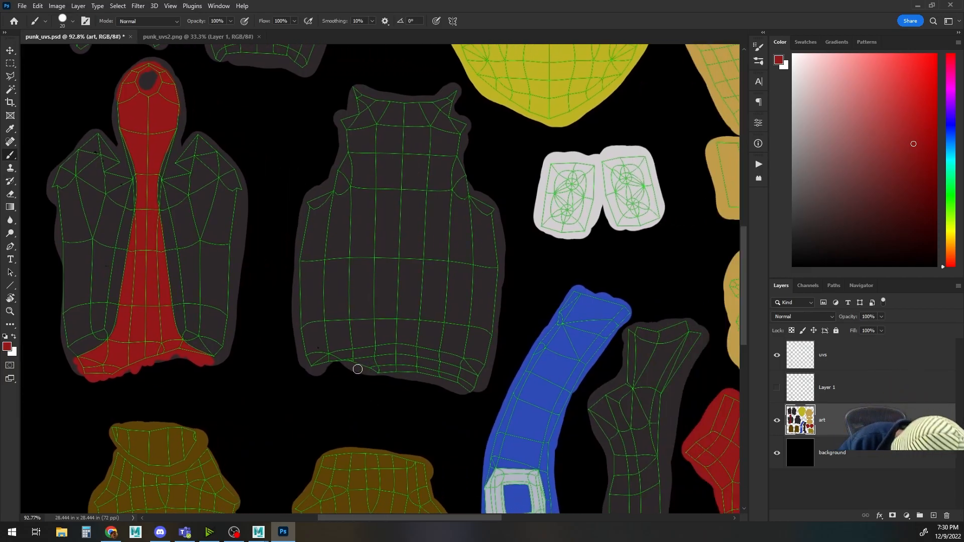
left_click_drag(357, 363, 428, 364)
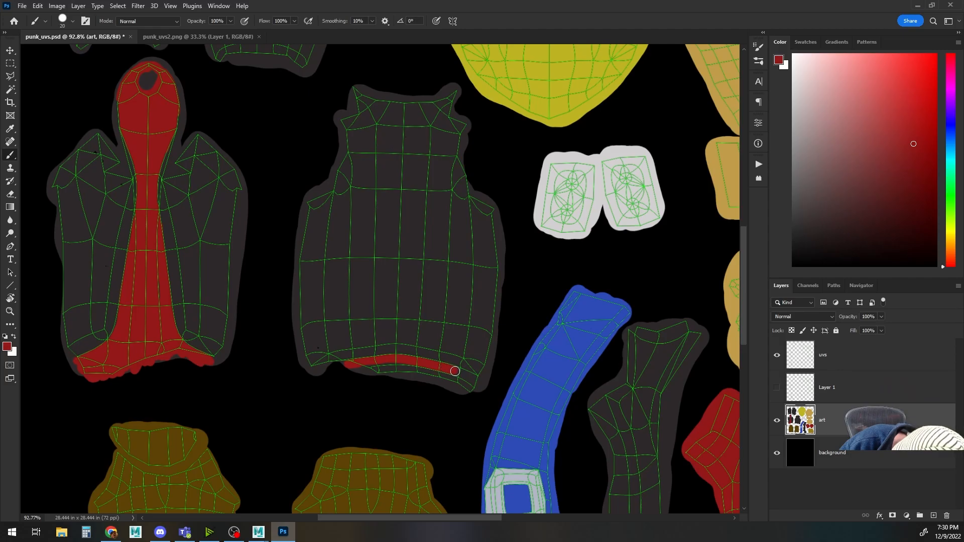
mouse_move(468, 386)
left_mouse_down()
mouse_move(422, 370)
mouse_move(376, 371)
left_mouse_up()
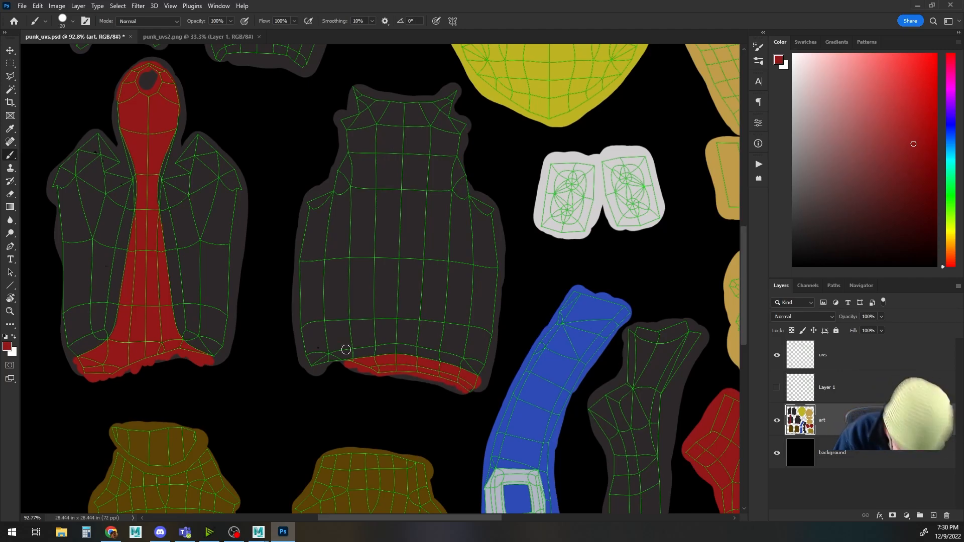
key("ctrl+s")
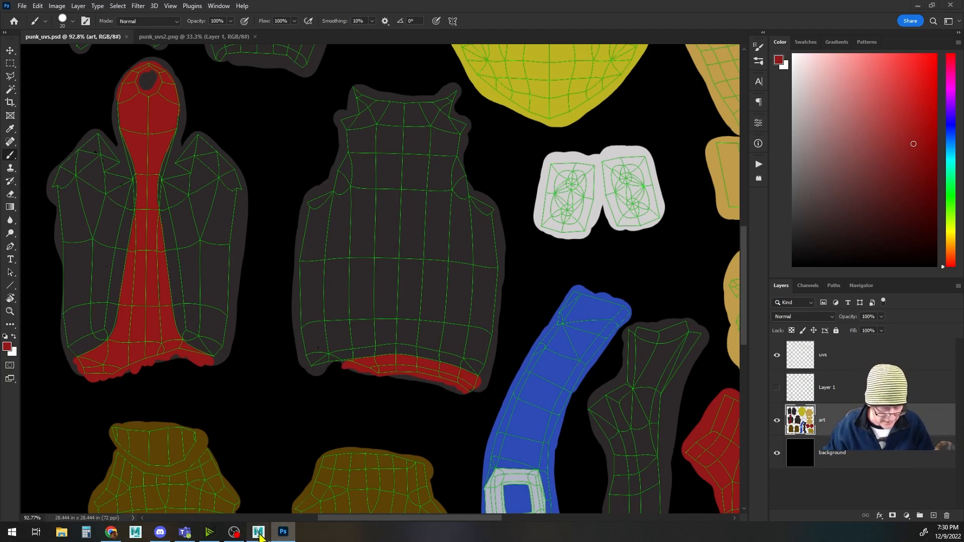
Switch to Maya, inspect the repainted shirt on the punk model in object mode, and return to Photoshop
mouse_move(258, 532)
left_click(300, 496)
left_click_drag(454, 172, 411, 430)
left_click_drag(499, 304, 485, 330)
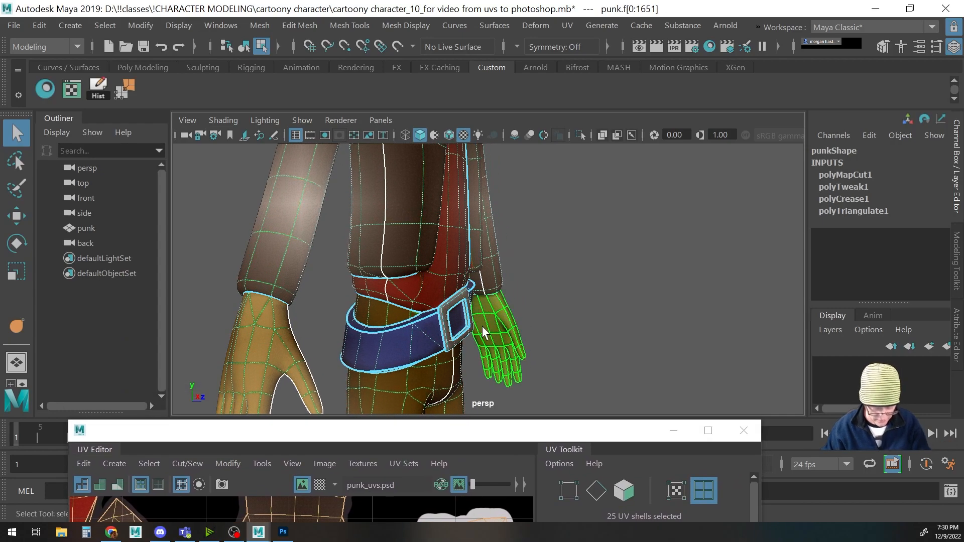
right_click(481, 323)
left_click(563, 284)
left_click_drag(519, 300, 437, 296)
left_click_drag(480, 247, 458, 354)
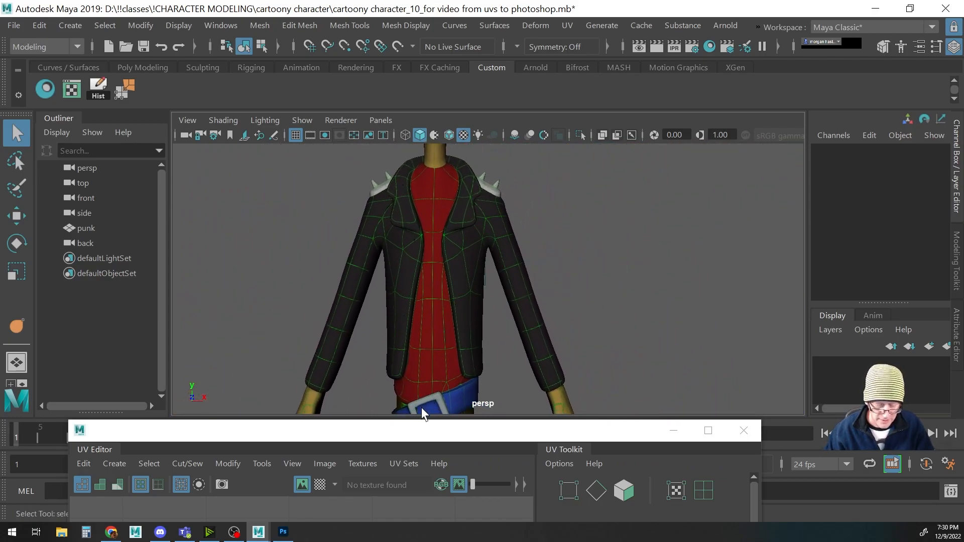
left_click_drag(423, 437, 459, 174)
left_click(283, 532)
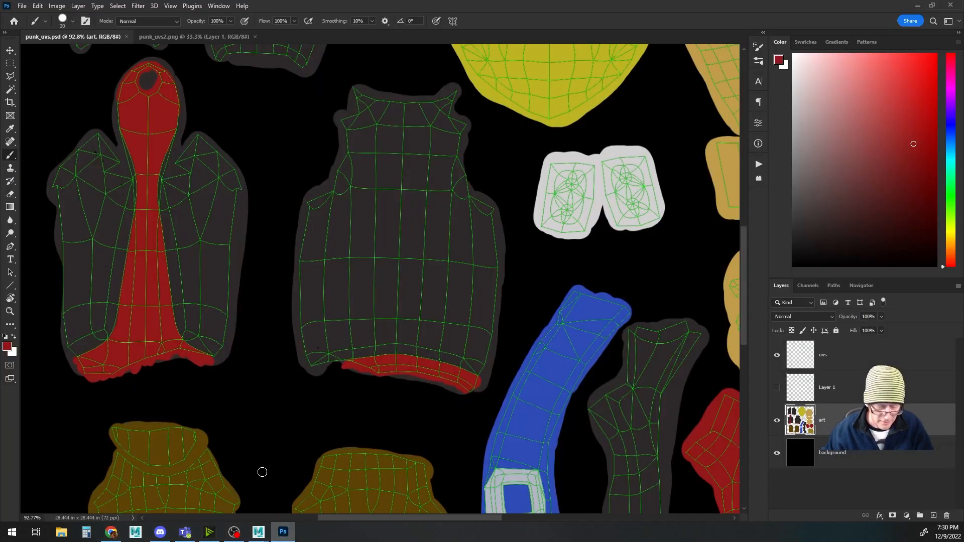
Paint a small white face with black eyes and a straight mouth in the empty area below and between the two torso shells
left_click_drag(305, 372, 399, 323)
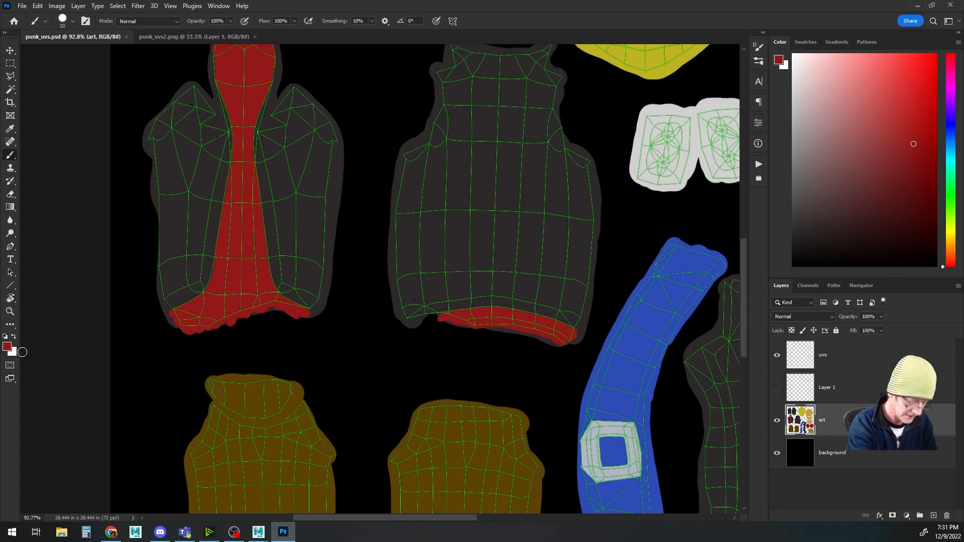
key("d")
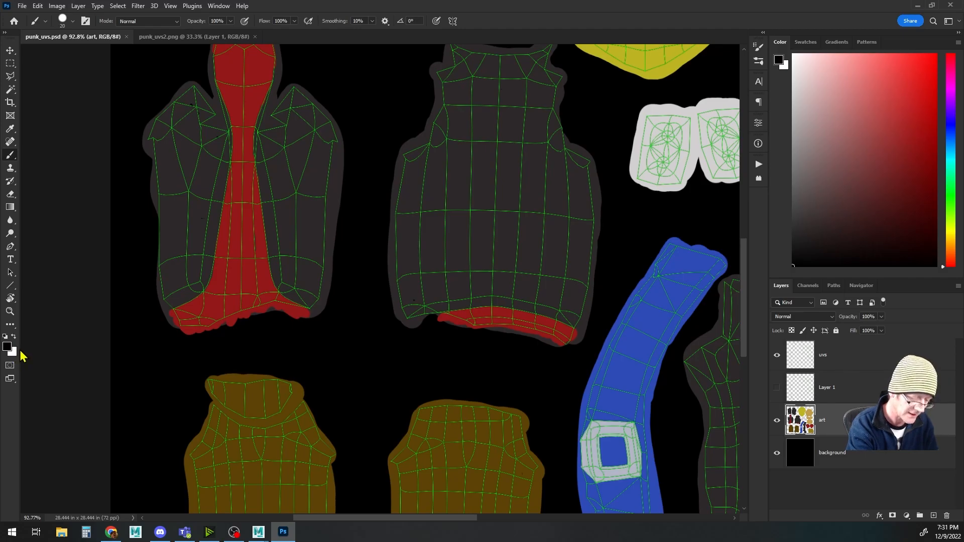
key("x")
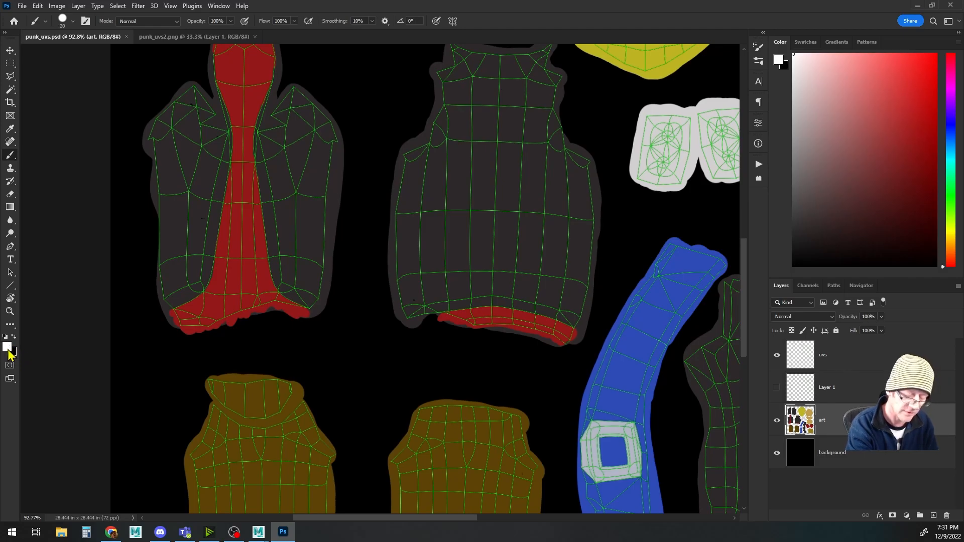
key("bracketleft")
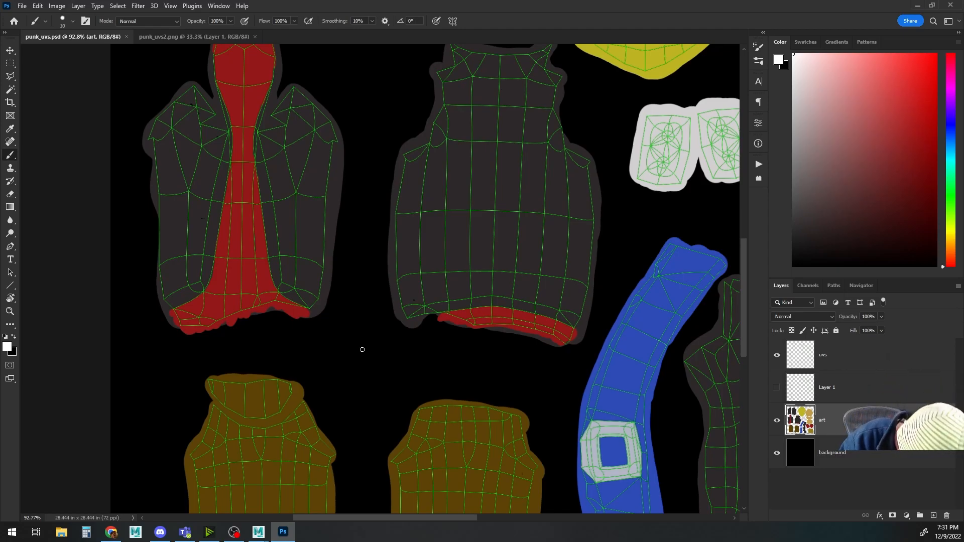
mouse_move(354, 351)
left_mouse_down()
mouse_move(341, 372)
mouse_move(356, 389)
mouse_move(377, 378)
mouse_move(369, 356)
mouse_move(352, 356)
mouse_move(377, 360)
left_mouse_up()
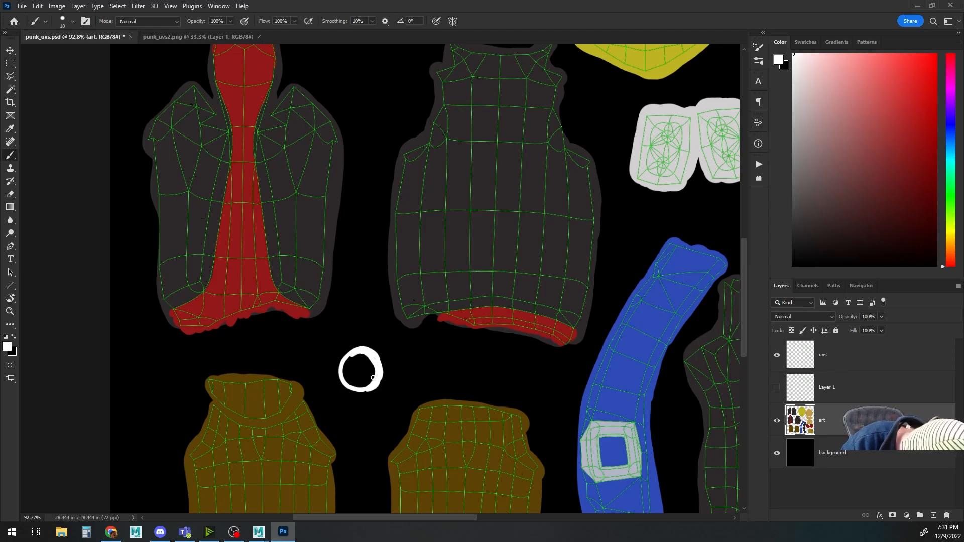
mouse_move(345, 376)
left_mouse_down()
mouse_move(354, 356)
mouse_move(363, 358)
mouse_move(354, 378)
mouse_move(366, 386)
mouse_move(363, 377)
left_mouse_up()
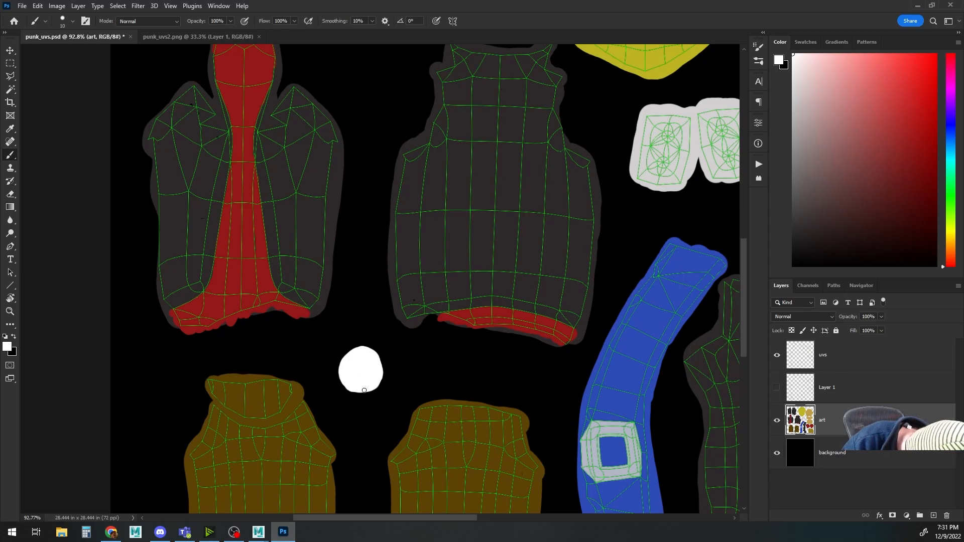
key("x")
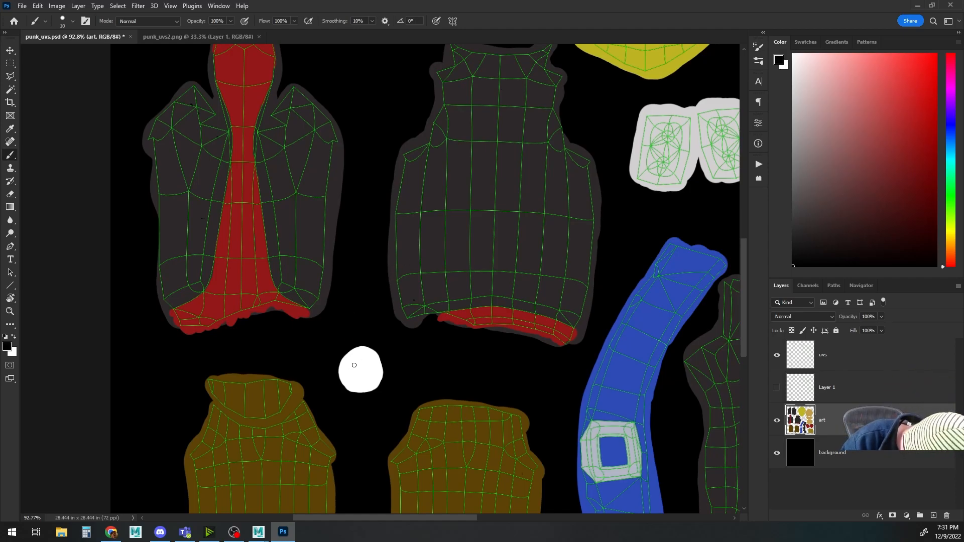
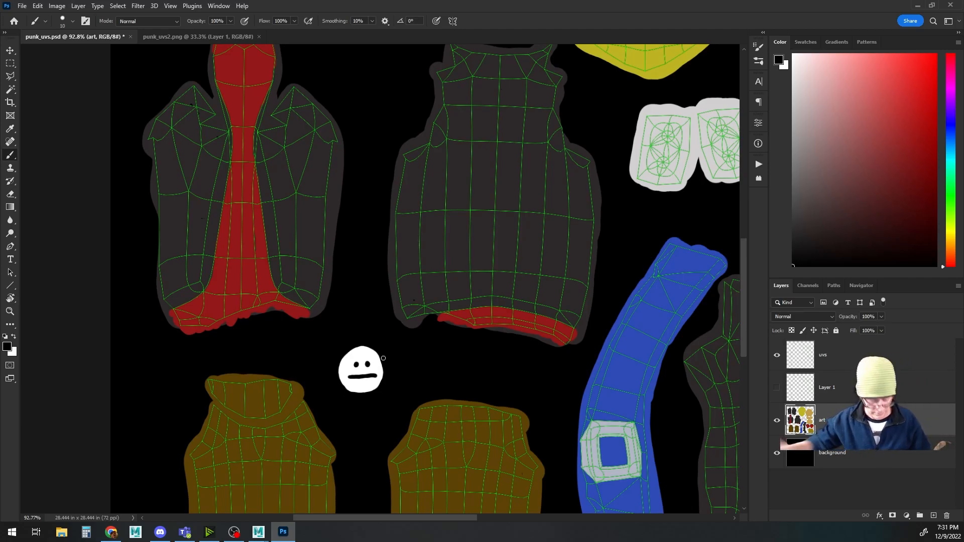
Select the painted white face on the art layer and copy it
key("m")
left_click_drag(329, 345, 396, 398)
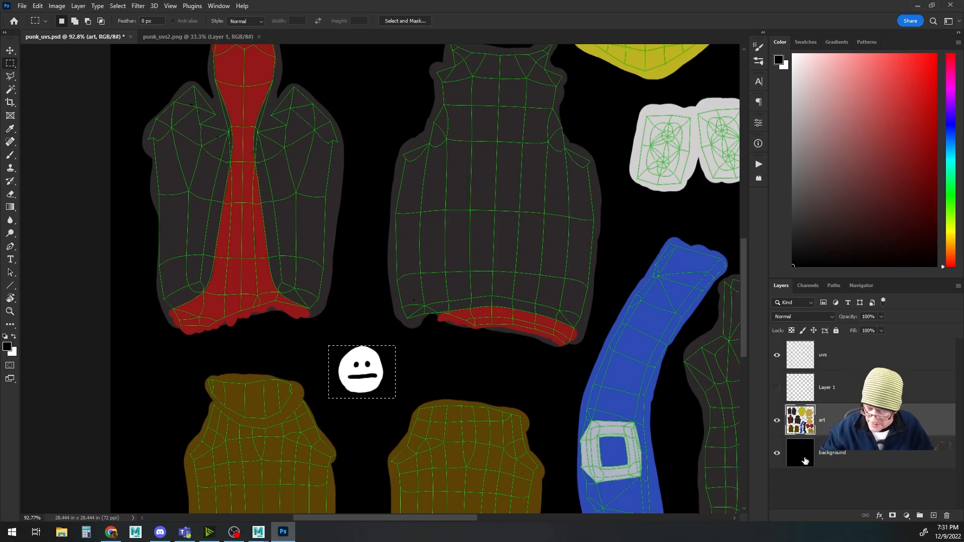
left_click(777, 453)
left_click(778, 454)
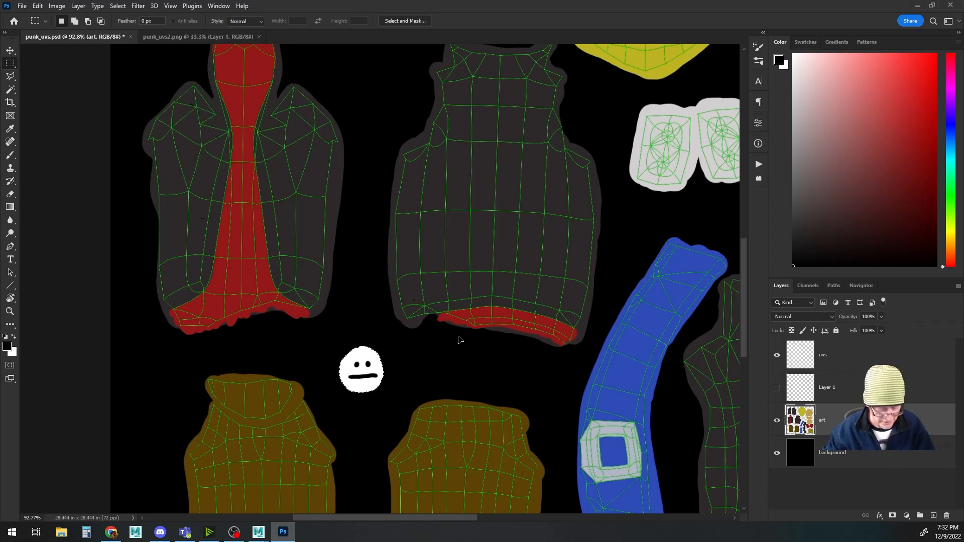
Outline the middle of the red shirt strip on the front torso shell with a Polygonal Lasso selection that follows the jacket edges
left_click_drag(297, 231, 339, 297)
scroll(288, 285, "up", 4)
left_click_drag(295, 250, 317, 296)
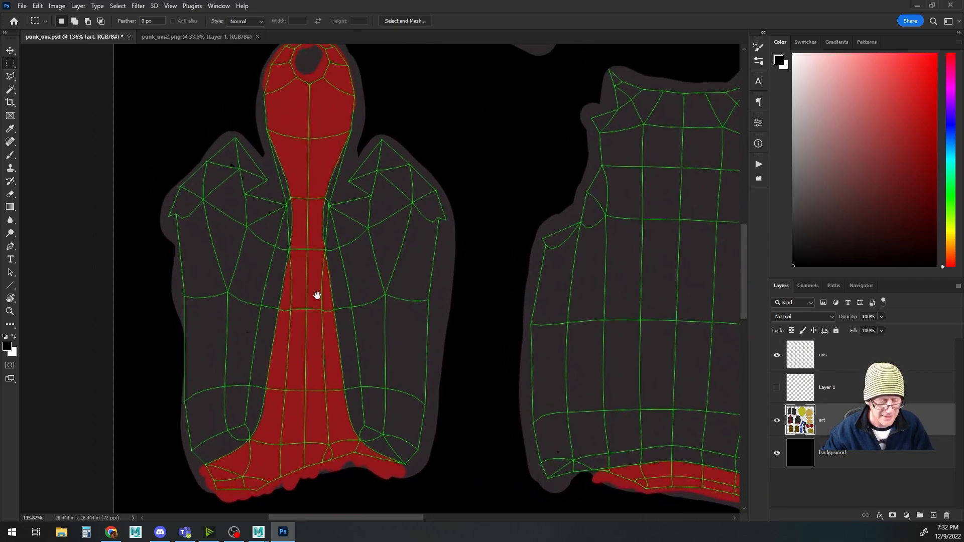
key("l")
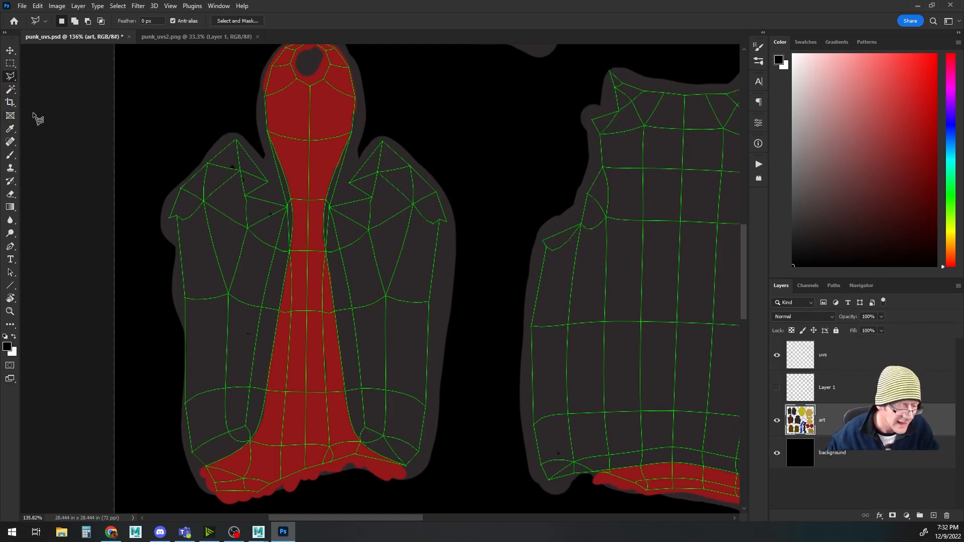
right_click(11, 79)
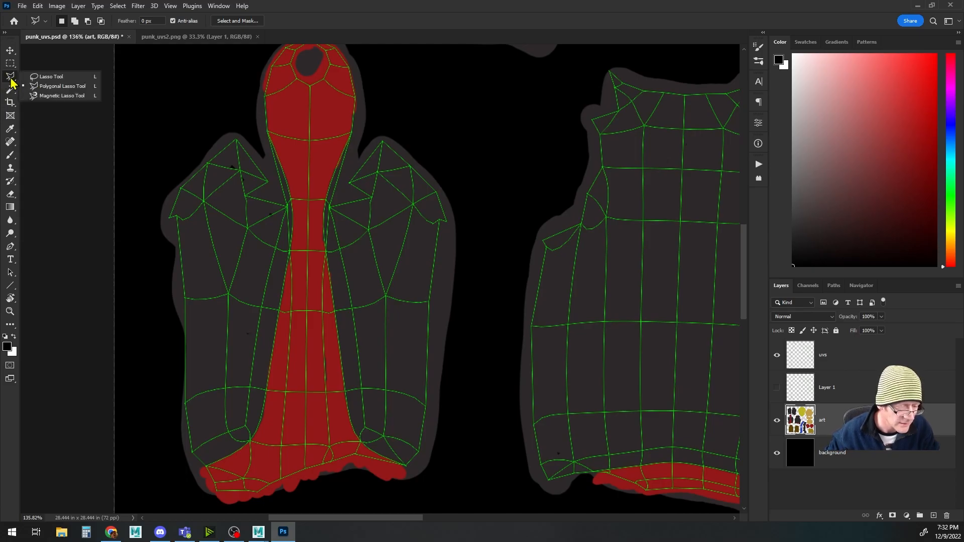
left_click(46, 87)
mouse_move(293, 216)
left_mouse_down()
mouse_move(346, 340)
mouse_move(378, 320)
mouse_move(371, 153)
left_mouse_up()
scroll(346, 330, "up", 4)
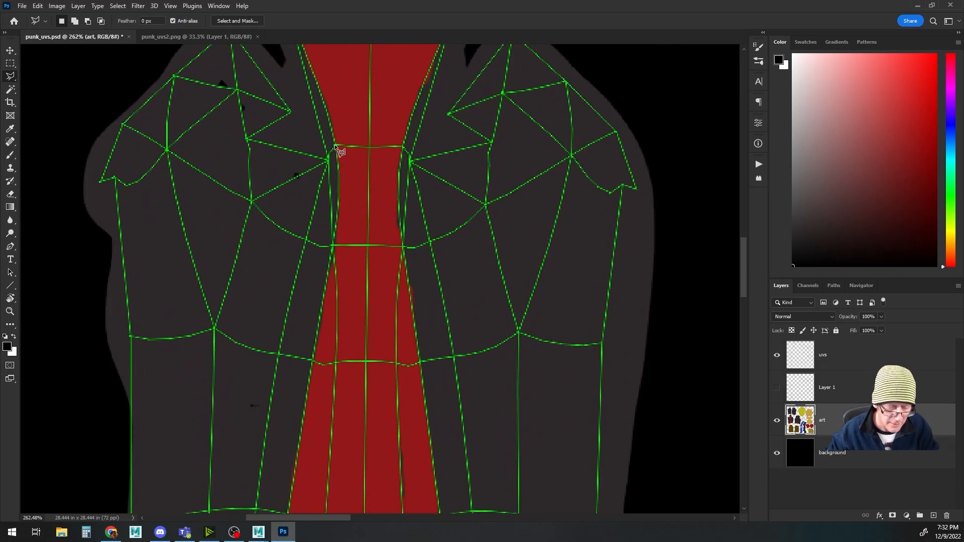
left_click(339, 173)
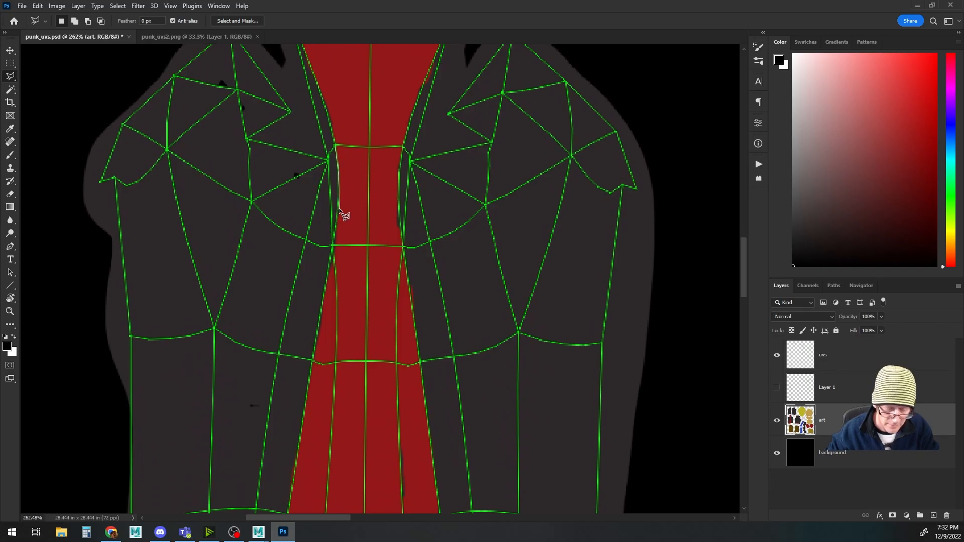
left_click(334, 240)
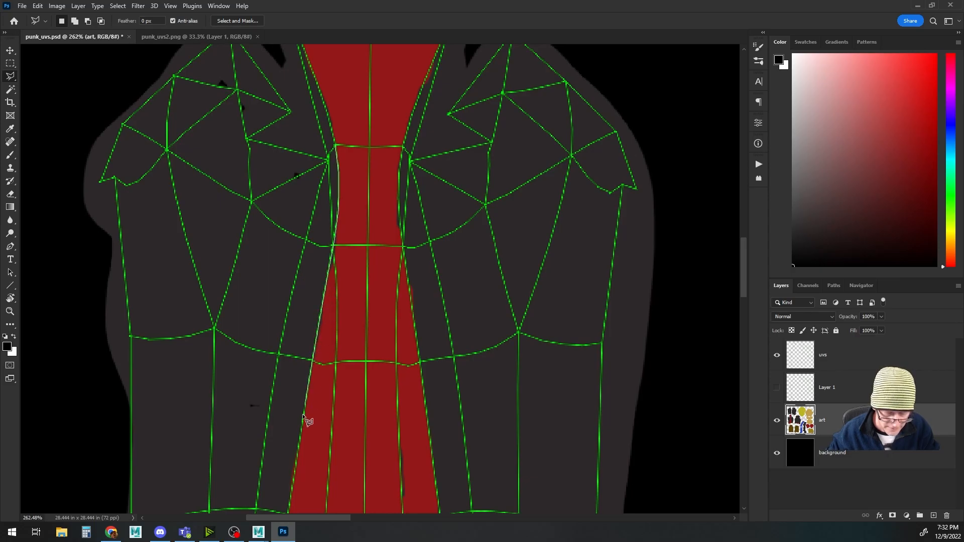
left_click(291, 498)
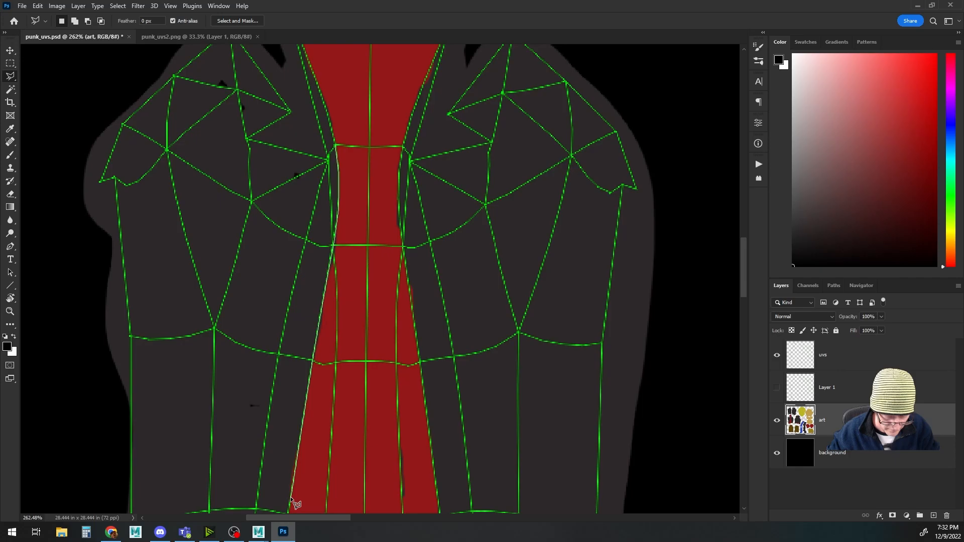
left_click(438, 502)
left_click(420, 365)
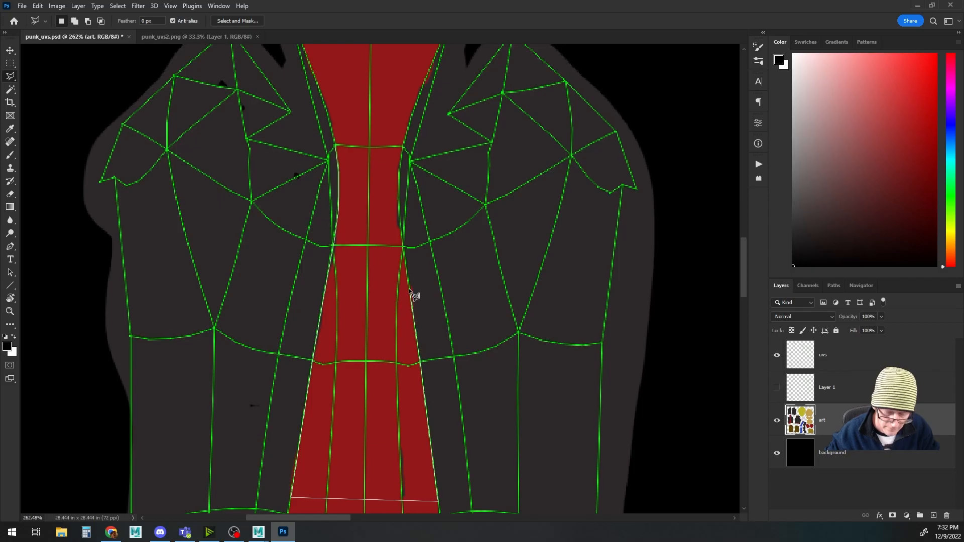
left_click(402, 247)
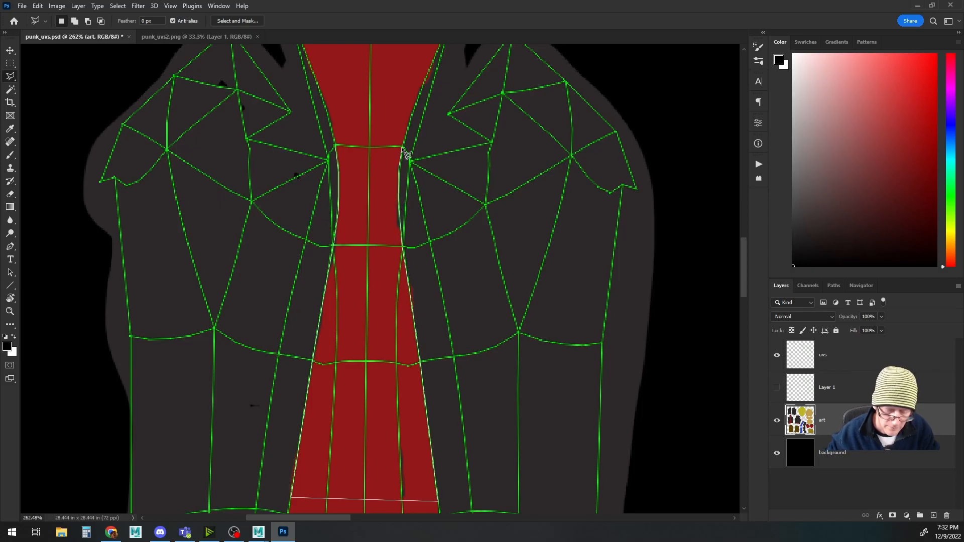
left_click(407, 131)
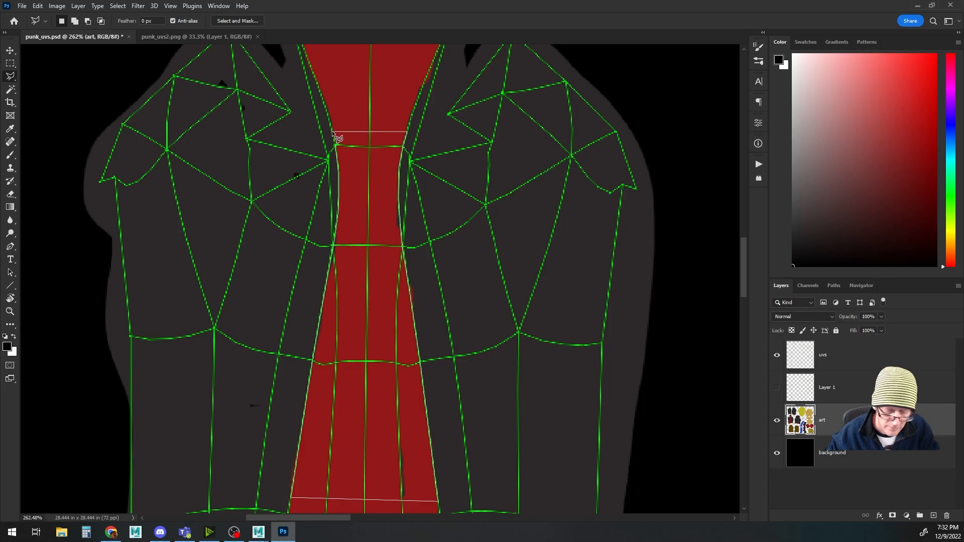
left_click(333, 131)
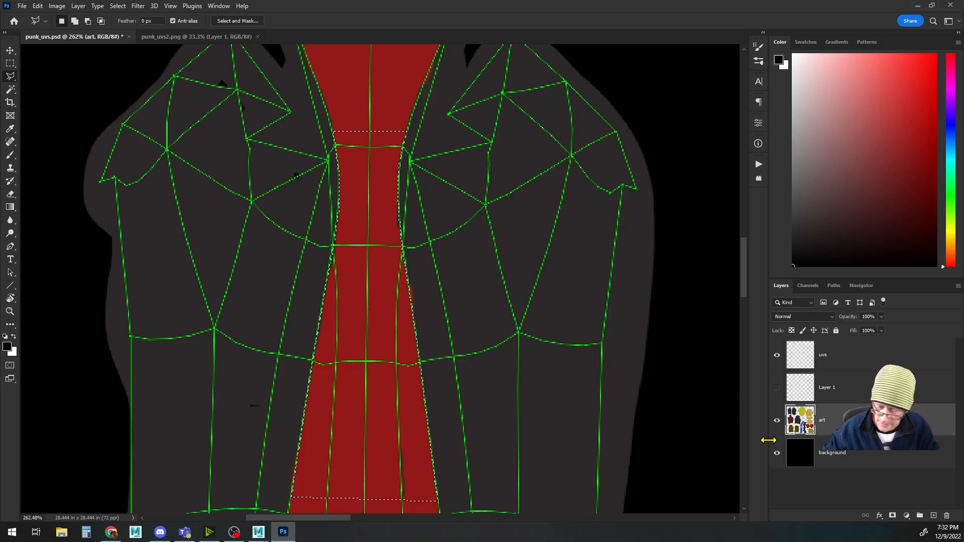
Add a new layer above art and insert the copied face inside the shirt selection with Paste Into
left_click(933, 515)
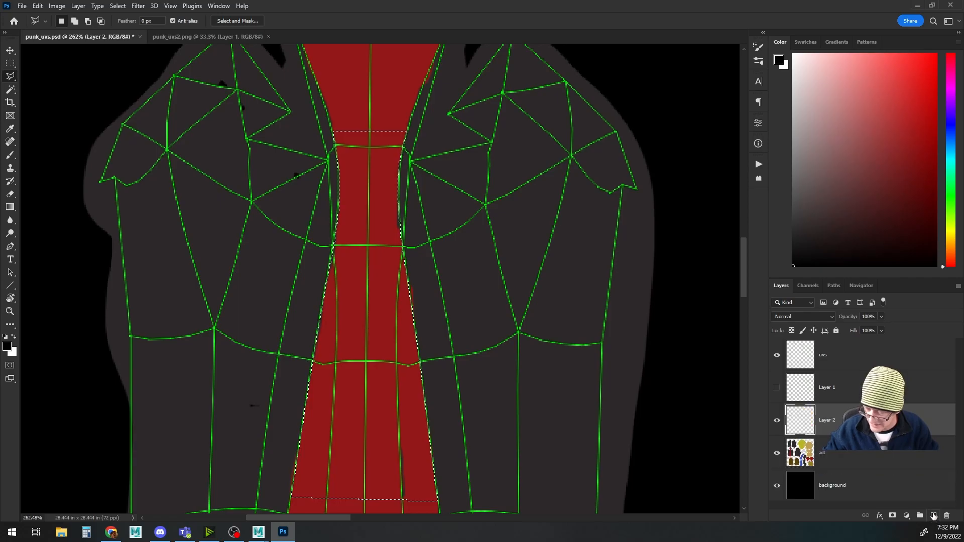
left_click_drag(493, 390, 503, 369)
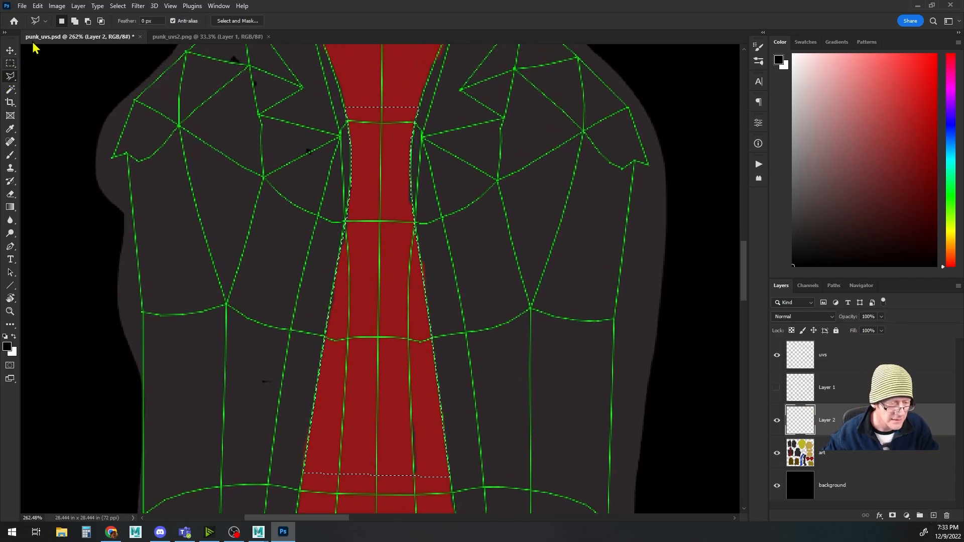
left_click(38, 6)
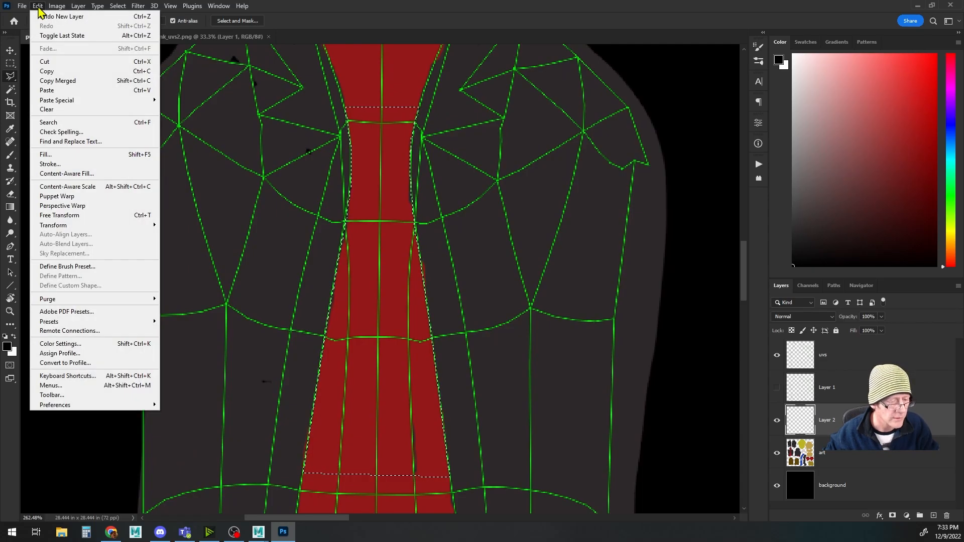
mouse_move(55, 106)
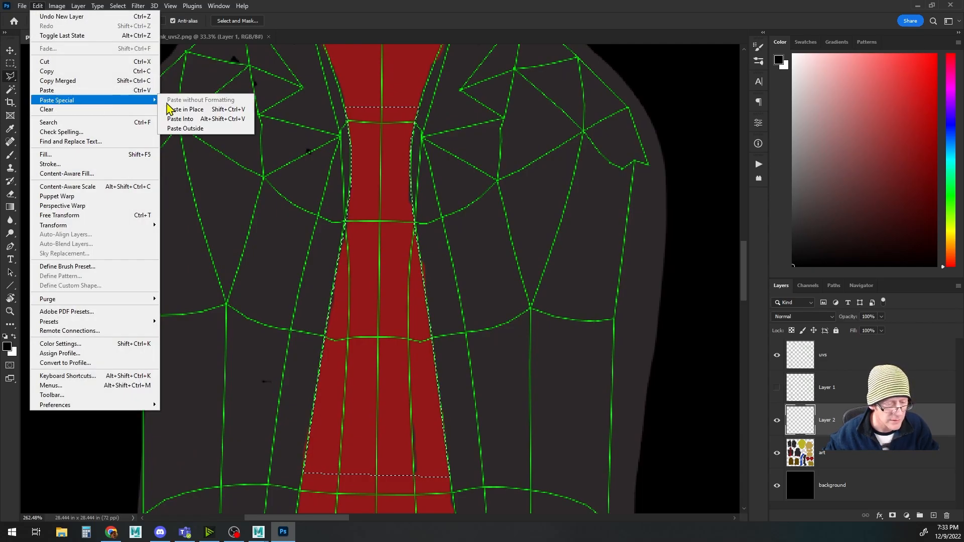
left_click(193, 119)
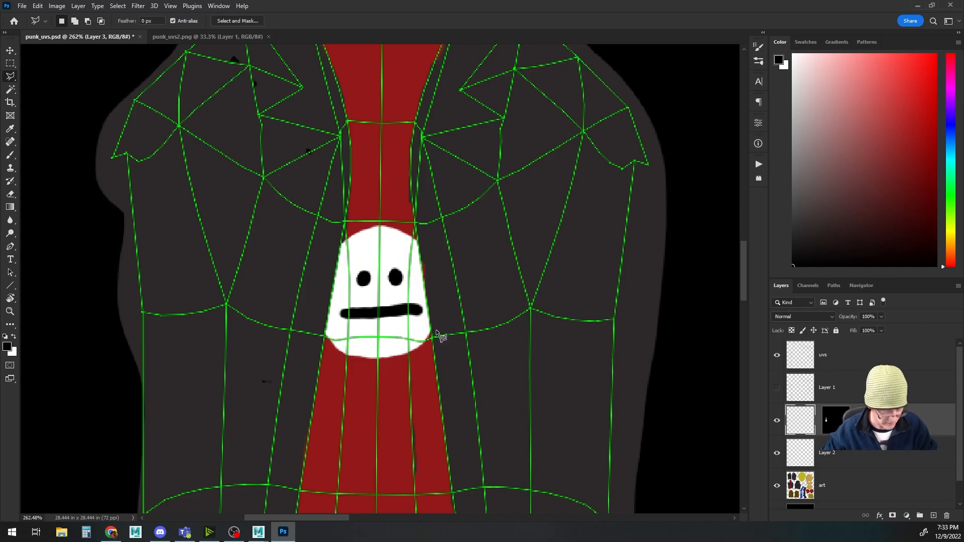
Hide the uvs layer and save punk_uvs.psd with the face on the shirt
scroll(436, 329, "down", 3)
scroll(462, 350, "down", 2)
left_click_drag(463, 350, 390, 313)
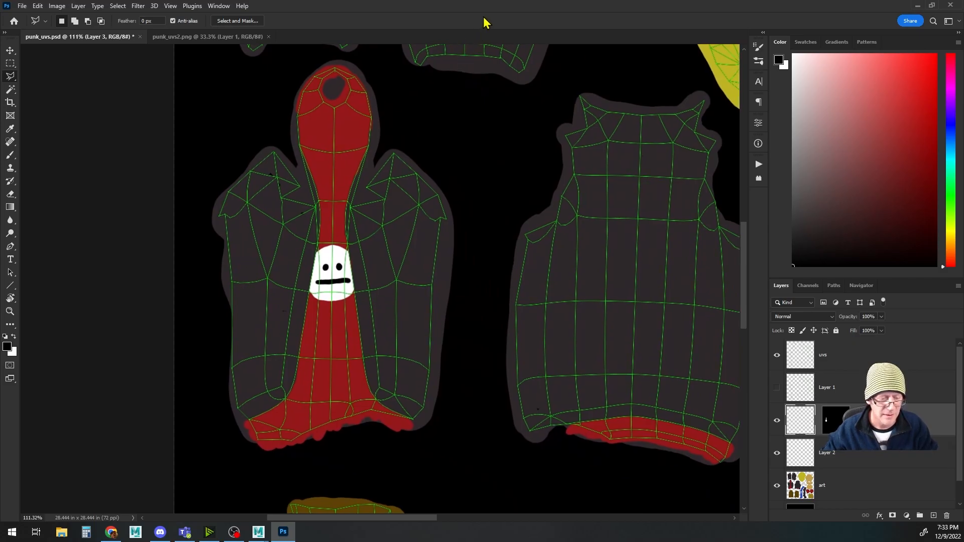
left_click(777, 356)
key("ctrl+s")
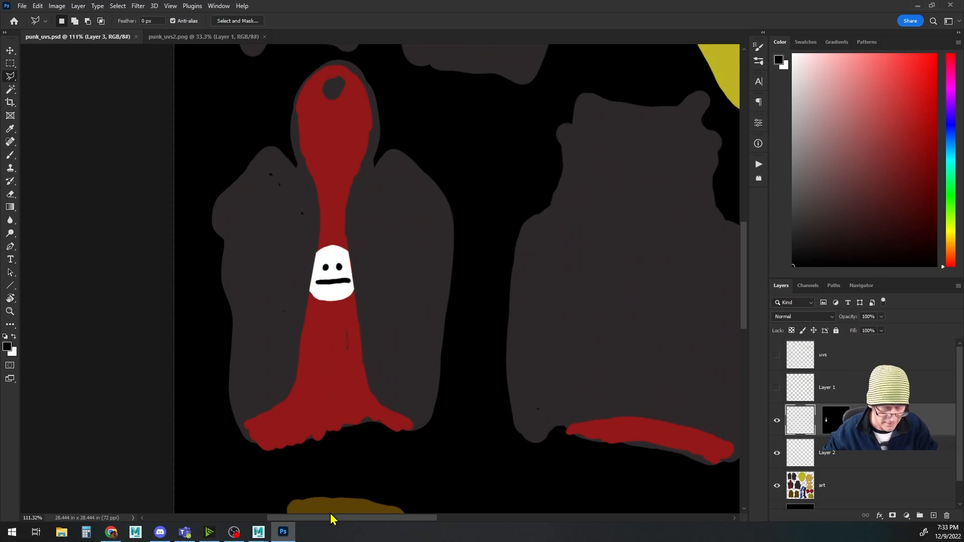
Paint over the stray line below the face in the sampled shirt red, and the jacket's dark specks on the art layer in sampled dark grey
key("b")
left_click(329, 332, "alt")
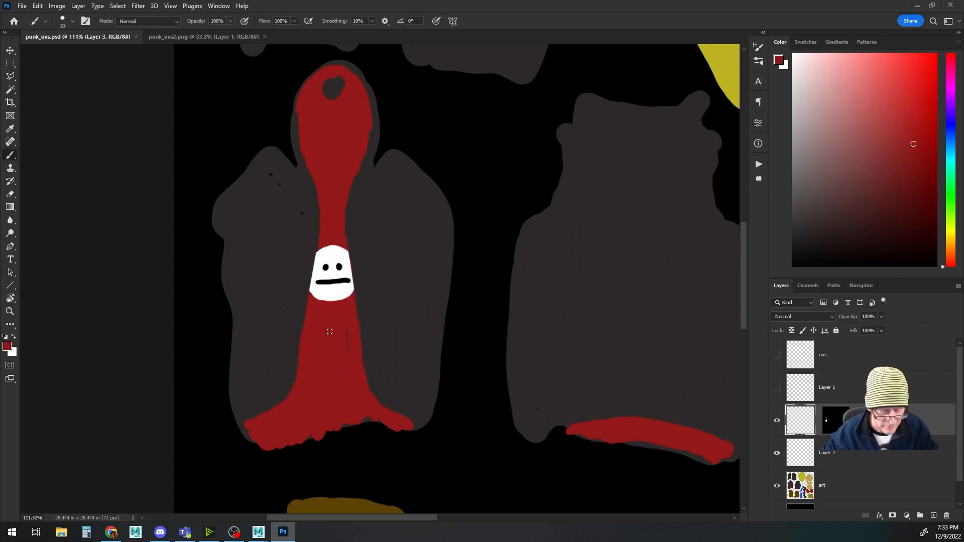
left_click(347, 342)
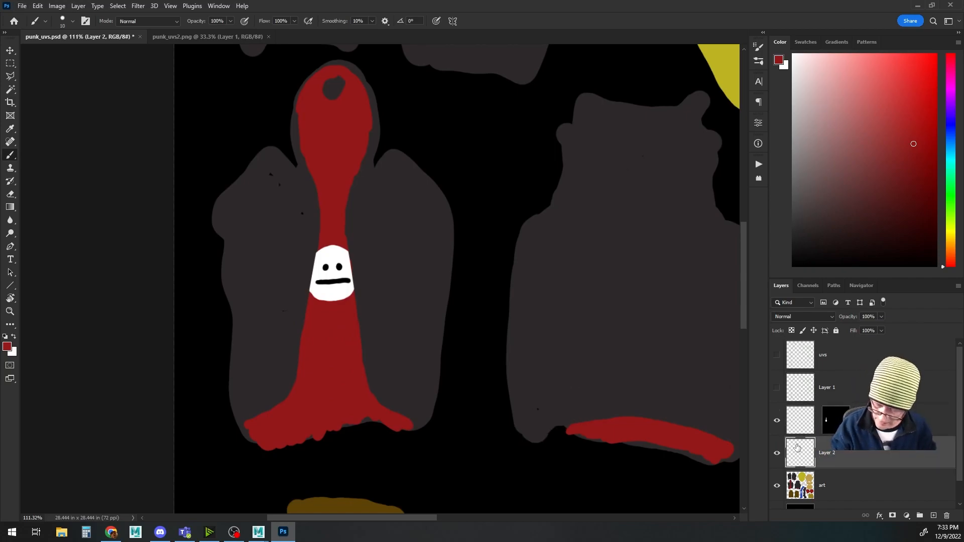
left_click(797, 477)
left_click(542, 411, "alt")
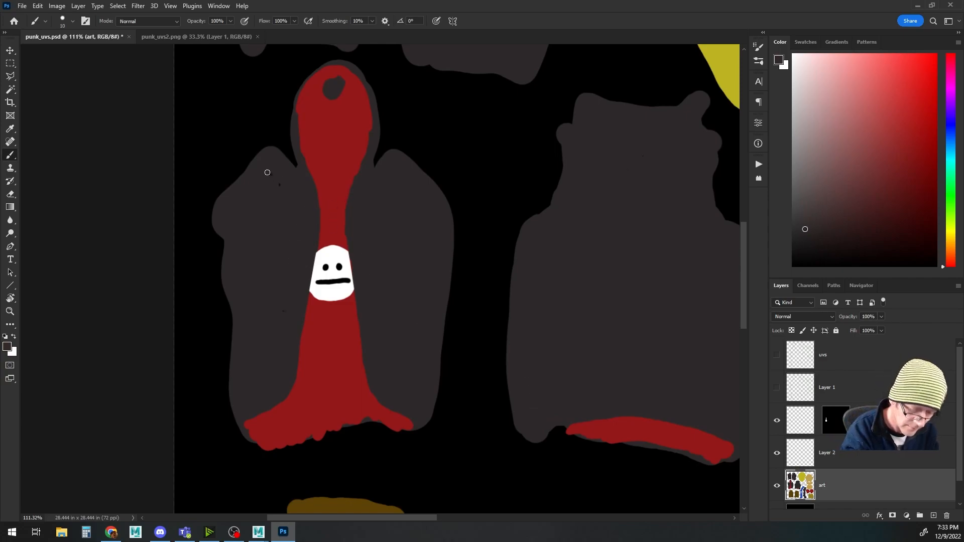
Sample the brown shell's colour, then the light grey of the square frame on the blue shell, and paint out the frame's stray line
left_click_drag(481, 209, 324, 246)
left_click_drag(491, 444, 532, 205)
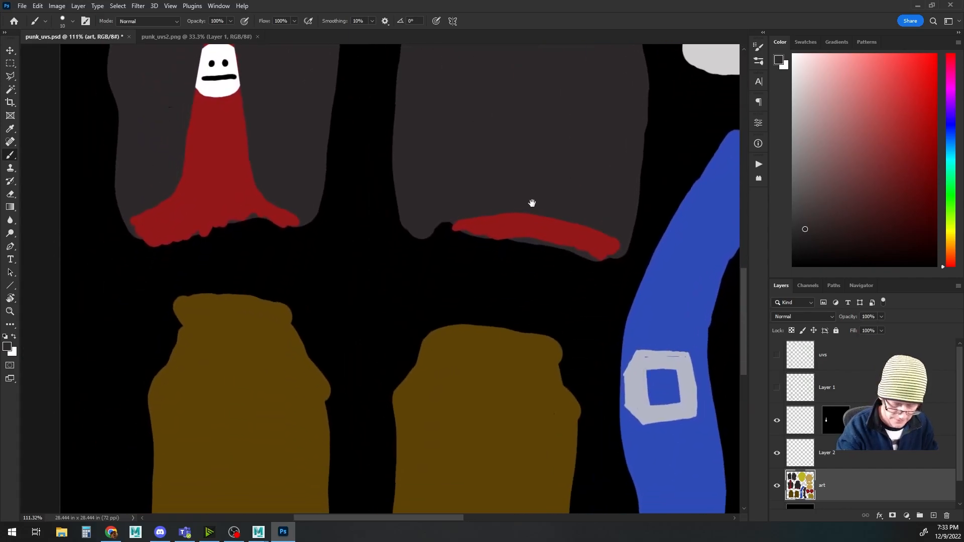
left_click_drag(581, 360, 549, 256)
left_click(501, 299, "alt")
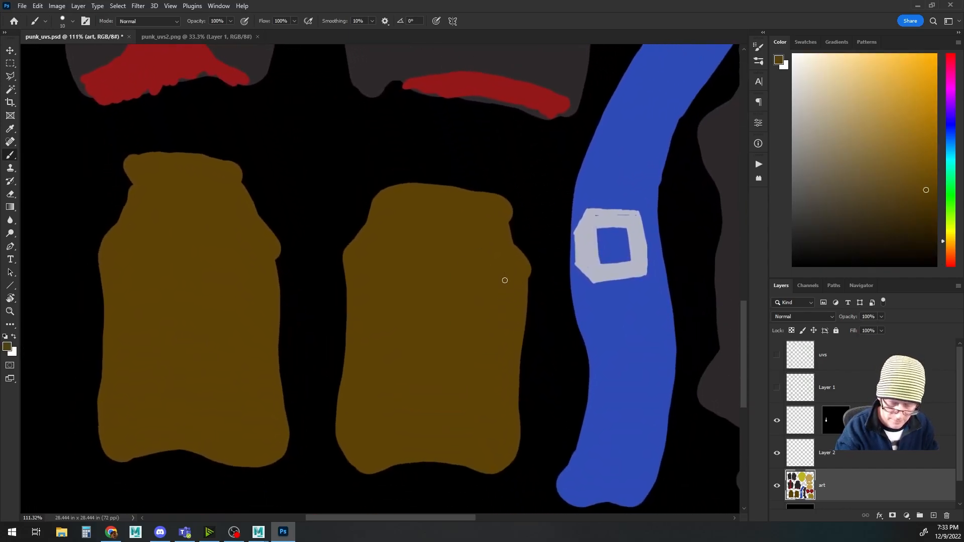
left_click(595, 217, "alt")
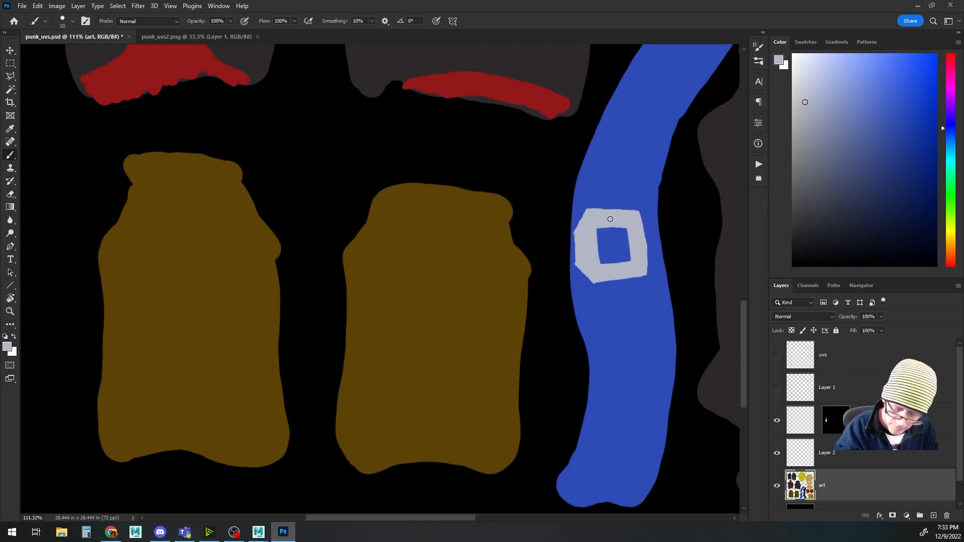
left_click_drag(592, 366, 399, 377)
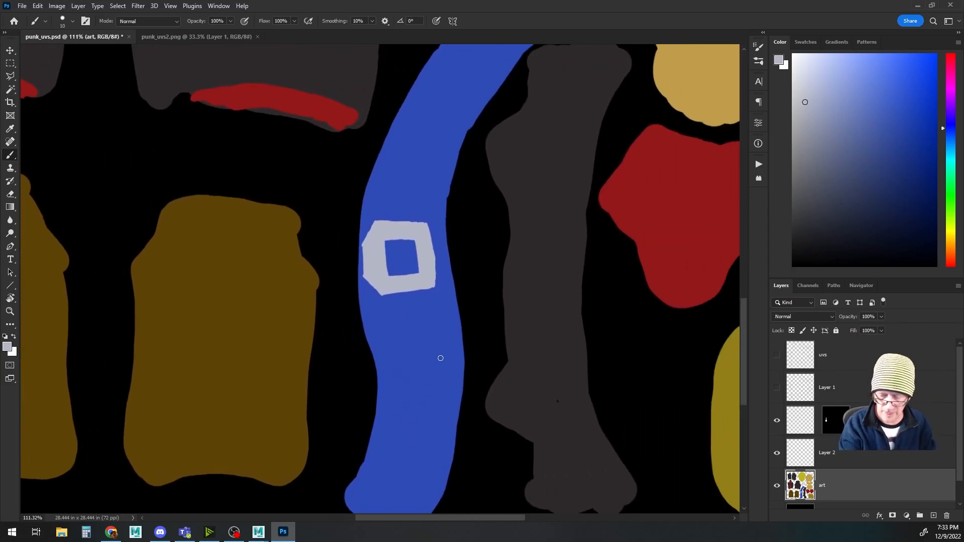
Paint out the speck on the long dark grey shell in its sampled colour and save punk_uvs.psd
scroll(455, 346, "down", 3)
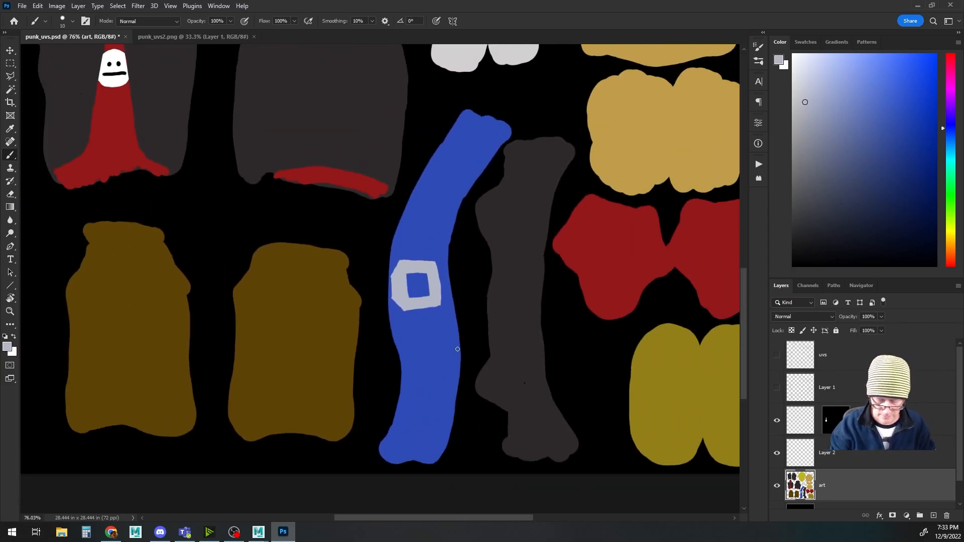
left_click(519, 375, "alt")
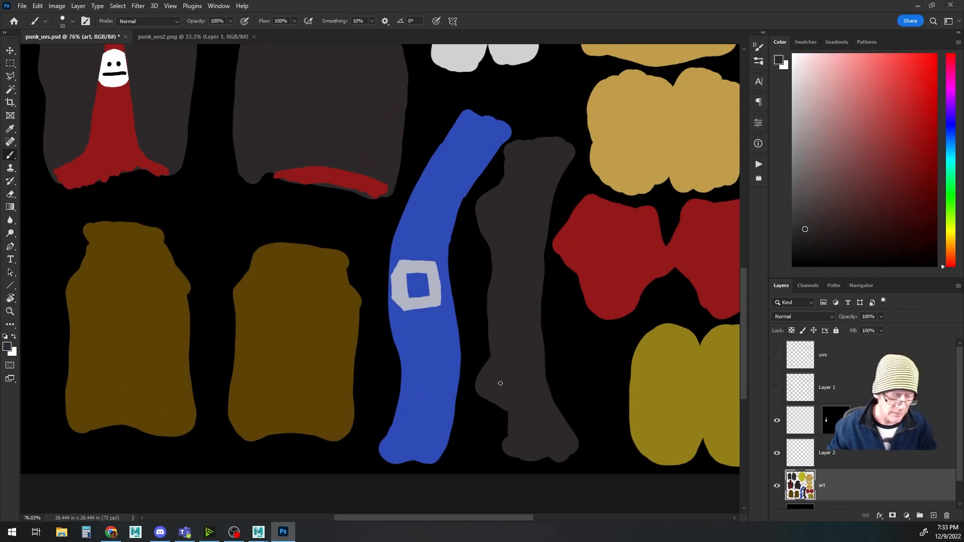
scroll(499, 383, "down", 2)
scroll(499, 383, "up", 3)
key("ctrl+s")
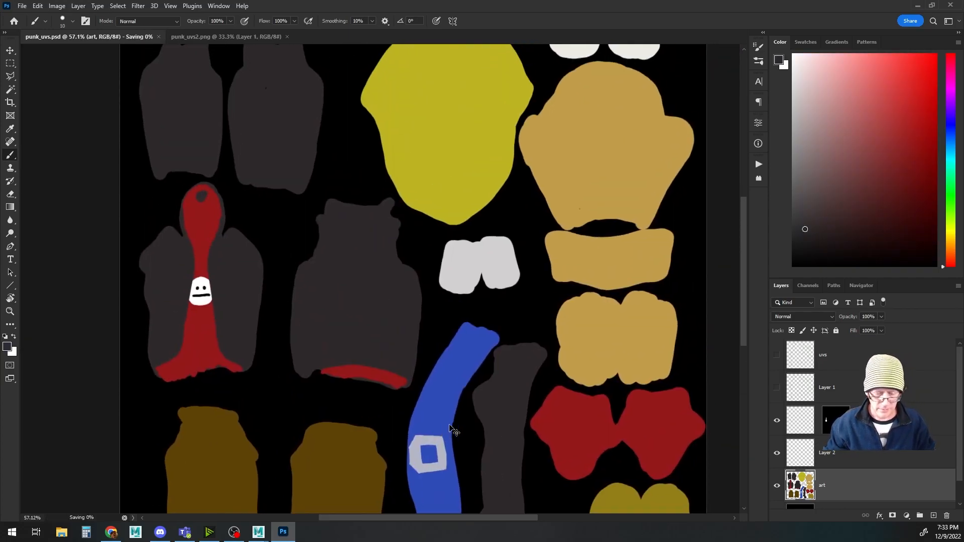
Switch to Maya, move the UV Editor window off the character, and examine the shirt's face graphic up close from several angles
left_click(260, 532)
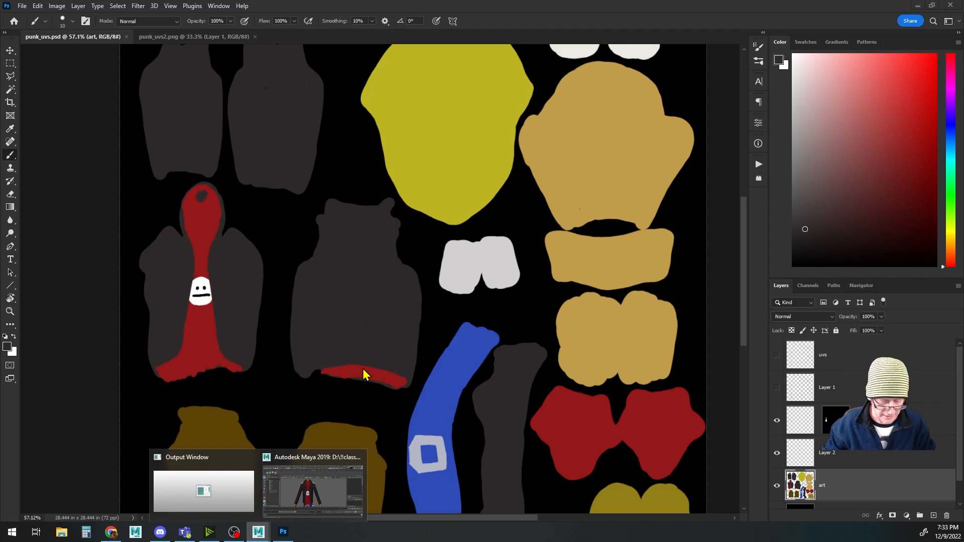
left_click(310, 501)
left_click_drag(625, 187, 512, 475)
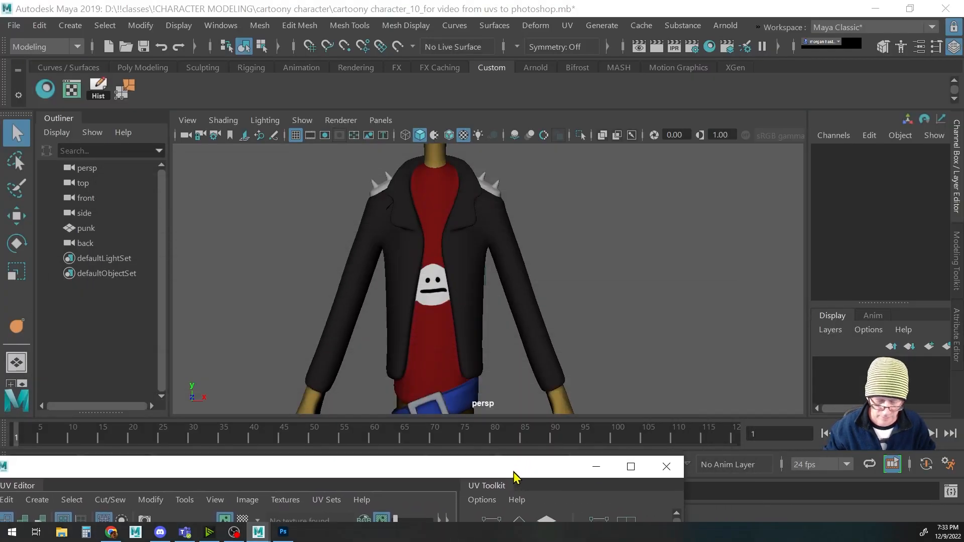
scroll(533, 307, "down", 3)
scroll(529, 299, "up", 5)
scroll(529, 299, "up", 2)
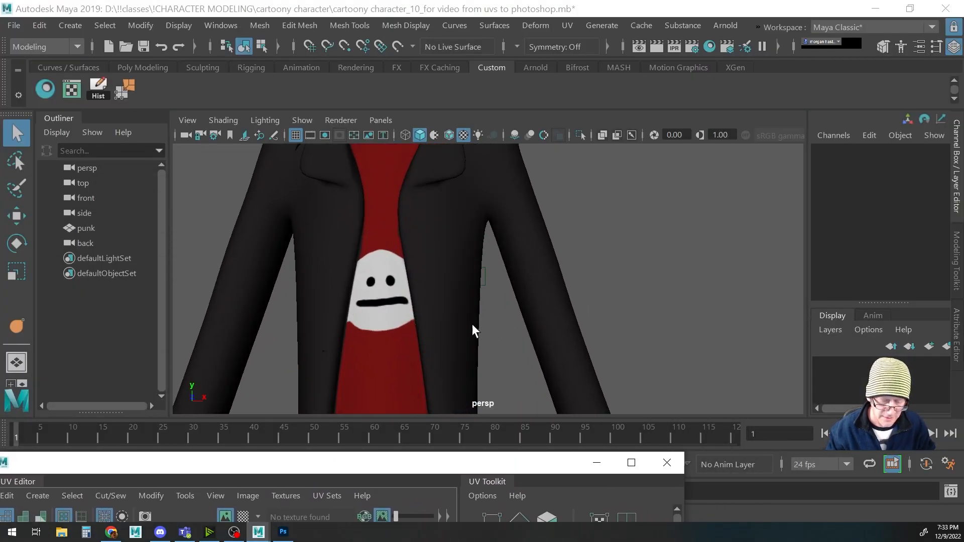
key("space")
left_click_drag(459, 327, 503, 306)
left_click_drag(411, 289, 540, 289)
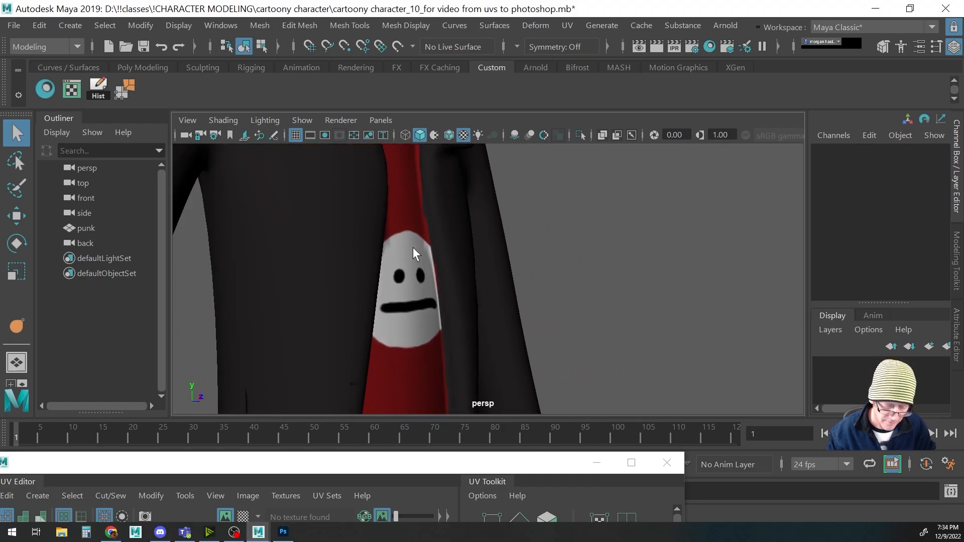
Examine the character's head and eyes from the front at close range
key("f")
key("space")
left_click_drag(522, 309, 472, 314)
left_click_drag(498, 233, 706, 313)
left_click_drag(517, 243, 540, 261)
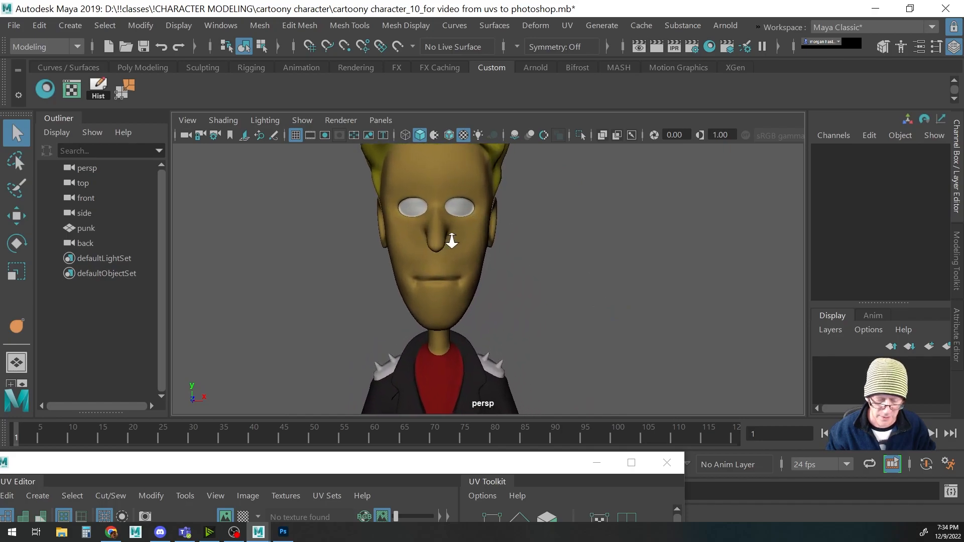
scroll(442, 241, "up", 3)
scroll(487, 228, "up", 3)
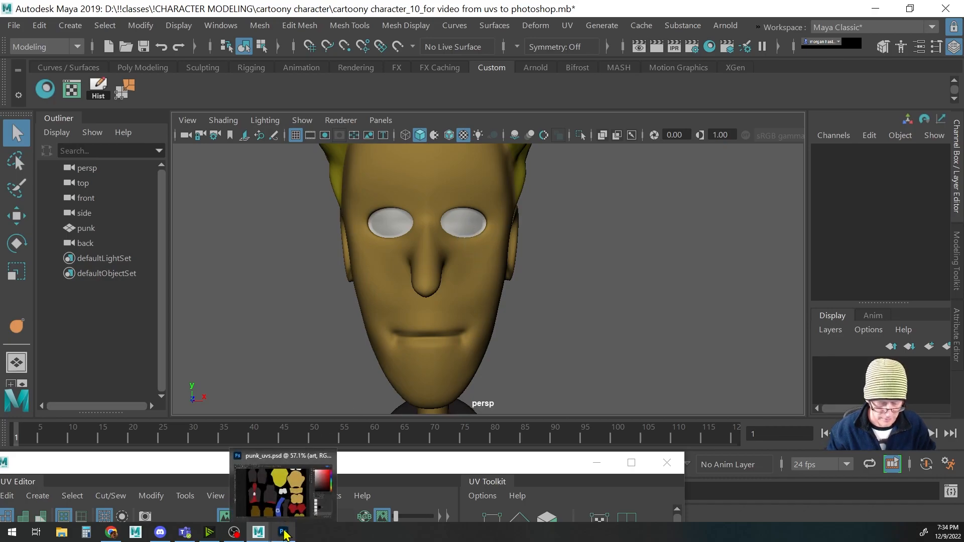
Switch back to Photoshop and show the uvs layer over the eye and head shells
left_click(283, 534)
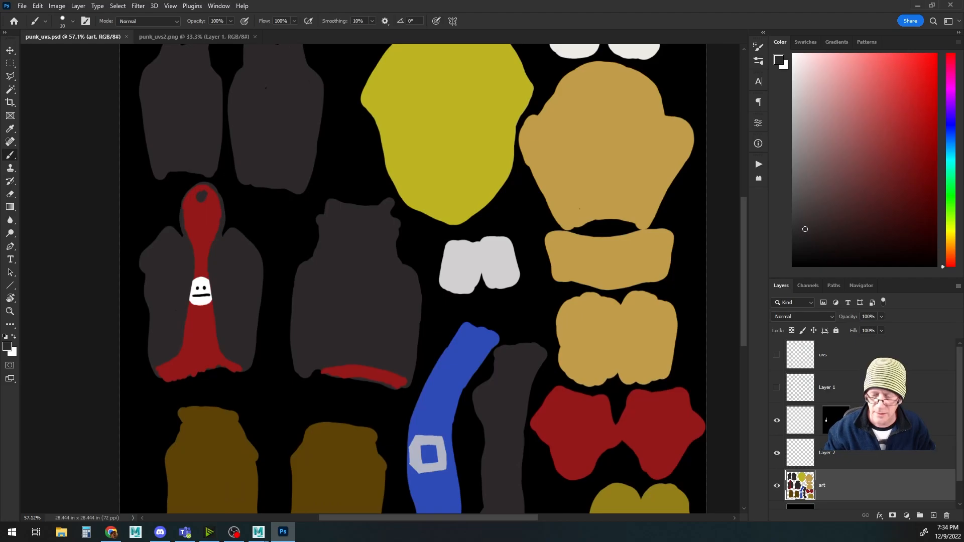
mouse_move(570, 194)
left_mouse_down()
mouse_move(444, 387)
mouse_move(449, 378)
left_mouse_up()
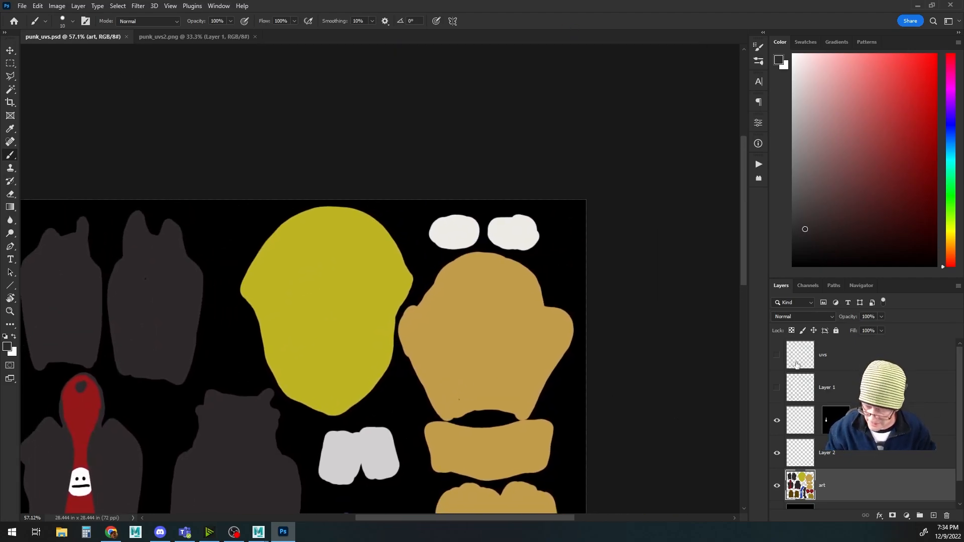
left_click(777, 356)
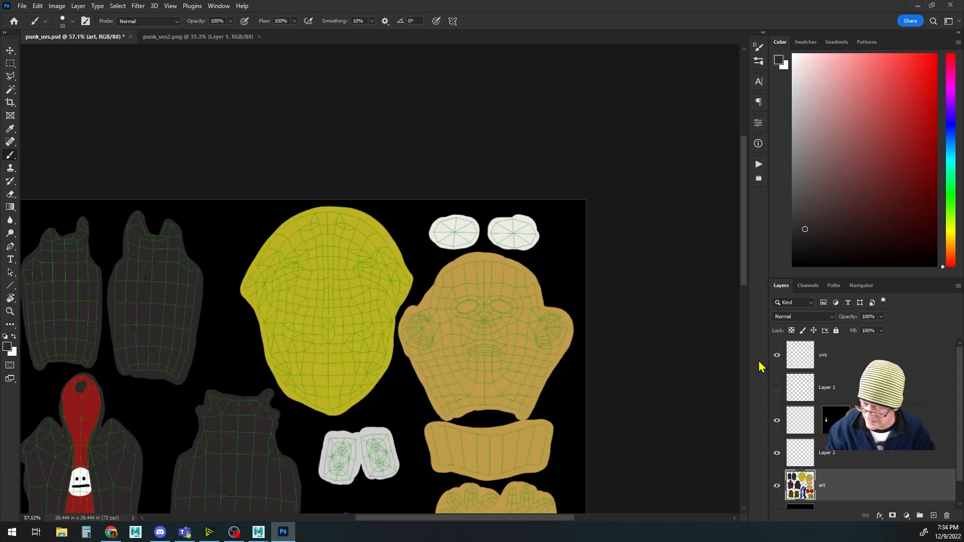
scroll(482, 328, "up", 2)
left_click_drag(506, 307, 478, 371)
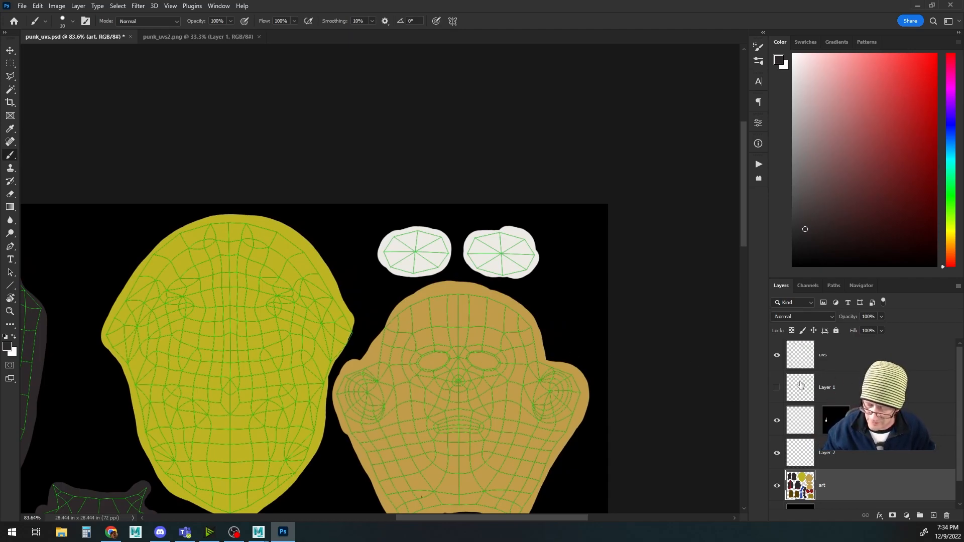
Add a new layer directly above Layer 1 and set the foreground colour to a dark orange-brown, keeping the uvs wireframe visible
left_click(800, 385)
left_click(933, 516)
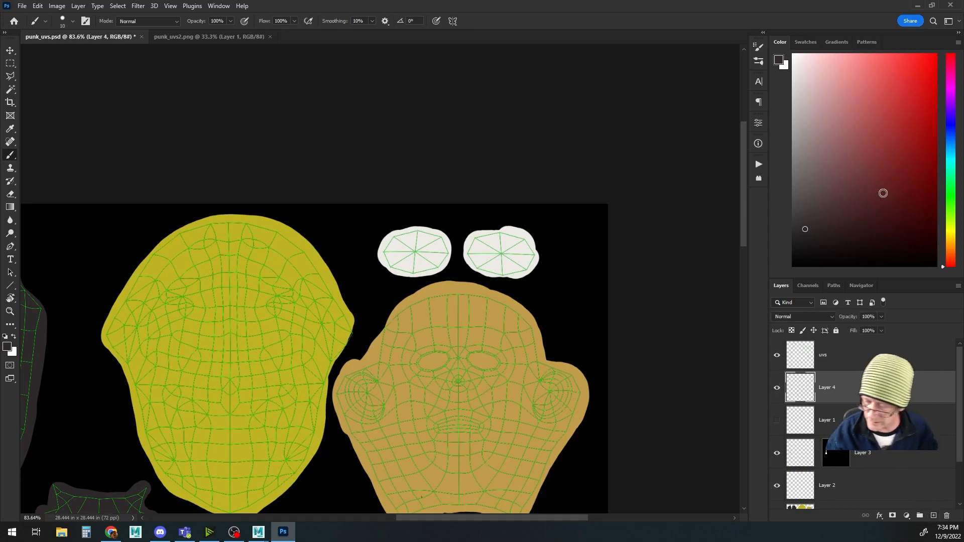
mouse_move(951, 237)
left_mouse_down()
mouse_move(951, 246)
mouse_move(916, 203)
left_mouse_up()
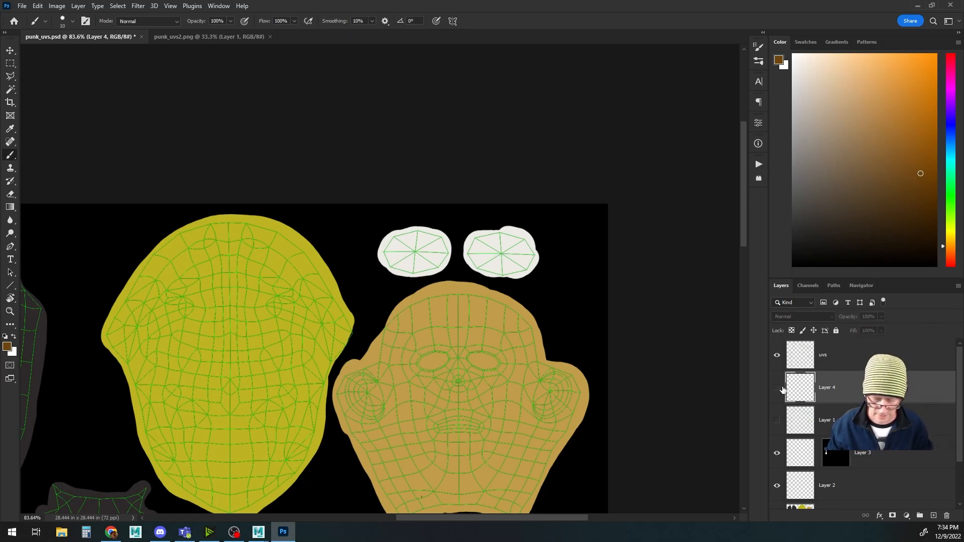
left_click(776, 357)
left_click(777, 388)
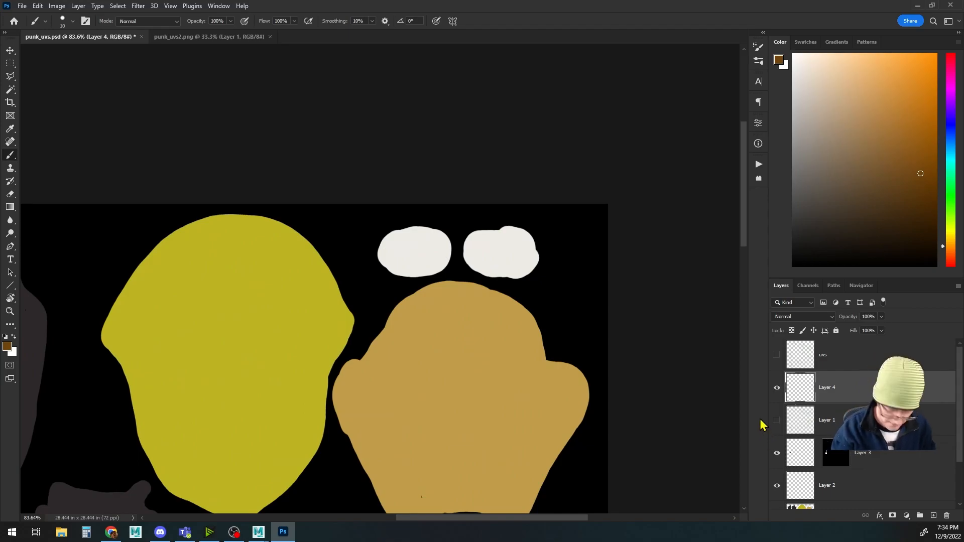
left_click(776, 355)
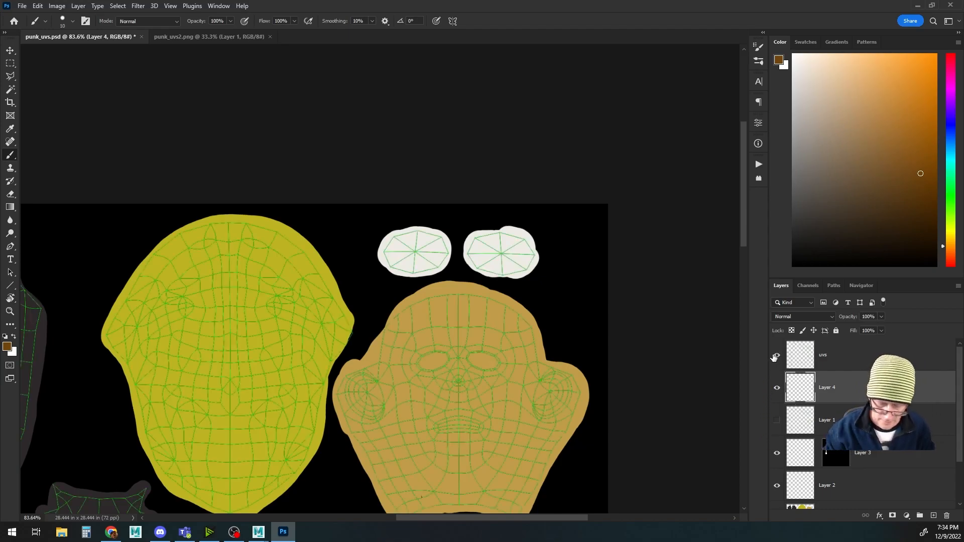
Enlarge the brush to 25 px and paint a filled brown oval iris at the centre of each white eye shell
key("bracketright")
key("bracketright")
key("bracketright")
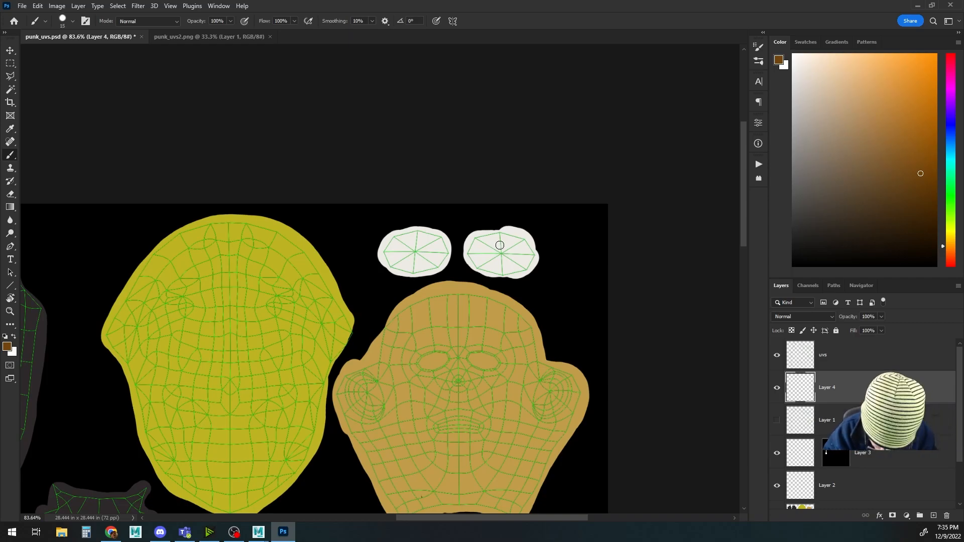
mouse_move(503, 241)
left_mouse_down()
mouse_move(491, 246)
mouse_move(509, 266)
mouse_move(514, 247)
mouse_move(501, 242)
left_mouse_up()
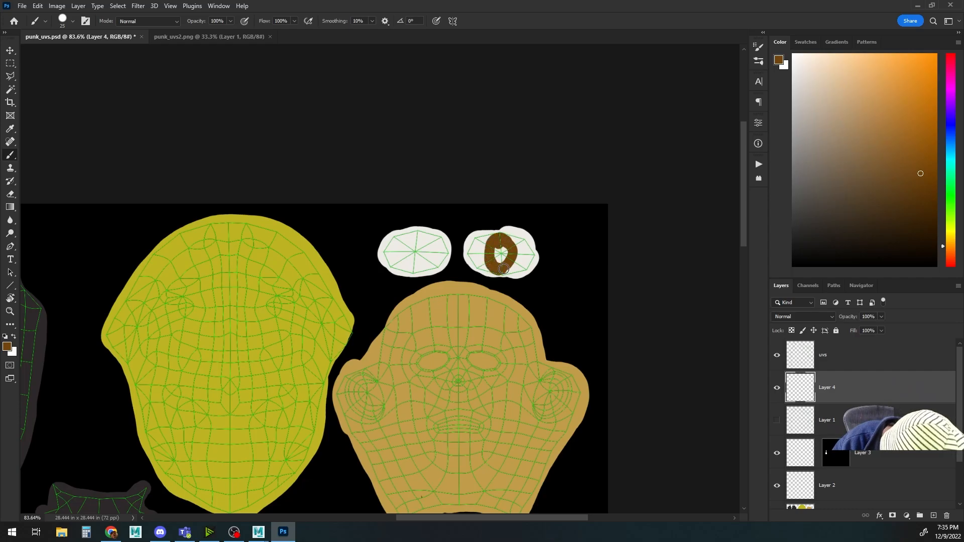
mouse_move(513, 250)
left_mouse_down()
mouse_move(508, 236)
mouse_move(513, 264)
mouse_move(503, 271)
left_mouse_up()
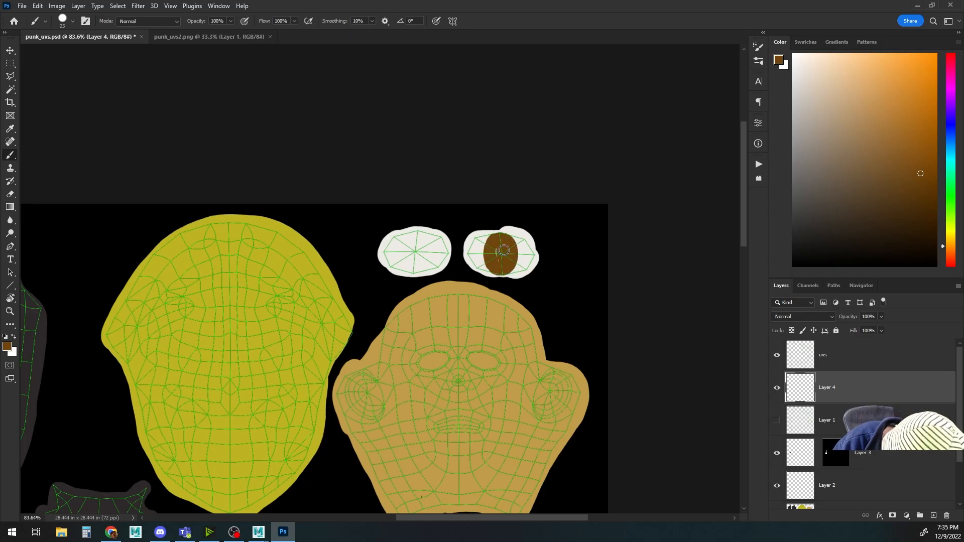
mouse_move(419, 235)
left_mouse_down()
mouse_move(408, 274)
mouse_move(424, 264)
mouse_move(428, 242)
mouse_move(413, 235)
mouse_move(408, 265)
mouse_move(427, 261)
mouse_move(425, 242)
mouse_move(405, 262)
mouse_move(409, 237)
mouse_move(407, 254)
mouse_move(418, 266)
mouse_move(421, 239)
left_mouse_up()
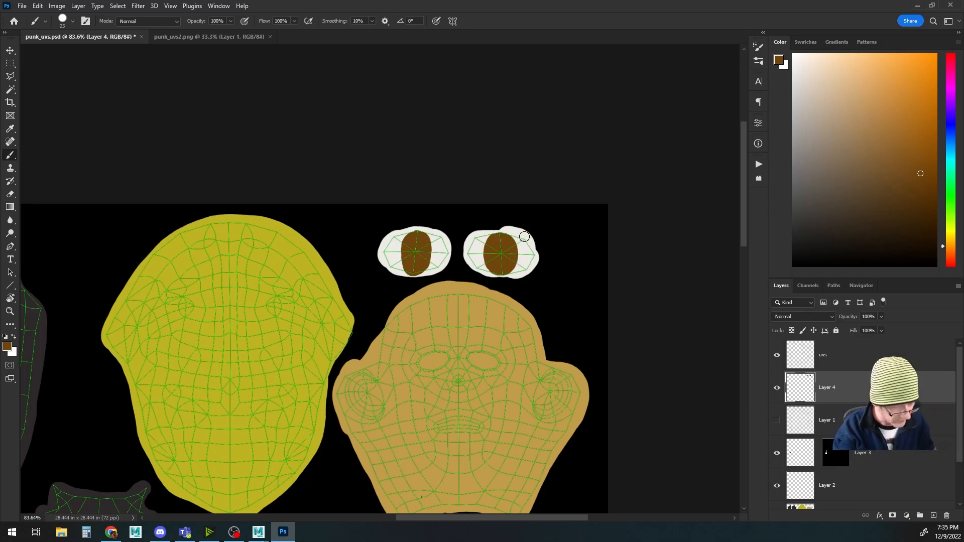
Reset the foreground colour to black and dab a round pupil at the centre of each brown iris
key("d")
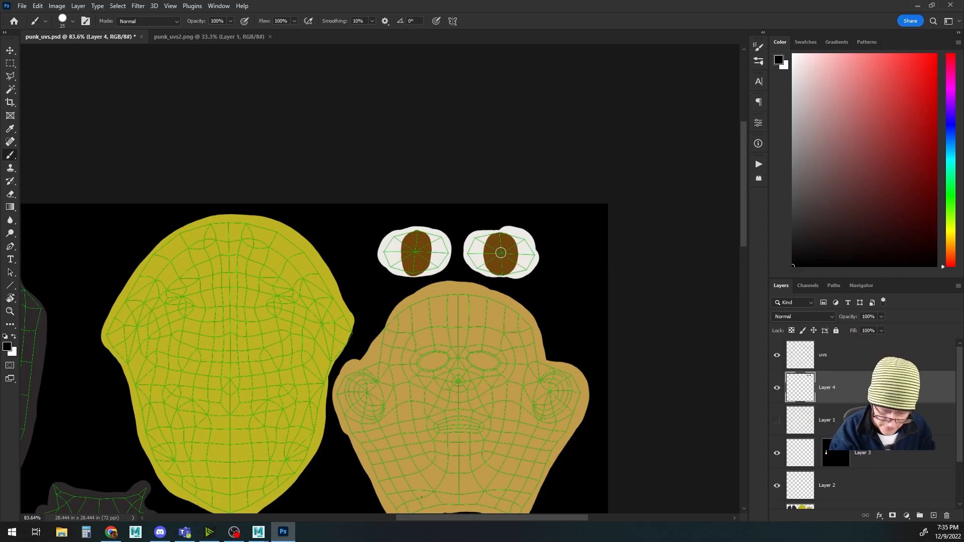
left_click(501, 252)
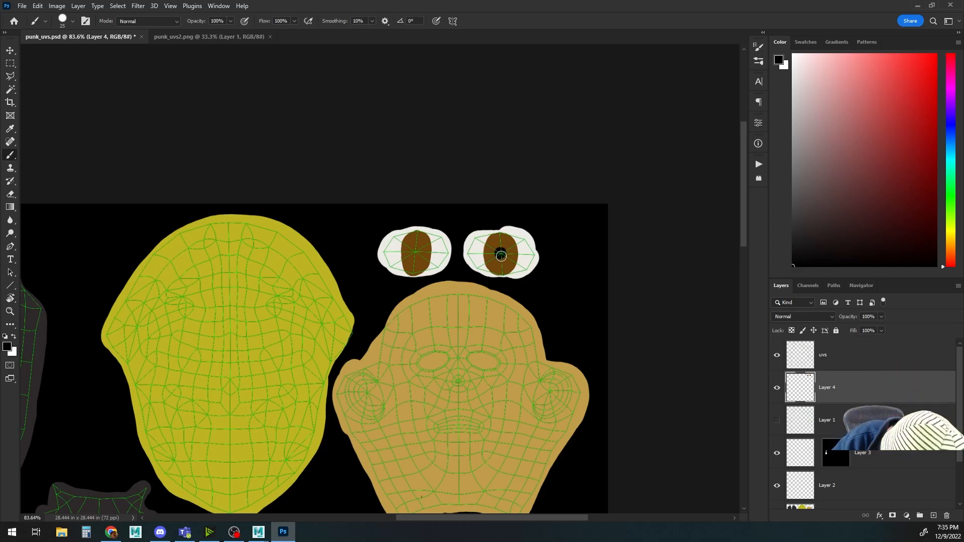
left_click_drag(417, 251, 415, 255)
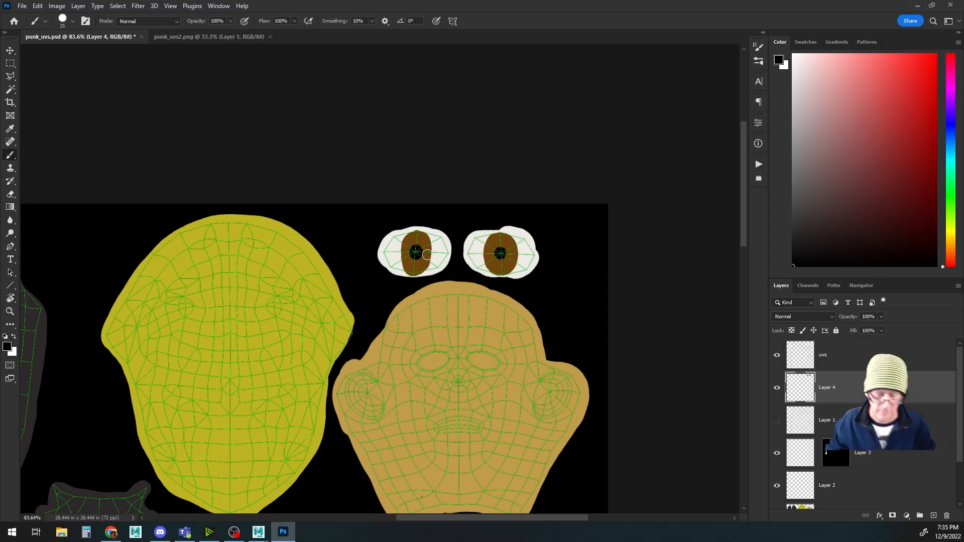
Hide the uvs layer and save punk_uvs.psd with the painted eyes
scroll(589, 264, "down", 5)
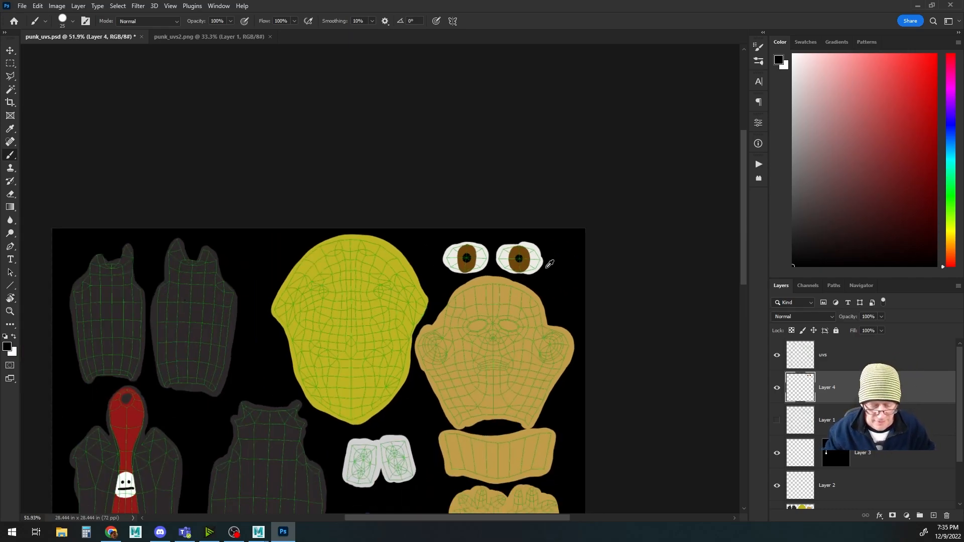
left_click_drag(491, 319, 510, 184)
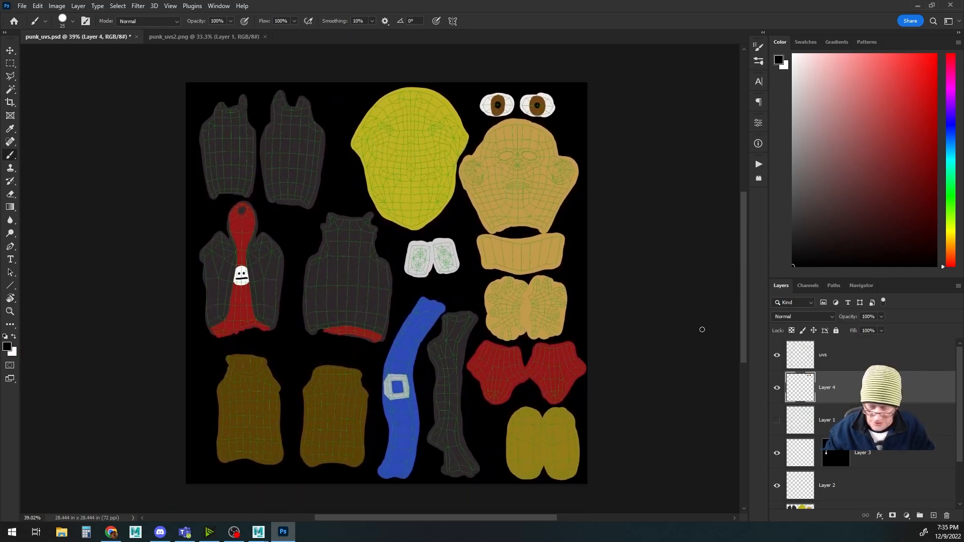
left_click(777, 354)
key("ctrl+s")
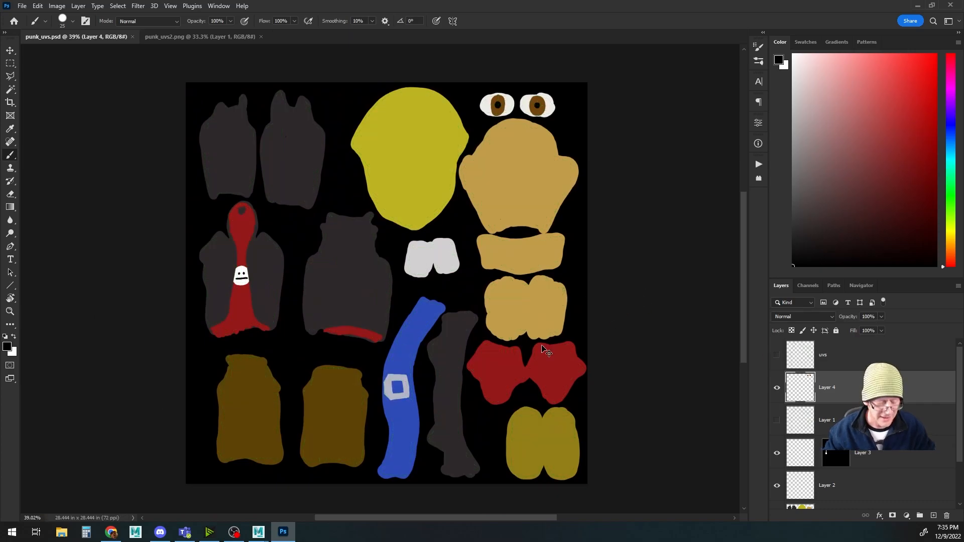
Switch to Maya and examine the painted eyes and the whole textured character from head to boots
mouse_move(258, 532)
left_click(290, 495)
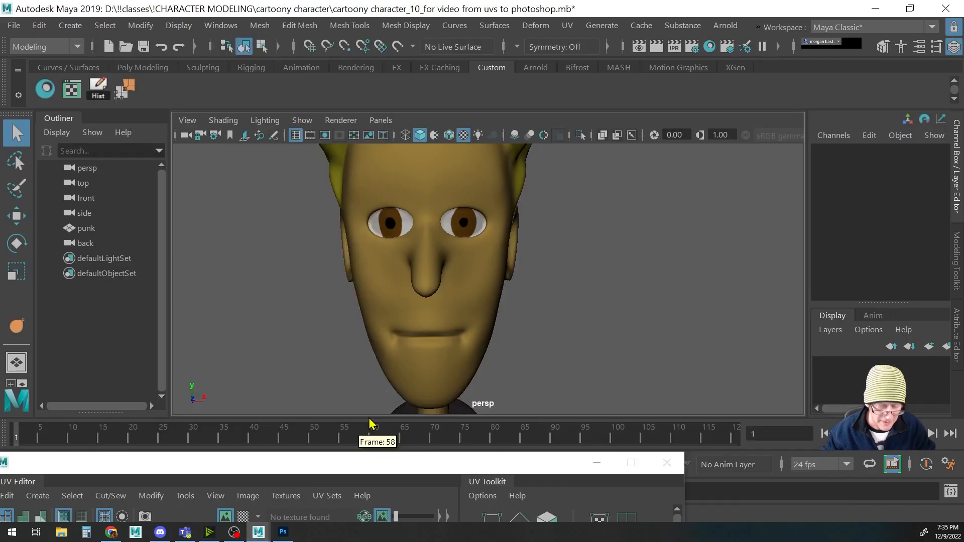
left_click_drag(441, 254, 340, 291)
mouse_move(435, 309)
left_mouse_down()
mouse_move(439, 251)
mouse_move(405, 293)
mouse_move(428, 279)
mouse_move(423, 306)
mouse_move(437, 318)
mouse_move(592, 318)
mouse_move(423, 315)
left_mouse_up()
left_click_drag(529, 309, 488, 311)
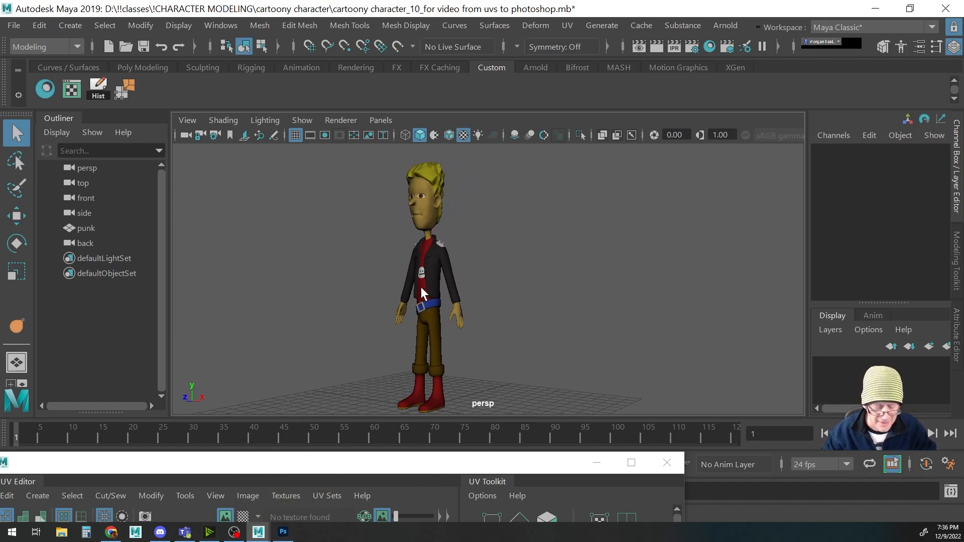
left_click_drag(394, 331, 580, 323)
left_click_drag(454, 294, 482, 347)
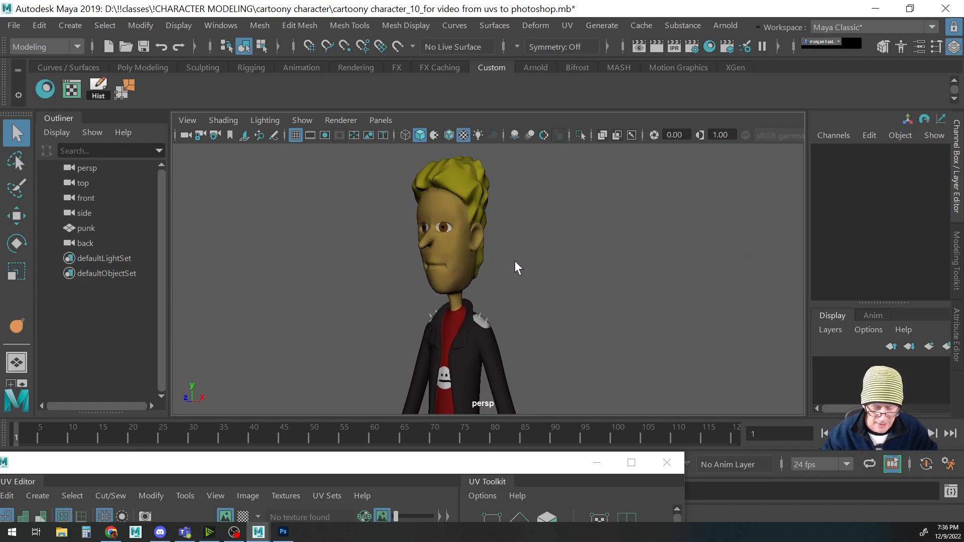
left_click_drag(515, 267, 497, 273)
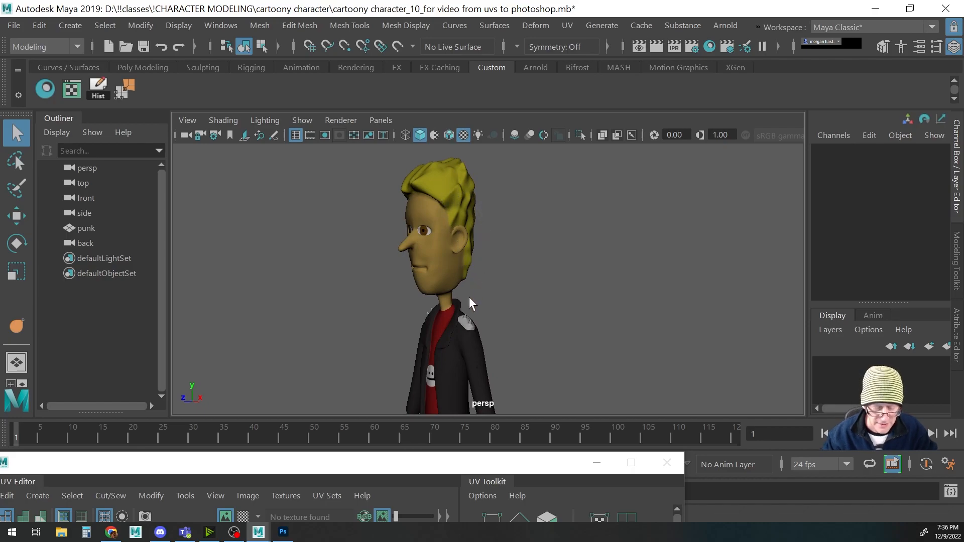
left_click_drag(470, 305, 472, 196)
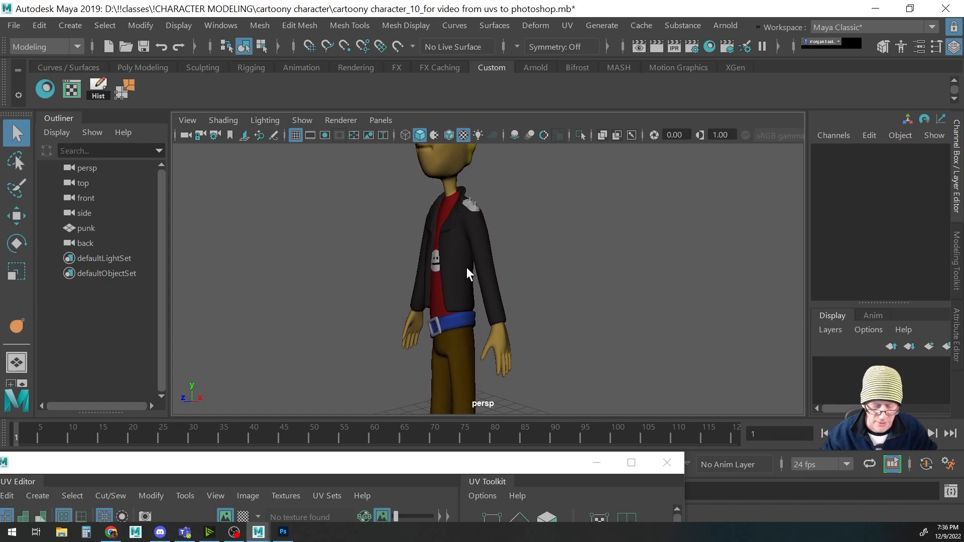
left_click_drag(432, 291, 431, 228)
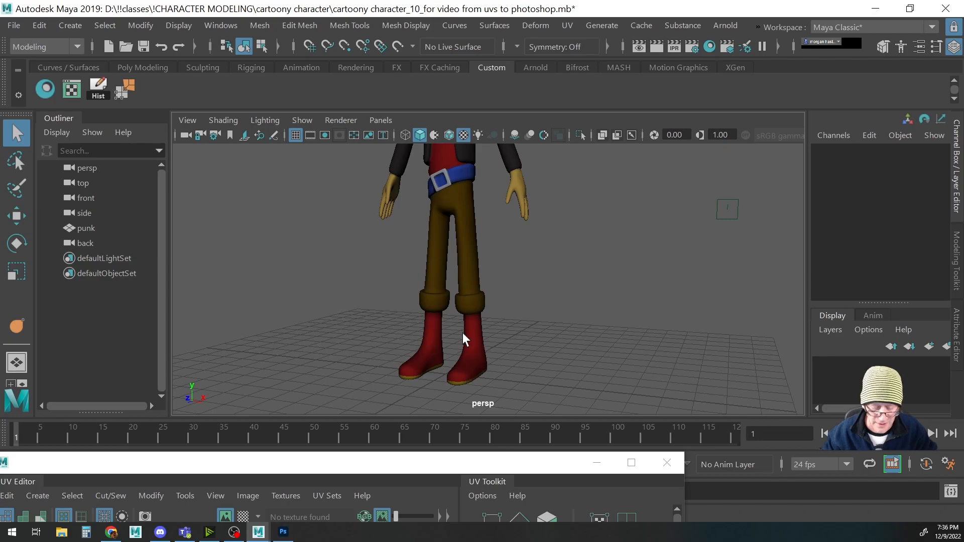
left_click_drag(482, 346, 459, 332)
left_click_drag(472, 234, 510, 340)
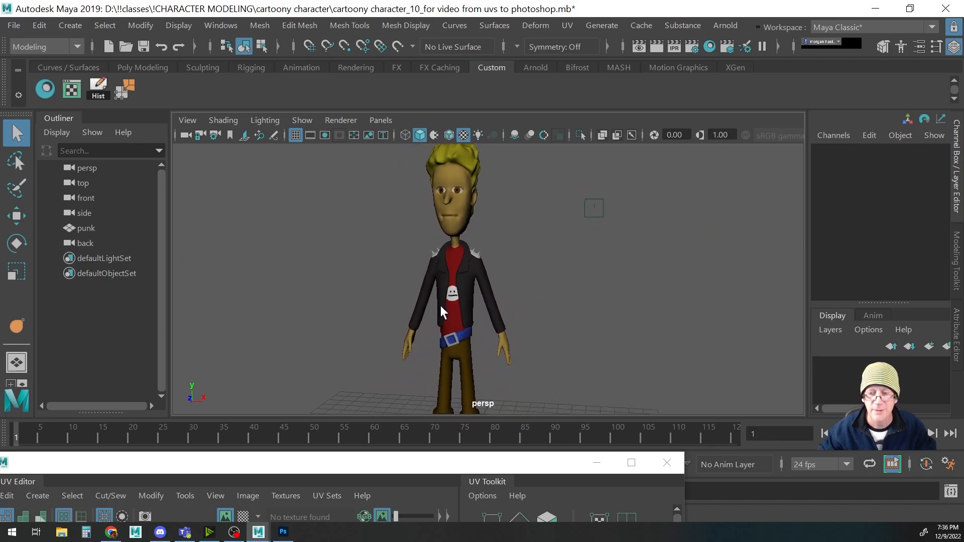